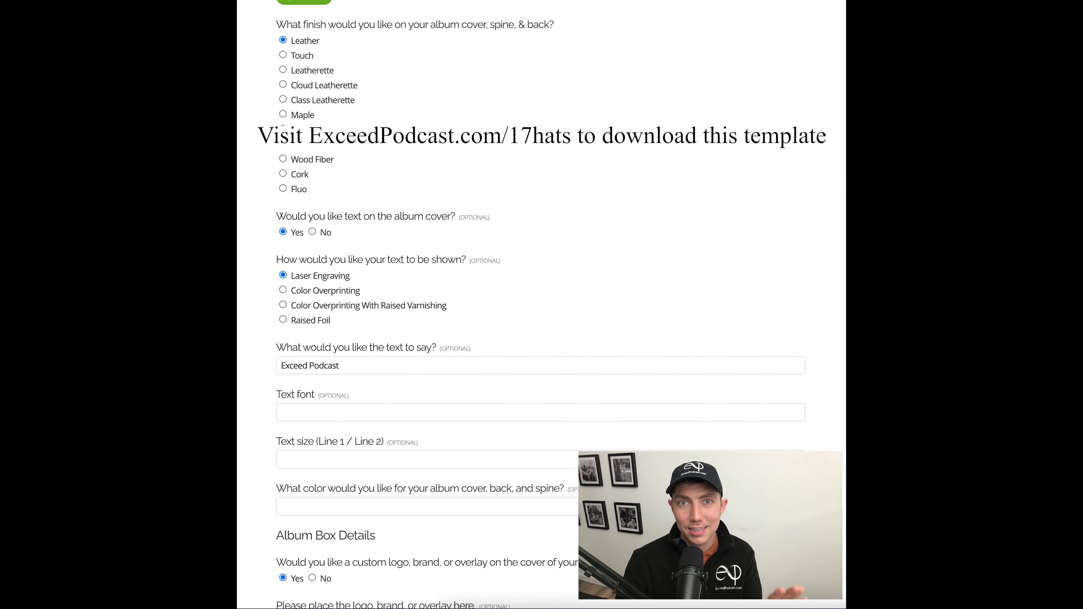
- Review the completed album questionnaire from the cover finish questions through the box, logistics and final details sections
scroll(541, 305, "down", 6)
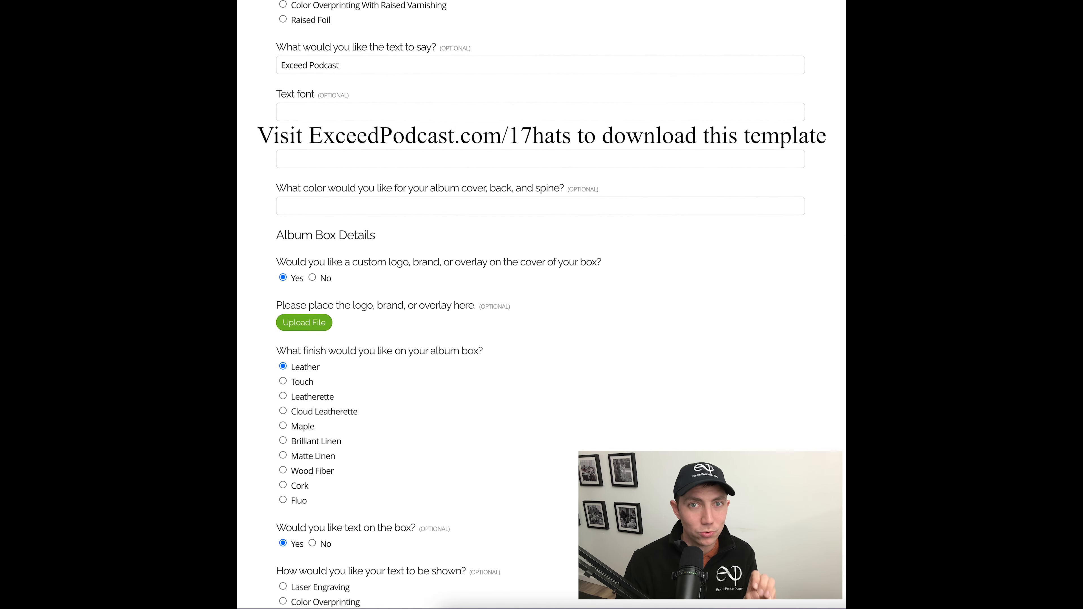
scroll(542, 305, "down", 6)
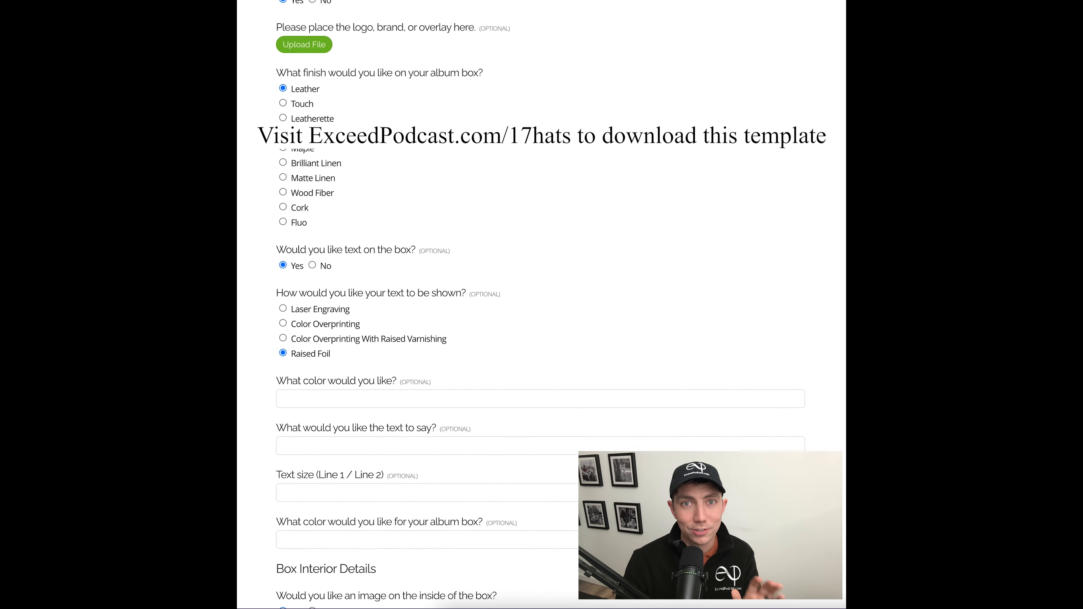
scroll(541, 304, "down", 6)
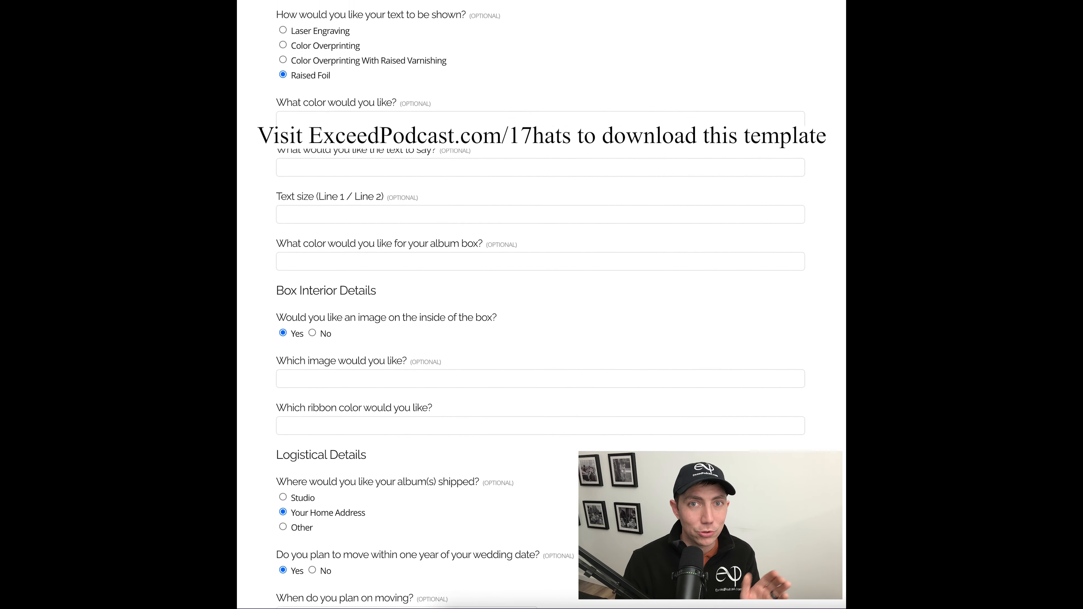
scroll(541, 304, "down", 5)
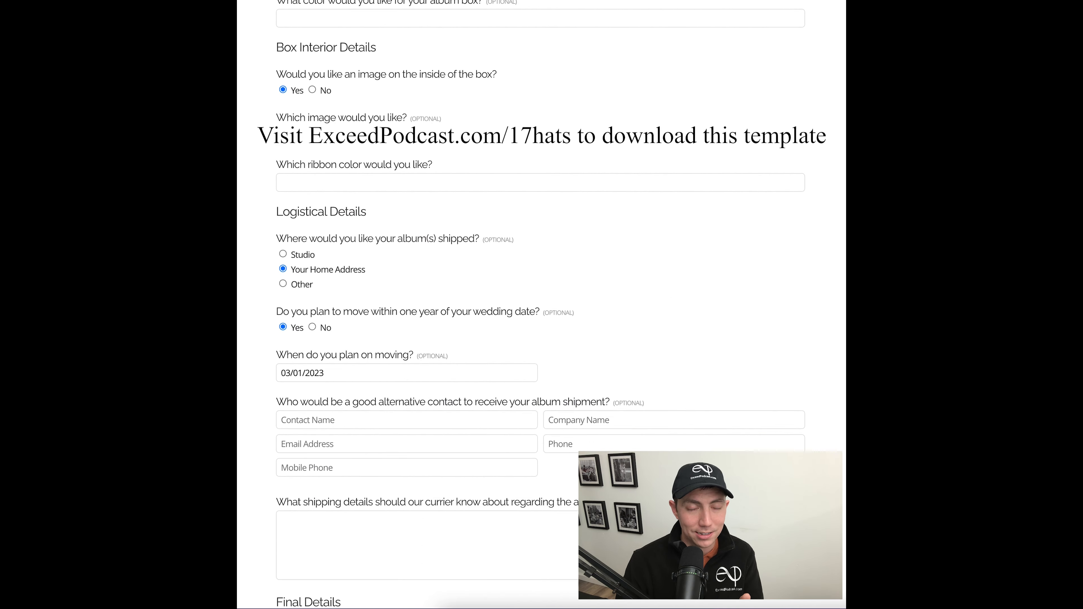
scroll(541, 305, "down", 5)
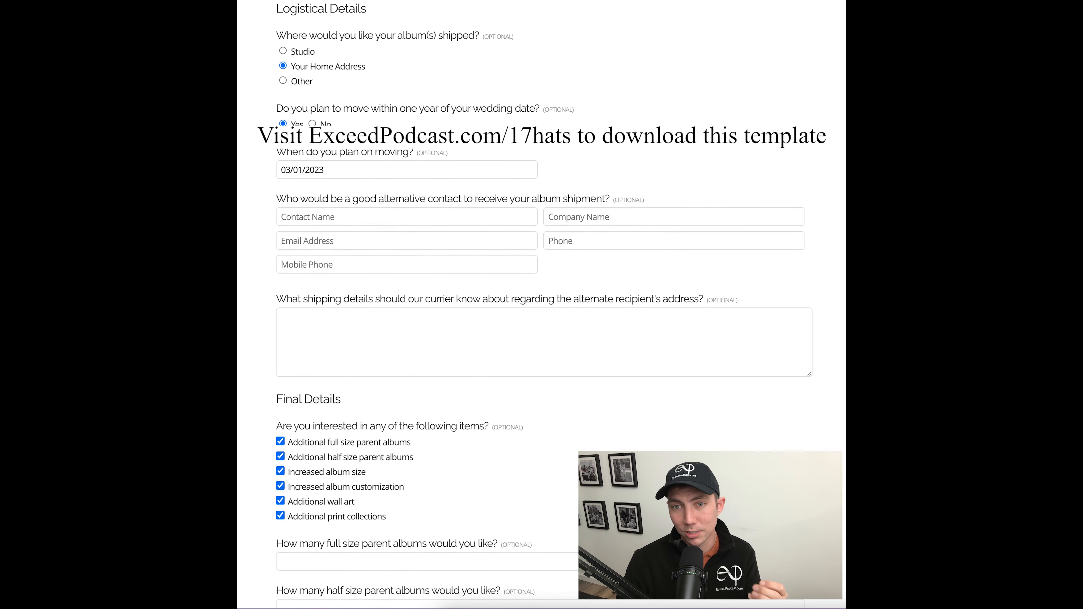
scroll(541, 305, "down", 7)
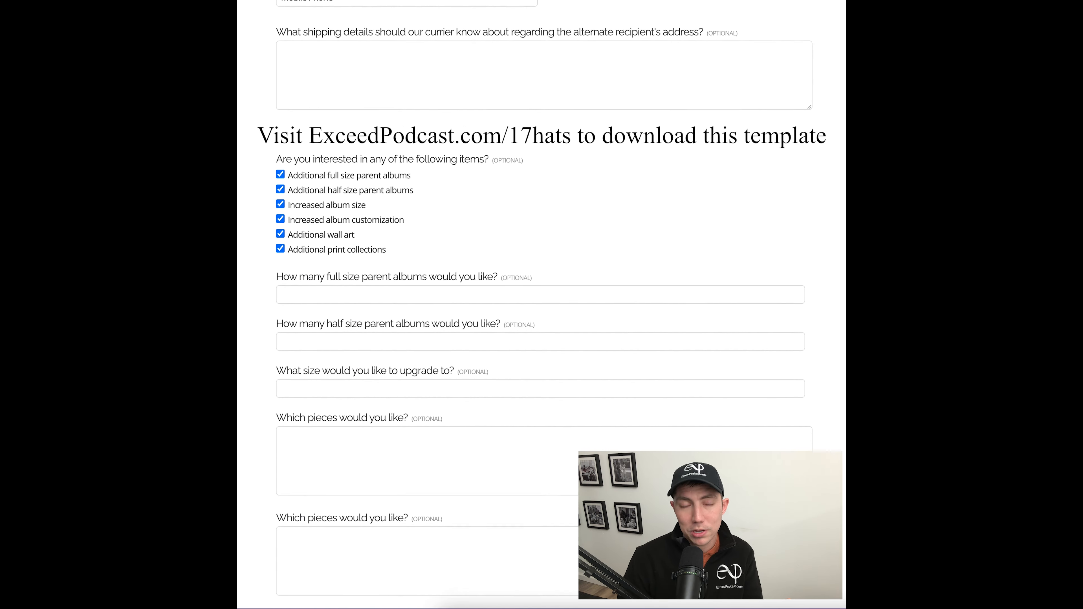
scroll(542, 304, "down", 2)
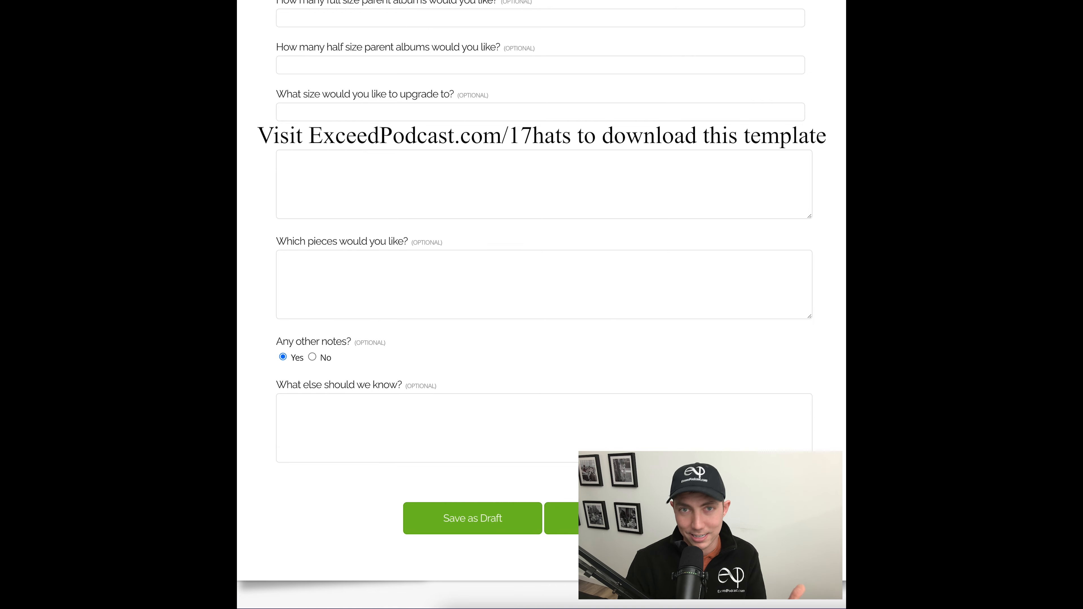
scroll(541, 305, "up", 20)
scroll(541, 304, "down", 2)
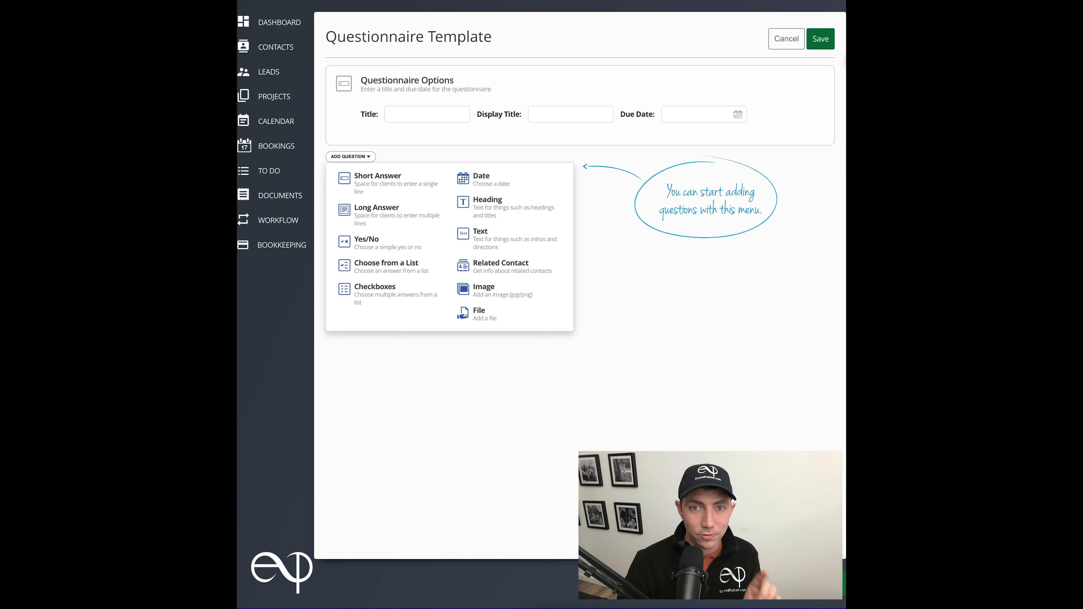
- Title the template "Wedding Album Questionnaire" and add an intro text explaining that clients need not fill in the album customization form now, ending with a smiley
left_click(435, 117)
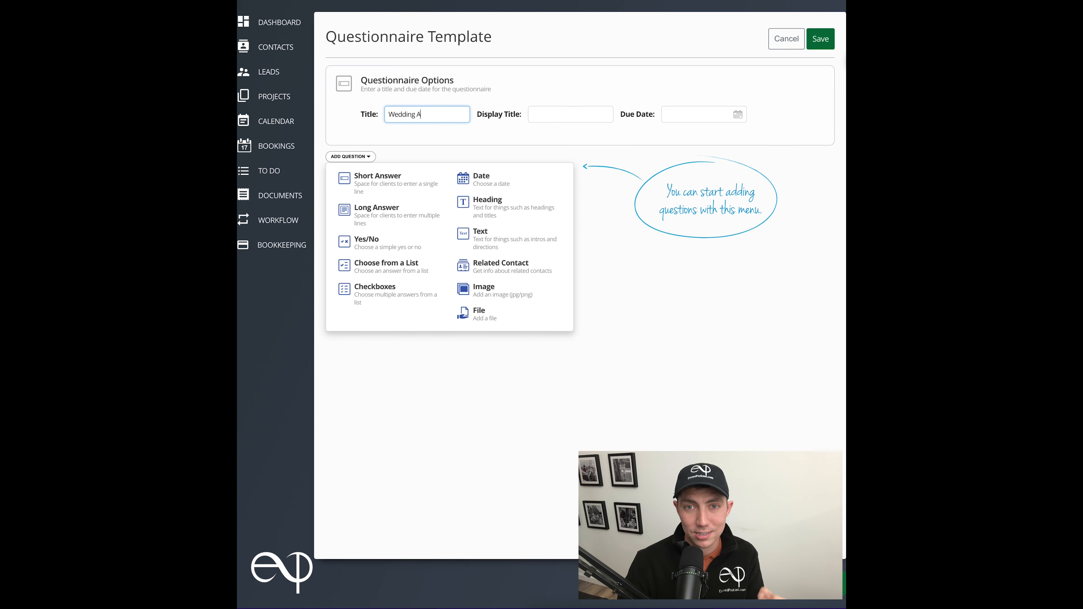
type("Wedding Album Questionnaire")
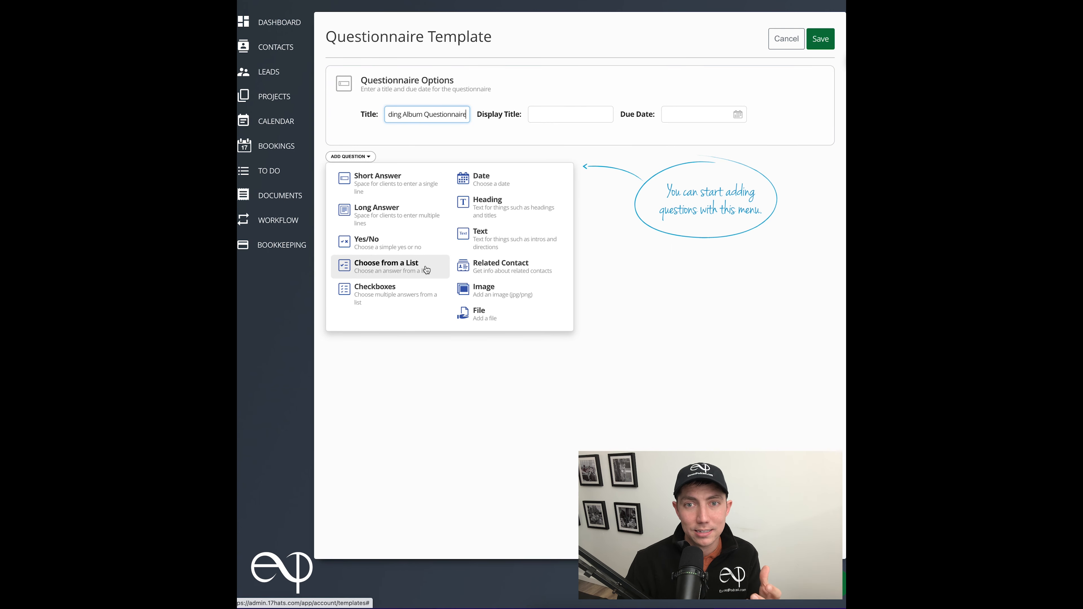
left_click(505, 245)
type("This is the form we'll use when customizing your album! You do not")
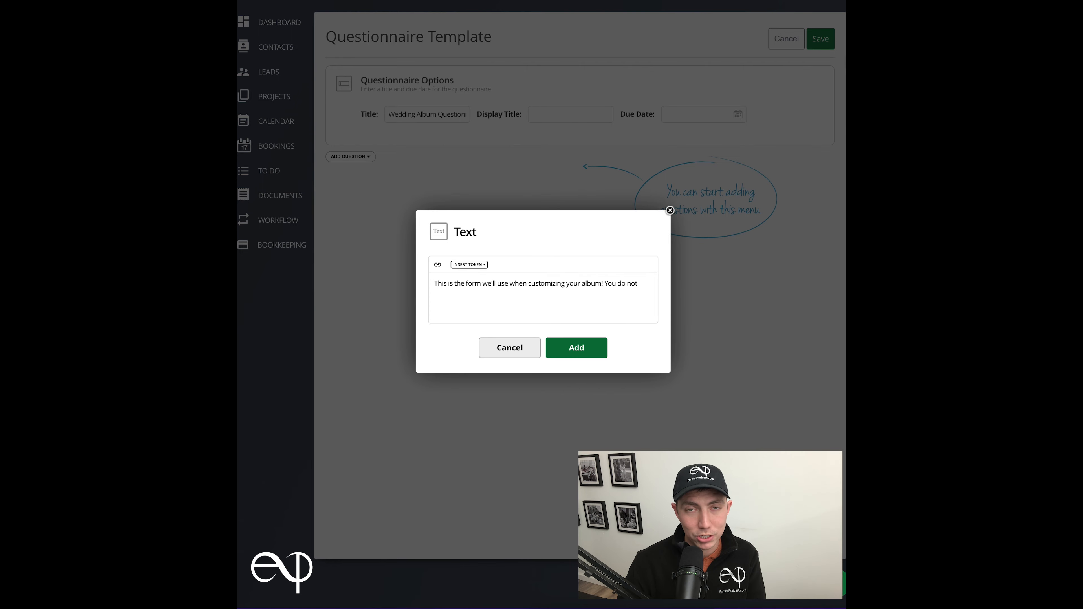
type(" need to fill in any of the information at this aime as we'll be working on the customizations together. This questionnaire is more to help keep everythign organize")
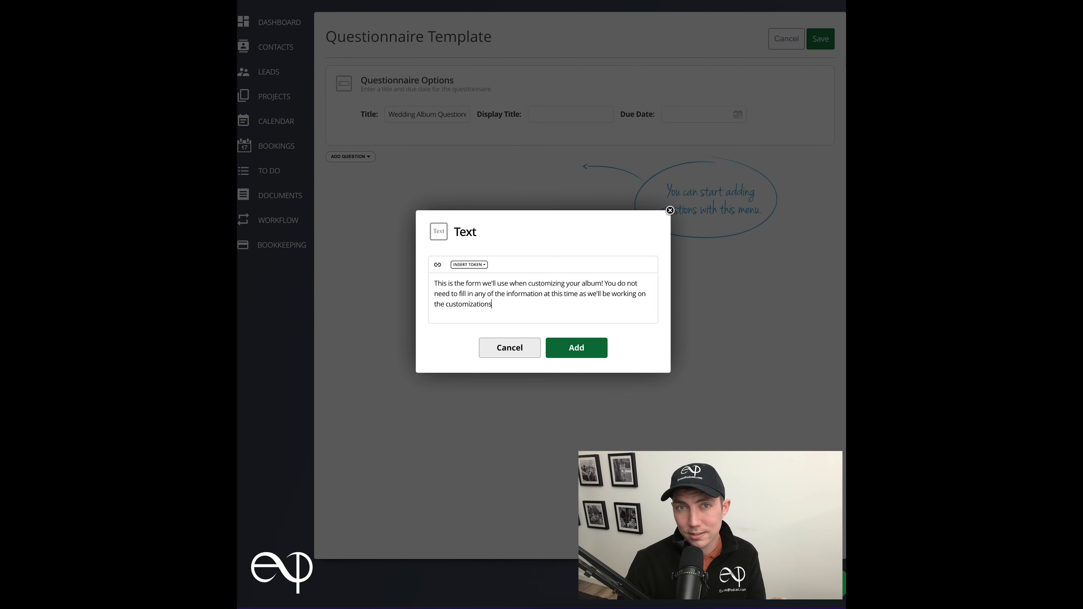
type("d on our end.")
key("ctrl+super+space")
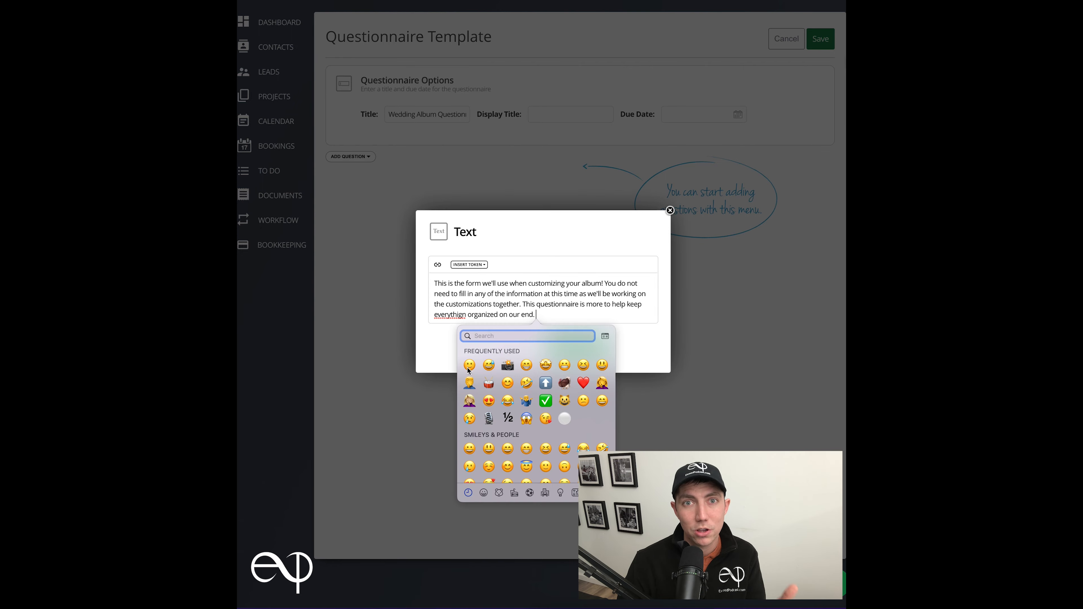
key("Return")
left_click(577, 347)
- Add a heading reading "Book Interior Details" below the intro text
left_click(351, 235)
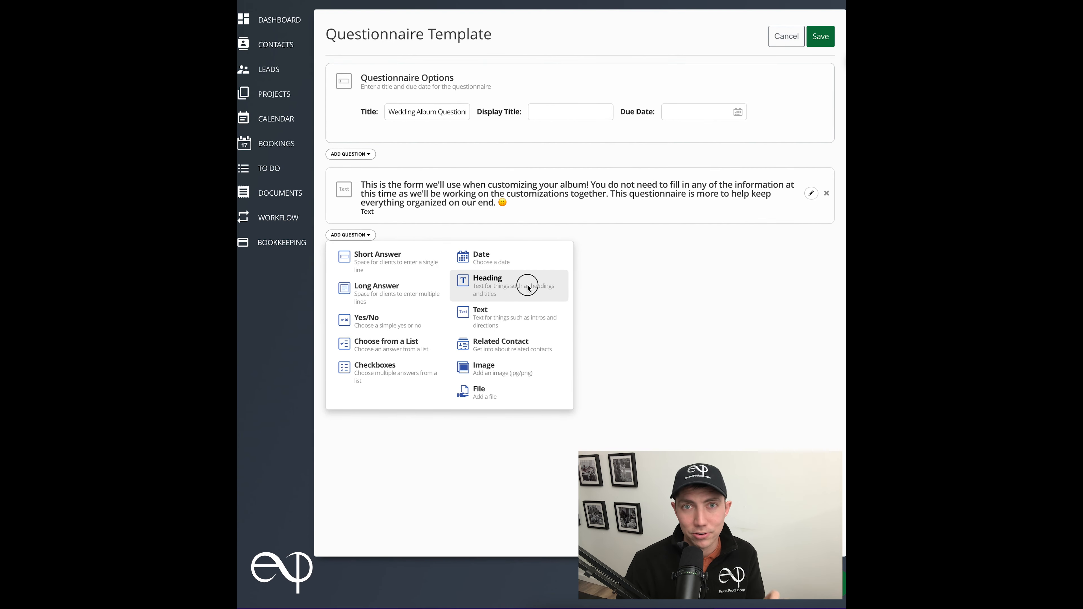
left_click(515, 291)
type("Book Interior Details")
left_click(576, 331)
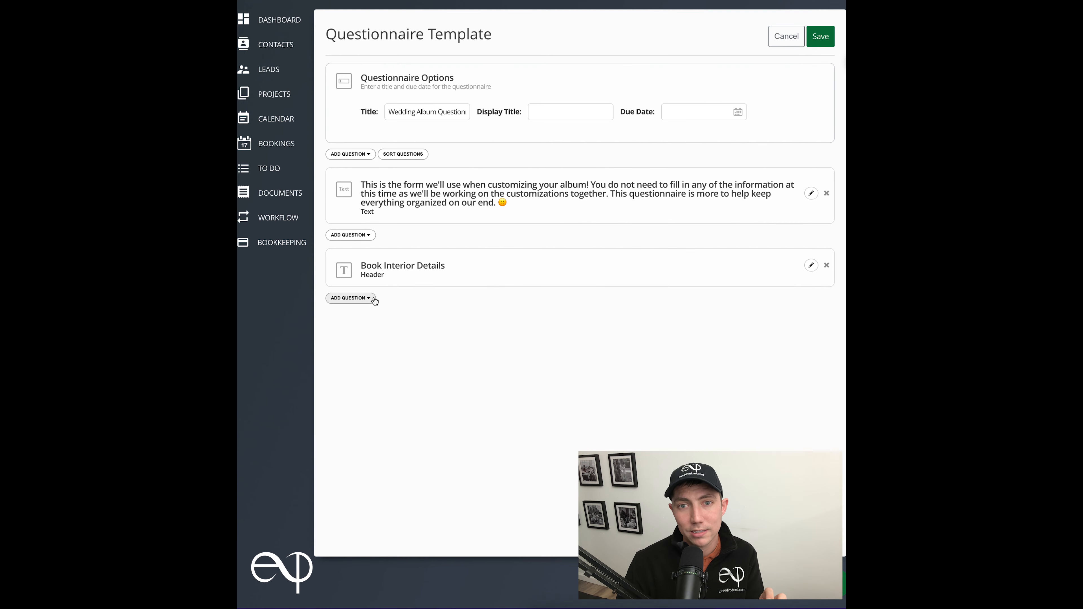
- Add the image "Album orientation but smaller.jpg" from the Desktop below the Book Interior Details heading
left_click(350, 298)
left_click(522, 430)
left_click(533, 284)
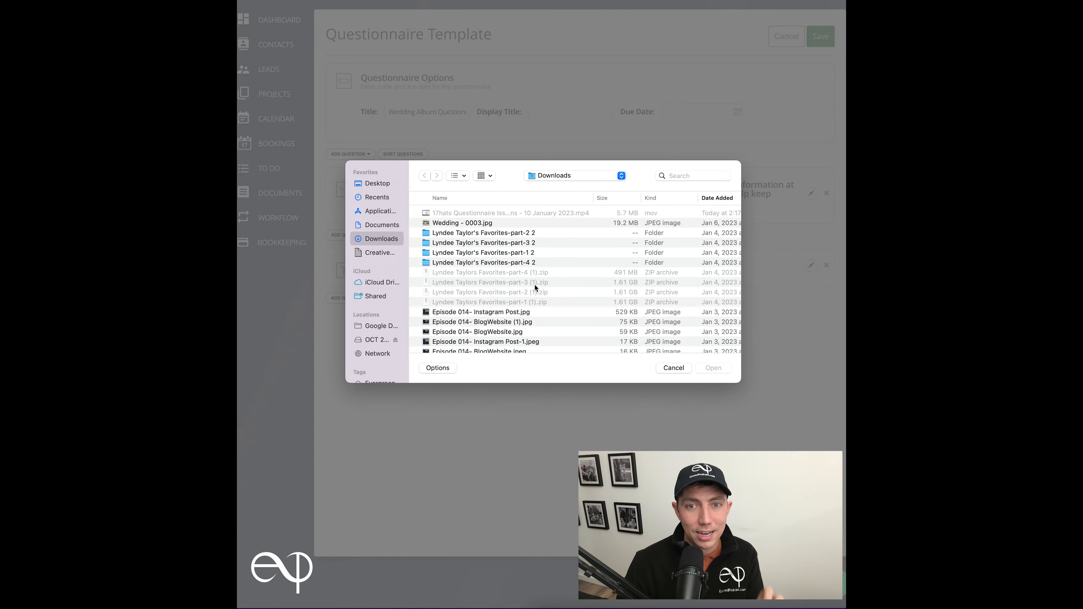
left_click(394, 188)
left_click(479, 234)
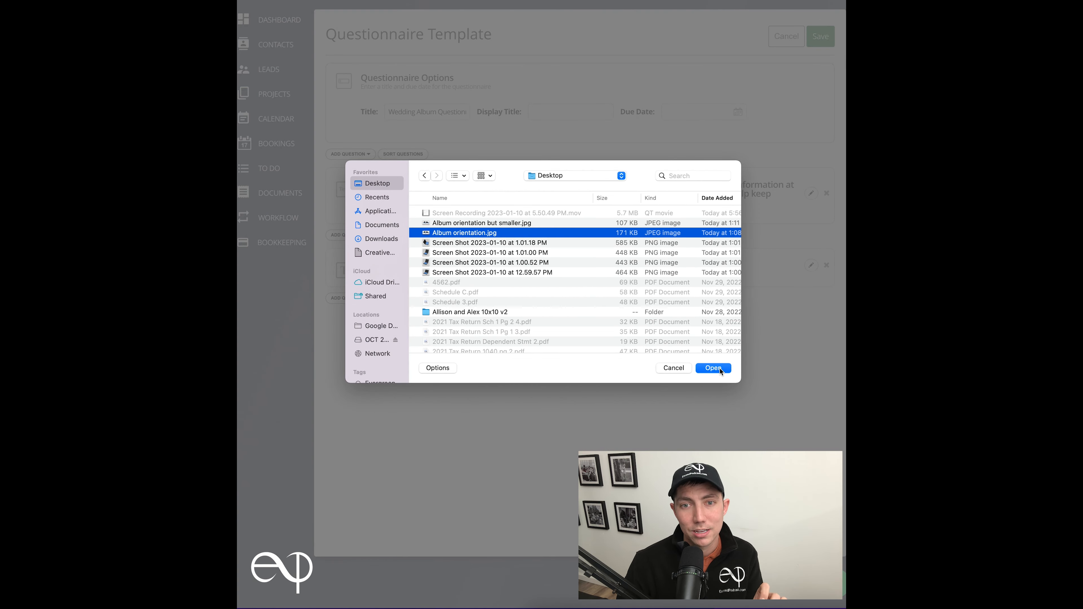
left_click(604, 222)
left_click(714, 368)
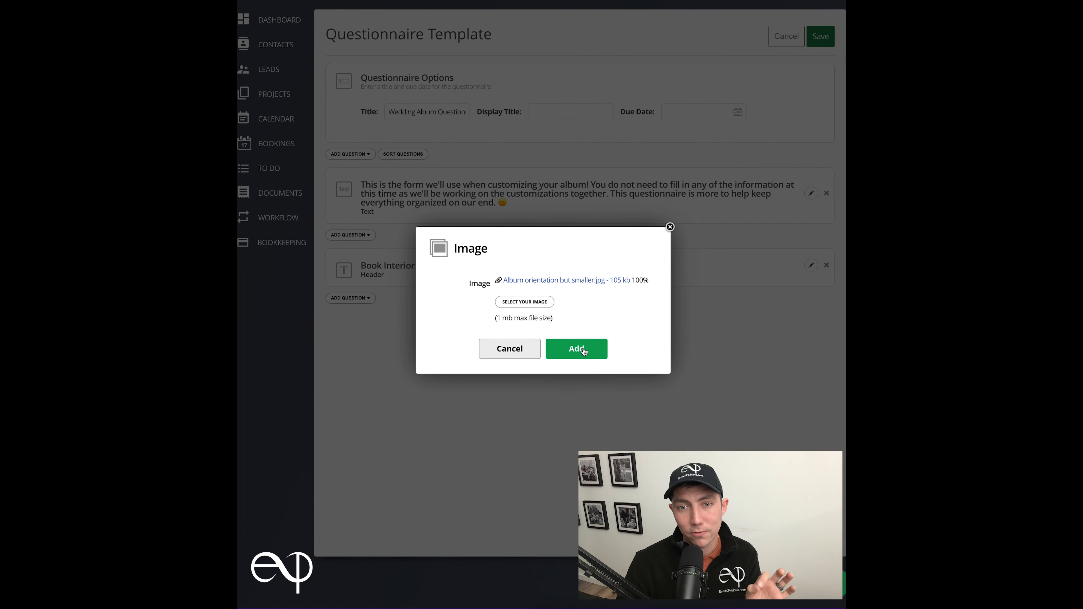
left_click(583, 351)
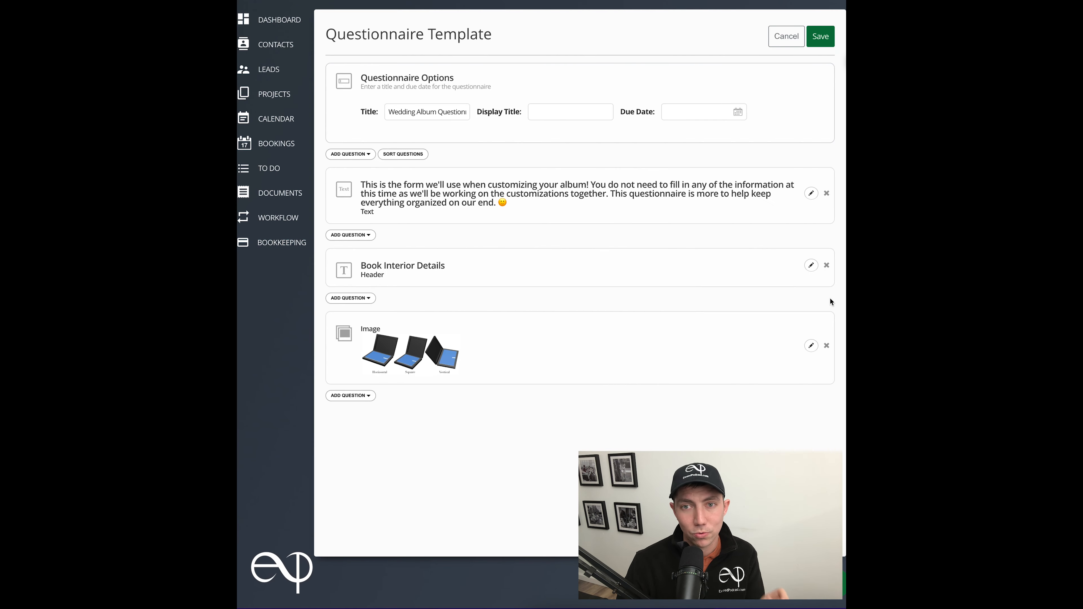
- Add a choose-from-a-list question below the image asking "Which orientation would you like?" with the answers Horizontal, Square and Vertical
left_click(357, 396)
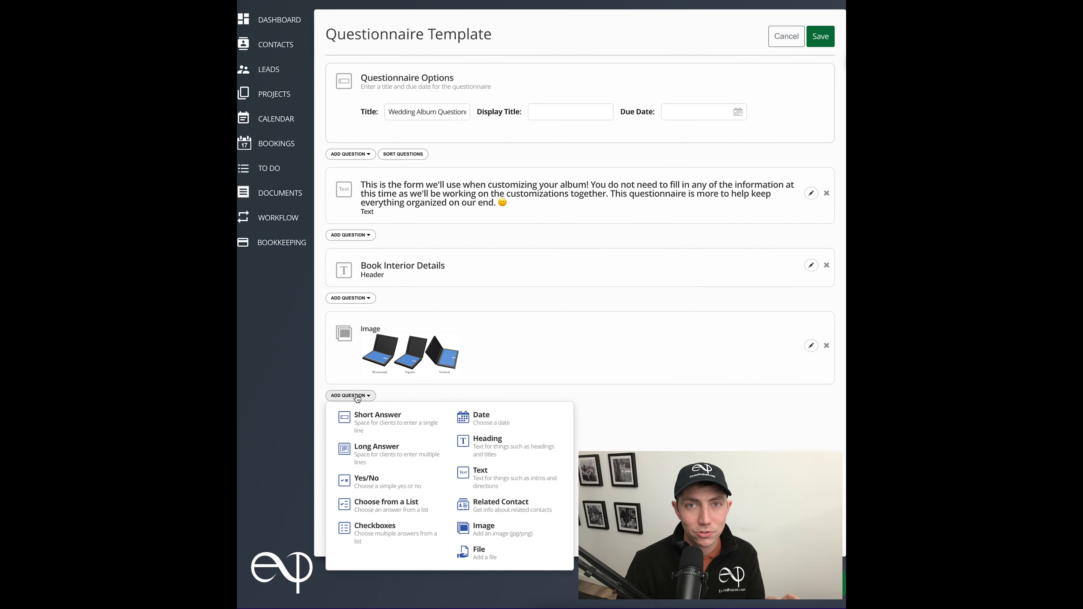
left_click(411, 510)
type("Wh")
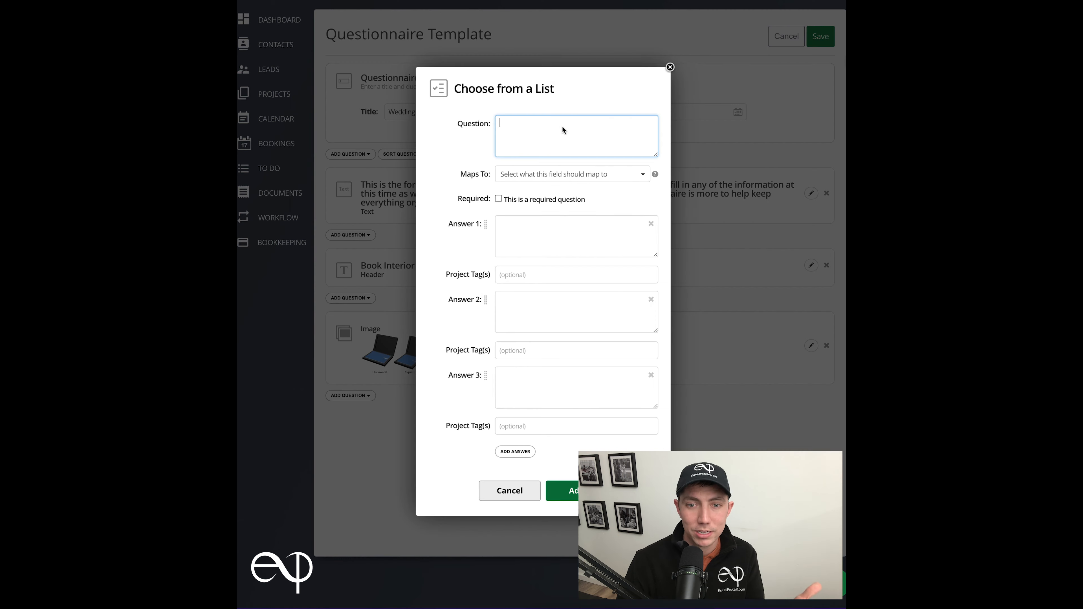
type("ich orientation would you like?")
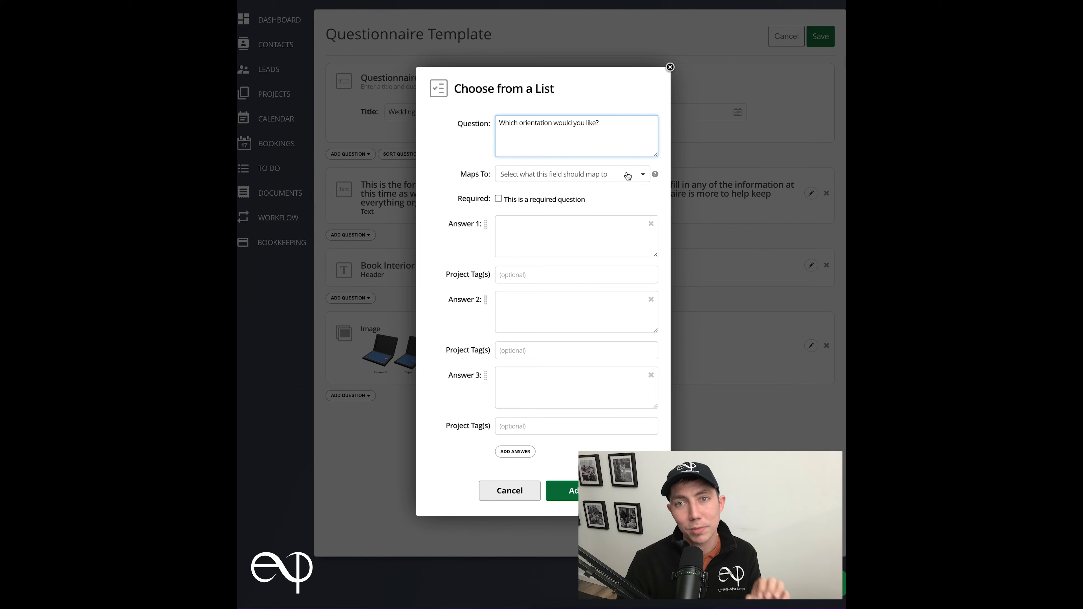
left_click(584, 227)
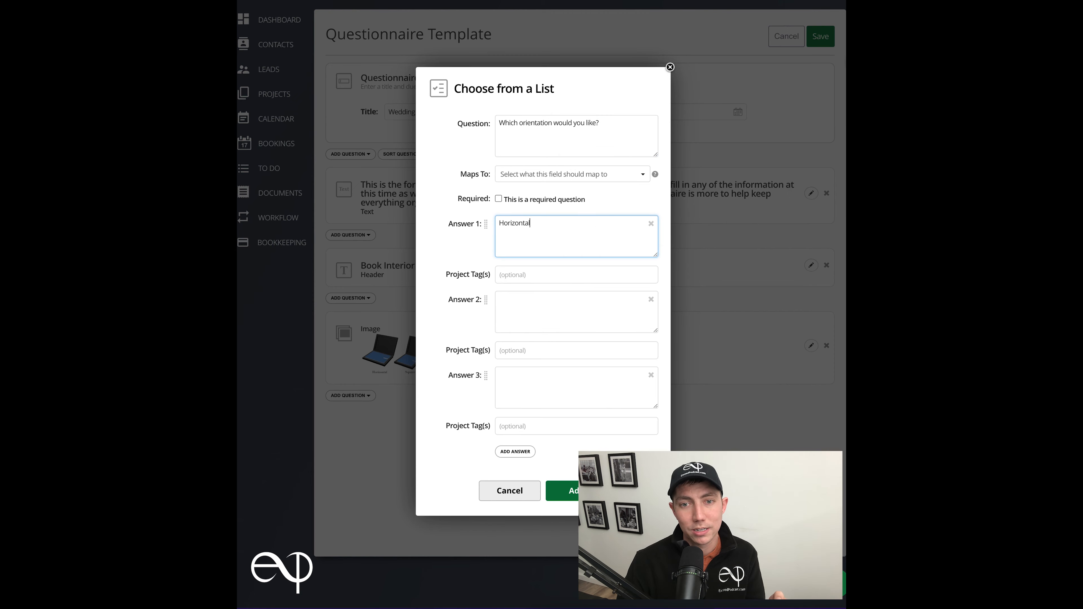
key("Tab")
key("Tab")
type("S")
key("Tab")
key("Tab")
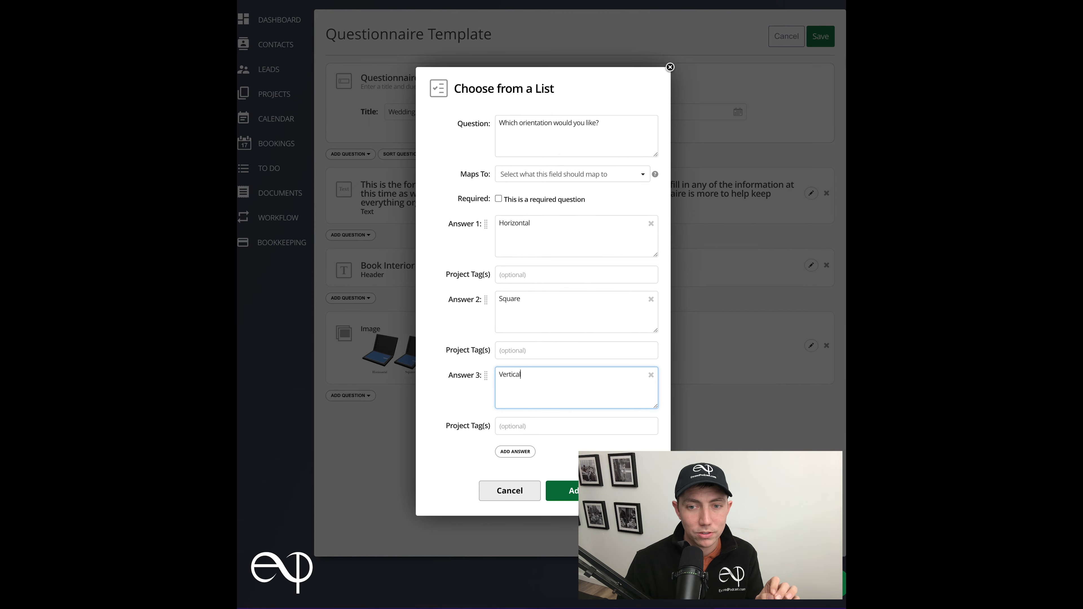
left_click(562, 491)
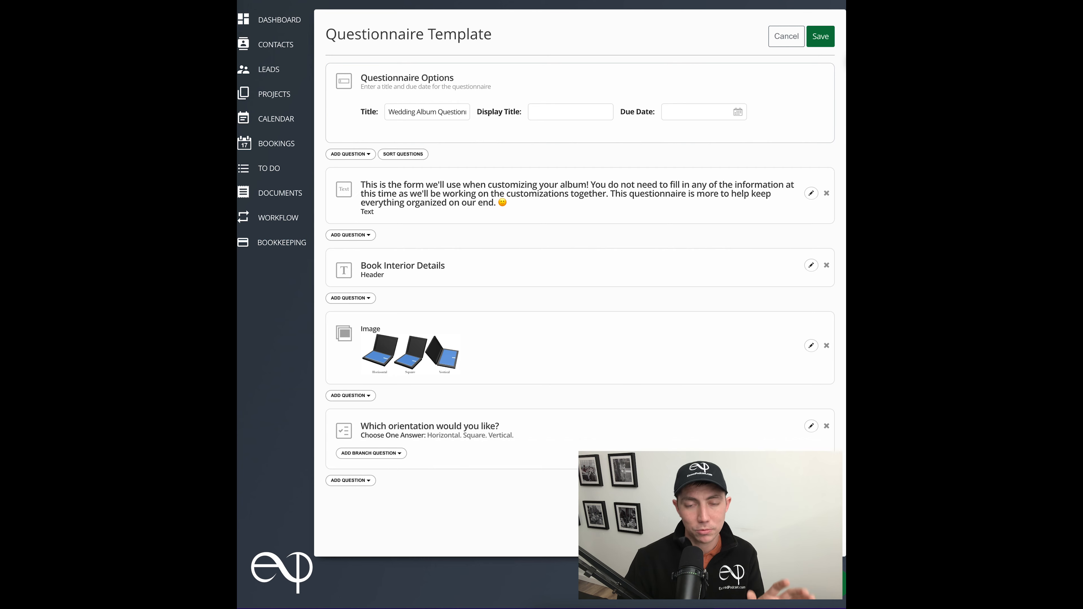
- Start a choose-from-a-list branch question for the Horizontal orientation answer, asking "What size horizontal album would you like?"
scroll(476, 517, "down", 1)
left_click(396, 443)
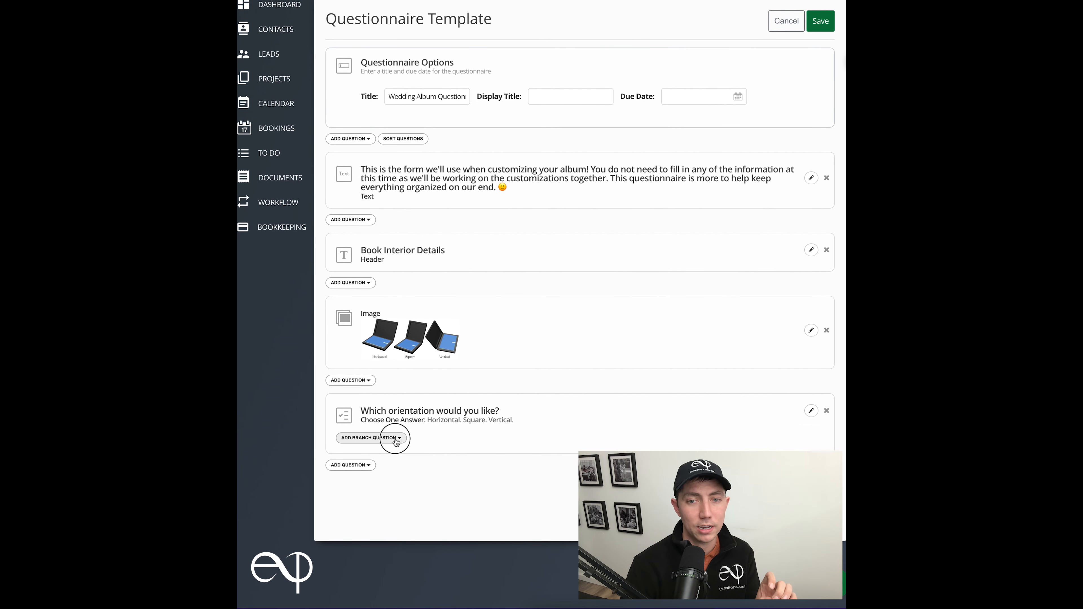
left_click(395, 443)
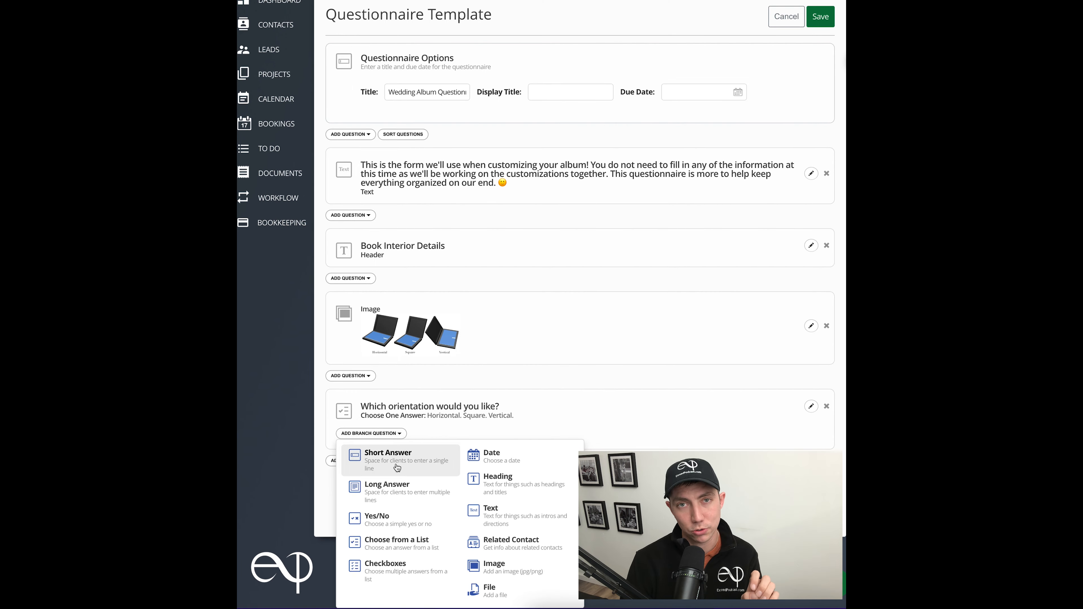
left_click(422, 550)
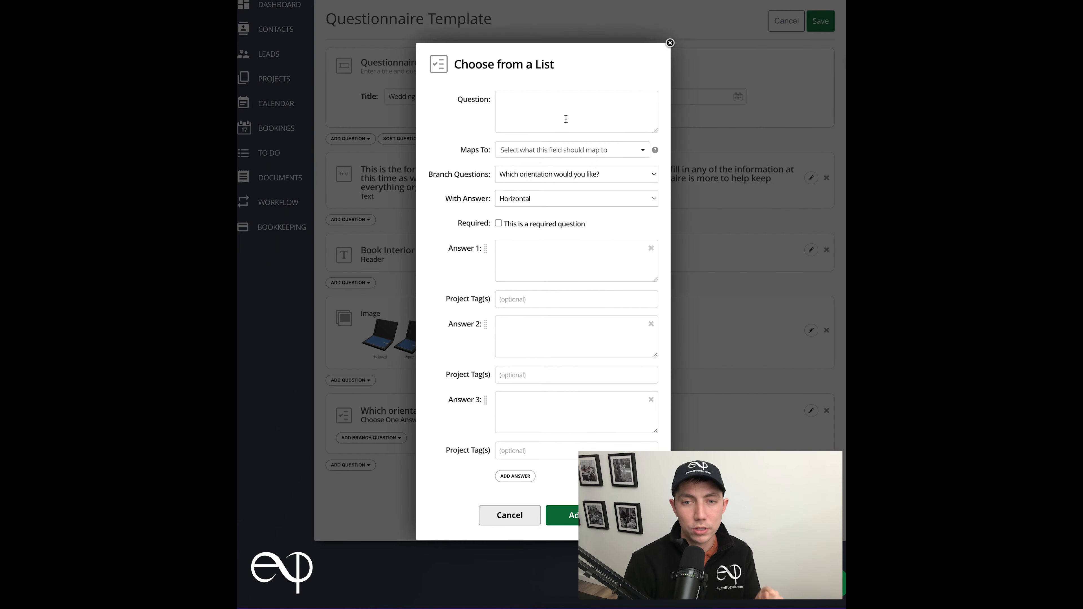
type("What size horizontal a")
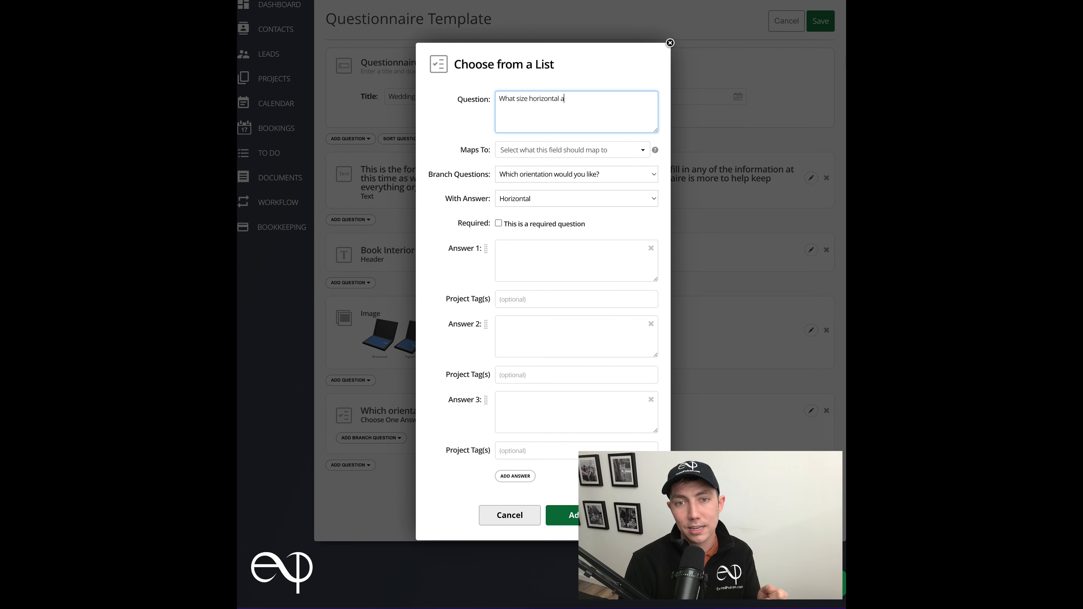
type("lbum would you like?")
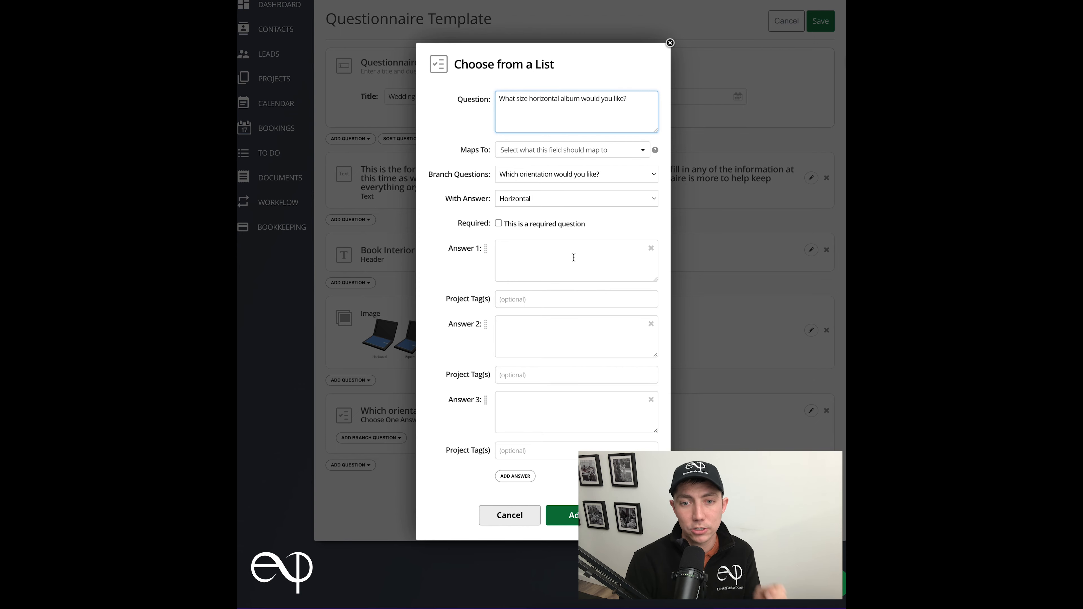
- Enter the answers 12"x8", 13"x9.5", 16"x12" and 18"x14" for the horizontal size question and add it to the questionnaire
left_click(574, 258)
type("12\"x8\"")
left_click(576, 335)
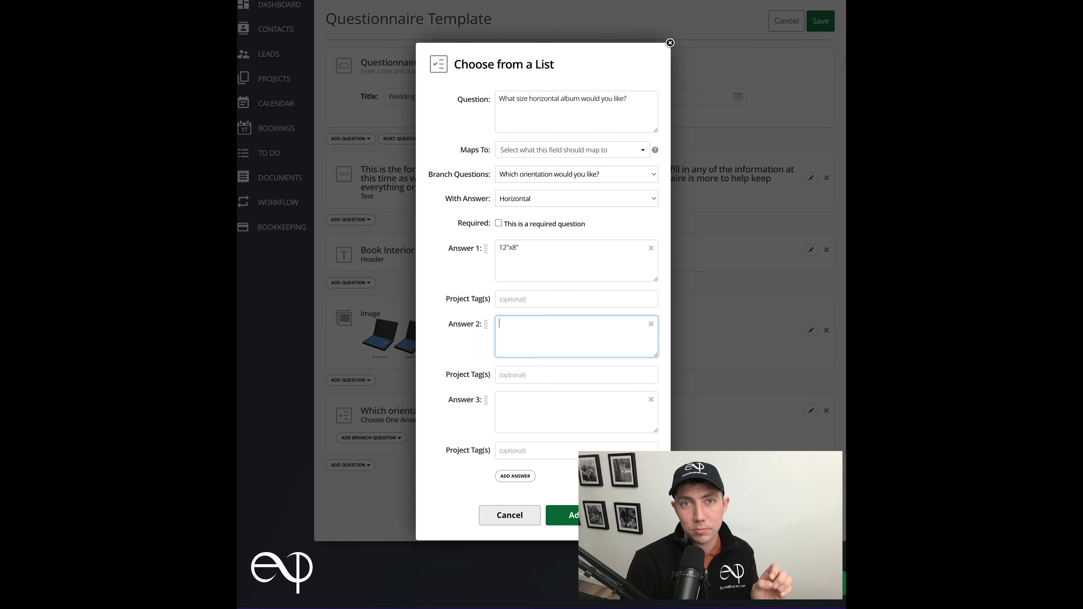
type("13\"x9.5\"")
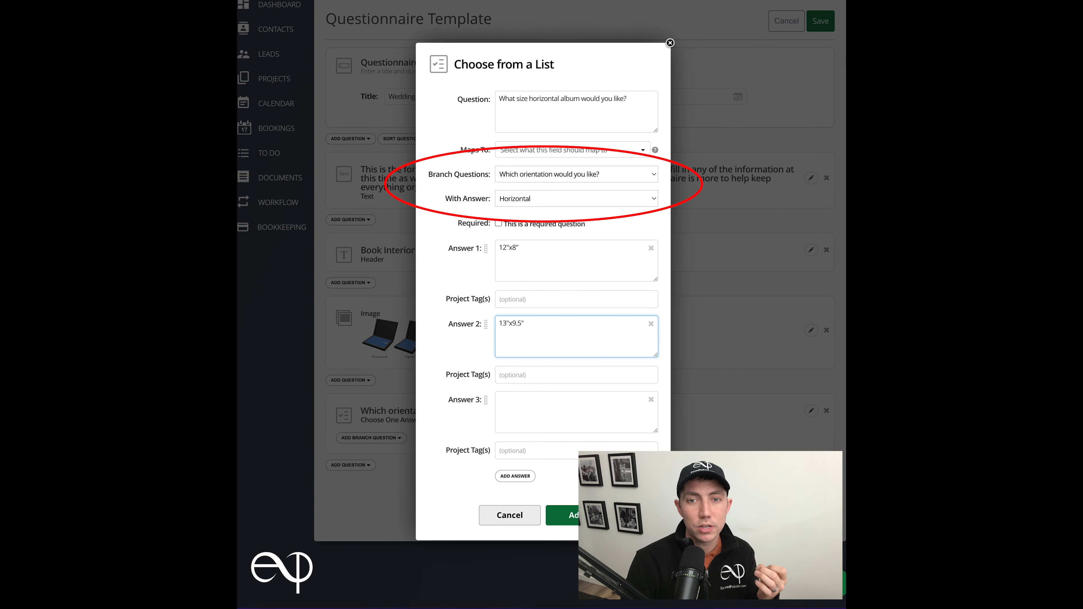
left_click(576, 412)
type("16\"x12\"")
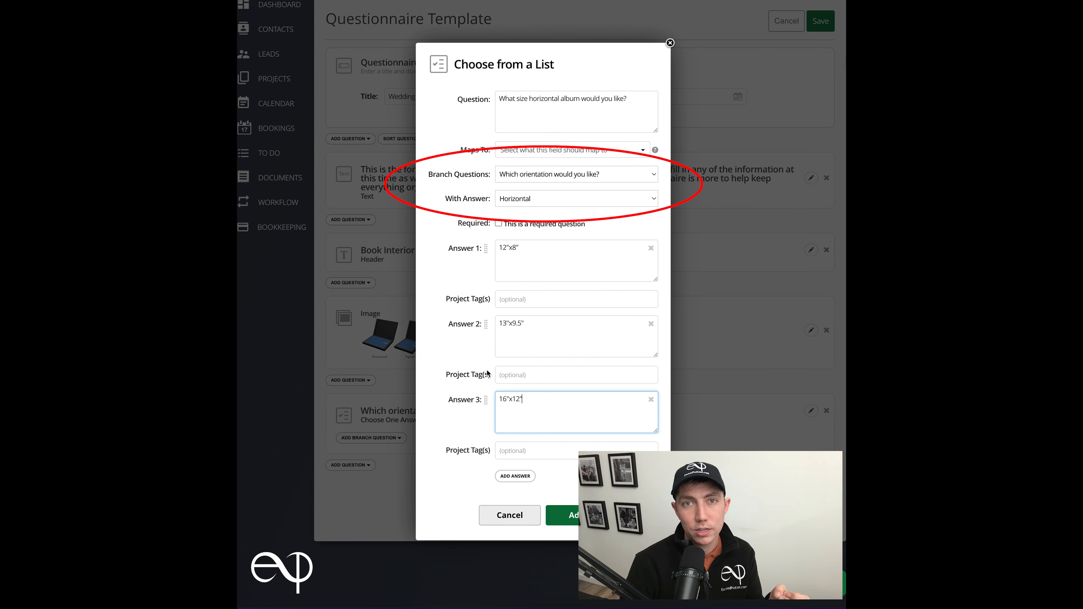
left_click(515, 476)
type("18\"x14\"")
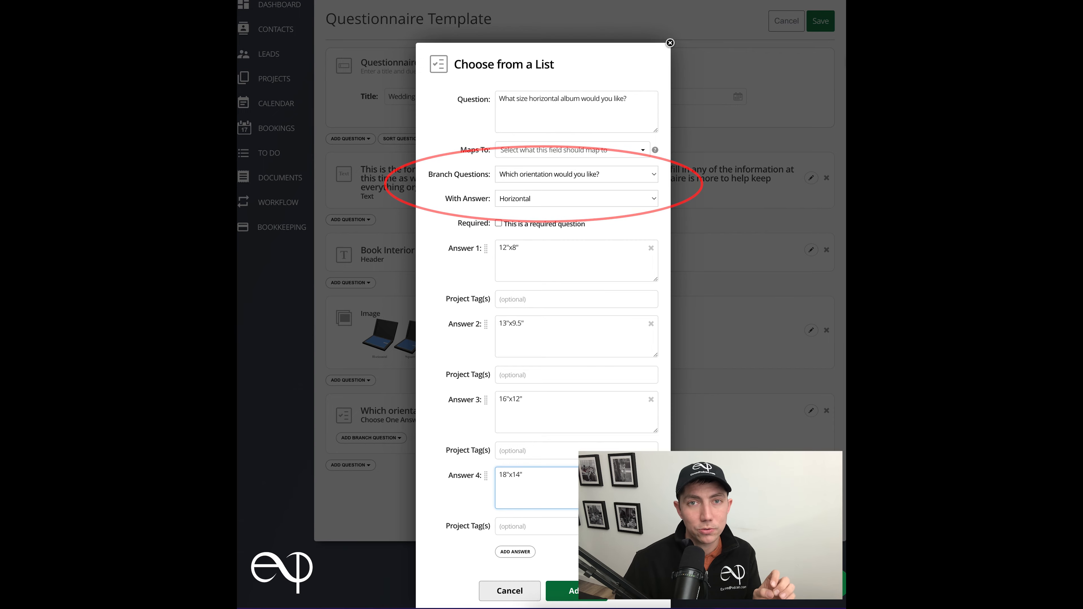
left_click(572, 590)
scroll(387, 416, "down", 1)
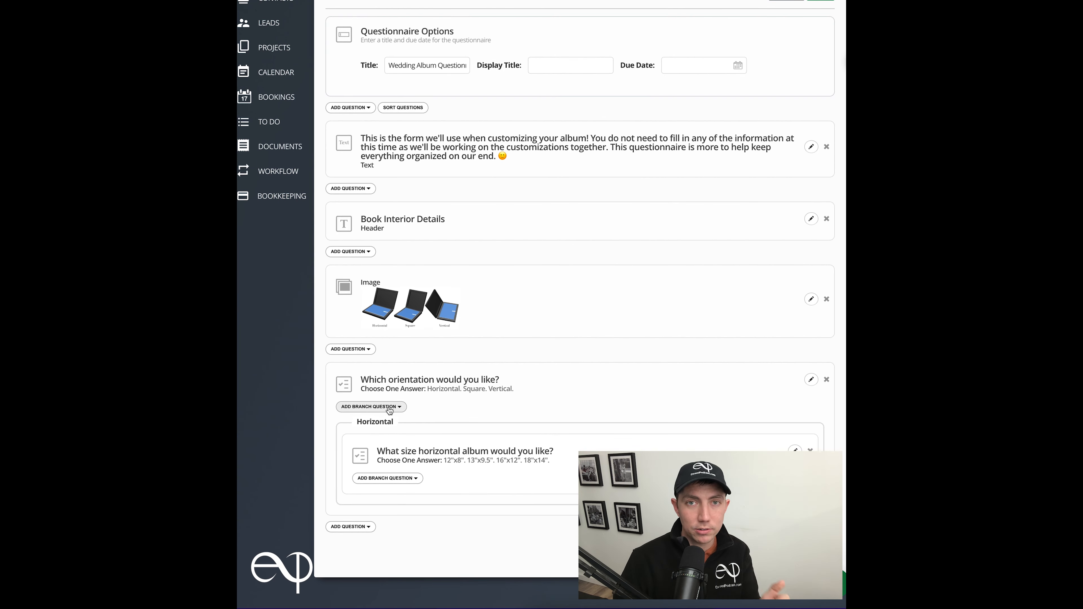
- Copy the text of the horizontal branch question "What size horizontal album would you like?"
left_click(389, 408)
left_click(421, 516)
key("Escape")
left_click_drag(376, 454, 556, 453)
key("ctrl+c")
left_click(390, 480)
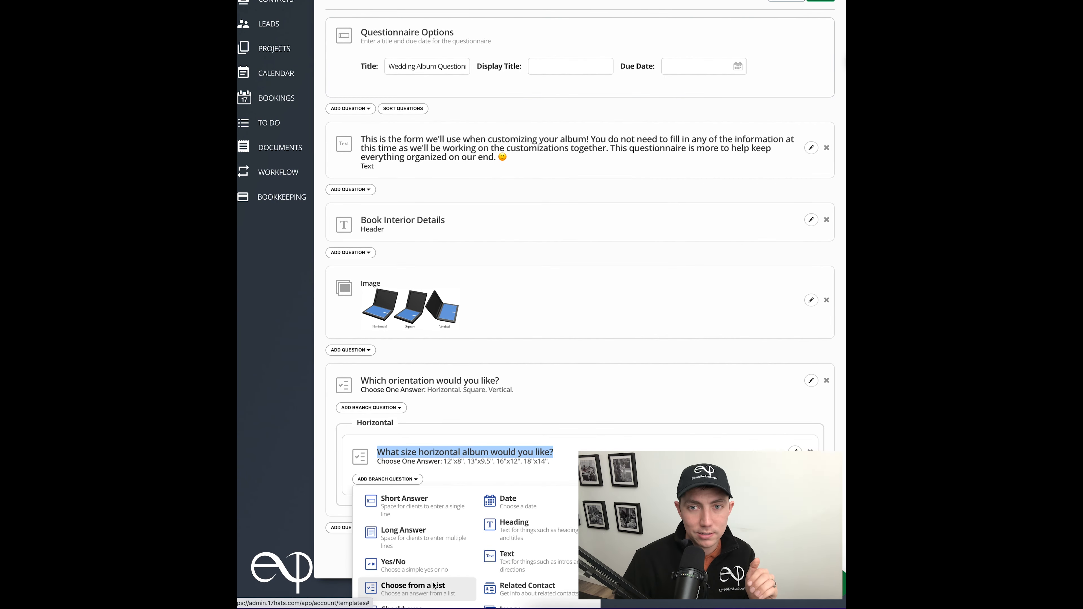
left_click(407, 583)
key("ctrl+v")
left_click(556, 197)
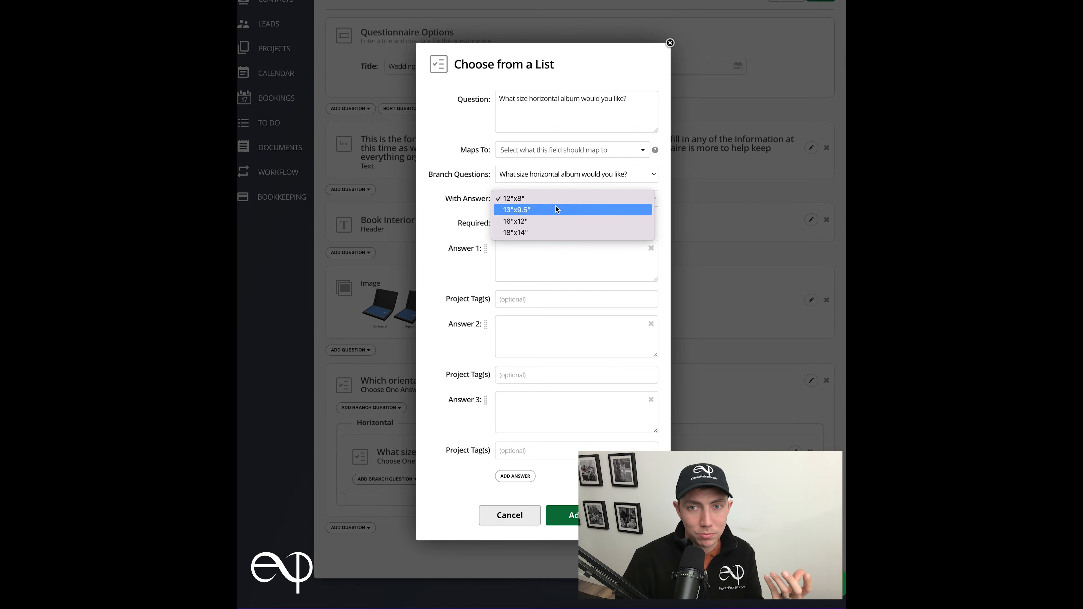
left_click(635, 99)
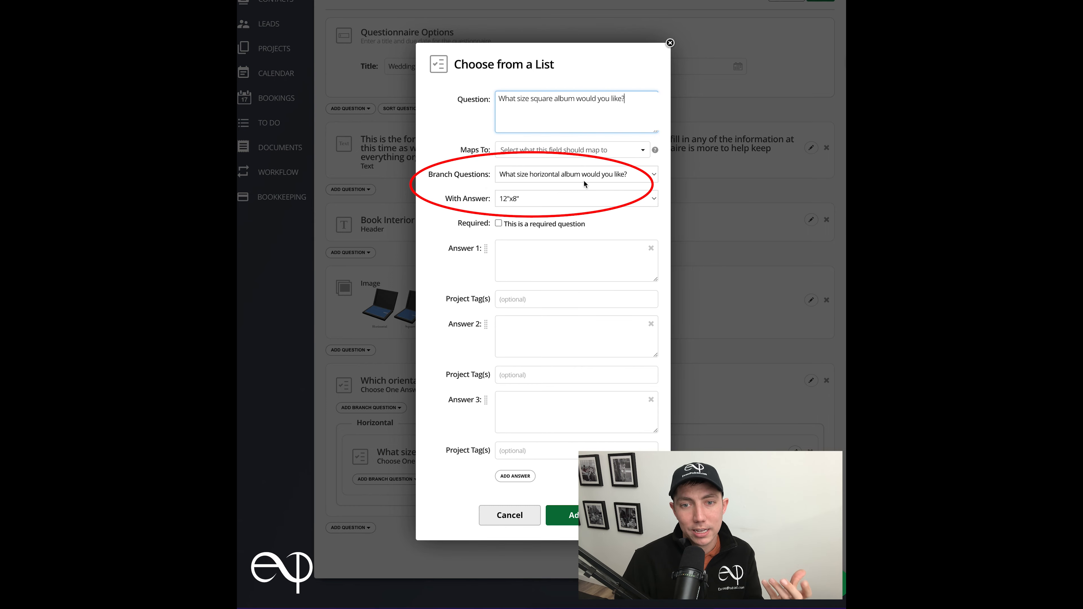
left_click(583, 181)
left_click(538, 175)
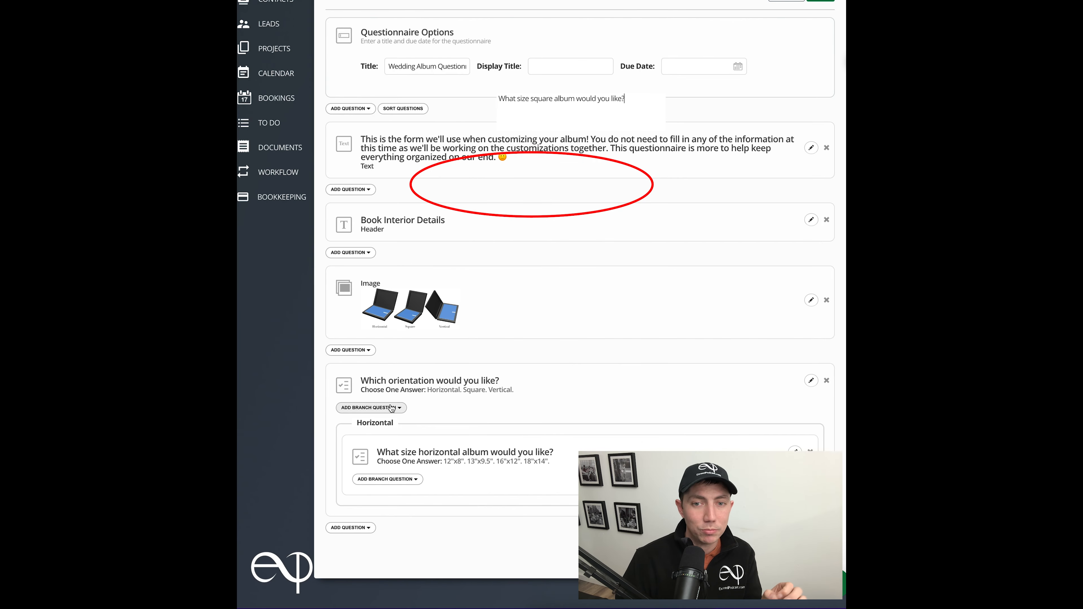
- Start a choose-from-a-list branch question for the Square orientation answer, asking "What size horizontal album would you like?"
left_click(370, 407)
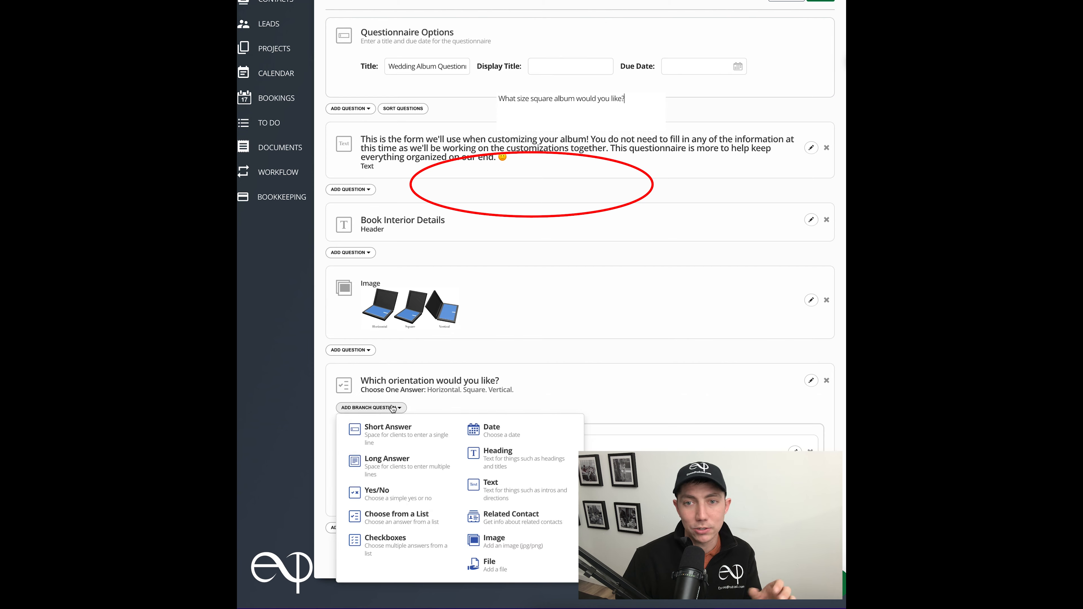
left_click(401, 514)
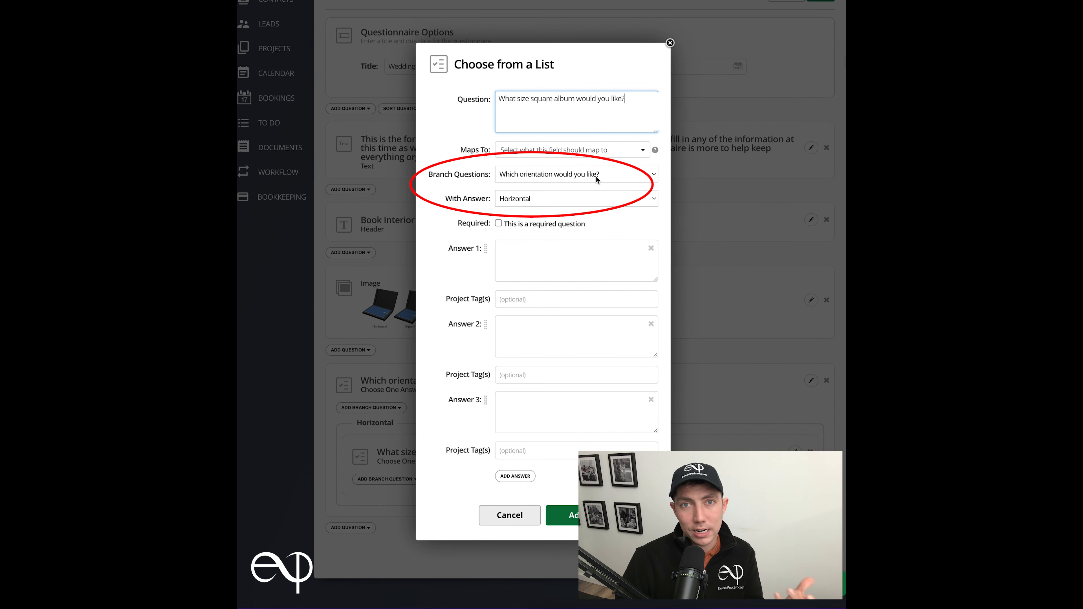
left_click(575, 198)
left_click(524, 208)
- Enter the answers 8"x8", 9.5"x9.5", 12"x12" and 14"x14" for the square size question and add it to the questionnaire
left_click(546, 251)
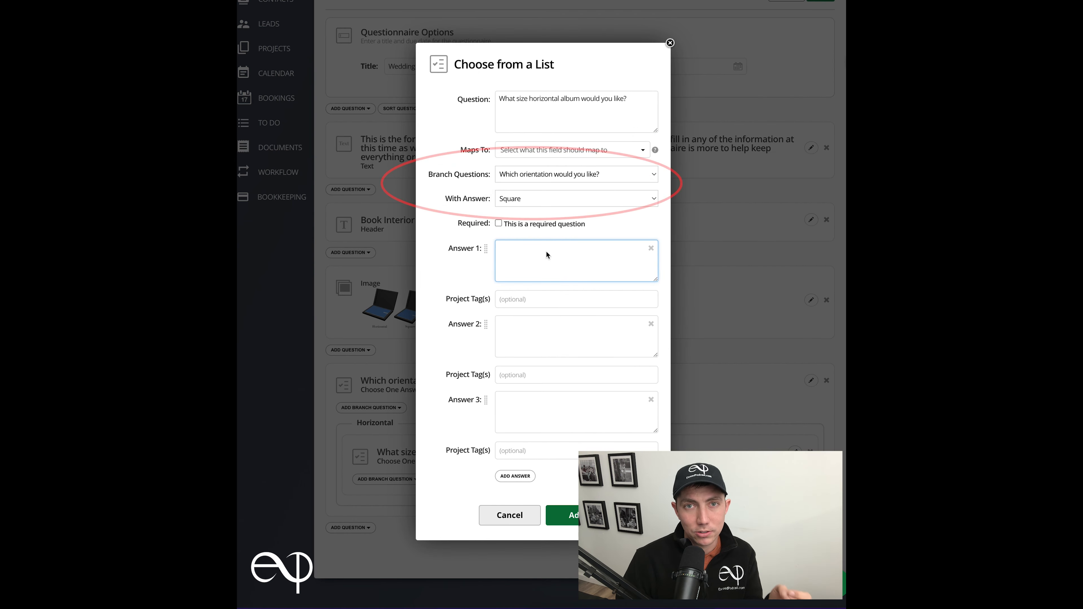
type("8\"x8\"")
left_click(575, 337)
type("9.5\"x10\"")
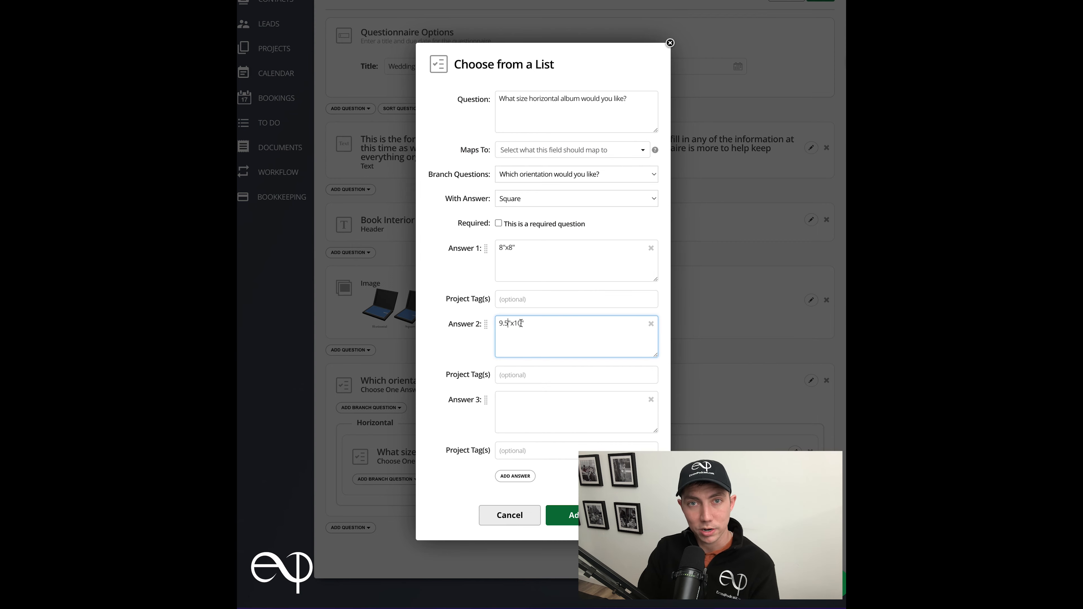
double_click(514, 324)
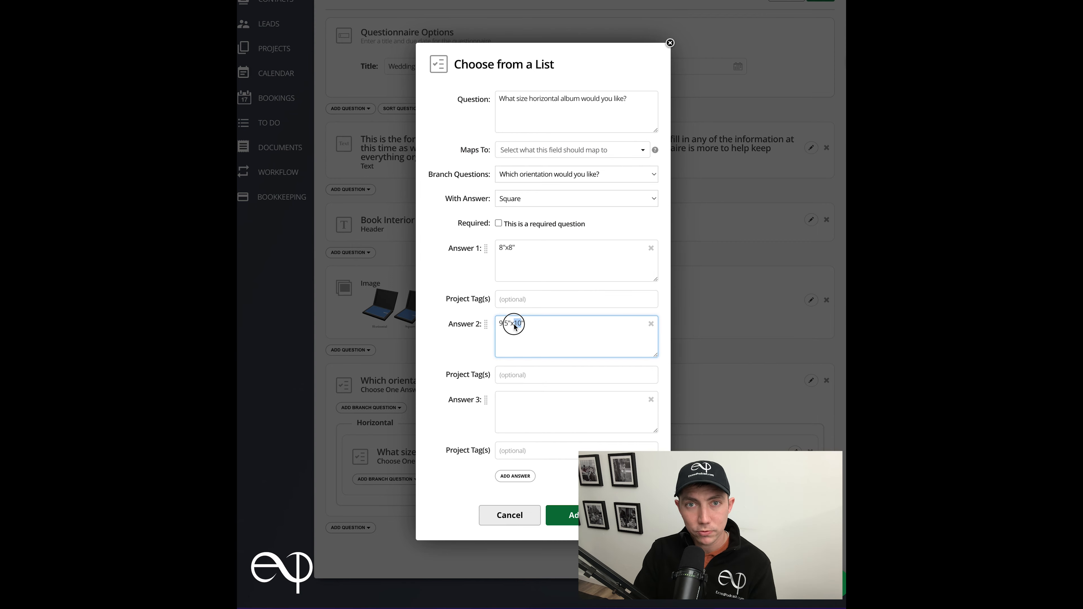
left_click(529, 404)
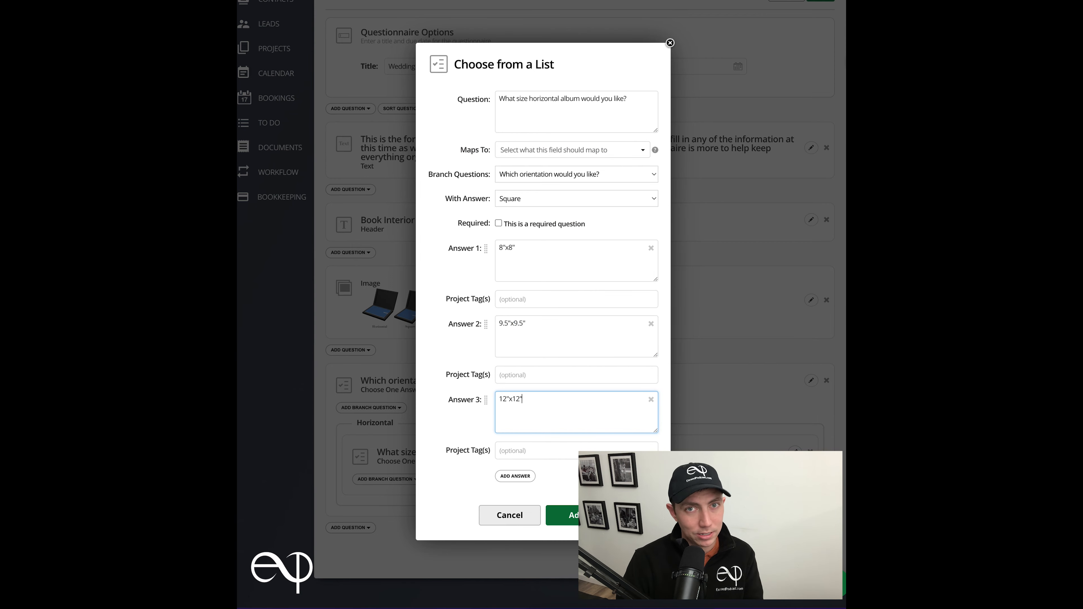
left_click(515, 476)
left_click(520, 479)
type("14\"x14")
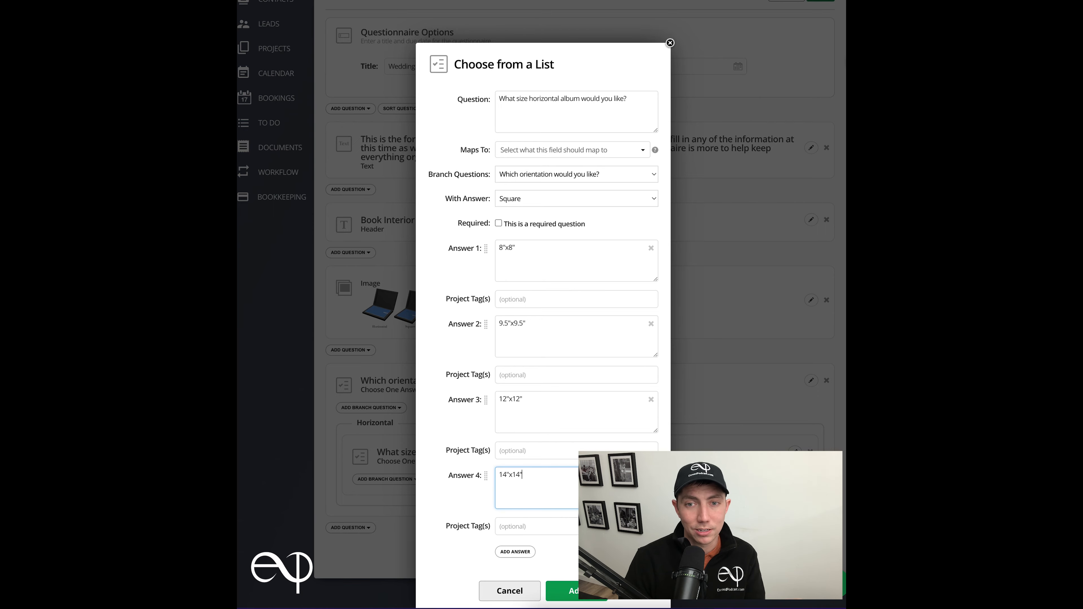
left_click(562, 591)
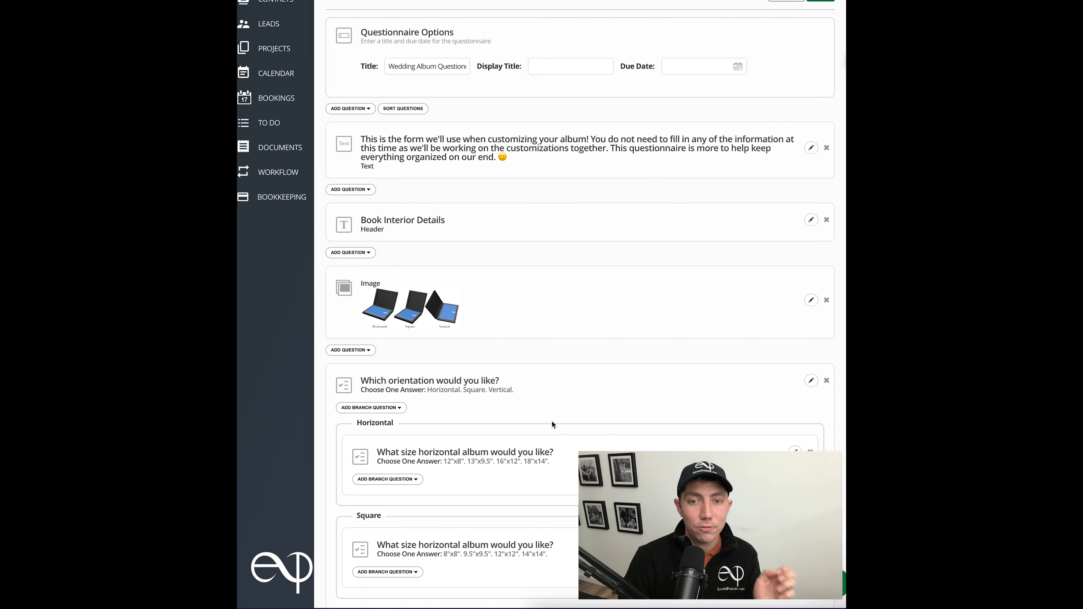
- Start a choose-from-a-list branch question for the Vertical orientation answer, asking "What size horizontal album would you like?"
left_click(370, 408)
left_click(396, 517)
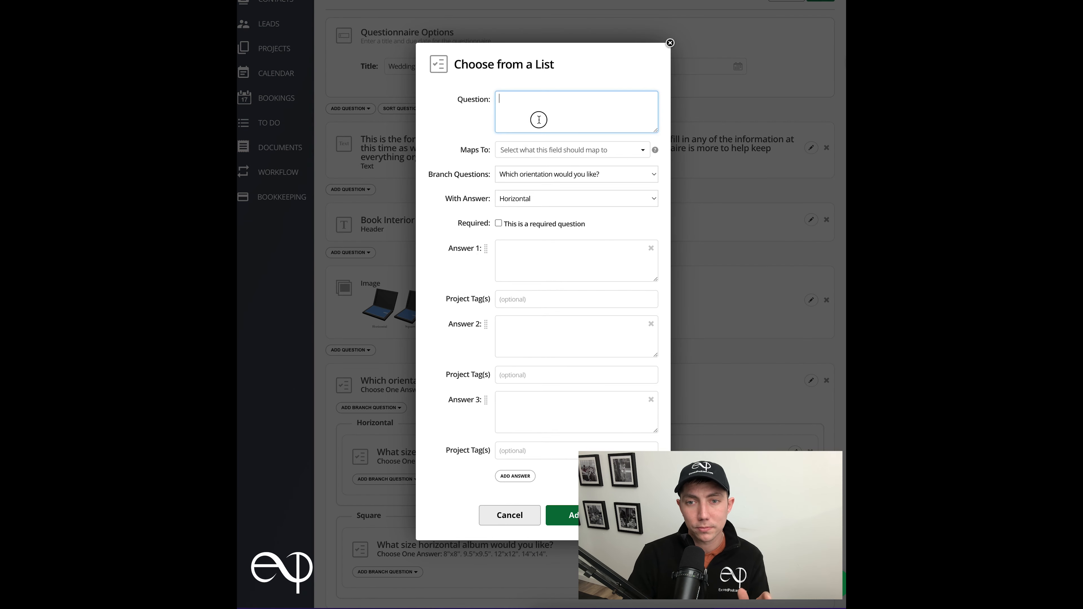
type("What size horizontal album would you like?")
left_click(557, 199)
left_click(555, 221)
- Enter the answers 8"x12", 9.5"x13", 12"x16" and 14"x18" for the vertical size question and add it to the questionnaire
left_click(554, 253)
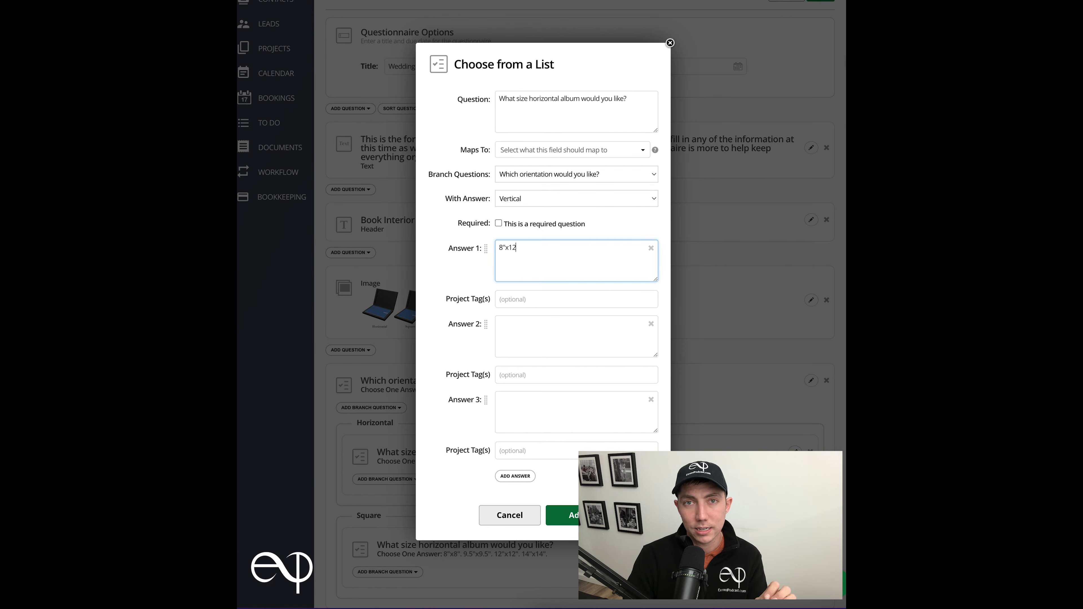
left_click(500, 323)
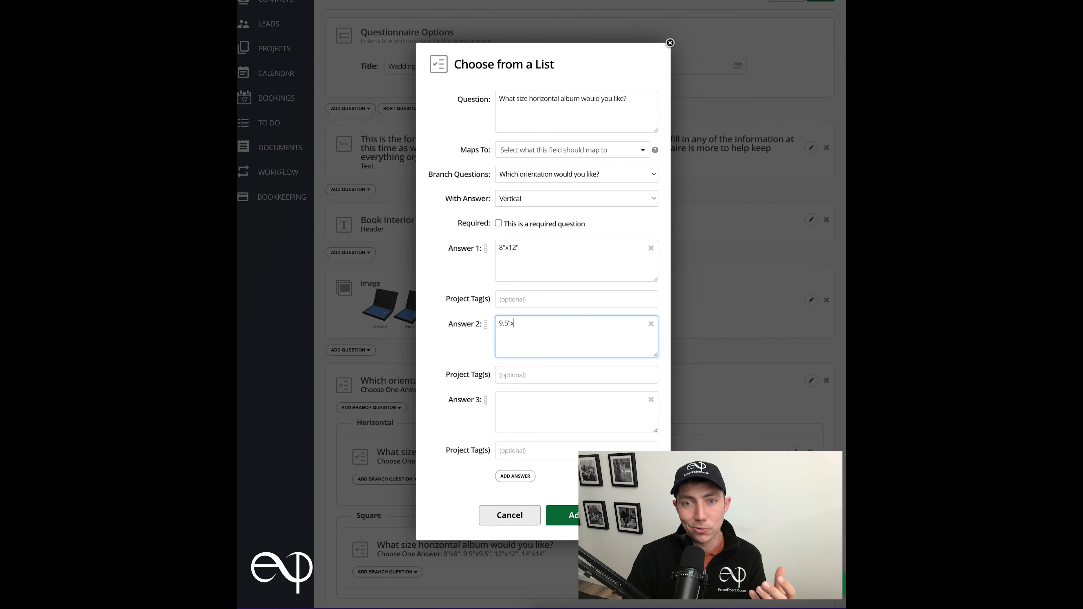
left_click(500, 400)
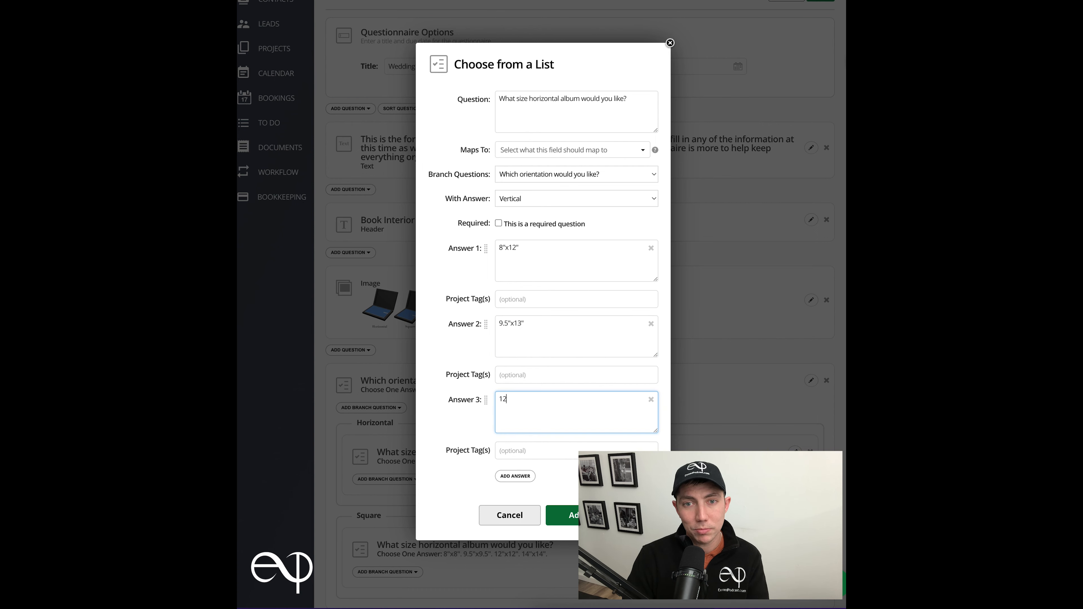
left_click(516, 474)
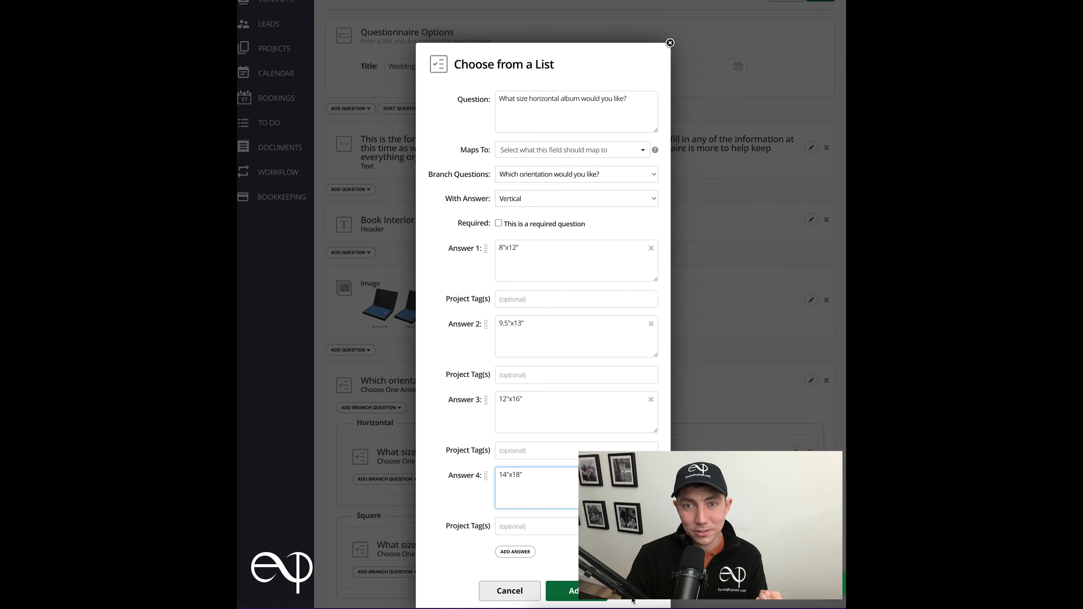
left_click(576, 581)
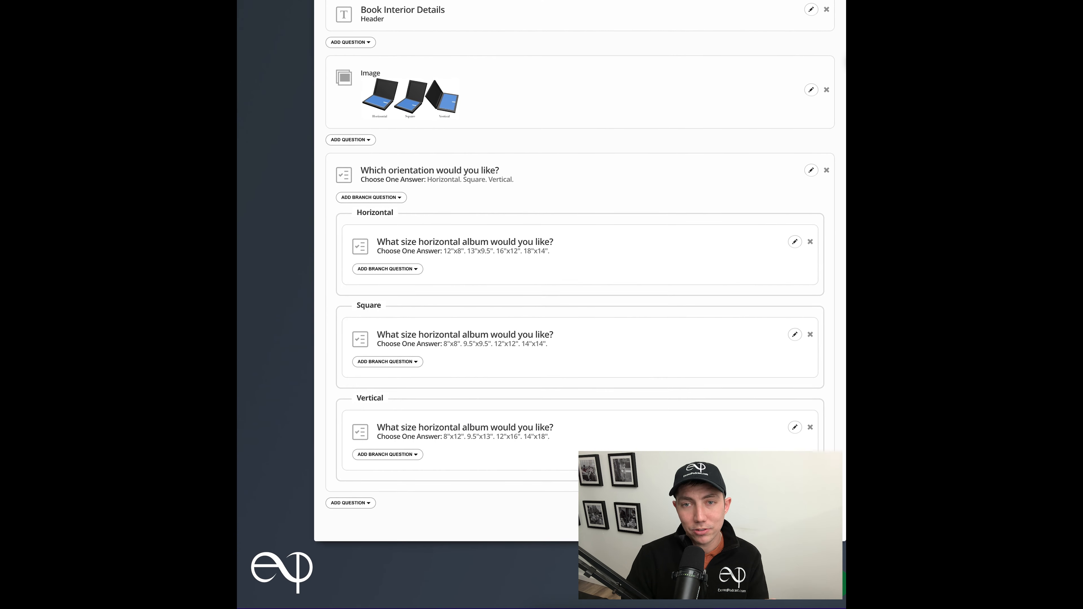
- Start a choose-from-a-list branch question for the 12"x8" horizontal size, asking "Which paper type would you like?"
left_click(414, 269)
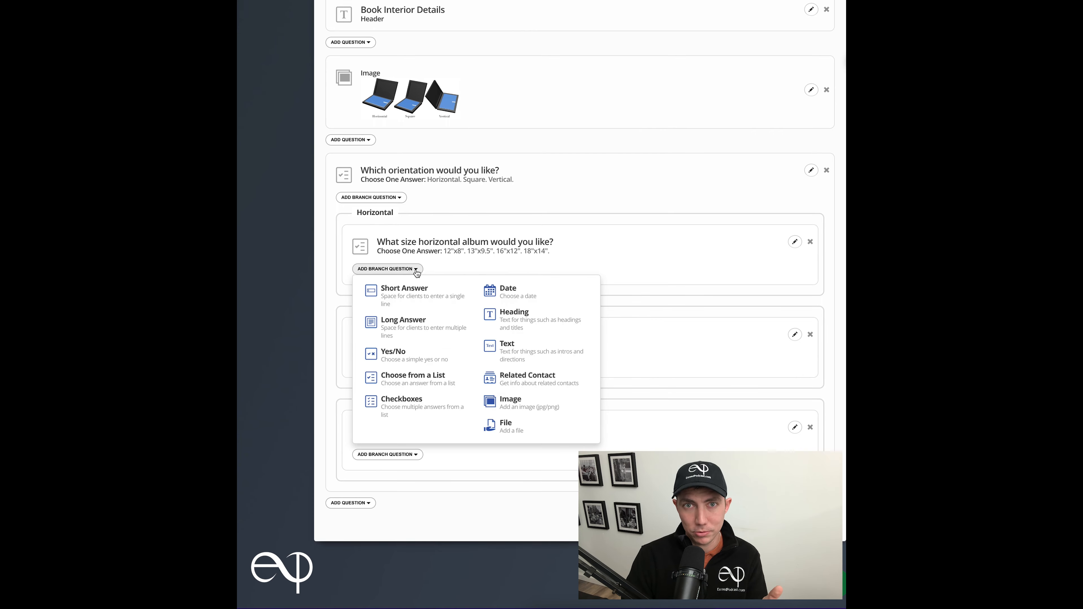
left_click(413, 380)
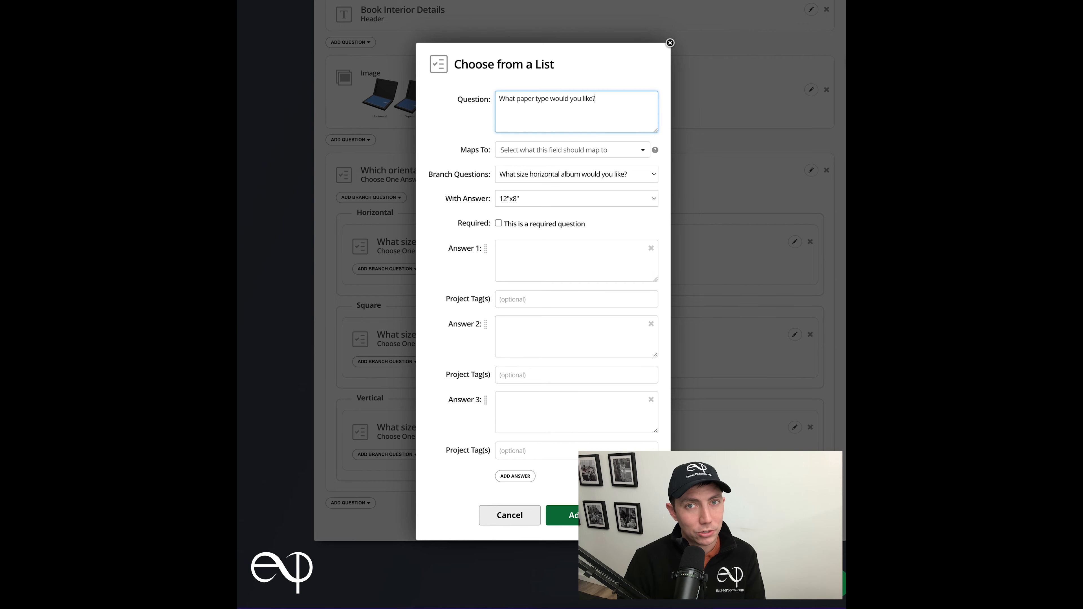
double_click(515, 100)
type("Which")
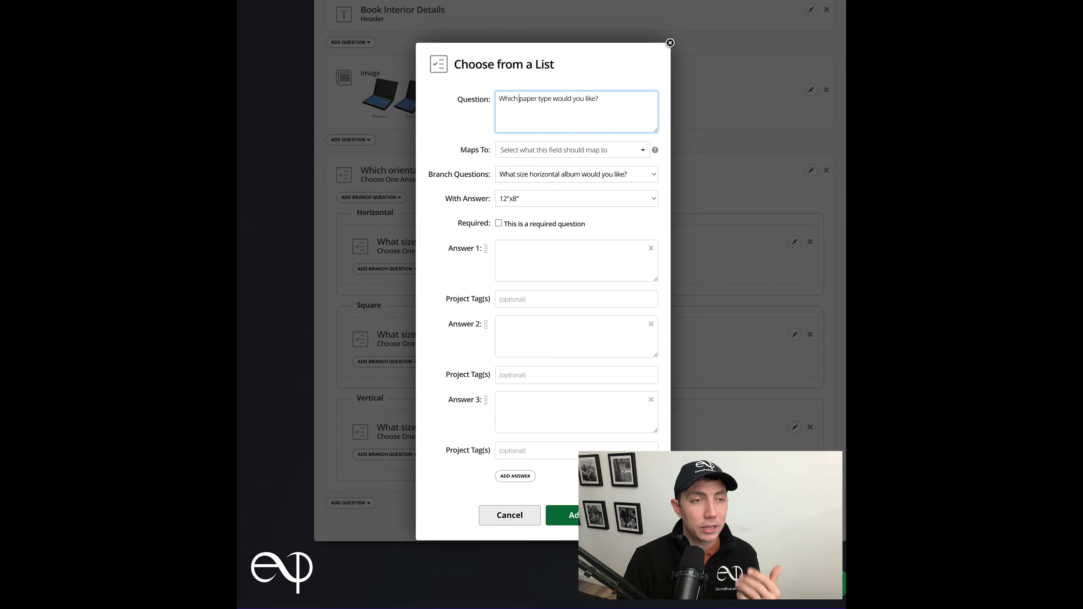
key("ctrl+a")
- Enter the answers Lustre Paper HD, Deep Matte Touch Paper and Metallic Satin Paper for the 12"x8" paper type question and add it
left_click(588, 249)
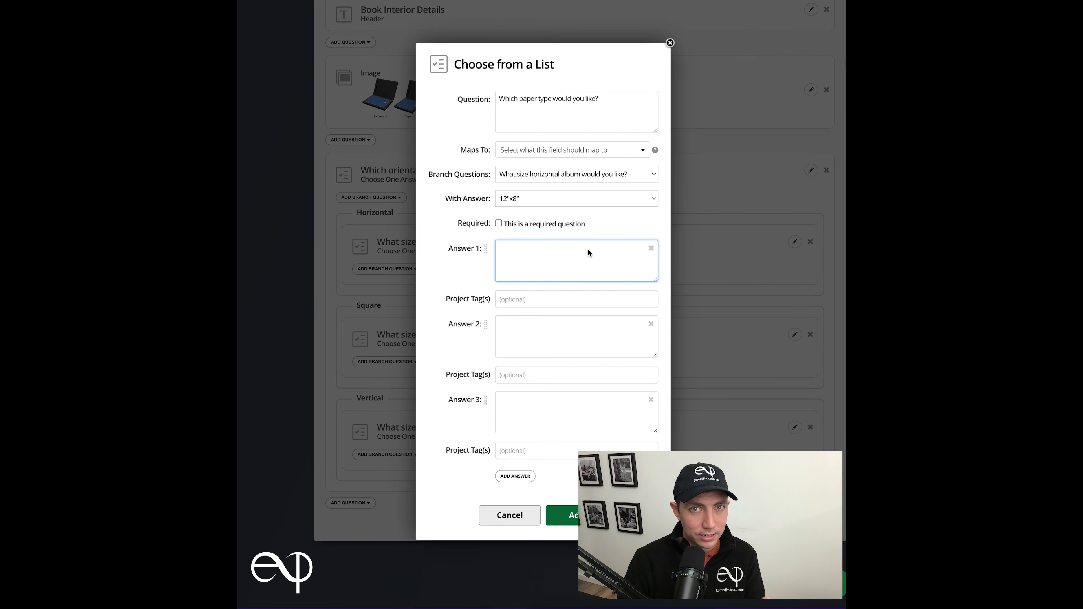
type("Lustre Paper H")
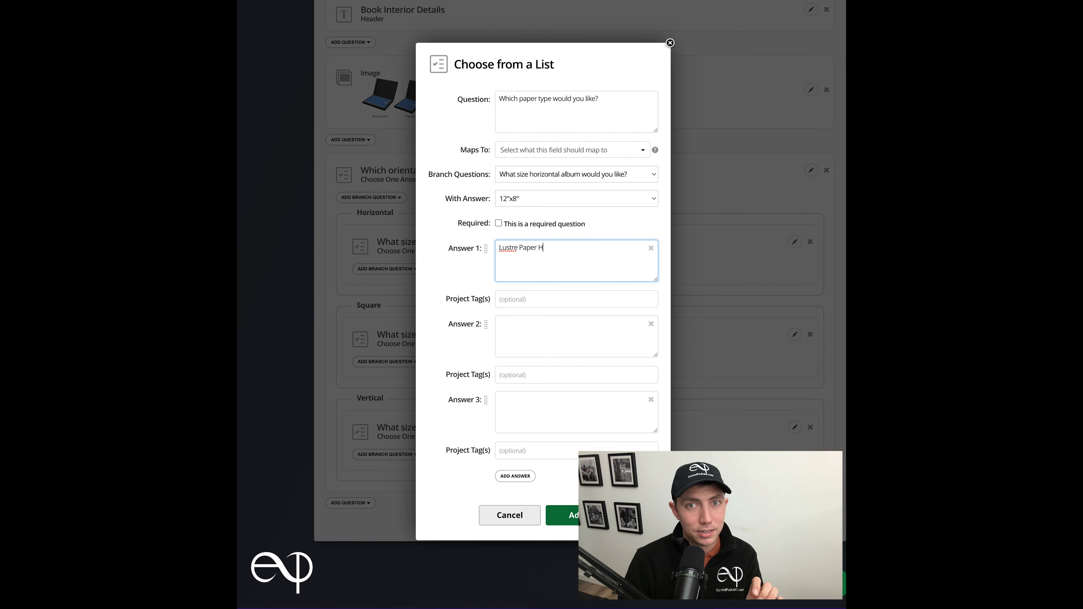
type("D")
key("Tab")
key("Tab")
key("shift+Tab")
key("shift+Tab")
key("BackSpace")
key("BackSpace")
key("BackSpace")
key("BackSpace")
key("BackSpace")
key("BackSpace")
key("BackSpace")
type("aper HD")
key("Tab")
key("Tab")
type("Deep Matte Touch Paper")
key("Tab")
key("Tab")
type("Metallic")
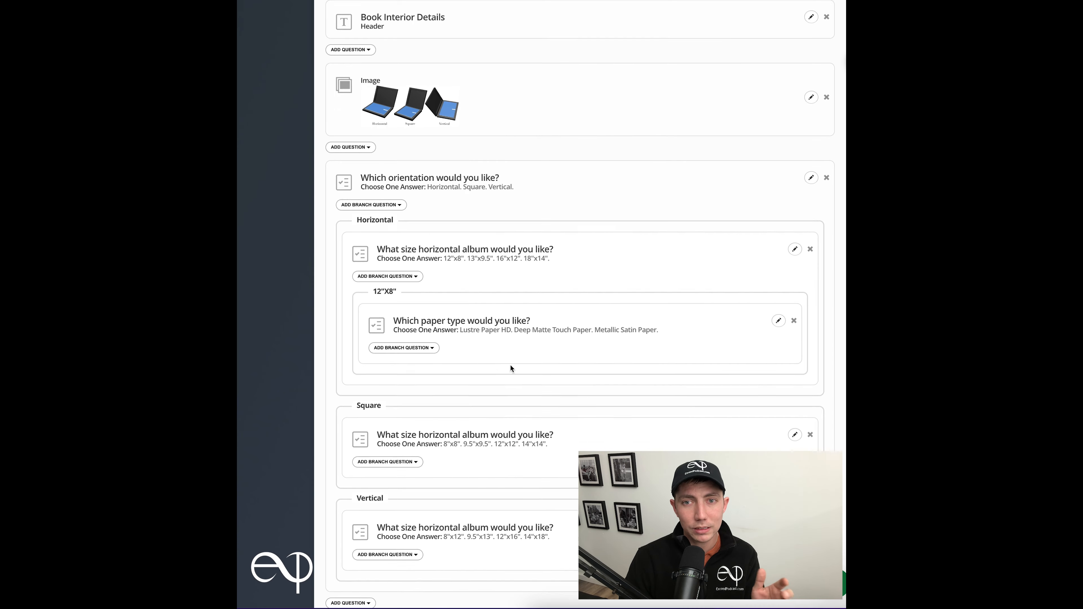
- Add a paper type branch question for the 16"x12" horizontal size with answers Lustre Paper HD, Deep Matte Touch Paper HD and Metallic Satin Paper
scroll(510, 368, "down", 1)
left_click(430, 333)
left_click(720, 270)
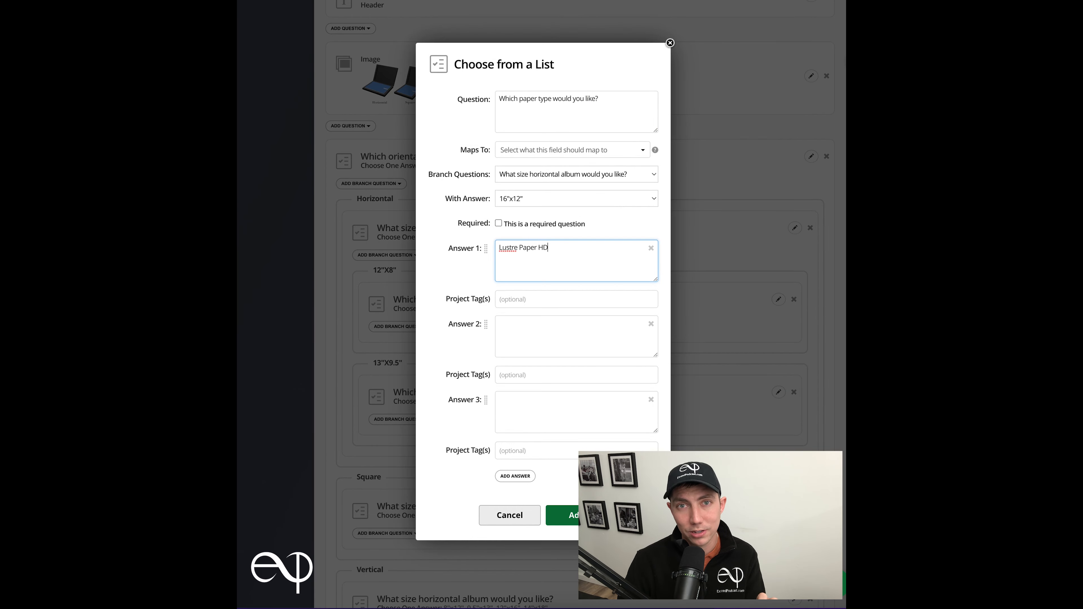
key("Tab")
key("Tab")
type("Deep Matte Touch Paper HD")
key("Tab")
key("Tab")
type("Metallic Satin Paper")
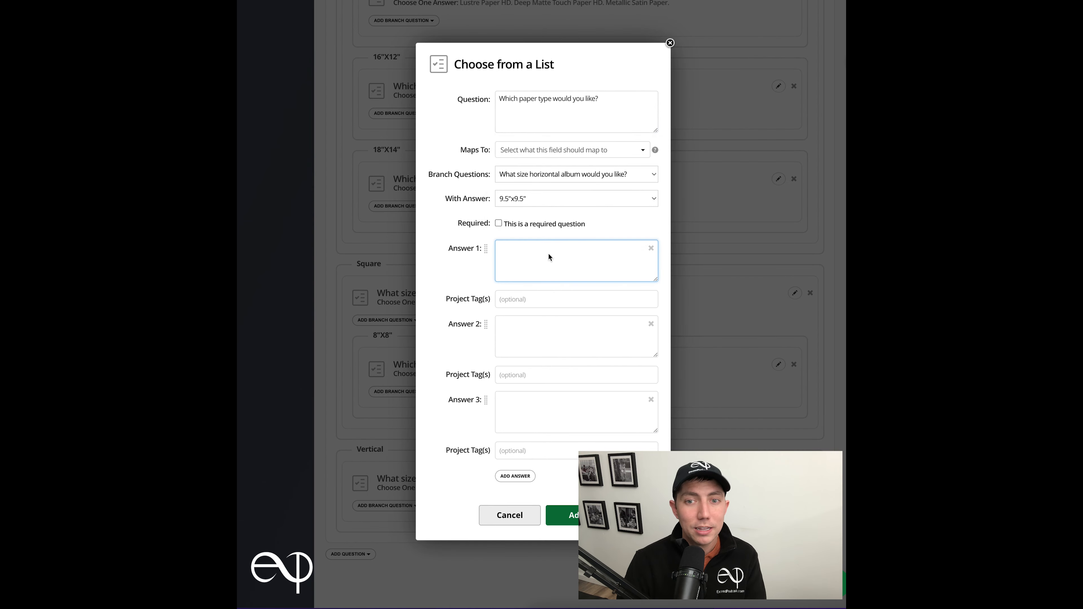
- Enter Lustre Paper HD, Deep Matte Touch Paper HD and Metallic Satin Paper as answers for the 9.5"x9.5" square paper type question and add it
type("Lustre Paper HD")
key("Tab")
key("Tab")
type("Deep Matte Touch Paper HD")
key("Tab")
key("Tab")
type("Metallic S")
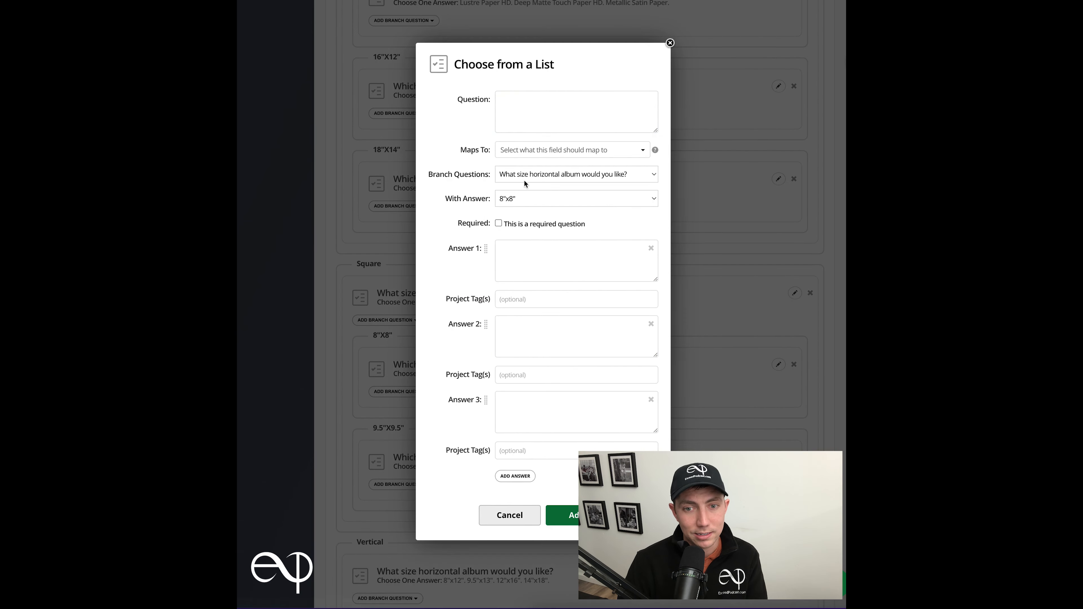
- Add "Which paper type would you like?" for the 12"x12" square size with answers Lustre Paper HD, Deep Matte Touch Paper HD and Metallic Satin Paper
type("Which paper type would you like?")
key("Tab")
key("Tab")
key("Tab")
key("Tab")
key("Tab")
type("Lustre Paper HD")
key("Tab")
key("Tab")
type("Deep Matte Touch Paper HD")
key("Tab")
key("Tab")
type("Metallic Satin Paper")
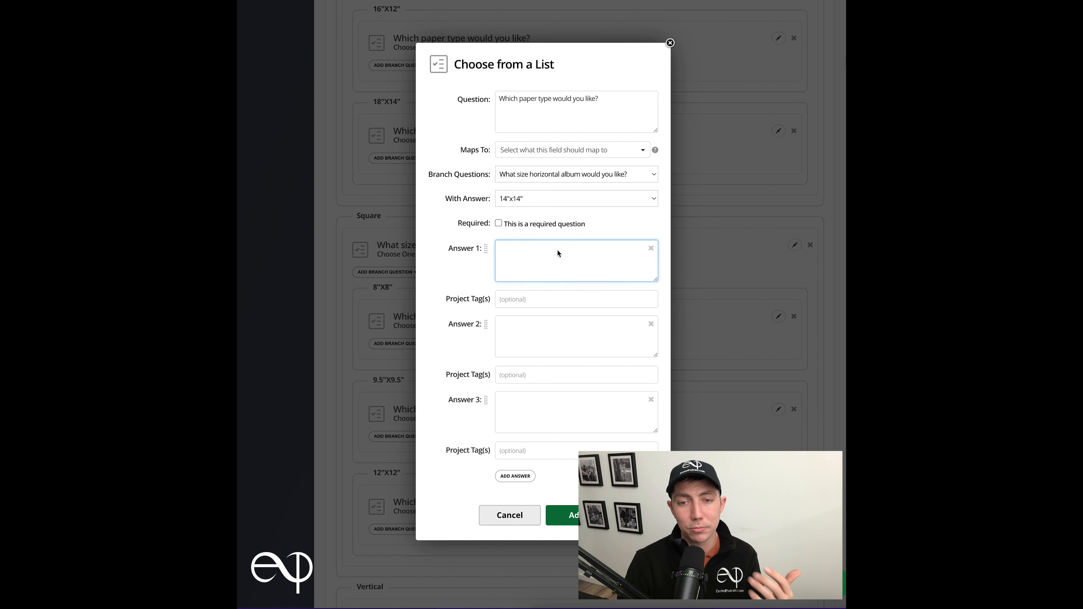
- Enter the answers Lustre Paper and Metallic Satin Paper for the 14"x14" square paper type question and add it to the questionnaire
type("Lustre Paper")
key("Tab")
key("Tab")
type("Meta")
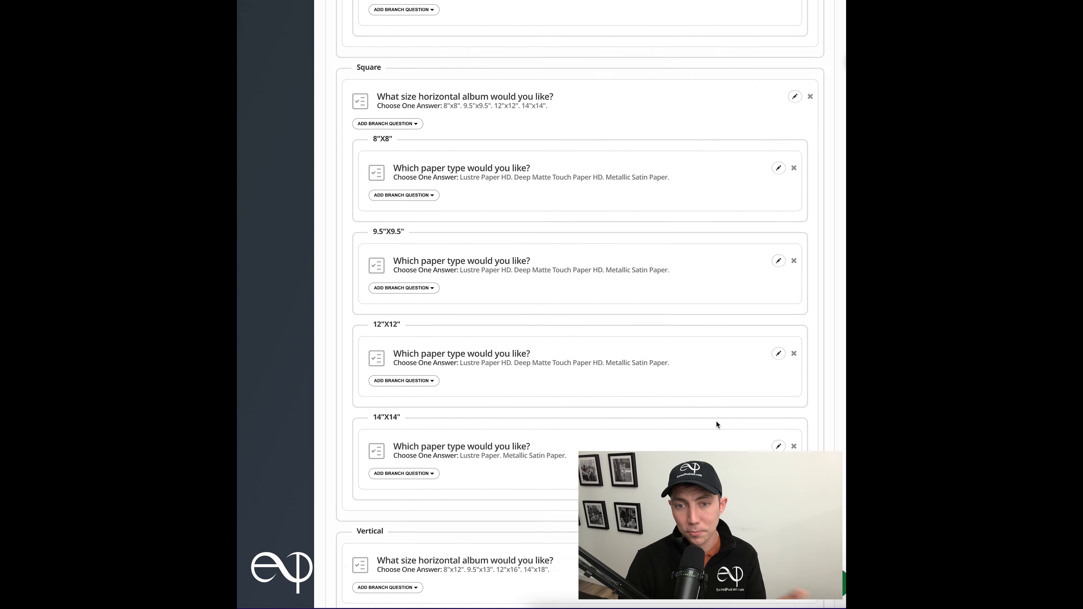
- Start a choose-from-a-list branch question for the 8"x12" vertical size, asking "Which paper type would you like?"
scroll(716, 422, "down", 2)
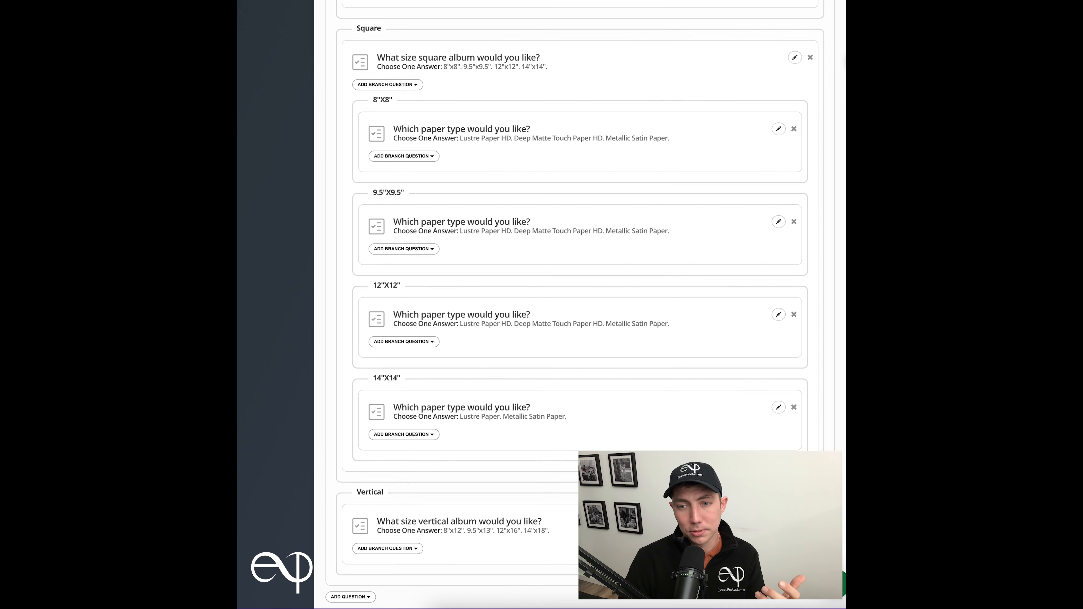
left_click(401, 548)
scroll(410, 525, "down", 3)
left_click(431, 519)
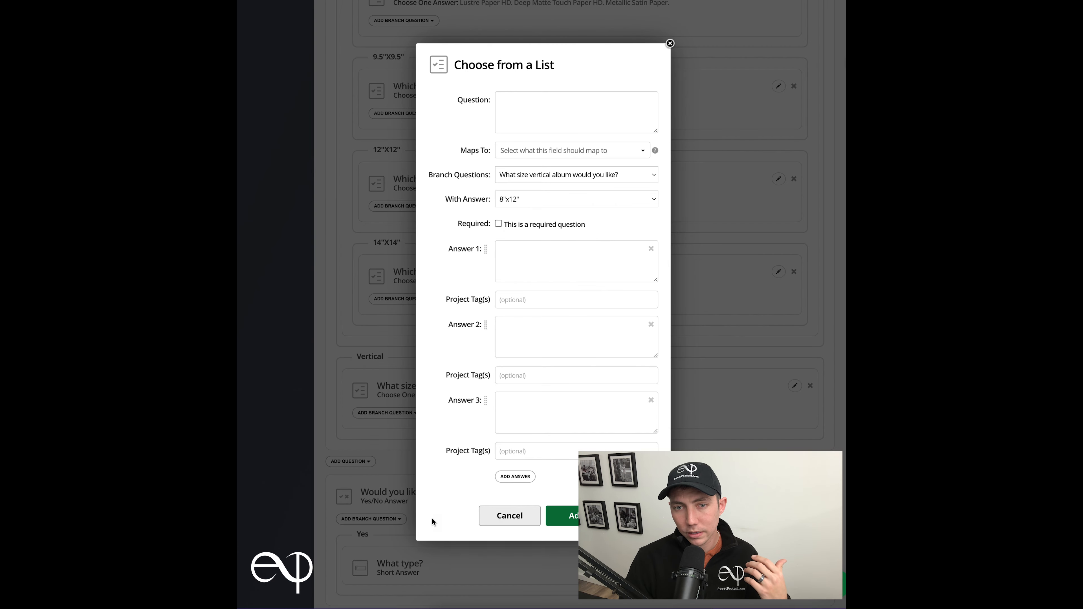
type("Which paper type would you like?")
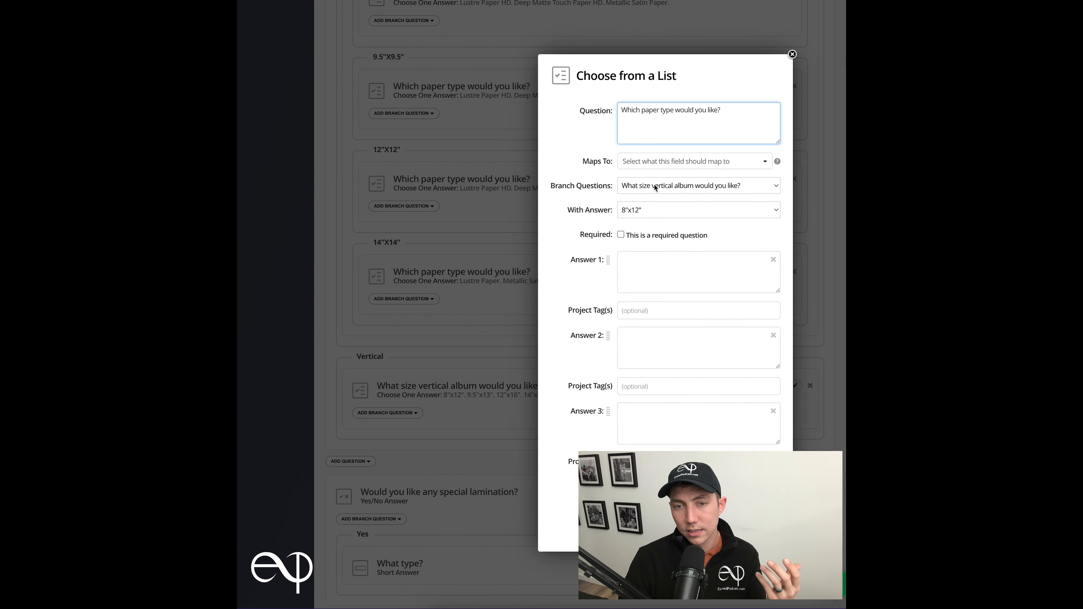
- Enter Luster Paper HD, Deep Matte Touch HD and Metallic Satin as the answers for the 8"x12" vertical paper type question
left_click(647, 259)
type("Luster Paper HD")
left_click(683, 340)
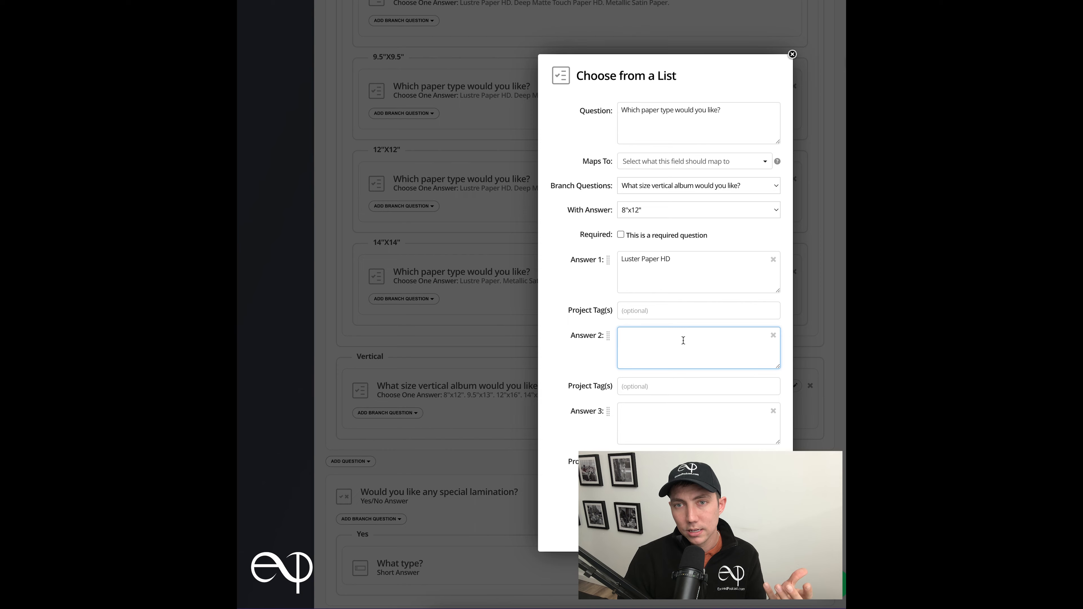
type("Deep Matte Touch HD")
left_click(631, 411)
type("Metallic Satin")
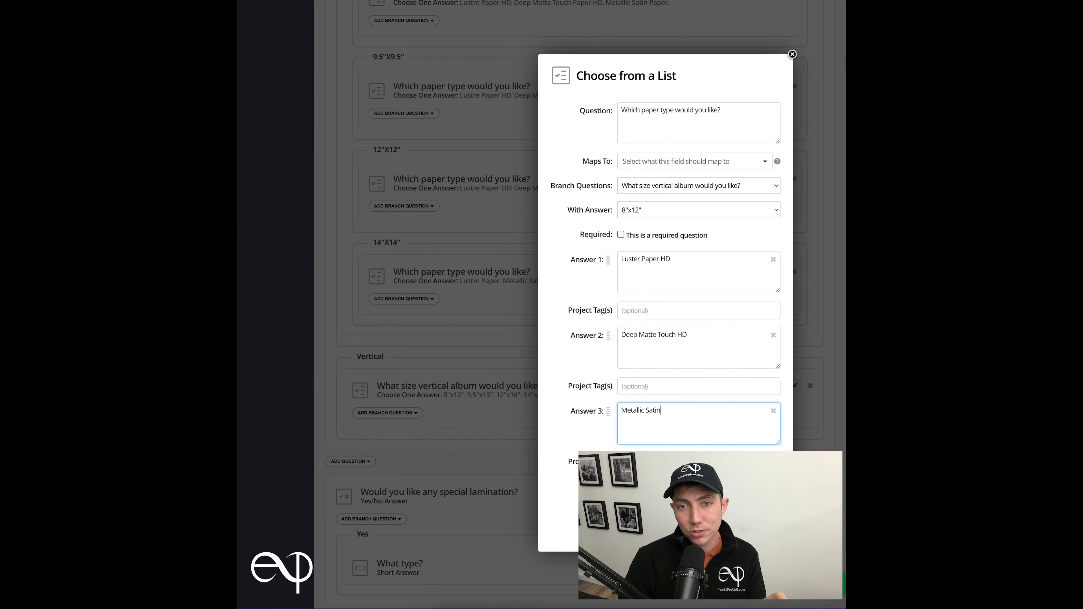
- Correct the last two answers to Deep Matte Touch Paper HD and Metallic Satin Paper, remove the empty fourth answer and add the question
left_click_drag(661, 70, 611, 124)
left_click(579, 265)
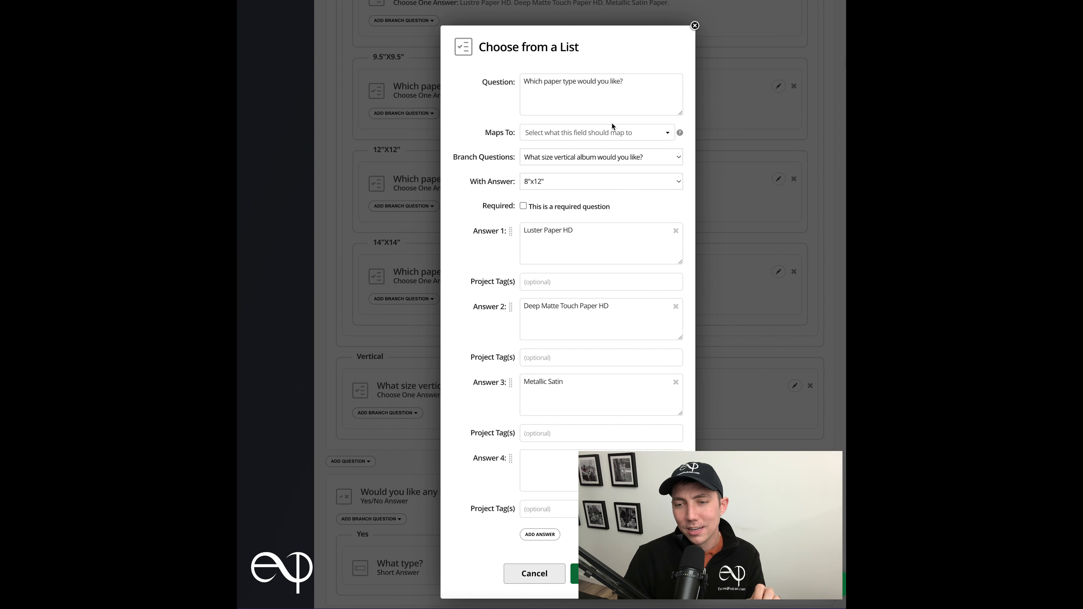
left_click(605, 470)
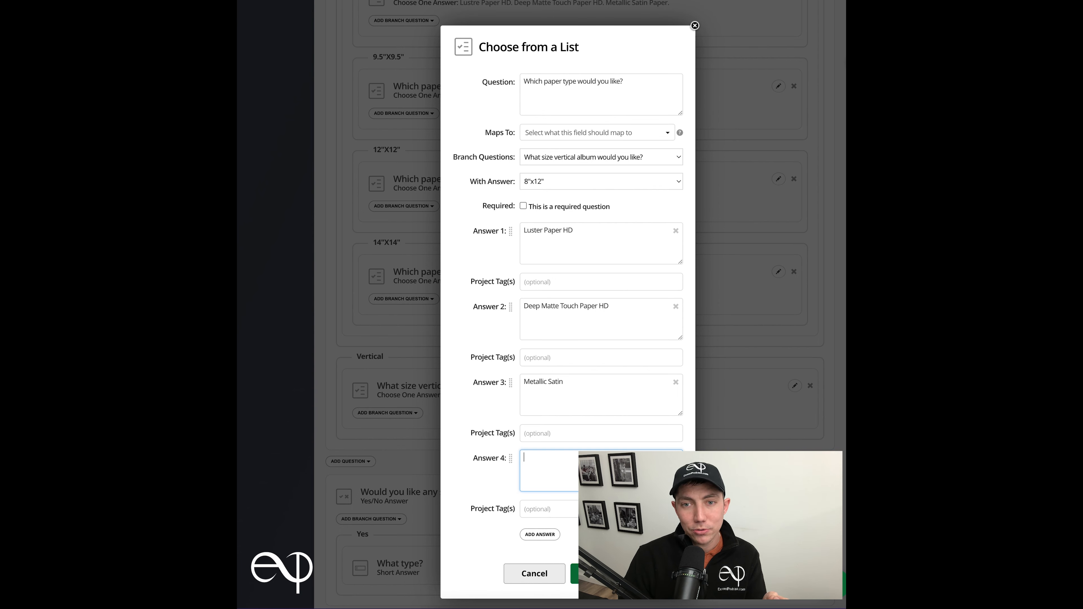
left_click(676, 458)
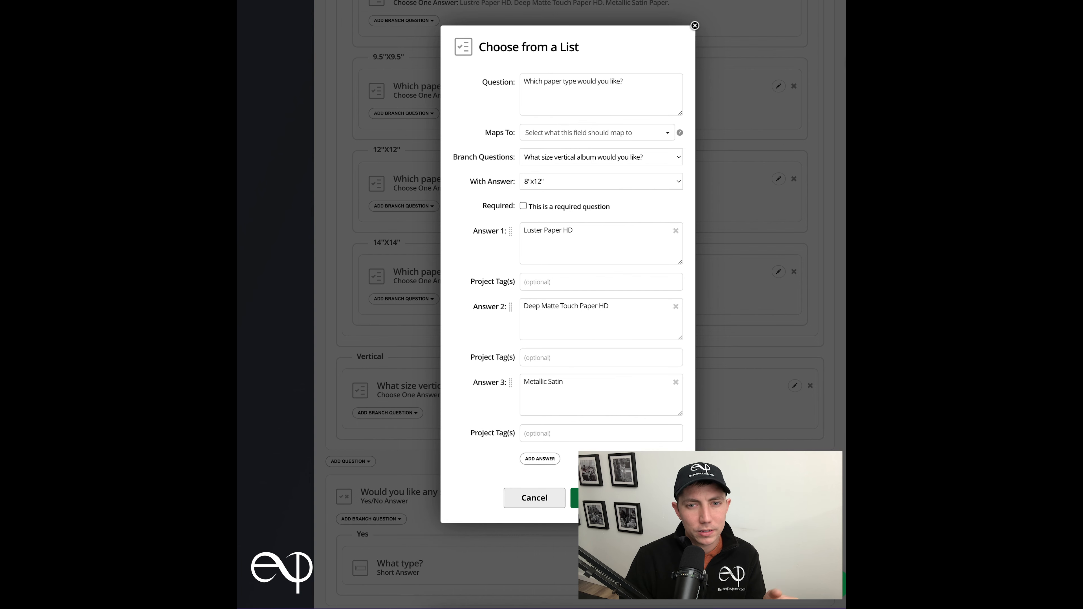
left_click(628, 398)
type("Paper")
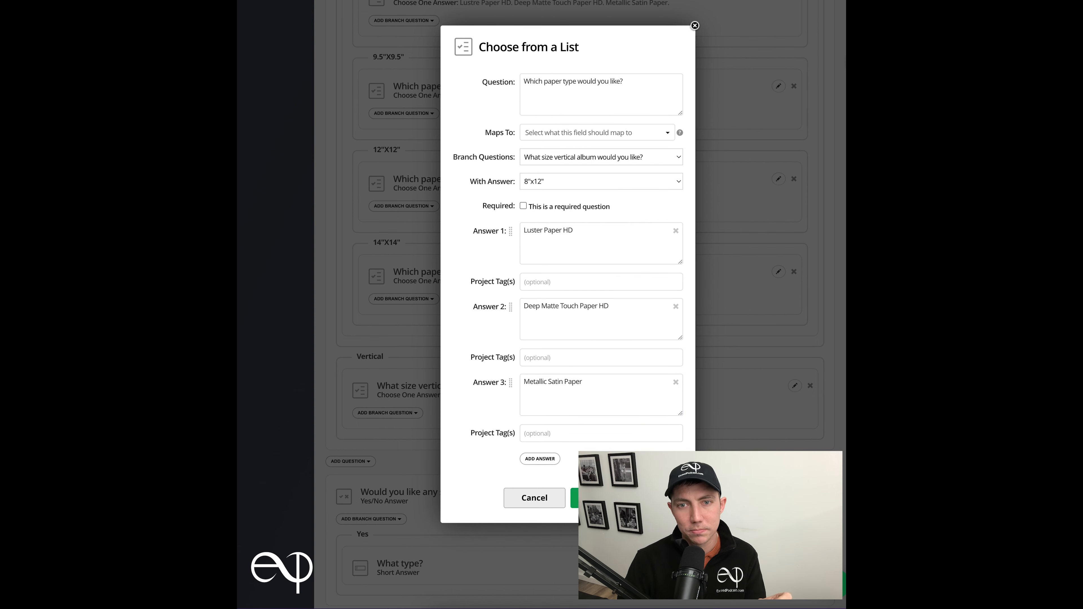
left_click(588, 497)
- Start a choose-from-a-list branch question for the 9.5"x13" vertical size, reusing the text "Which paper type would you like?"
scroll(546, 456, "up", 2)
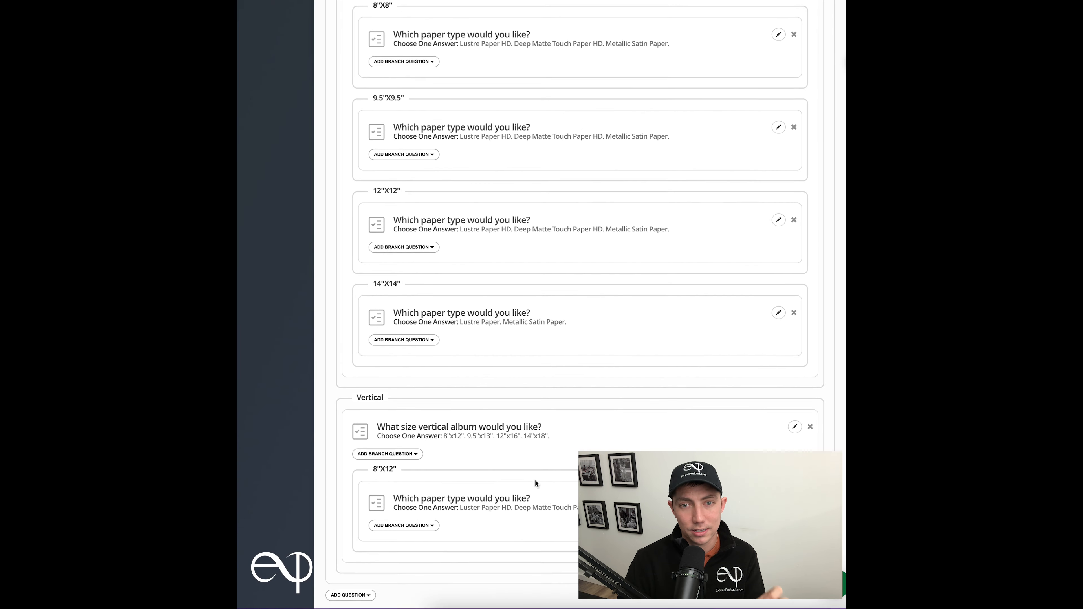
left_click_drag(531, 498, 393, 498)
key("ctrl+c")
left_click(401, 453)
left_click(405, 560)
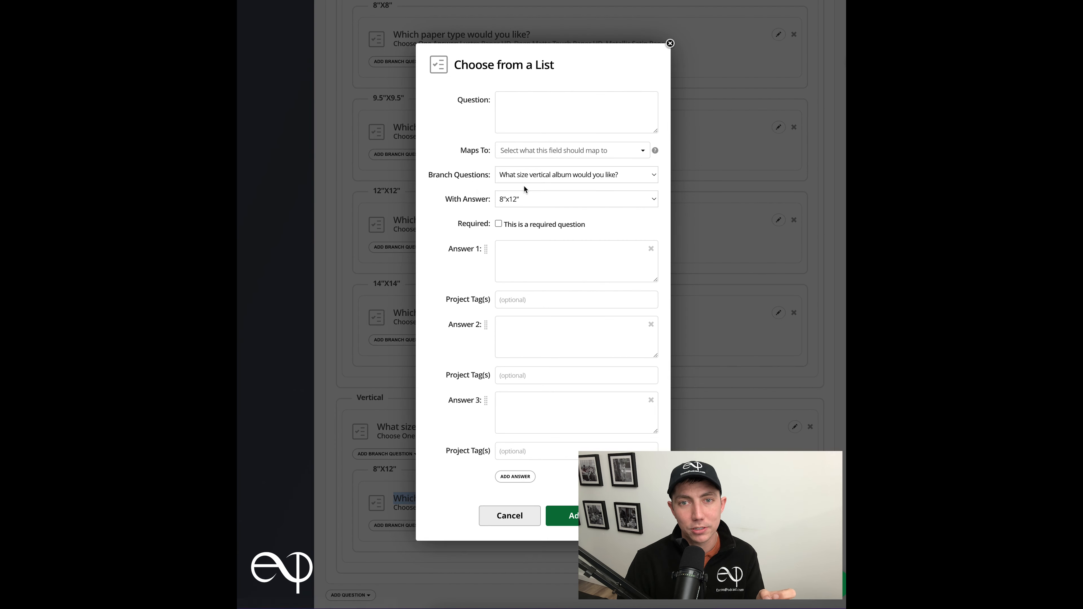
key("ctrl+v")
left_click(537, 199)
left_click(538, 218)
- Enter Luster Paper HD, Deep Matte Touch Paper HD and Metallic Satin Paper as answers for the 9.5"x13" question and add it
left_click(539, 249)
type("Luster Paper HD")
key("Tab")
key("Tab")
type("Deep Matte Touch Paper HD")
key("Tab")
key("Tab")
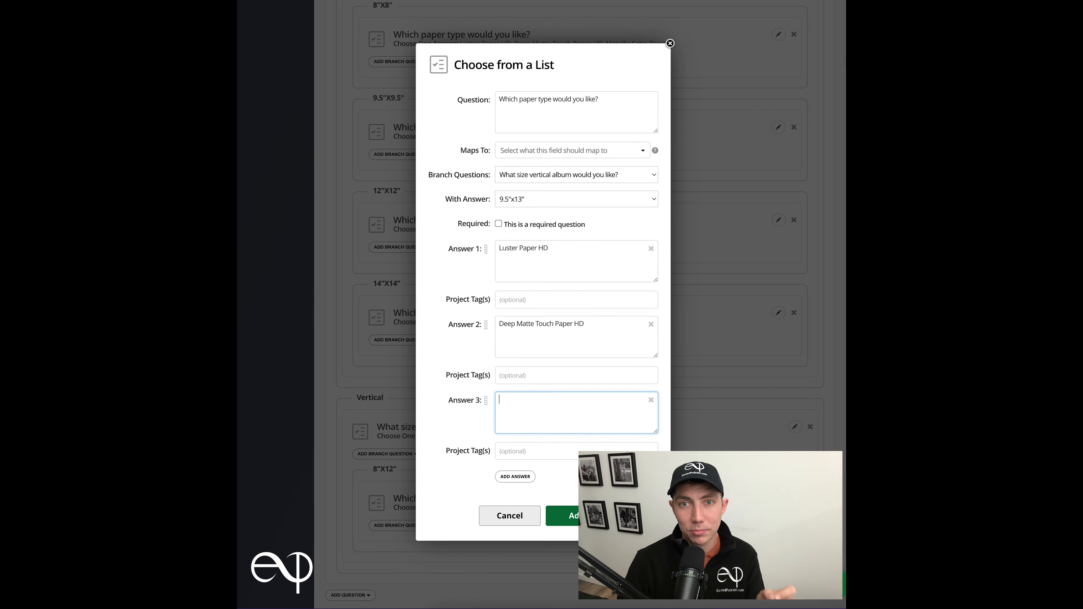
left_click(562, 516)
- Start a choose-from-a-list branch question for the 12"x16" vertical size, asking "Which paper type would you like?"
left_click(402, 455)
left_click(413, 562)
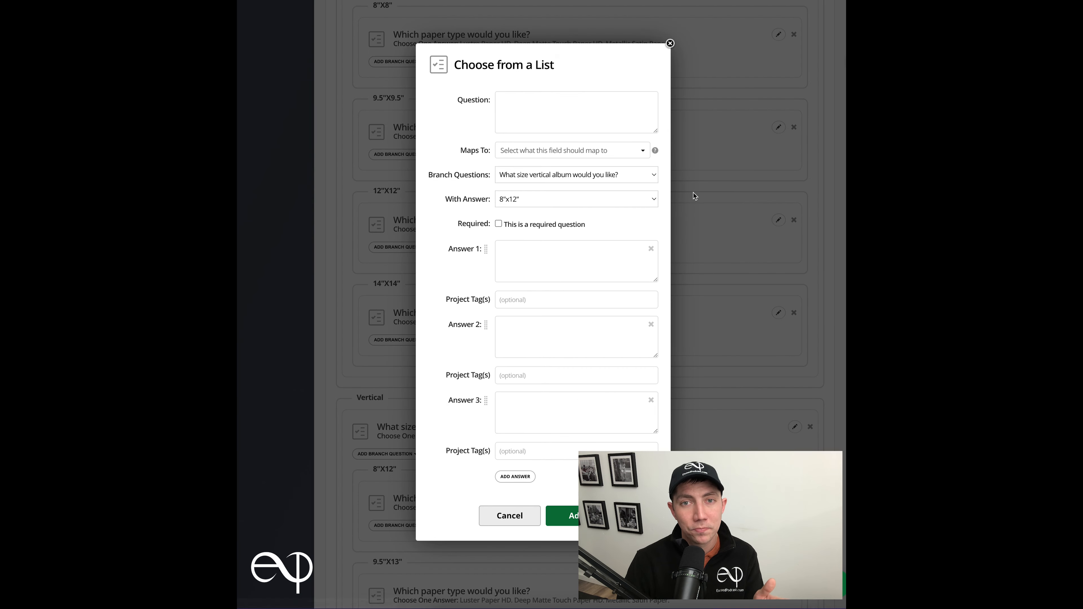
left_click(599, 112)
key("ctrl+v")
left_click(576, 199)
left_click(574, 253)
- Enter Lustre Paper HD, Deep Matte Touch Paper HD and Metallic Satin as answers for the 12"x16" question and add it
left_click(573, 253)
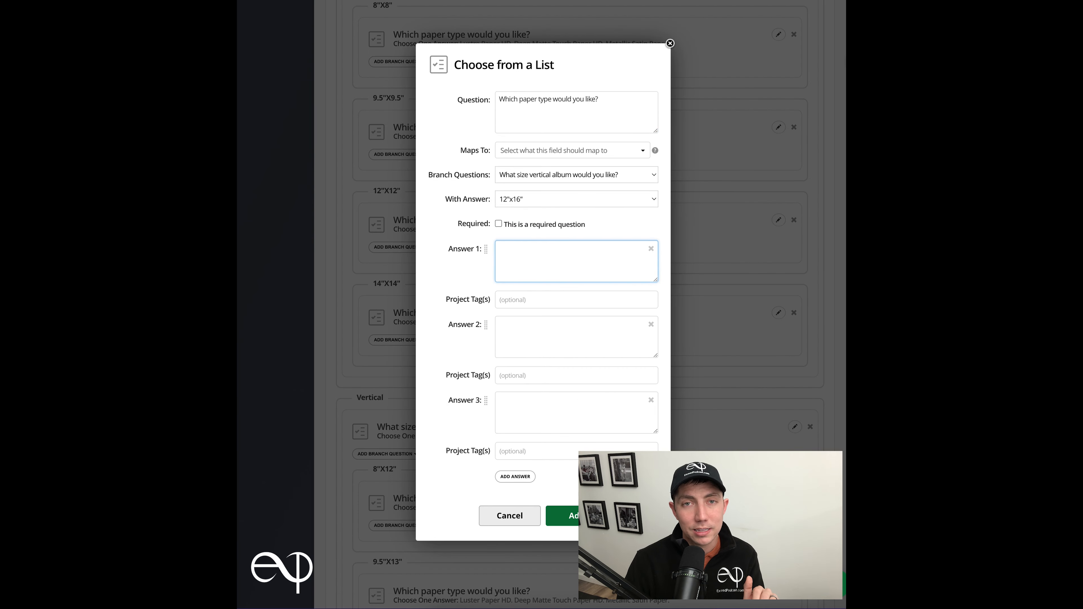
type("Lustre Paper HD")
left_click(576, 337)
type("Deep Matte To")
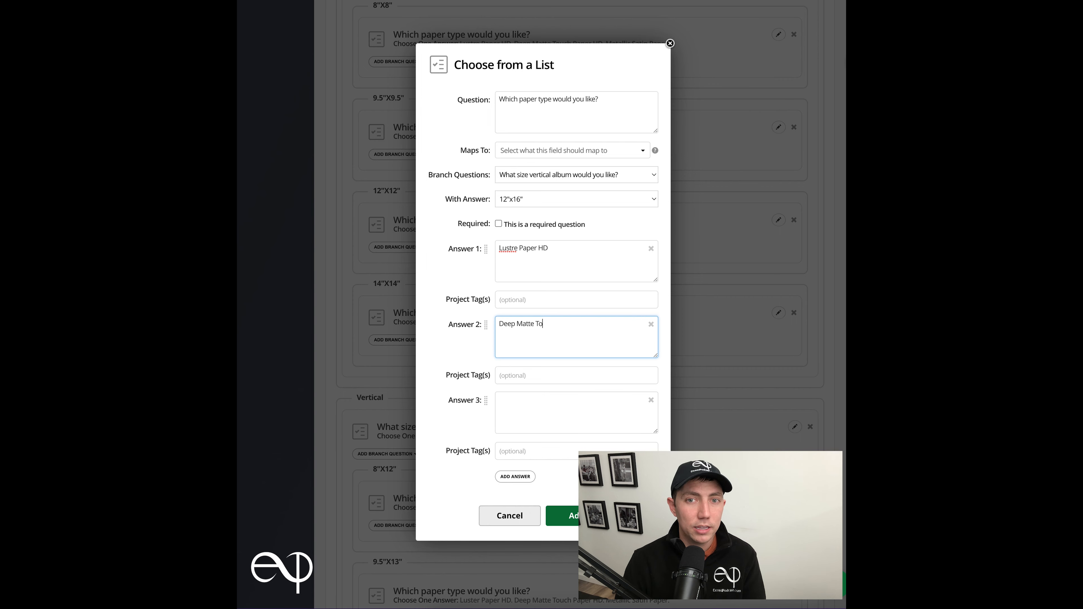
type("ch Paper HDu")
left_click(575, 412)
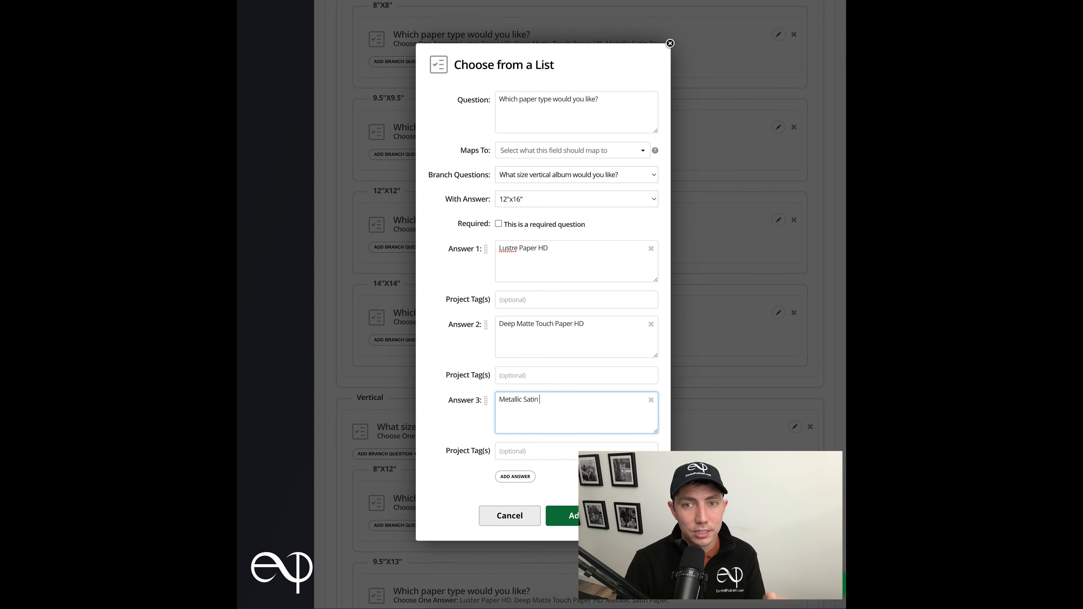
left_click(571, 515)
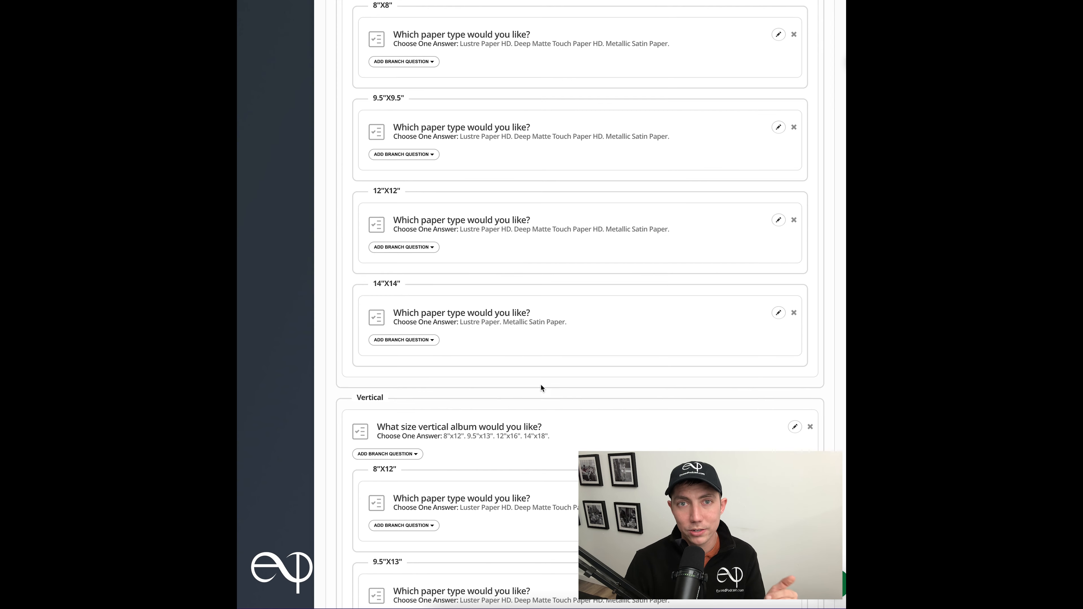
- Start a choose-from-a-list branch question for the 14"x18" vertical size, asking "Which paper type would you like?"
scroll(440, 455, "down", 1)
left_click(413, 420)
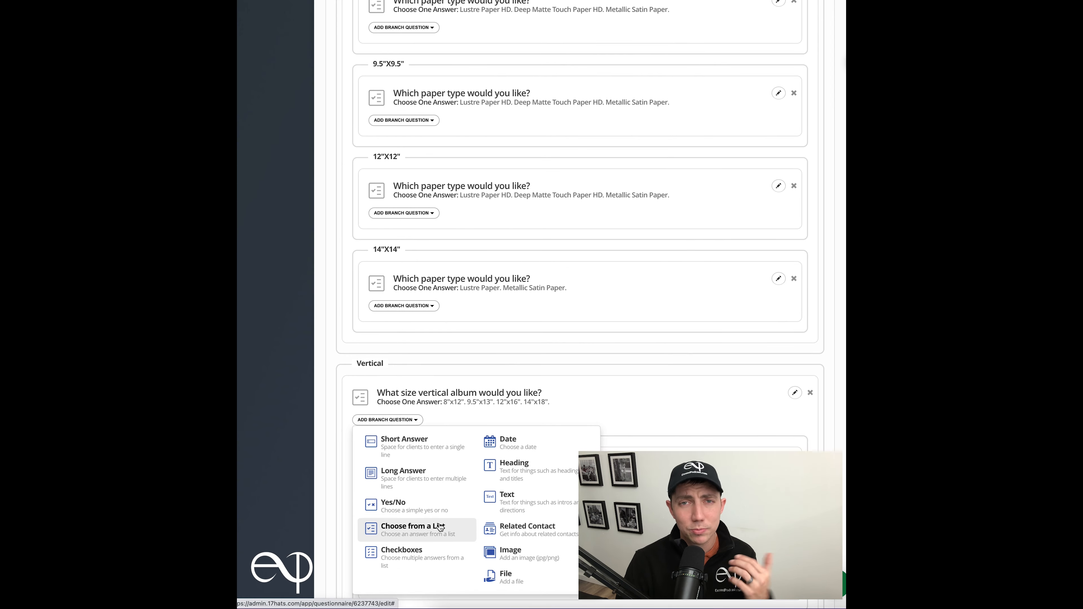
left_click(412, 528)
left_click(577, 199)
left_click(573, 235)
key("ctrl+v")
- Enter Lustre Paper and Metallic Satin Paper as the 14"x18" answers, remove the unused third answer and add the question
left_click(590, 248)
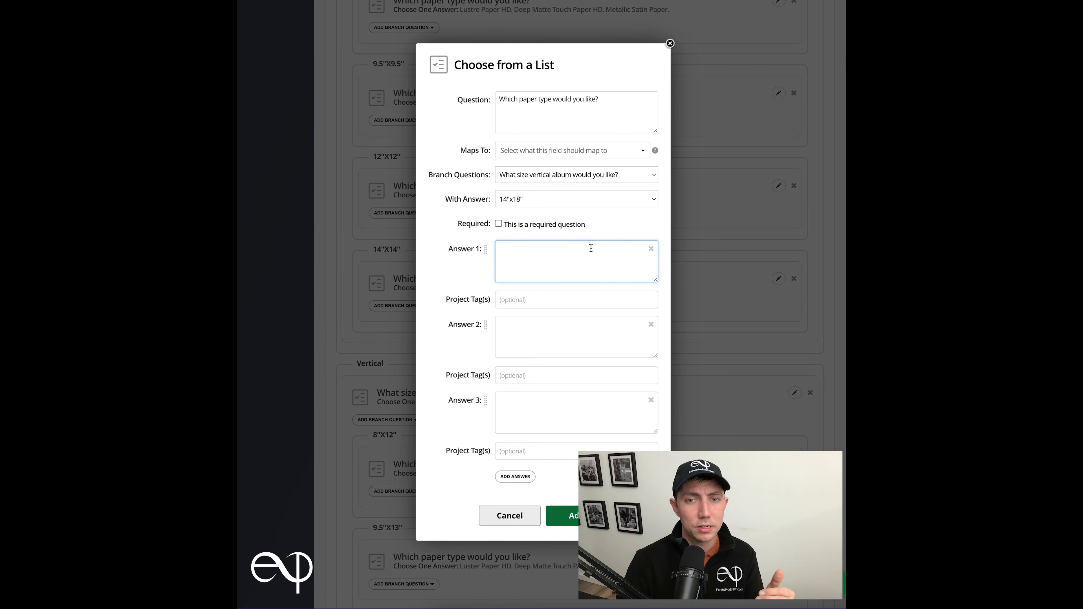
left_click(510, 324)
type("Metallic Satin Paper")
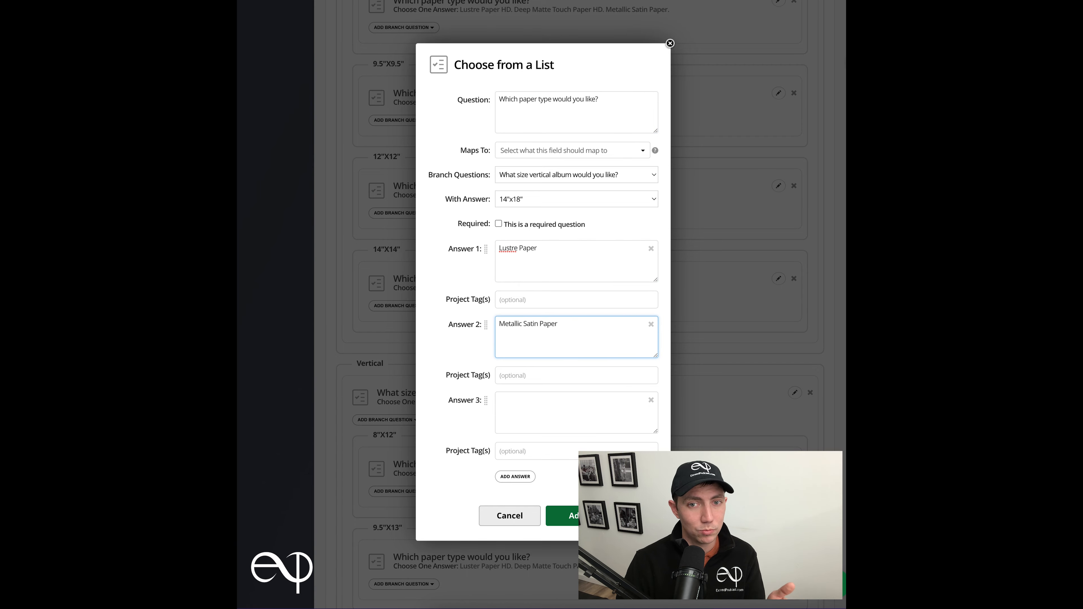
left_click(651, 400)
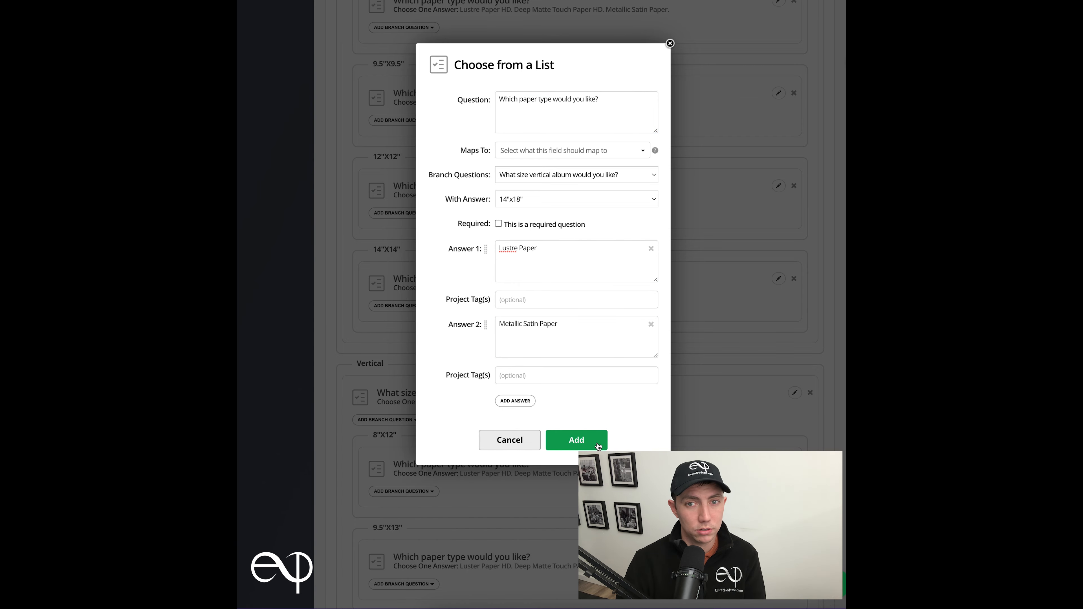
left_click(576, 440)
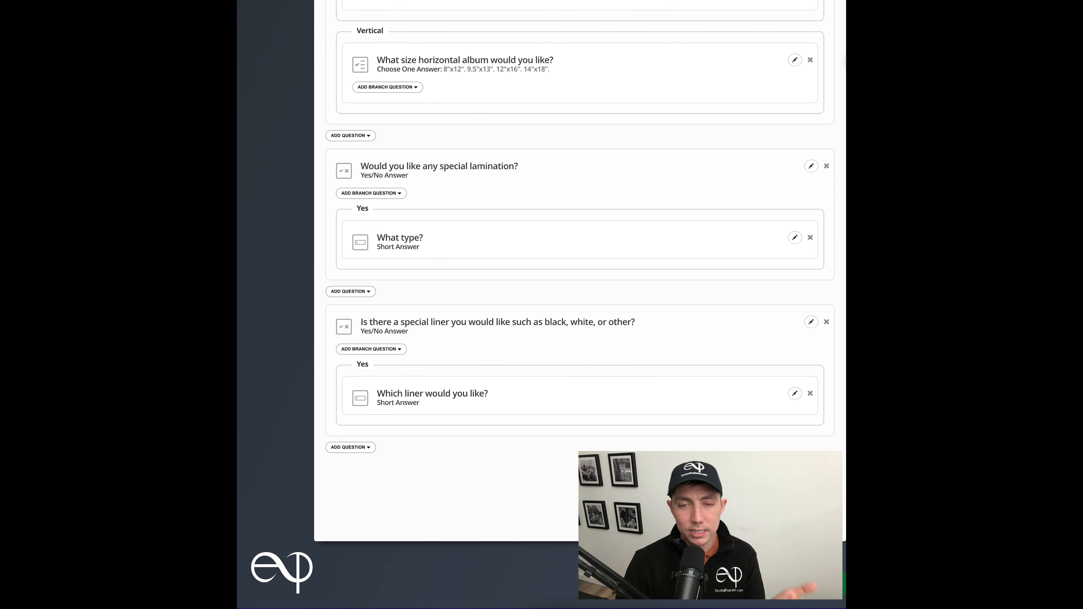
- Add a heading "Album Cover Details" at the end of the questionnaire
left_click(350, 447)
left_click(485, 477)
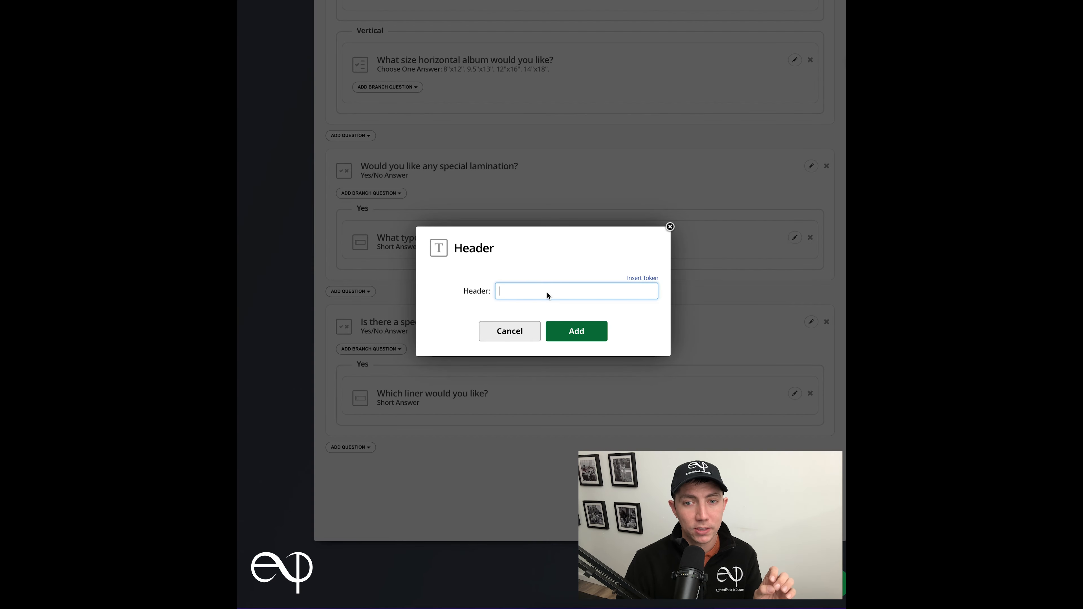
type("Album Cover Details")
left_click(600, 335)
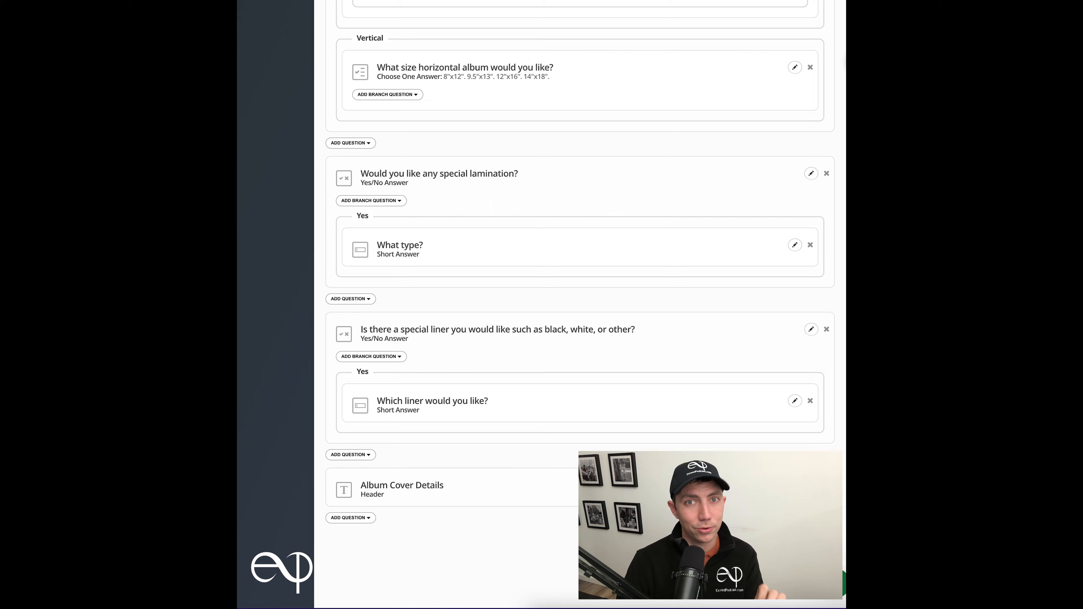
- Add a required yes/no question "Would you like an acrylic image on the front of your album?" below the Album Cover Details heading
scroll(367, 425, "down", 2)
left_click(362, 423)
left_click(486, 443)
type("Would you like an acrylic")
type(" image on the front of your album?")
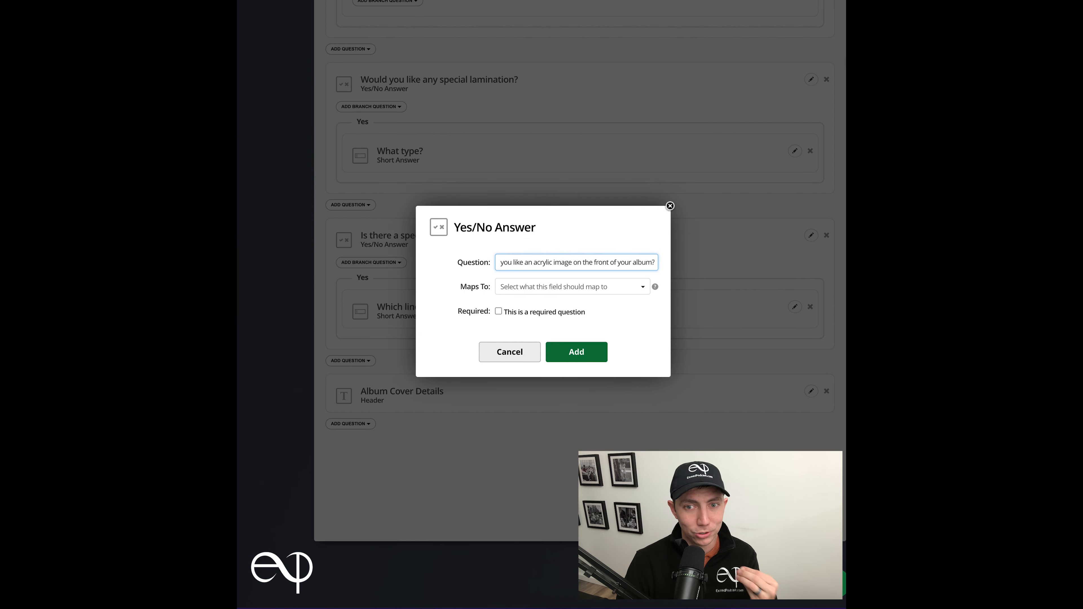
left_click(576, 352)
- Add a short-answer branch question "Which image would you like?" for the Yes answer of the acrylic image question
left_click(393, 420)
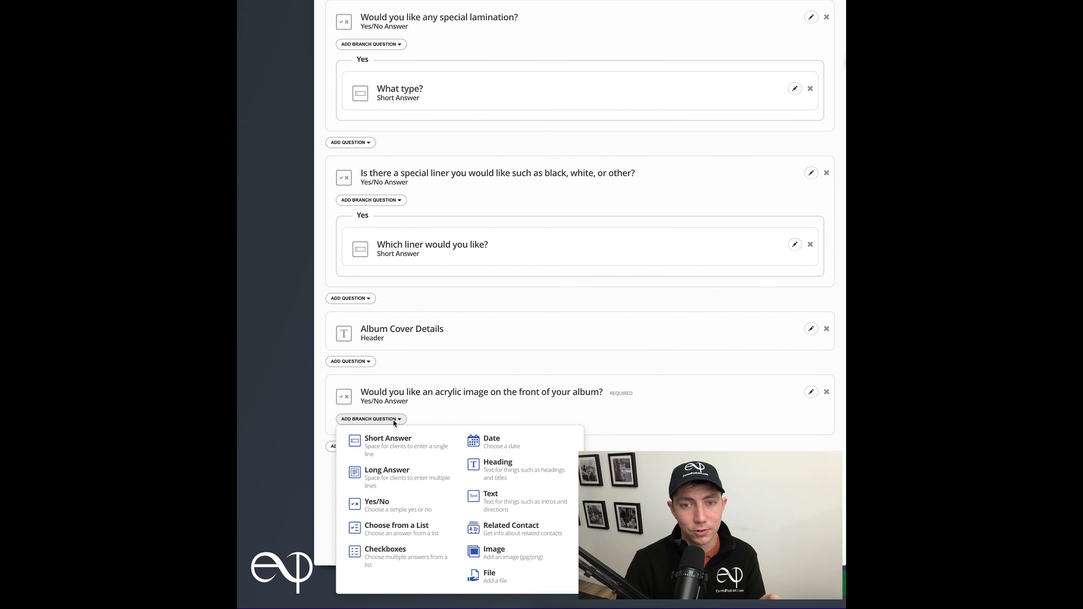
left_click(371, 440)
type("Which image would you like?")
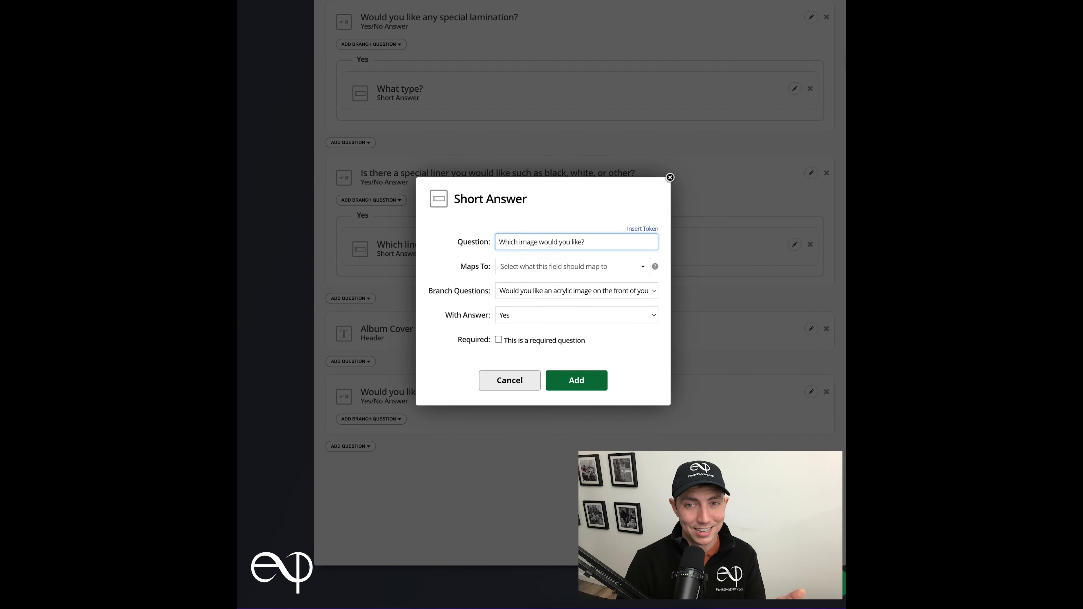
left_click(592, 378)
- Add a yes/no question "Would you like a custom logo, brand, or overlay on the cover of your album?" at the end
scroll(592, 379, "down", 3)
left_click(350, 406)
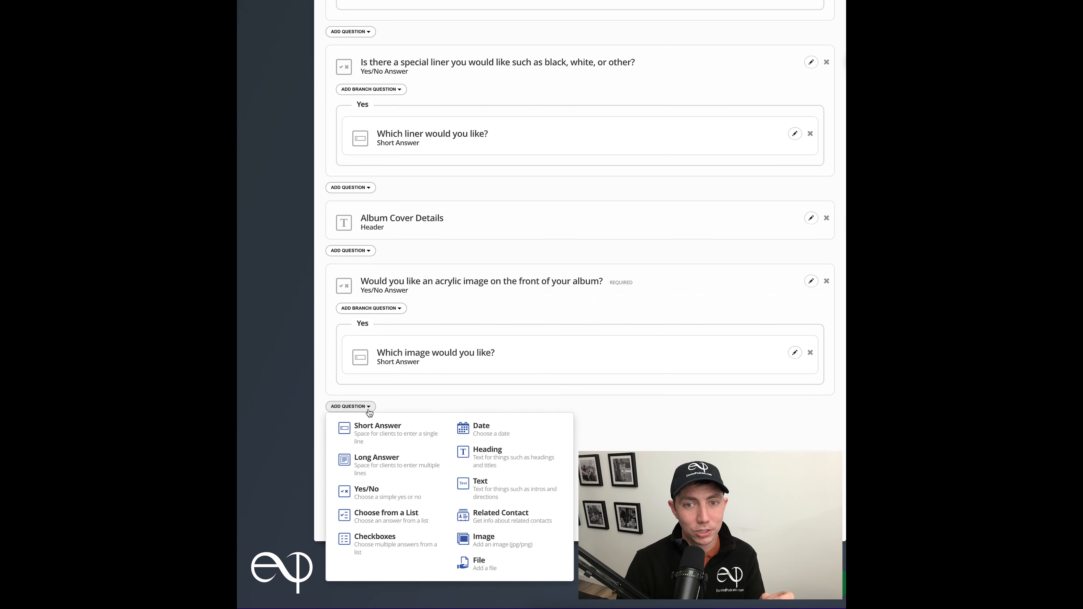
left_click(366, 491)
type("Would you like a custom")
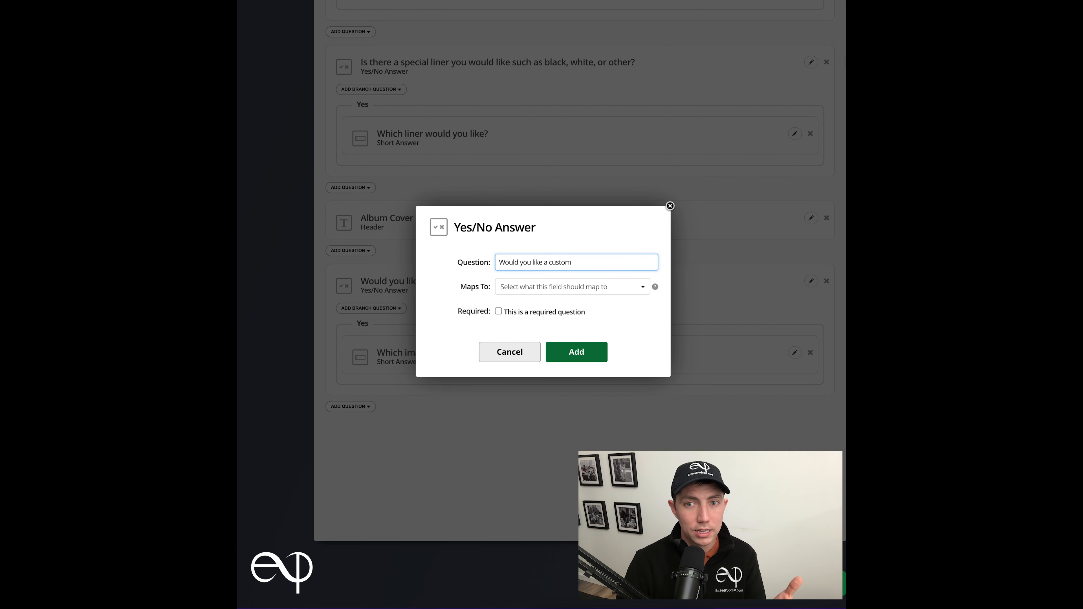
type(" logo, brand, or overaly on the cover of your album?")
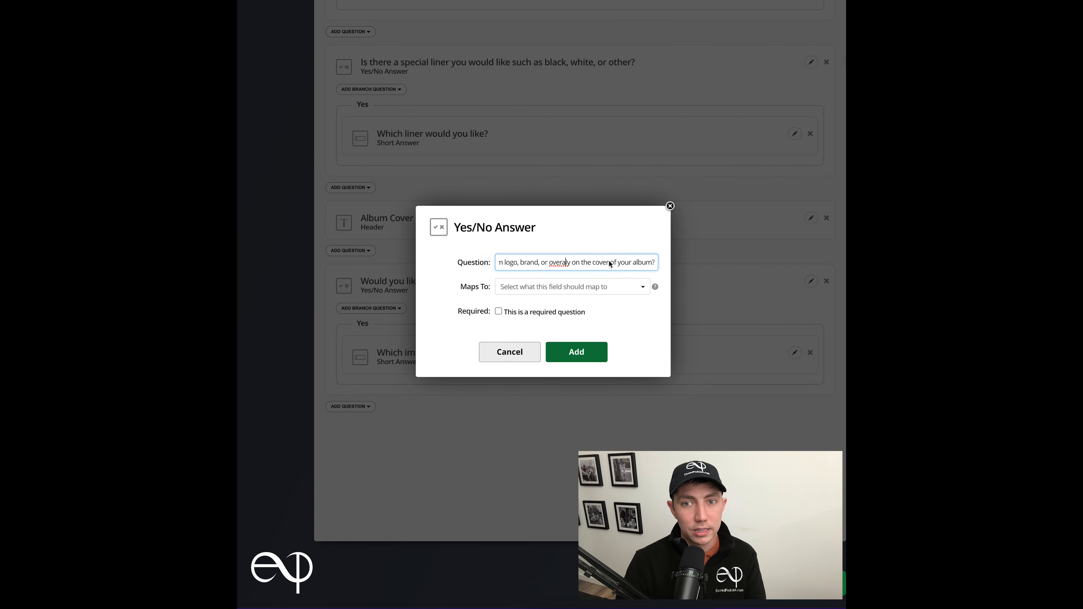
key("BackSpace")
key("Right")
type("a")
left_click_drag(593, 264, 660, 264)
left_click(590, 355)
- Add a file upload branch question "Please place the logo, brand, or overlay here." for the Yes answer of the custom logo question
scroll(591, 357, "down", 3)
left_click(399, 380)
left_click(491, 534)
left_click(597, 252)
type("Please place the ")
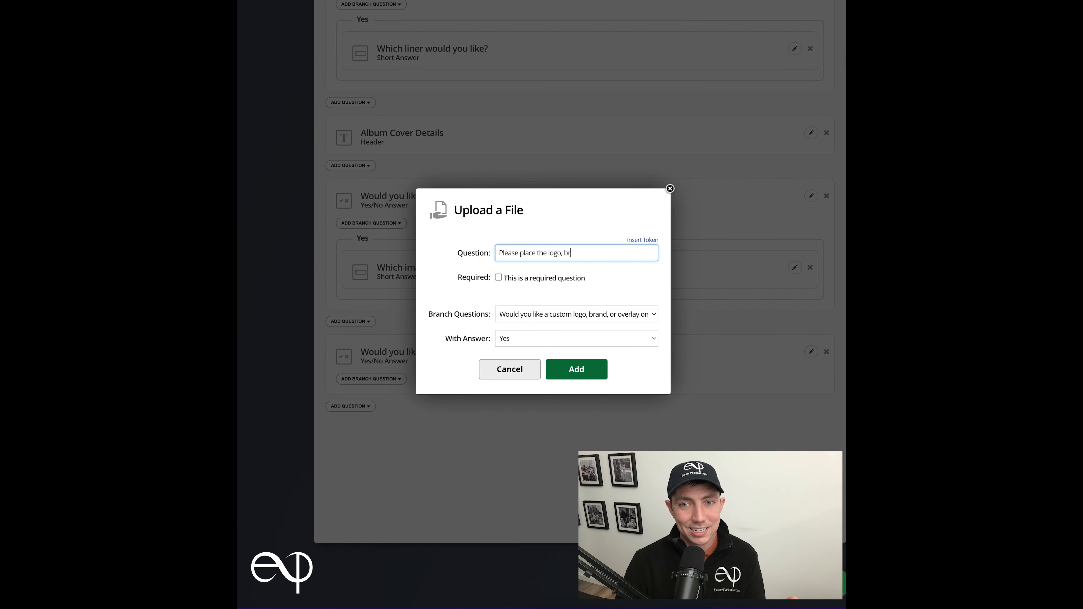
type("logo, brand, or overlay here.")
left_click(576, 369)
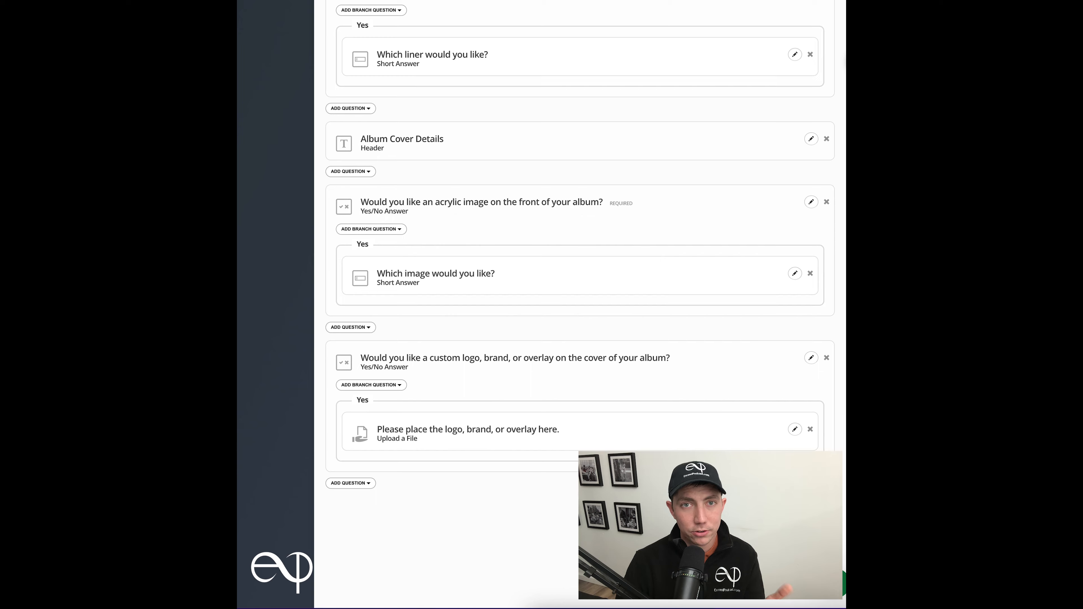
- Start a required choose-from-a-list question at the end, asking "What finish would you like on your album cover?"
scroll(563, 533, "down", 3)
left_click(351, 405)
left_click(391, 513)
left_click(583, 146)
type("What finish")
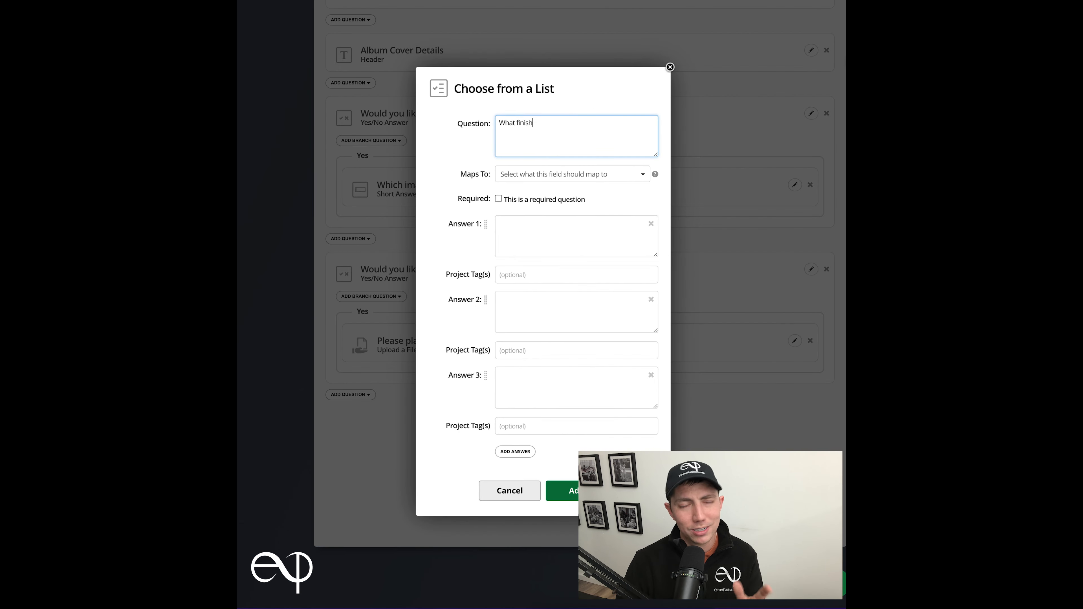
type(" would you like on the")
key("BackSpace")
key("BackSpace")
key("BackSpace")
key("BackSpace")
type("your album cover?")
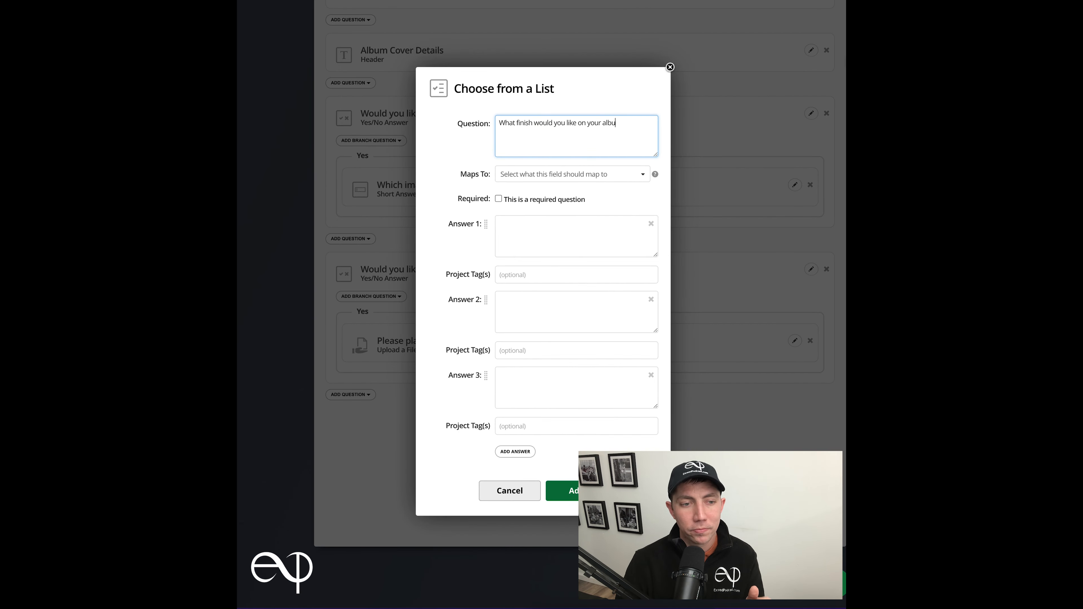
left_click(539, 231)
left_click(499, 199)
left_click(523, 227)
- Reword the finish question to "What finish would you like on your album cover, spine, & back?"
left_click(640, 124)
type("/side/back?")
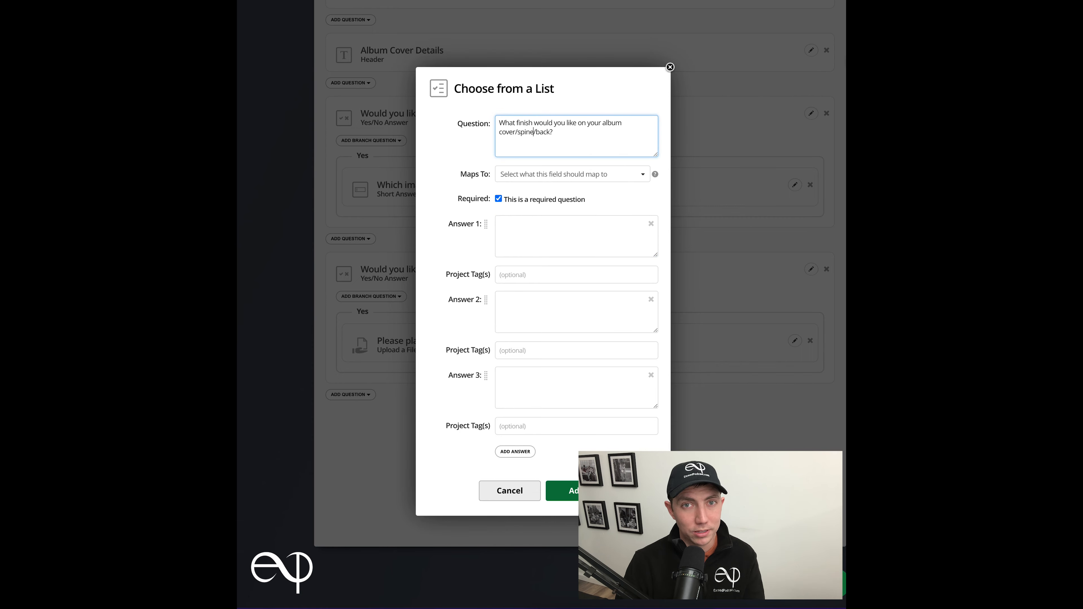
left_click(518, 132)
key("BackSpace")
type(",")
left_click(518, 132)
key("BackSpace")
type(", &")
- Enter Leather, Touch, Leatherette, Cloud Leatherette and Class Leatherette as the first five finish answers
left_click(569, 226)
type("Leather")
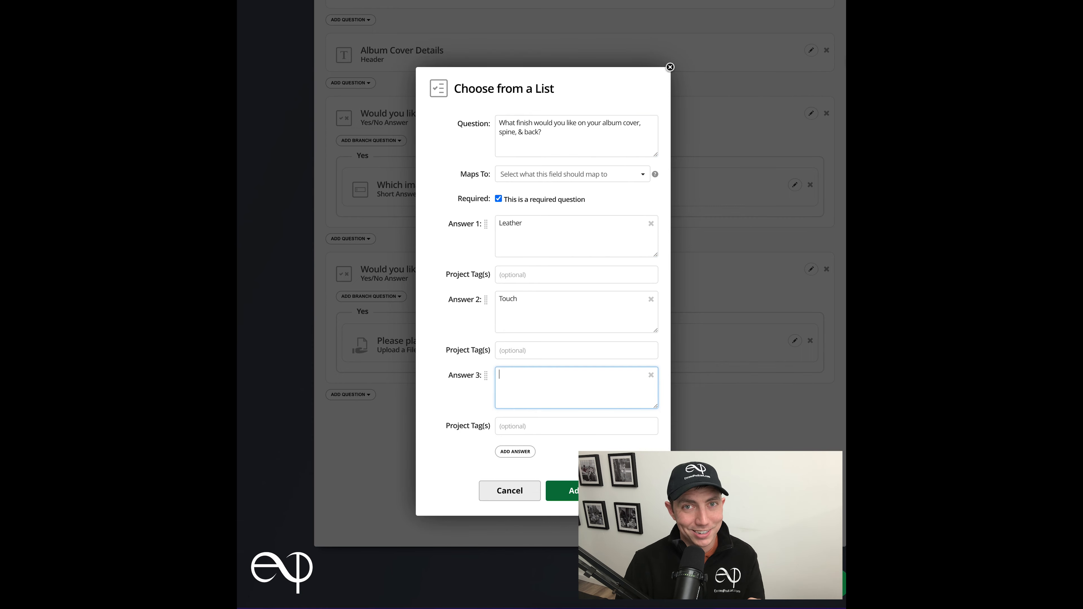
left_click(515, 450)
type("Cloud Leatherette")
left_click(516, 531)
left_click(542, 532)
type("Class Leatherette")
scroll(524, 546, "down", 2)
- Append the finish answers Maple, Brilliant Linen, Matte Linen and Wood Fiber
left_click(524, 545)
left_click(524, 548)
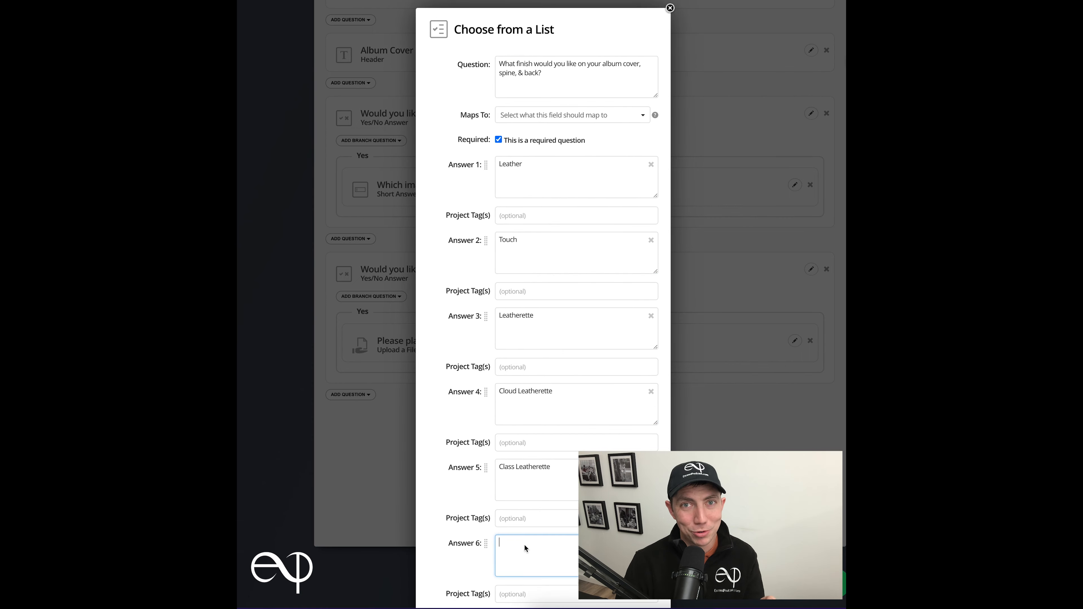
type("rilliant Linen")
left_click(513, 547)
left_click(513, 549)
type("Matte Linen")
left_click(515, 548)
left_click(515, 549)
type("Wood fiber")
- Append the finish answers Cork and Fluo, review the answer list and add the question to the questionnaire
left_click(514, 546)
type("Cork")
left_click(516, 546)
type("Fluo")
left_click(528, 553)
scroll(458, 462, "up", 10)
scroll(457, 462, "down", 10)
left_click(582, 583)
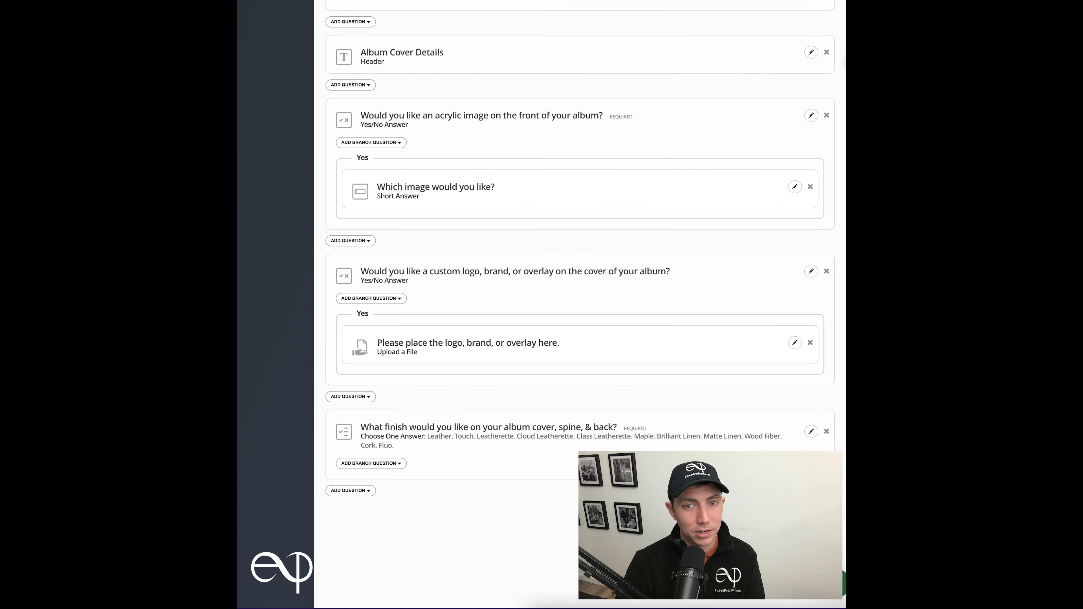
- Add the yes/no branch question "Would you like text on the album cover?" under the Leather finish, copying its wording for reuse
left_click(398, 464)
left_click(396, 550)
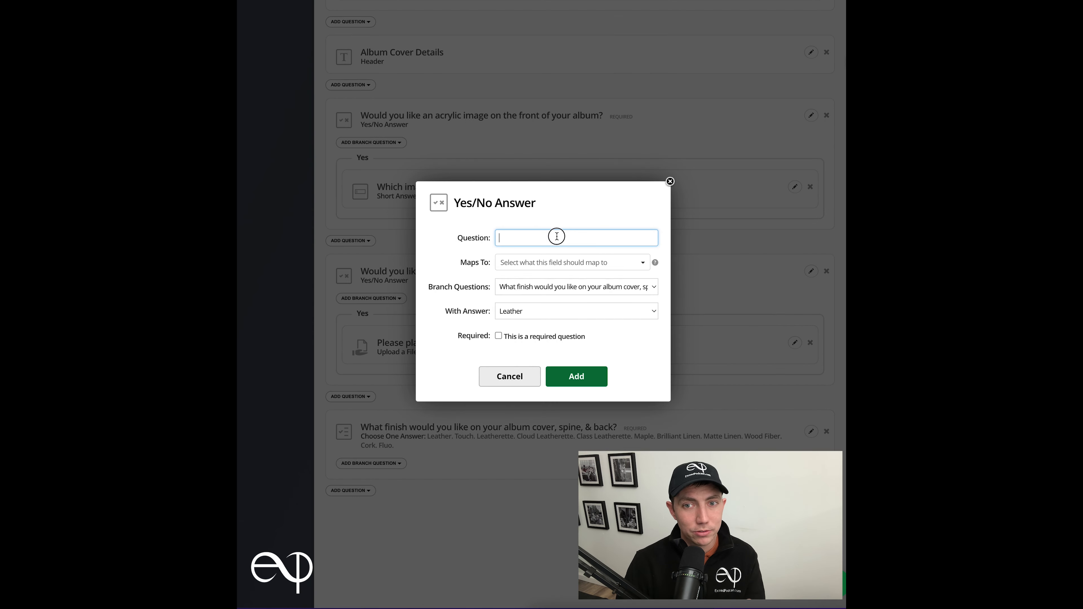
type("Would you like text on the alc")
type("um cover?")
key("ctrl+a")
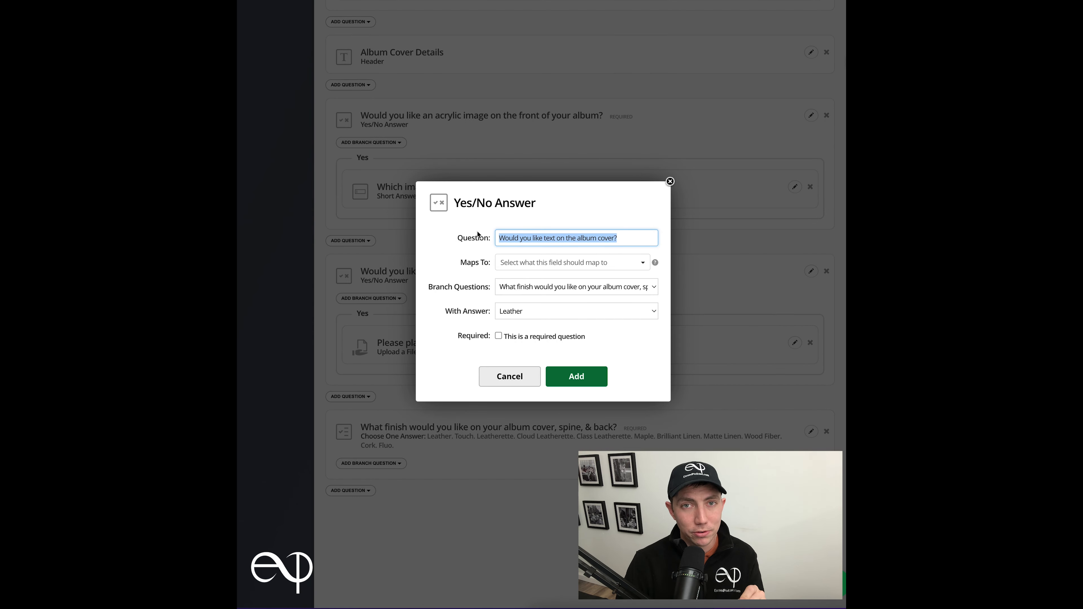
key("ctrl+c")
left_click(576, 376)
- Add the same yes/no question about album cover text as a branch for Touch and the remaining finish answers
left_click(398, 464)
left_click(397, 549)
key("ctrl+v")
left_click(552, 311)
left_click(552, 323)
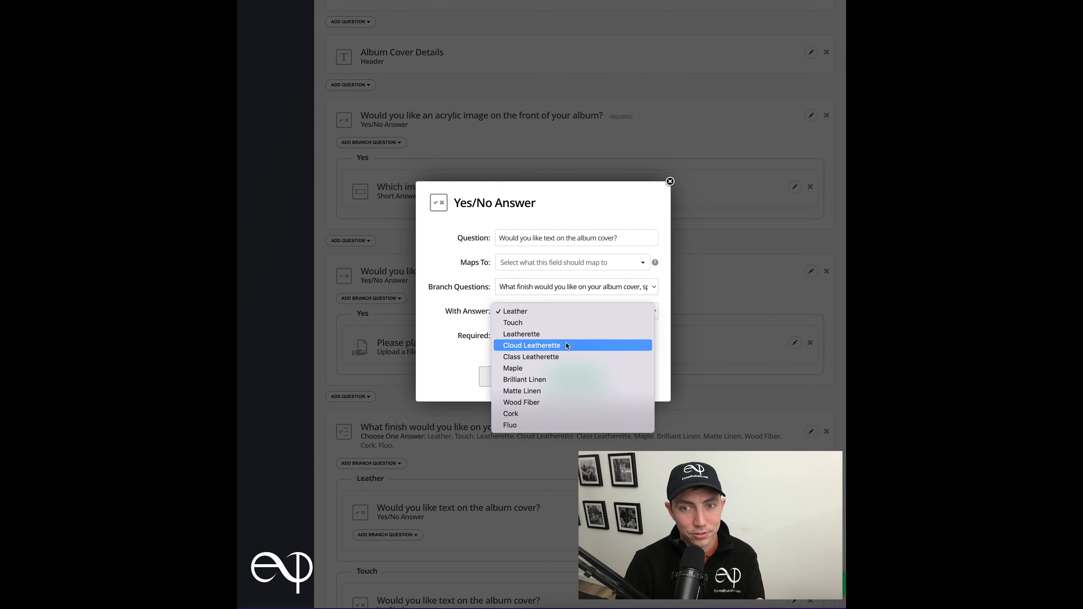
left_click(567, 233)
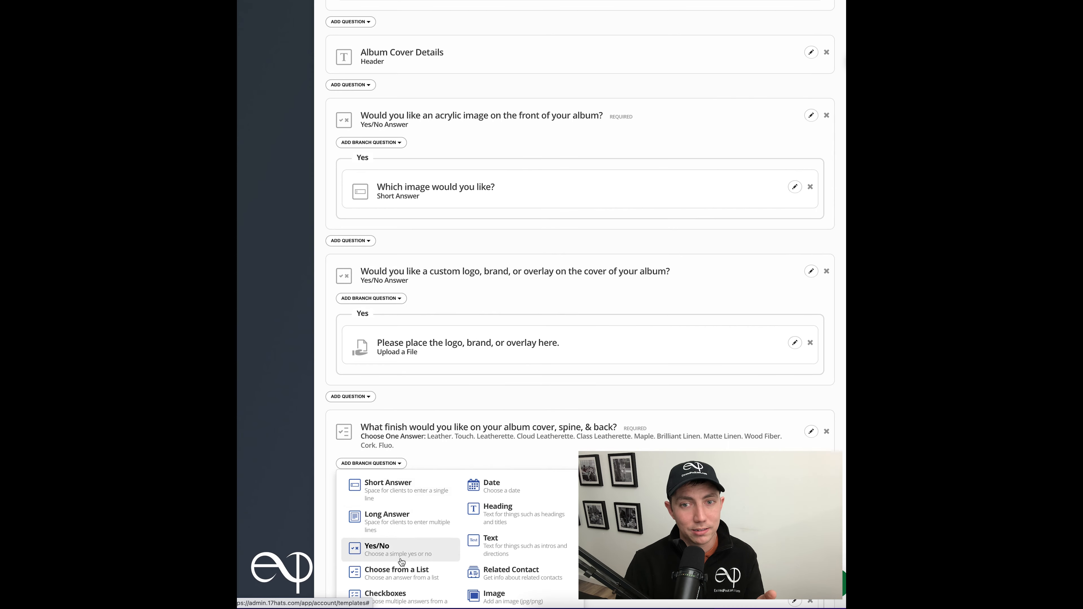
key("ctrl+v")
left_click(552, 311)
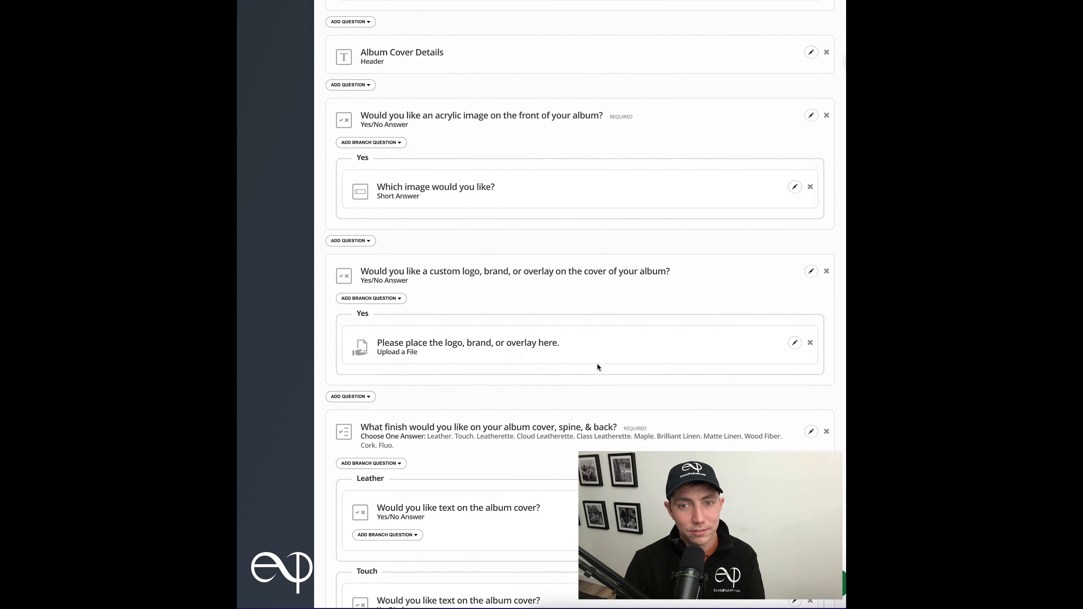
- Start a choose-from-a-list branch question, "How would you like your text to be shown?", for the Yes answer under Leather
scroll(598, 366, "down", 5)
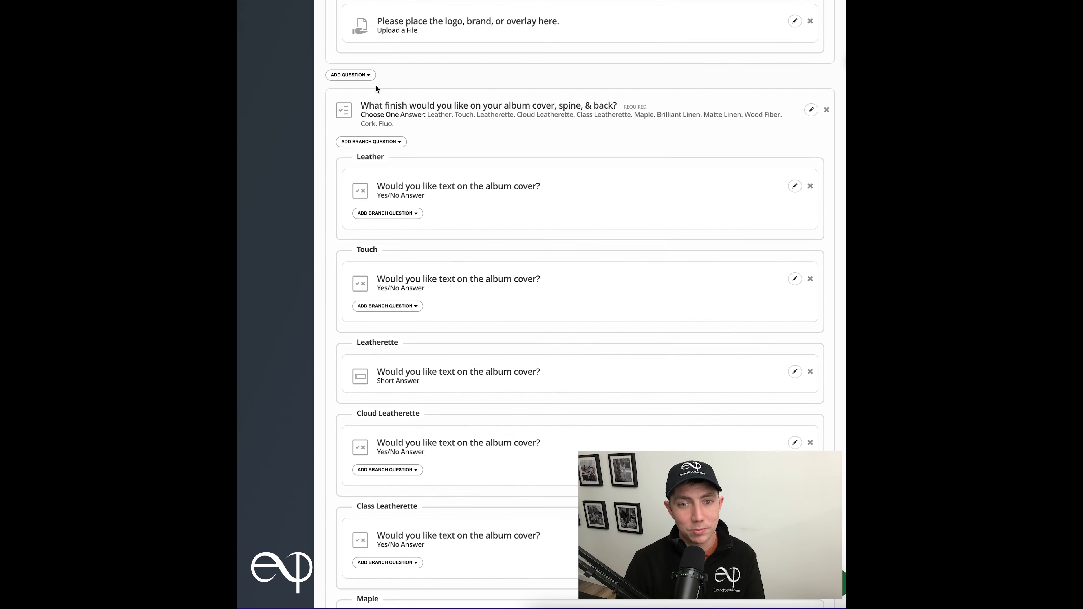
scroll(388, 408, "down", 5)
scroll(431, 466, "up", 7)
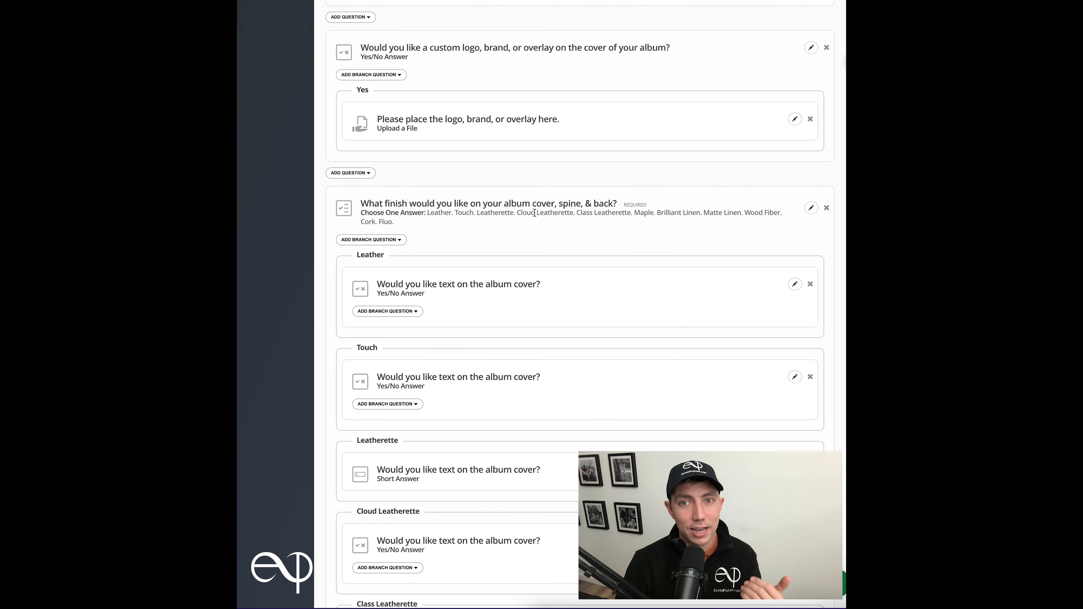
scroll(375, 205, "down", 3)
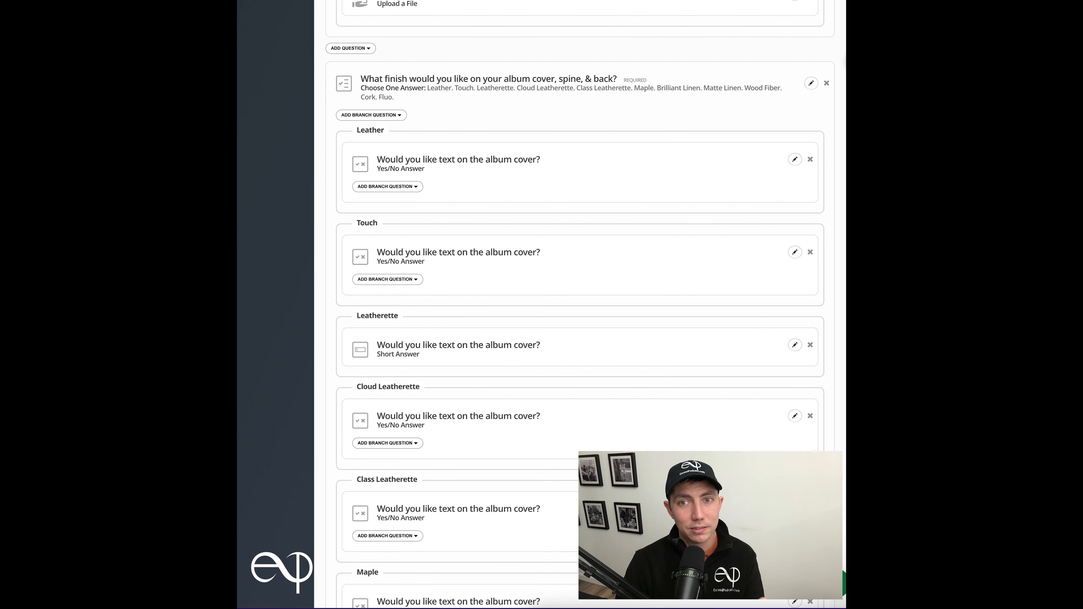
left_click(387, 186)
left_click(420, 291)
type("How would")
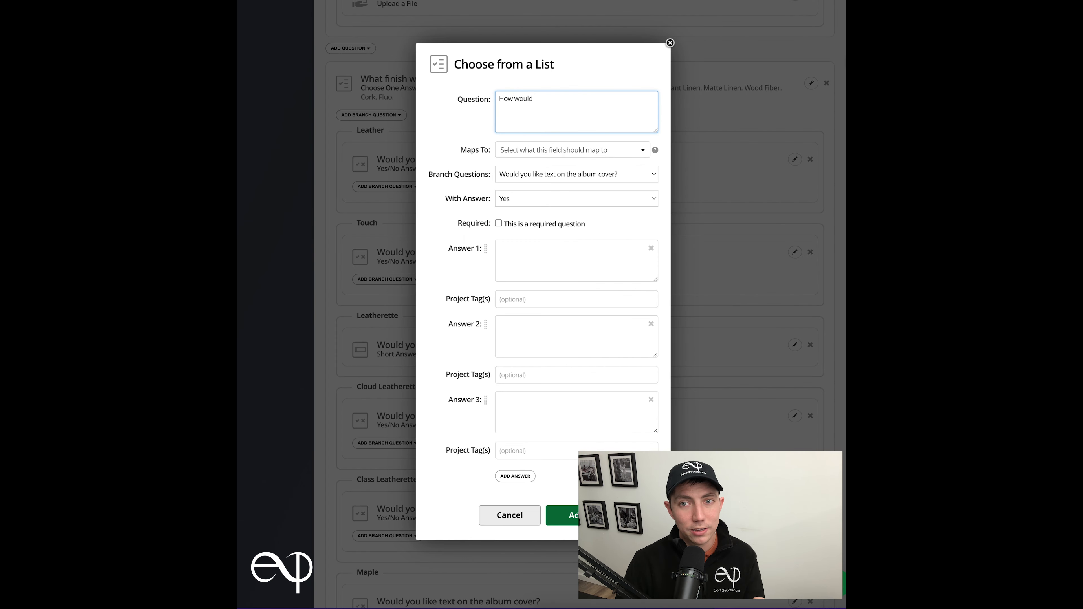
type(" you like your text to be shown?")
key("ctrl+a")
- Enter Color Overprinting and Color Overprinting With Raised Varnishing as the first two answers of the text style question
left_click(555, 252)
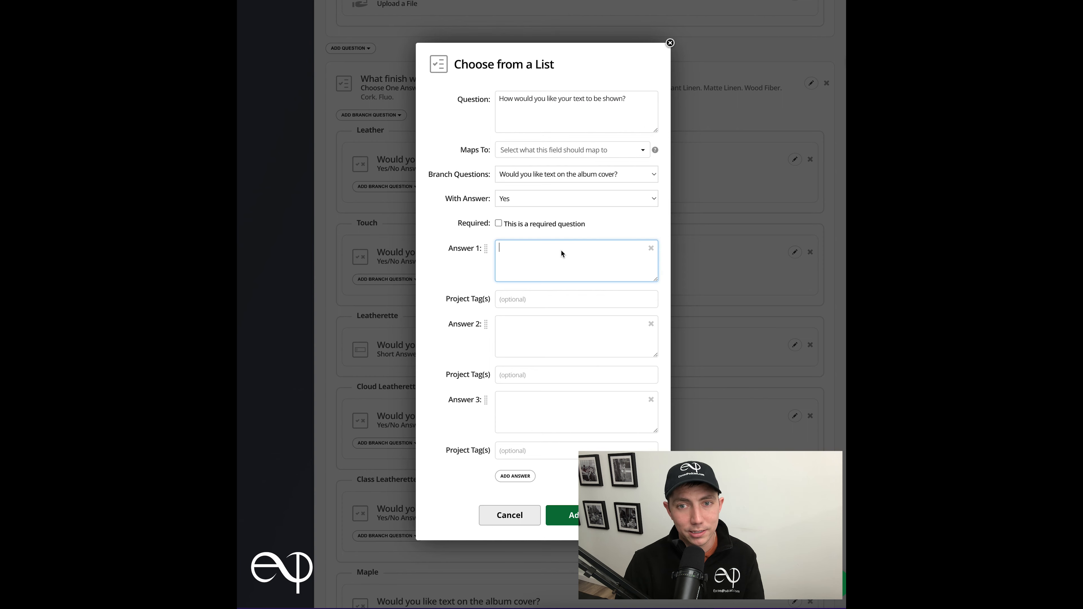
type("Color Overprinting")
key("Tab")
key("Tab")
type("Color Overprinting With ")
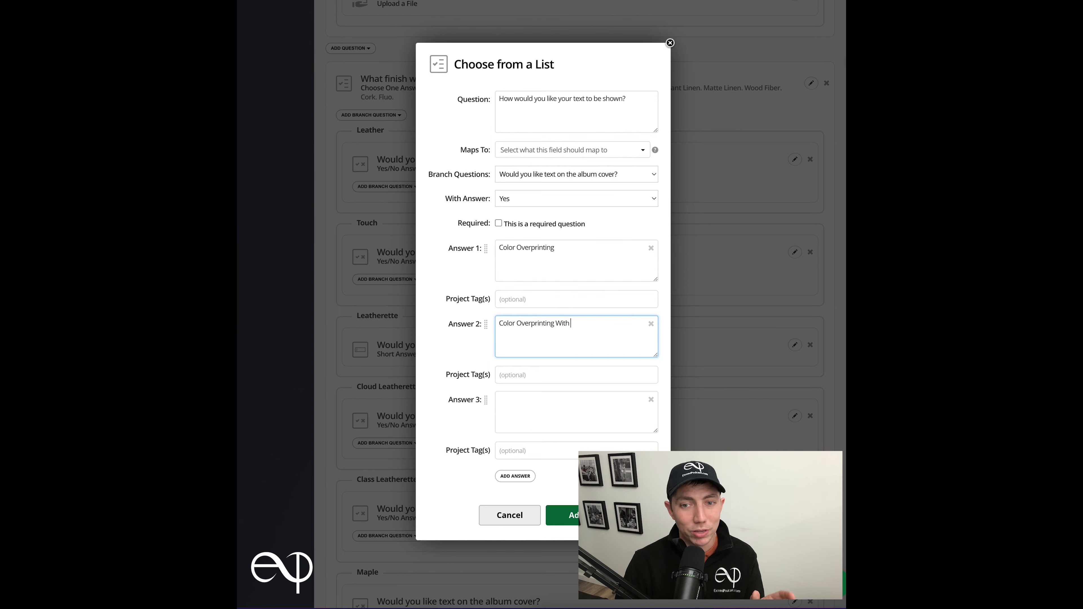
type("Raised Varnishing")
key("Tab")
key("Tab")
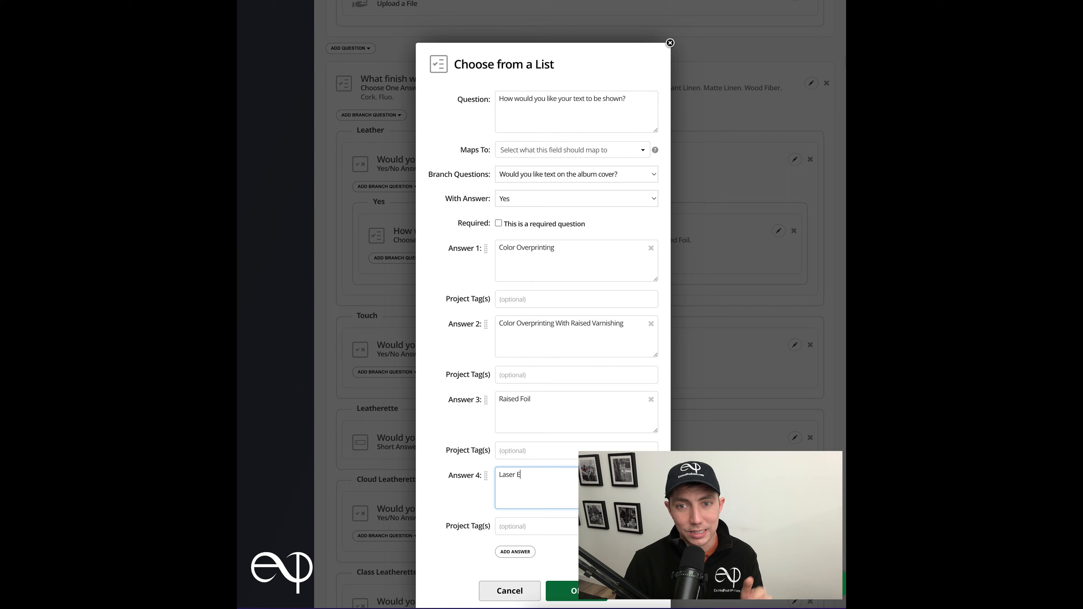
- Complete the fourth answer as Laser Engraving, move it to the first place and save the text style question
type("ngraving")
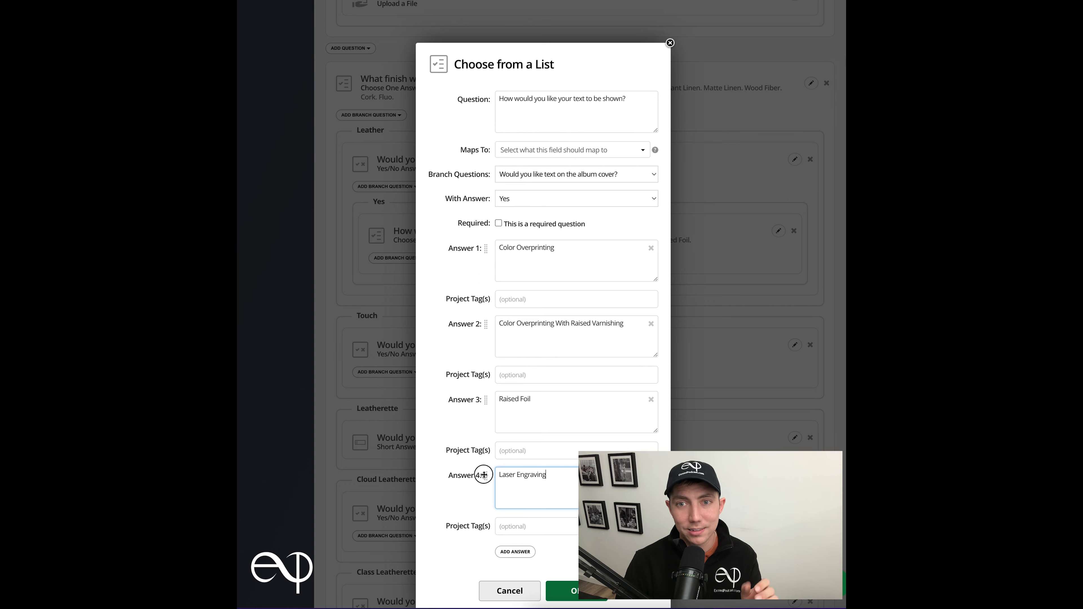
left_click_drag(479, 474, 486, 248)
left_click(583, 591)
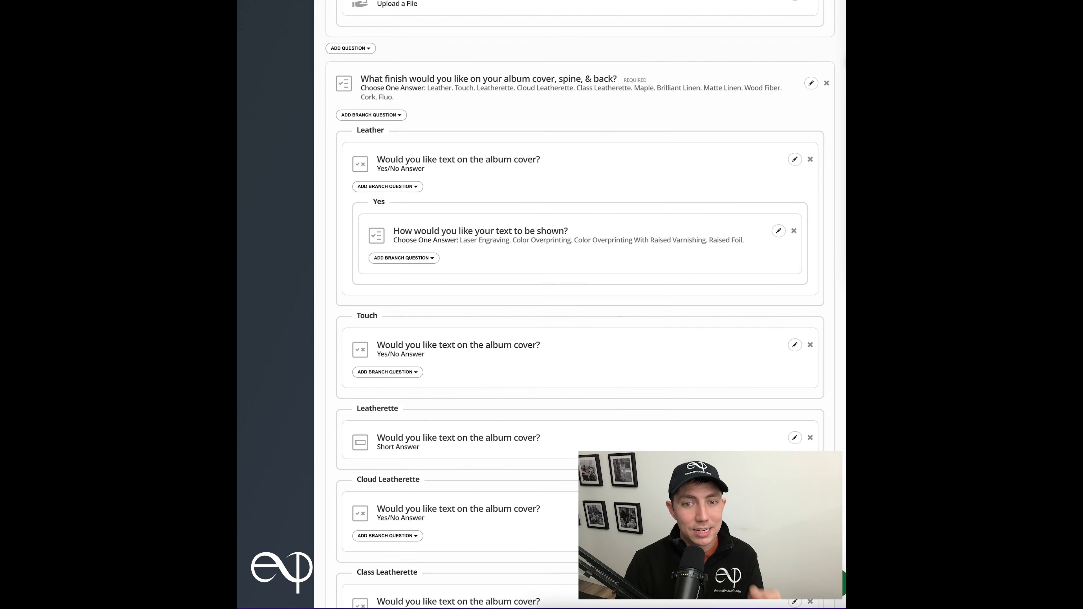
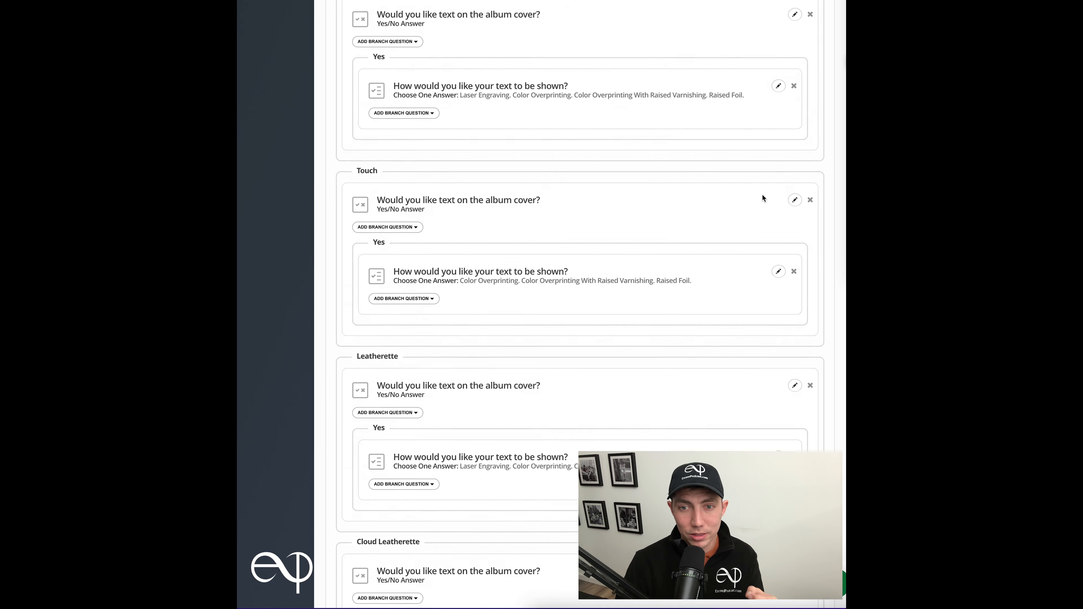
- Add the short-answer branch question "What would you like the text to say?" for the Yes answer under Leather
scroll(762, 195, "up", 15)
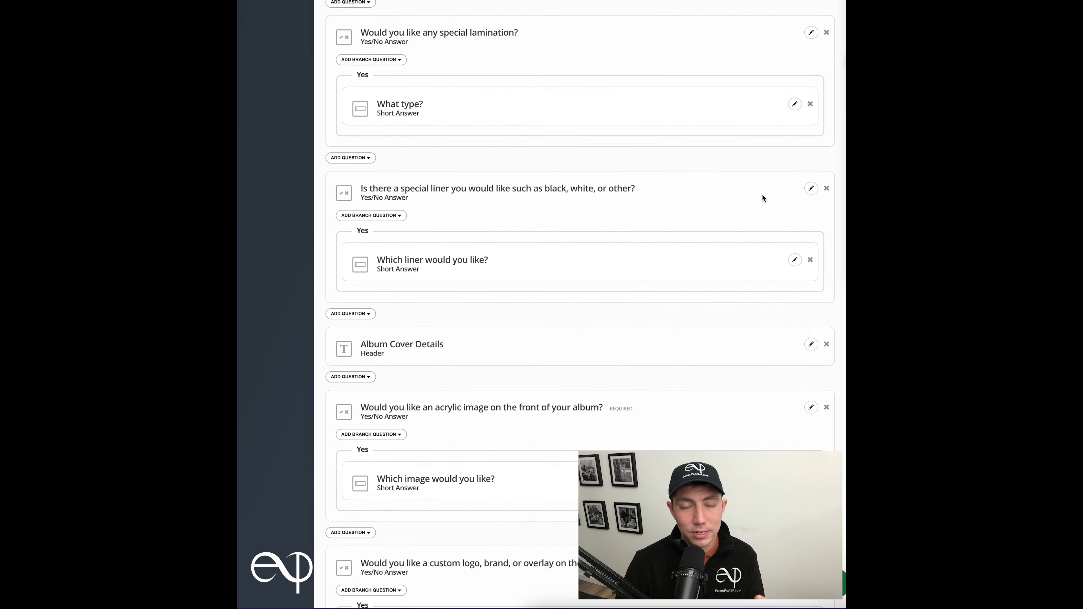
scroll(762, 195, "down", 10)
left_click(385, 194)
left_click(409, 215)
type("What would you")
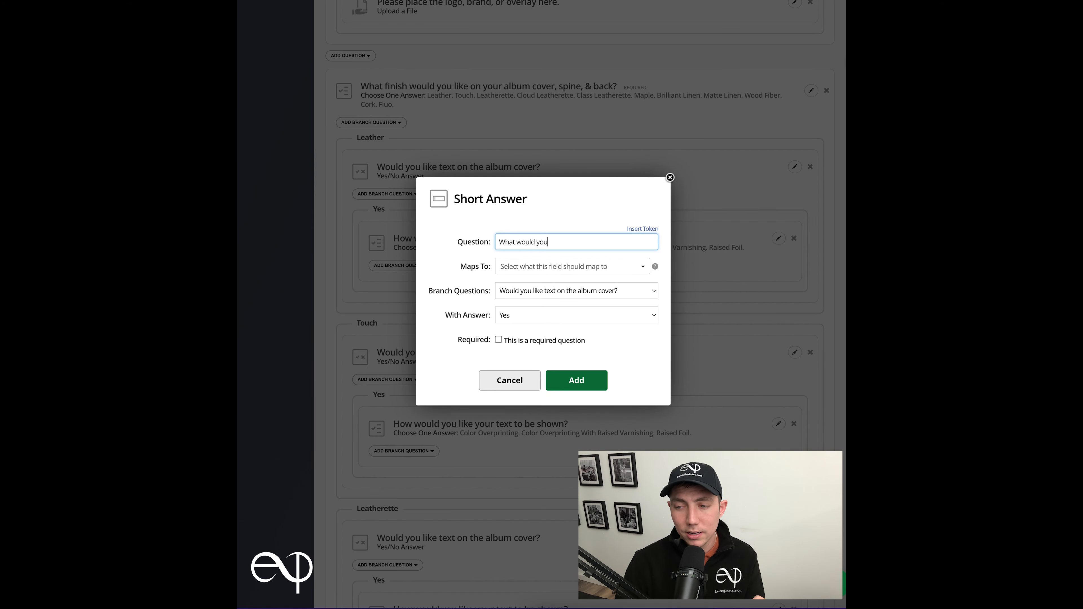
type(" like the text to say?")
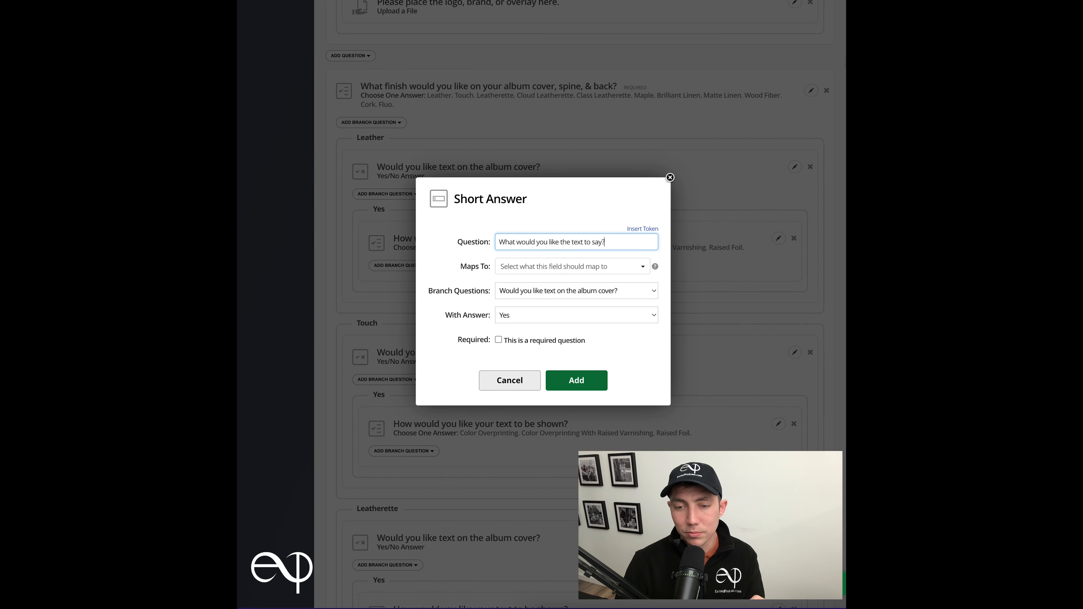
left_click(589, 378)
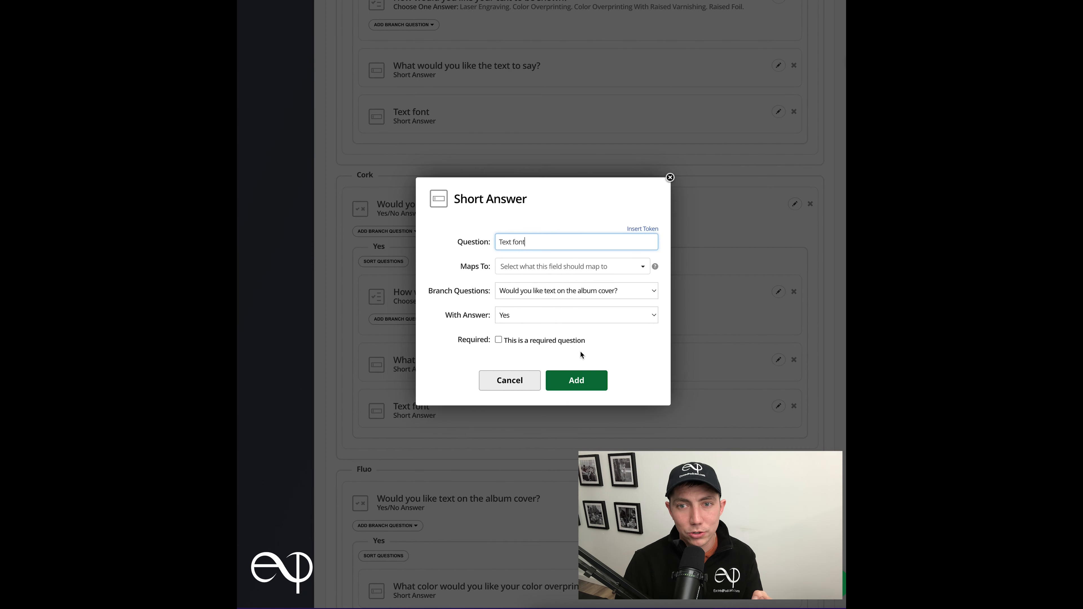
- Add the "Text font" question to the Fluo branch and a "Text size (Line 1 / Line 2)" short answer to the Leather branch
left_click(576, 380)
scroll(617, 139, "up", 11)
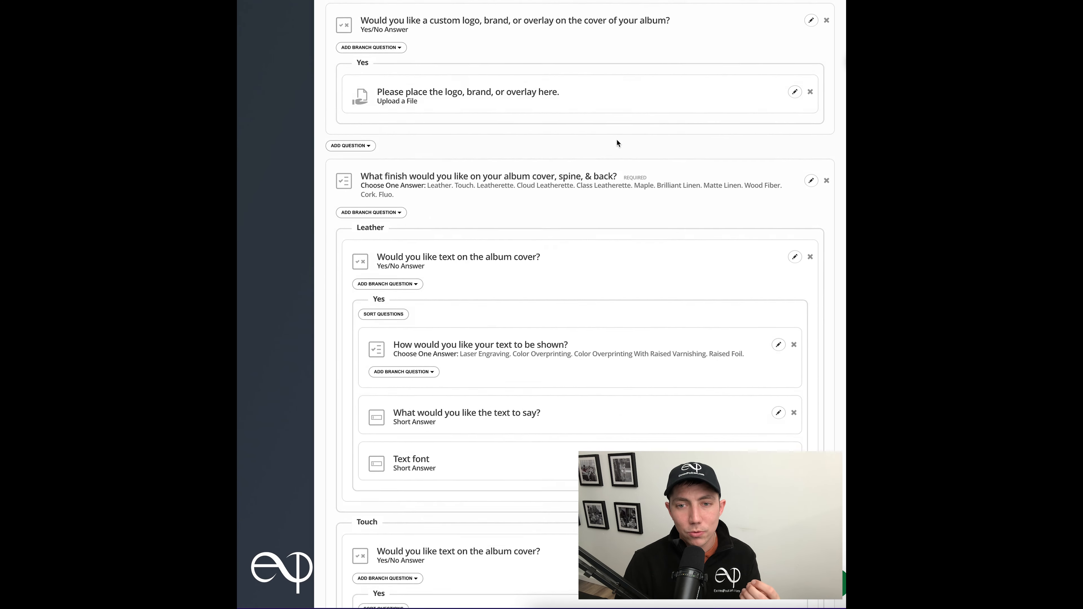
scroll(617, 140, "down", 5)
left_click(415, 93)
left_click(472, 174)
type("Text size (Line 1 / Line 2")
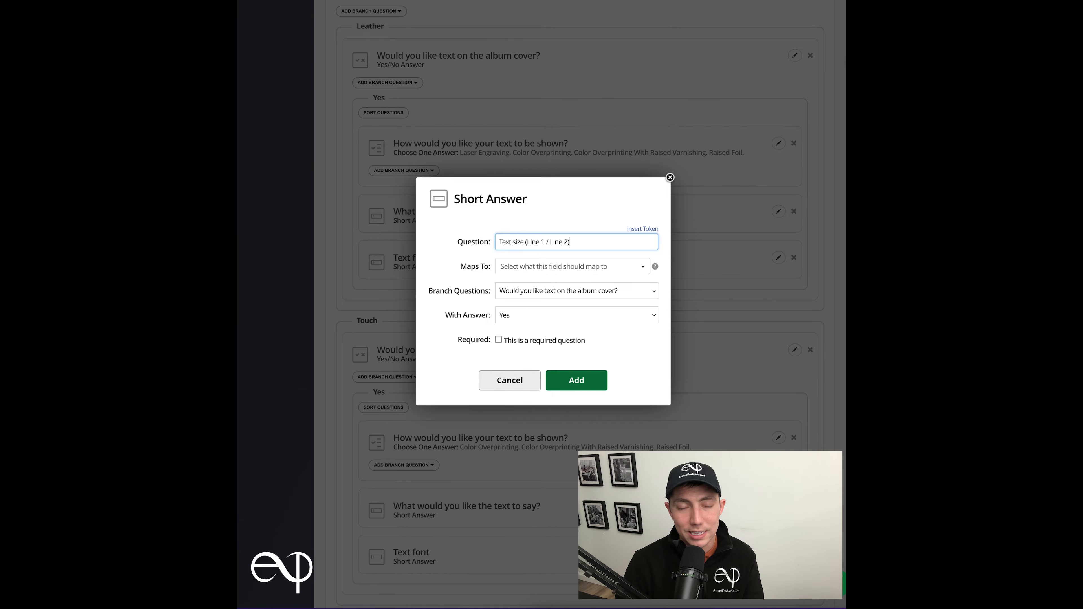
left_click(576, 380)
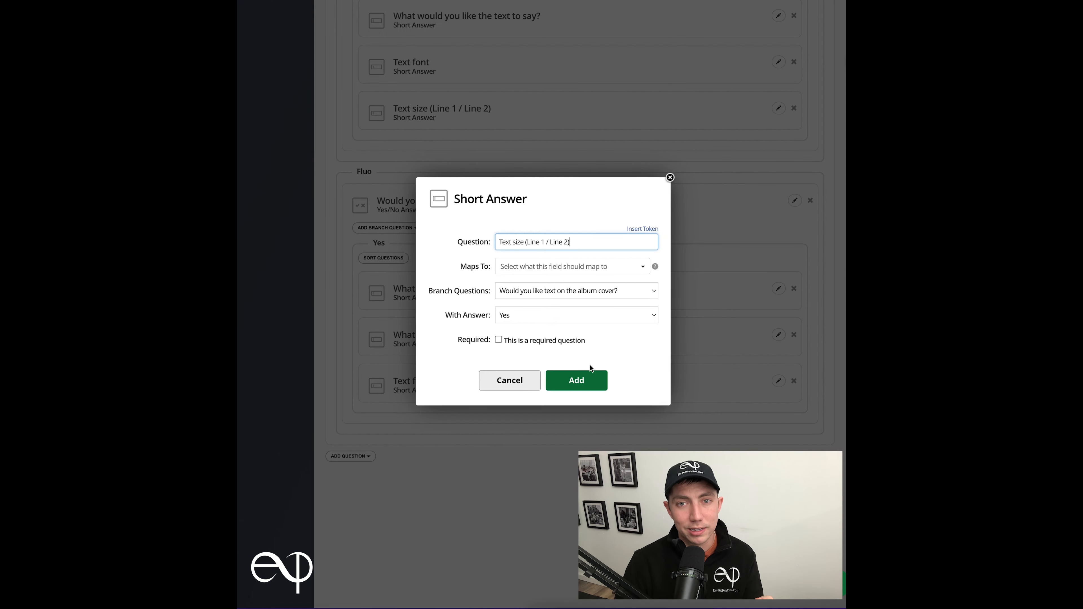
- Add the "Text size (Line 1 / Line 2)" question to the Fluo branch and save the questionnaire template
left_click(588, 380)
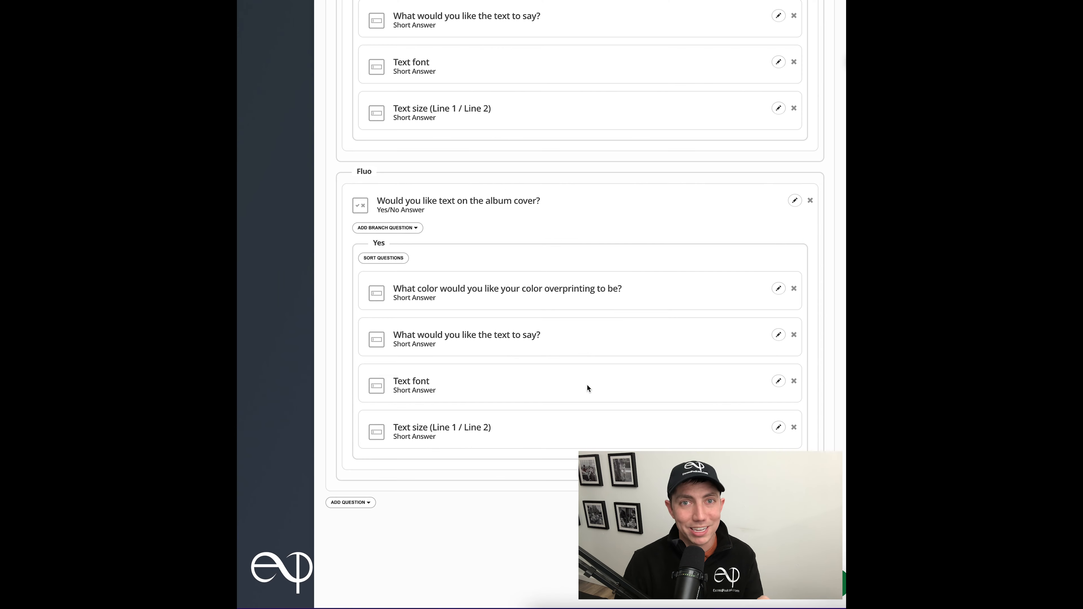
scroll(766, 226, "up", 20)
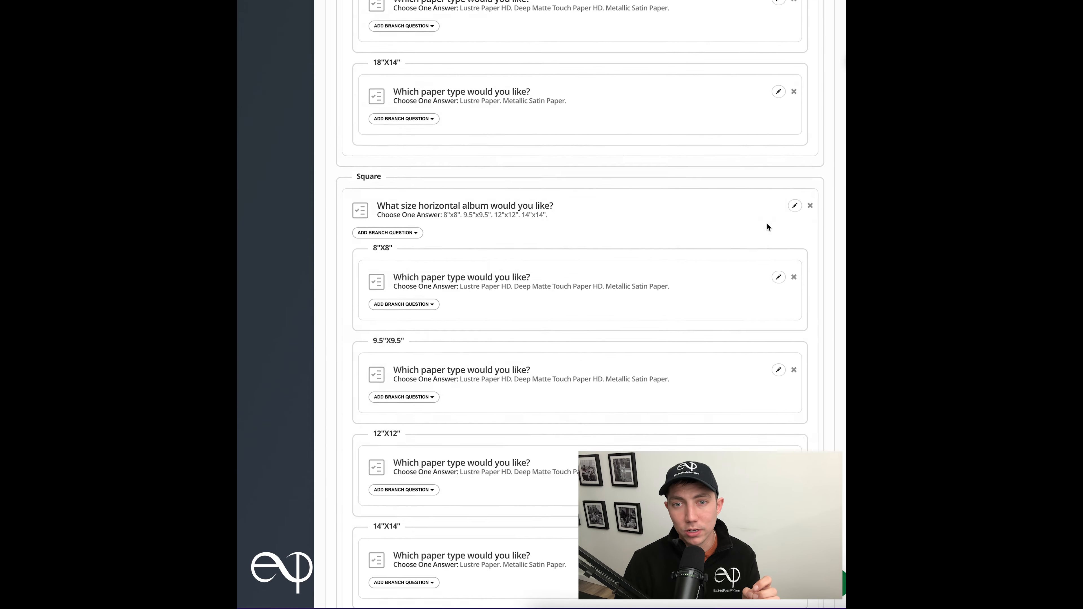
left_click(824, 44)
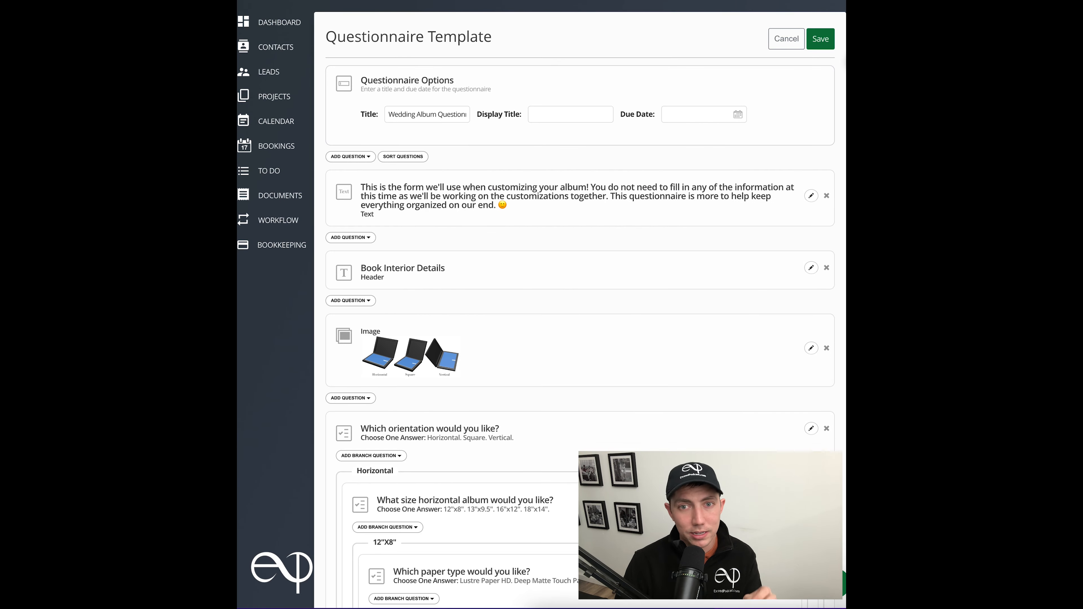
- Add the short-answer branch question "What color would you like?" for Color Overprinting under Leather's text style question
scroll(617, 239, "down", 2)
scroll(617, 240, "down", 15)
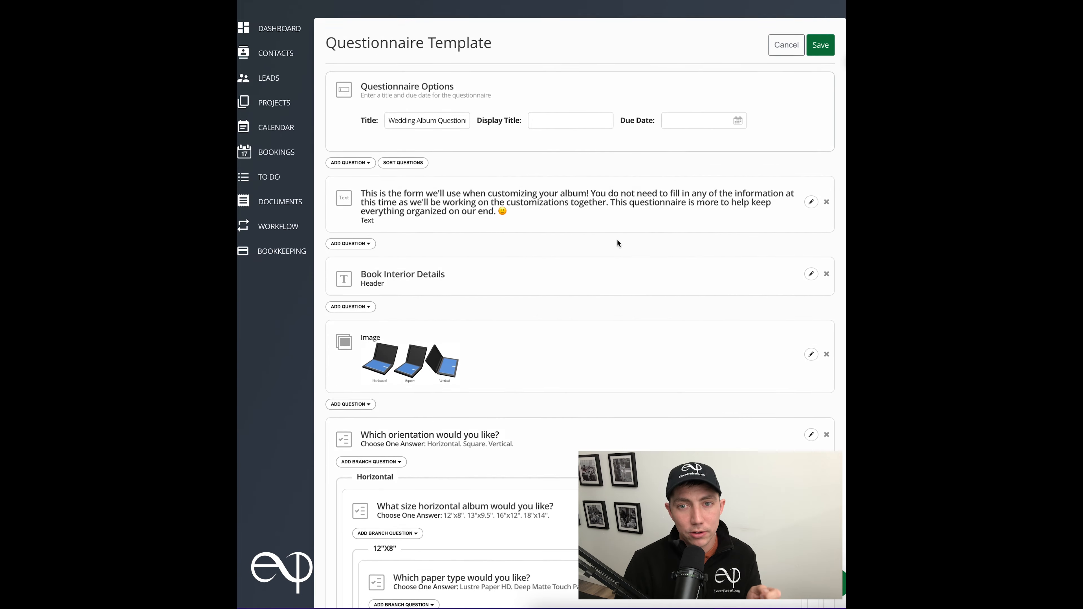
scroll(617, 239, "down", 20)
scroll(617, 244, "down", 12)
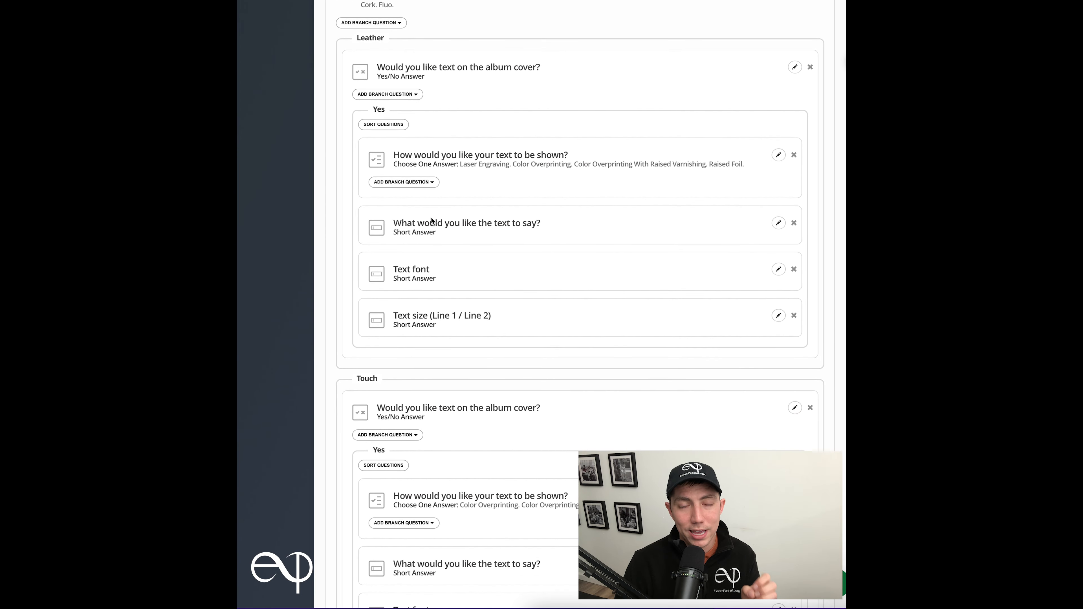
left_click(430, 183)
left_click(427, 206)
left_click(556, 241)
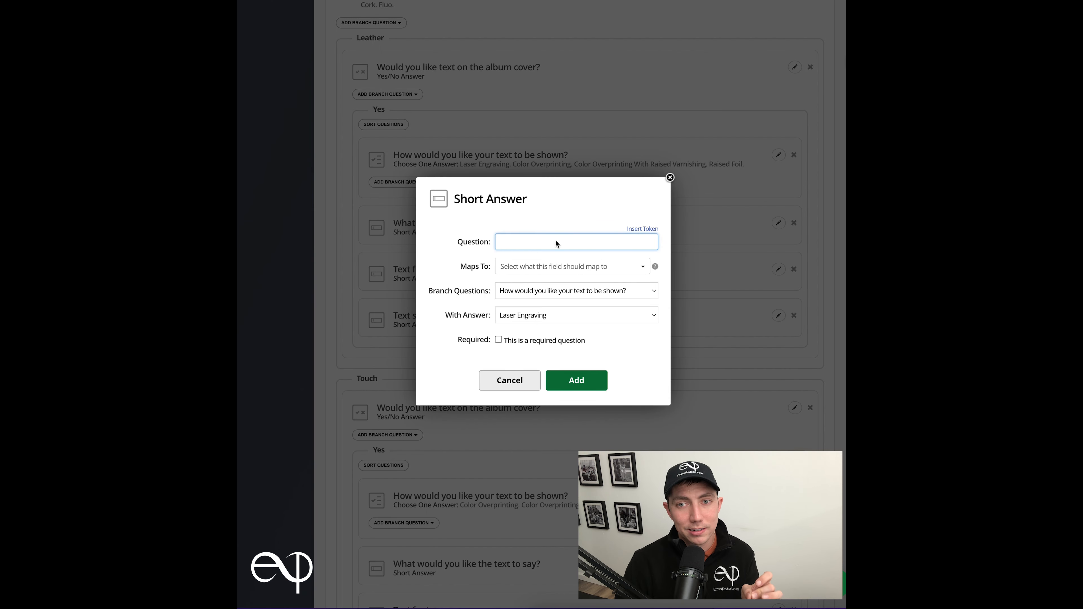
type("What color would you like?")
key("ctrl+a")
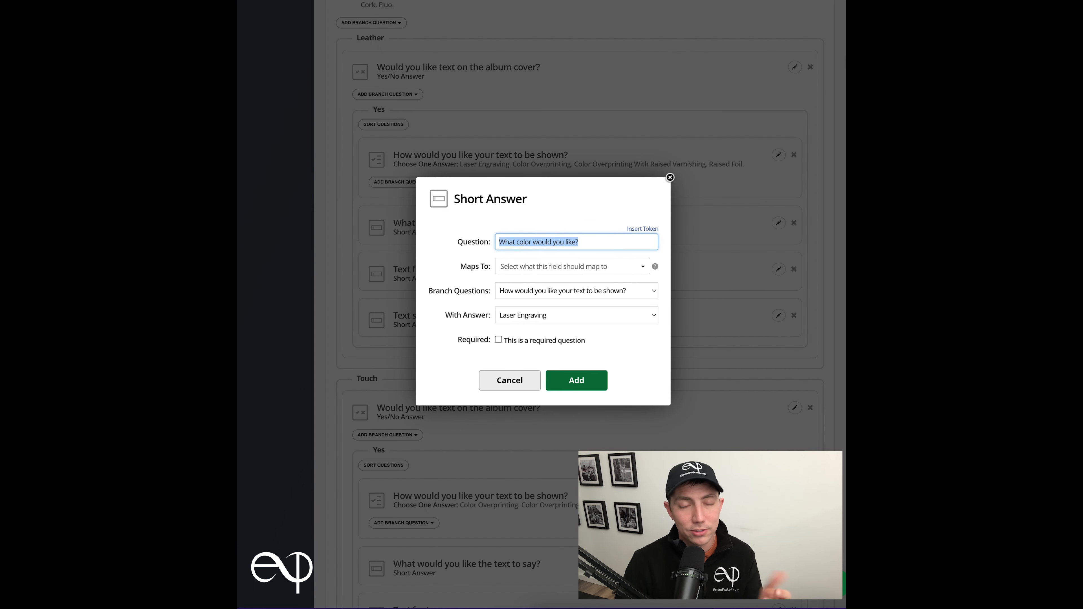
left_click(573, 315)
left_click(570, 322)
left_click(575, 381)
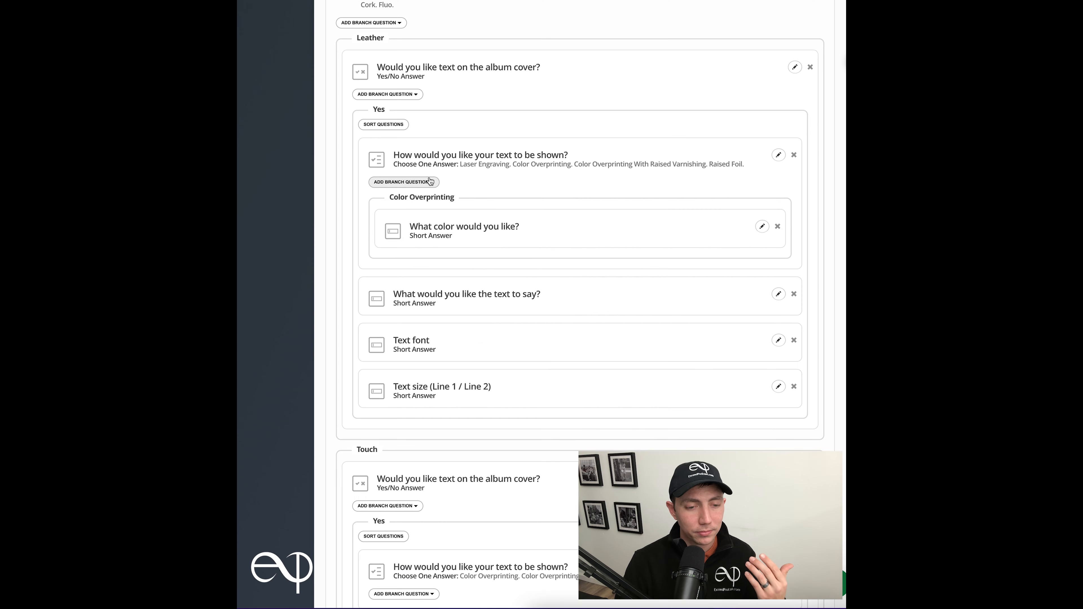
- Add a "What color would you like?" short-answer branch for Color Overprinting With Raised Varnishing under Leather
left_click(403, 182)
left_click(428, 206)
left_click(524, 241)
type("What color would you like?")
left_click(573, 315)
left_click(550, 336)
left_click(576, 380)
- Add a "What color would you like?" short-answer branch for Raised Foil under Leather
left_click(403, 181)
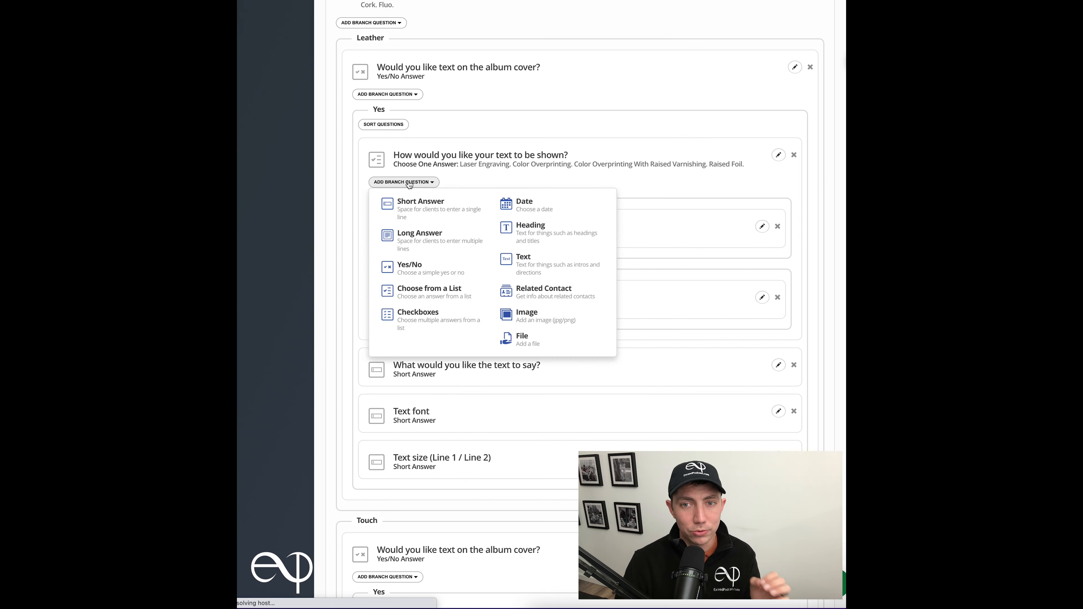
left_click(427, 205)
left_click(524, 242)
type("What color would you like?")
left_click(574, 315)
left_click(525, 350)
left_click(576, 380)
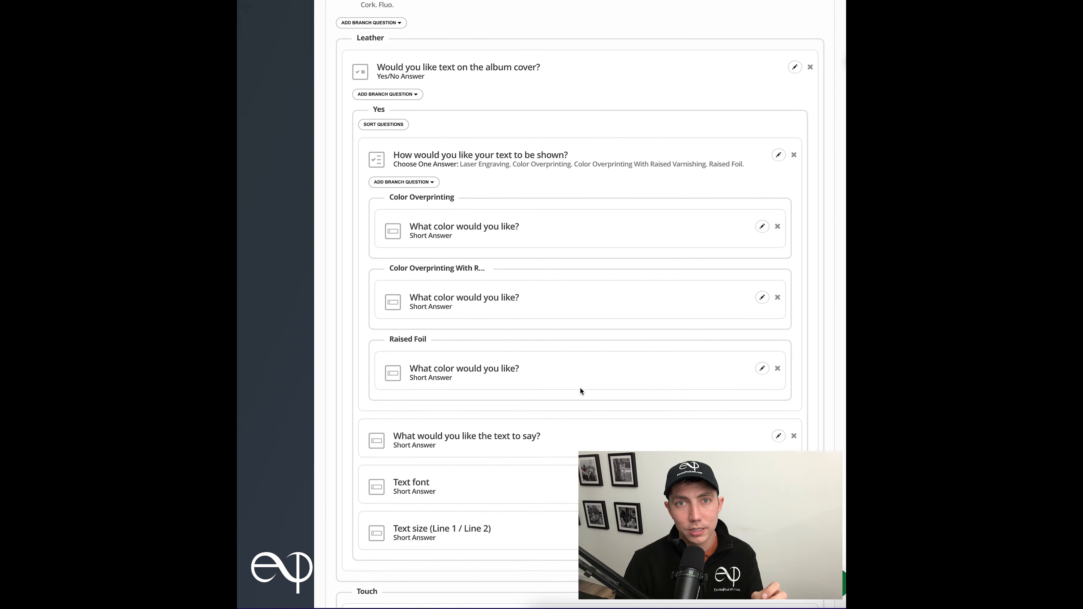
scroll(580, 389, "down", 10)
left_click(404, 190)
left_click(432, 215)
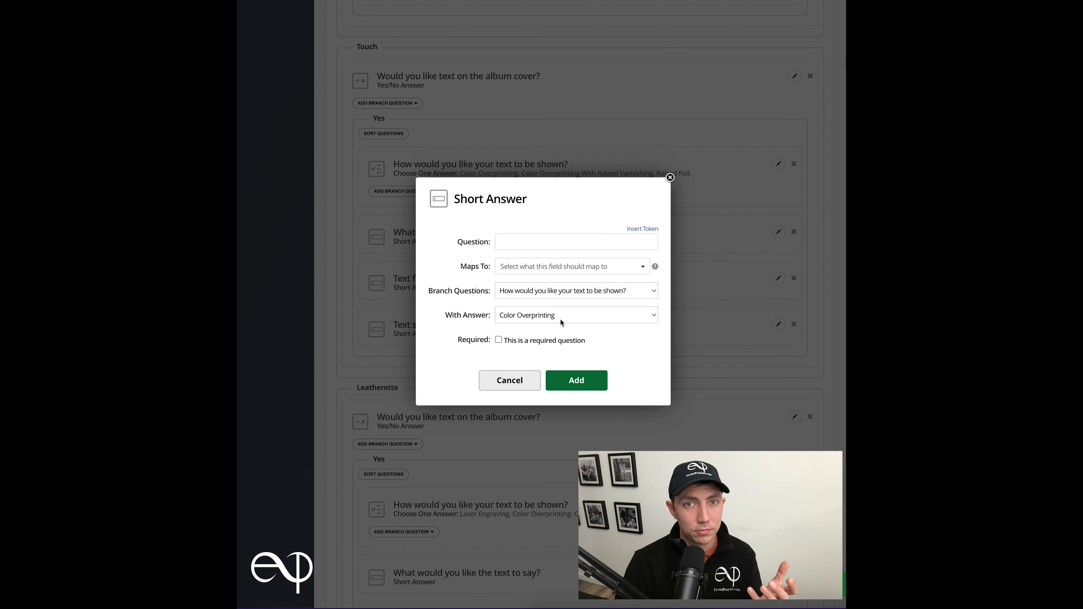
left_click(529, 380)
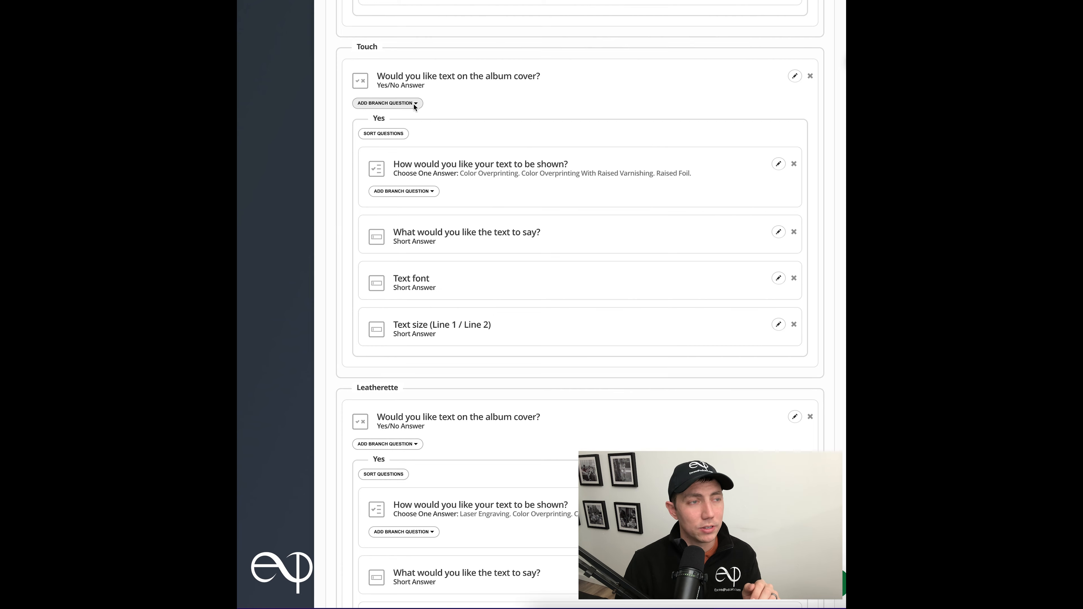
- Add a "What color would you like?" short-answer question from Touch's text style question with no branch question selected
left_click(431, 193)
left_click(430, 209)
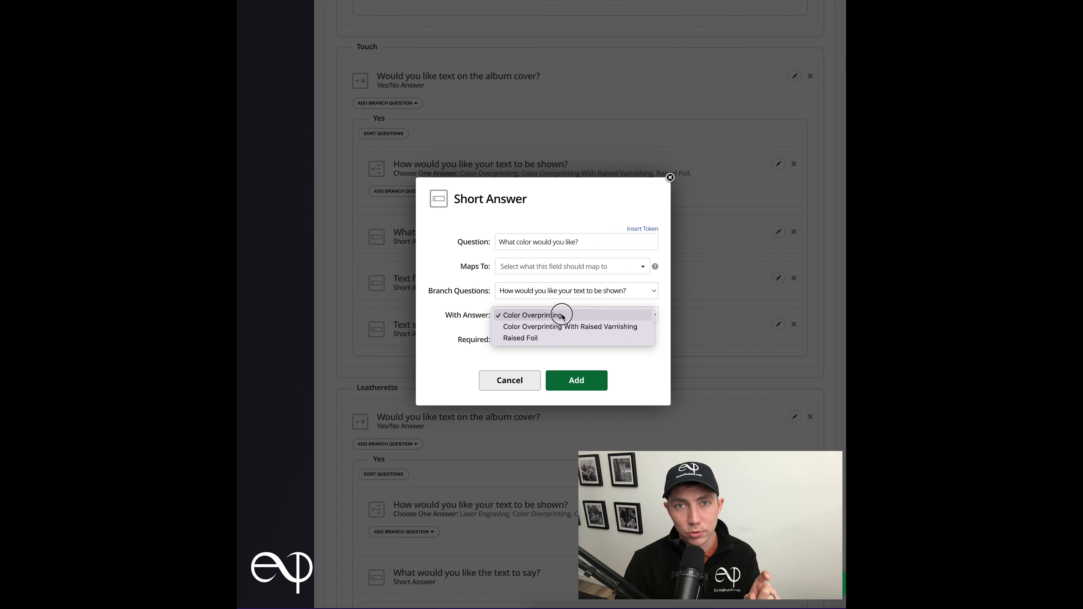
left_click(562, 315)
left_click(574, 294)
left_click(576, 281)
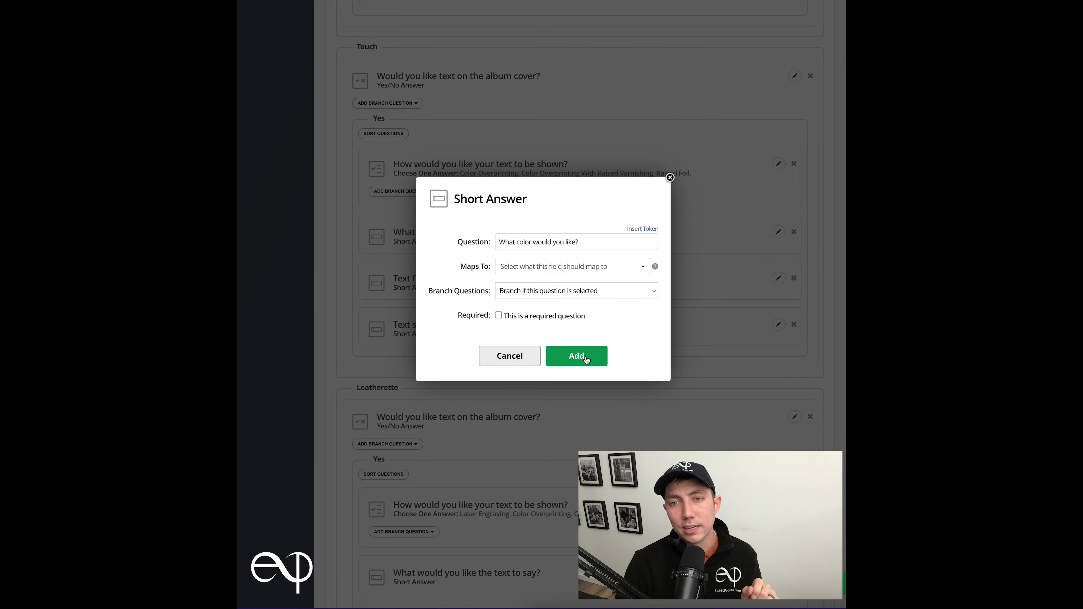
left_click(584, 356)
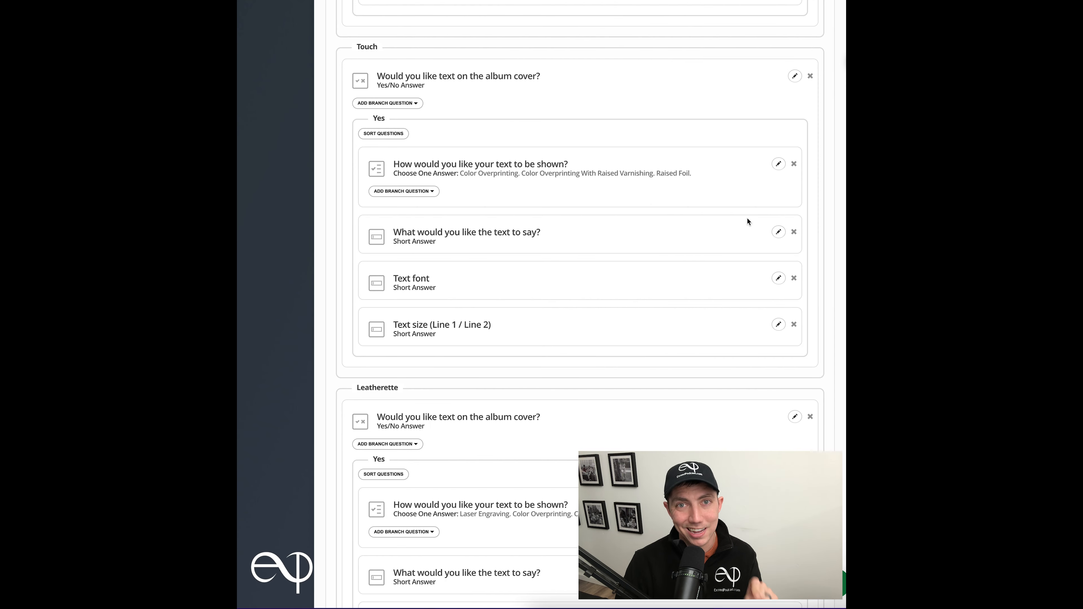
- Add a "What color would you like?" short-answer branch for Color Overprinting under Touch's text style question
left_click(428, 191)
left_click(409, 210)
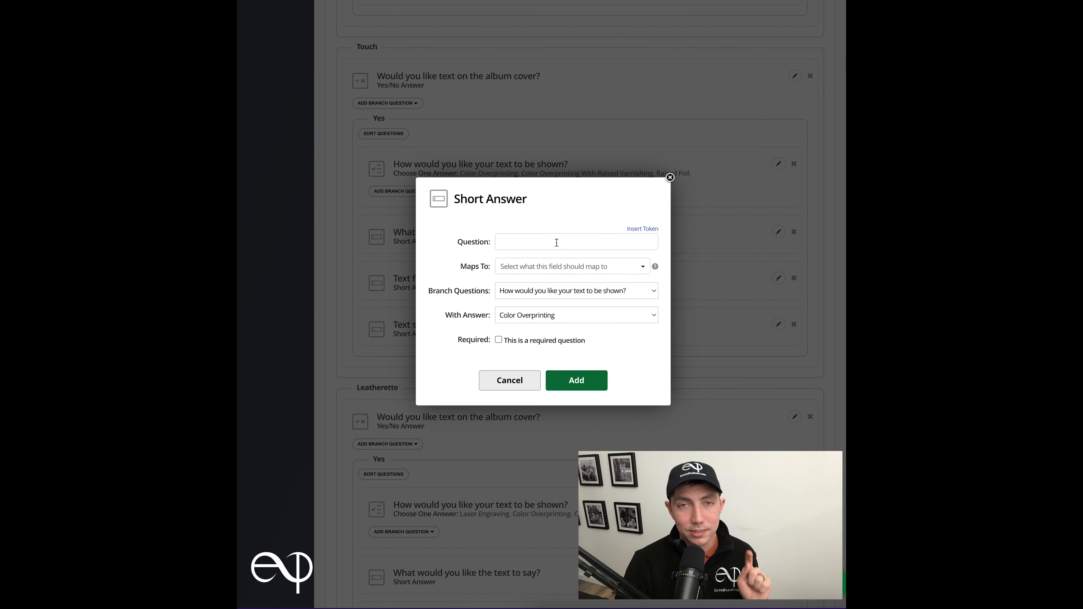
type("What color would you like?")
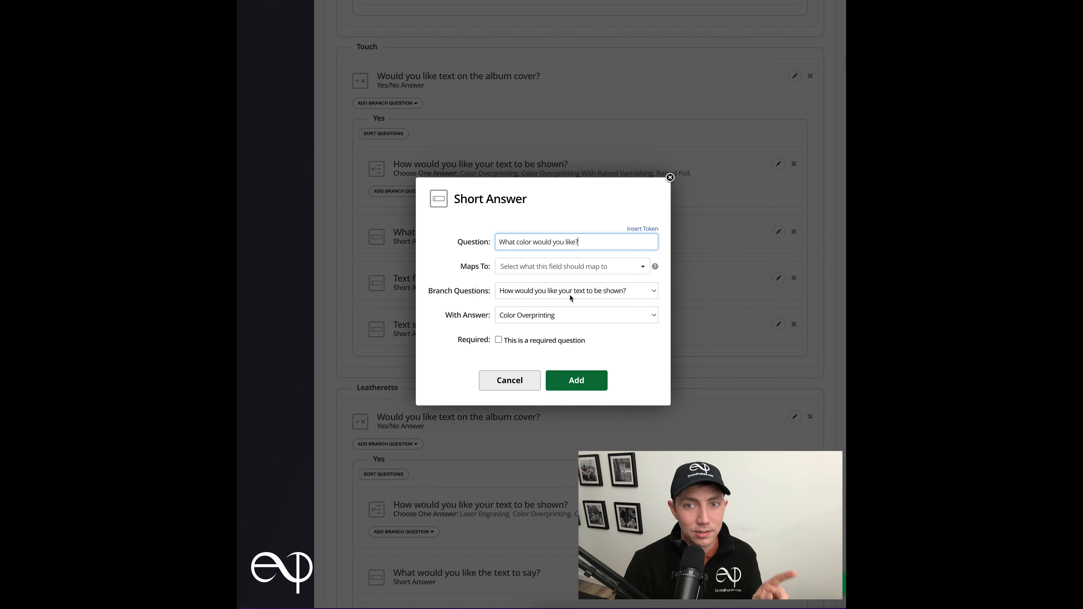
left_click(569, 294)
left_click(577, 284)
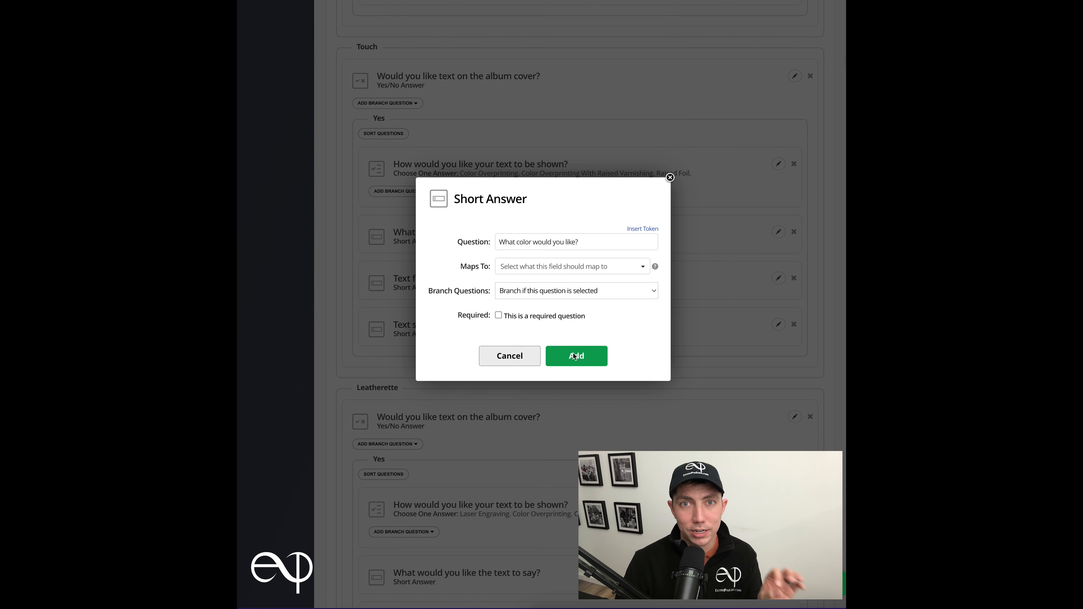
left_click(591, 291)
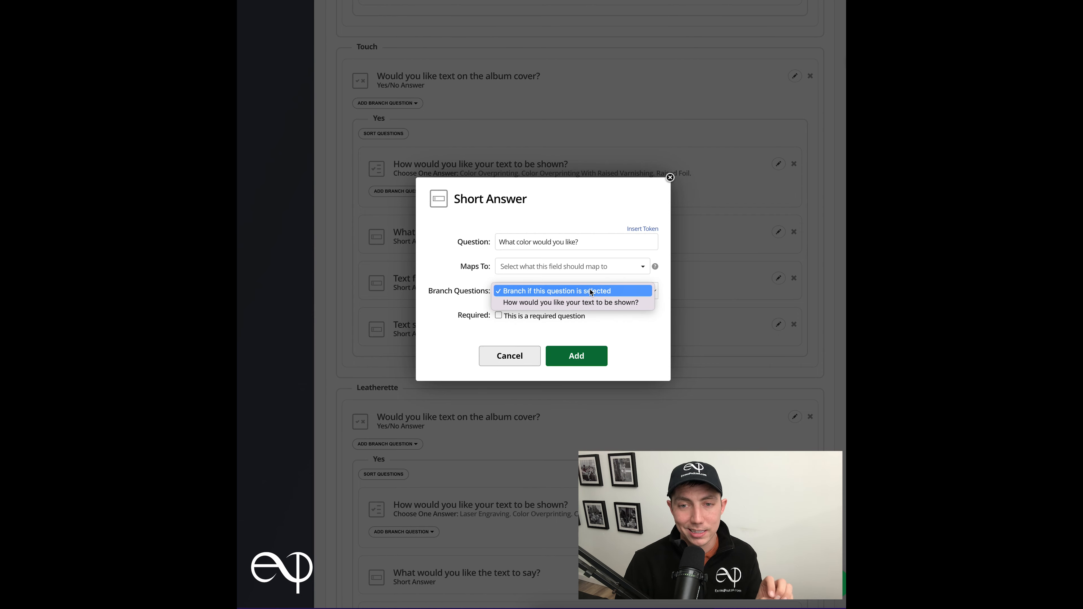
left_click(591, 302)
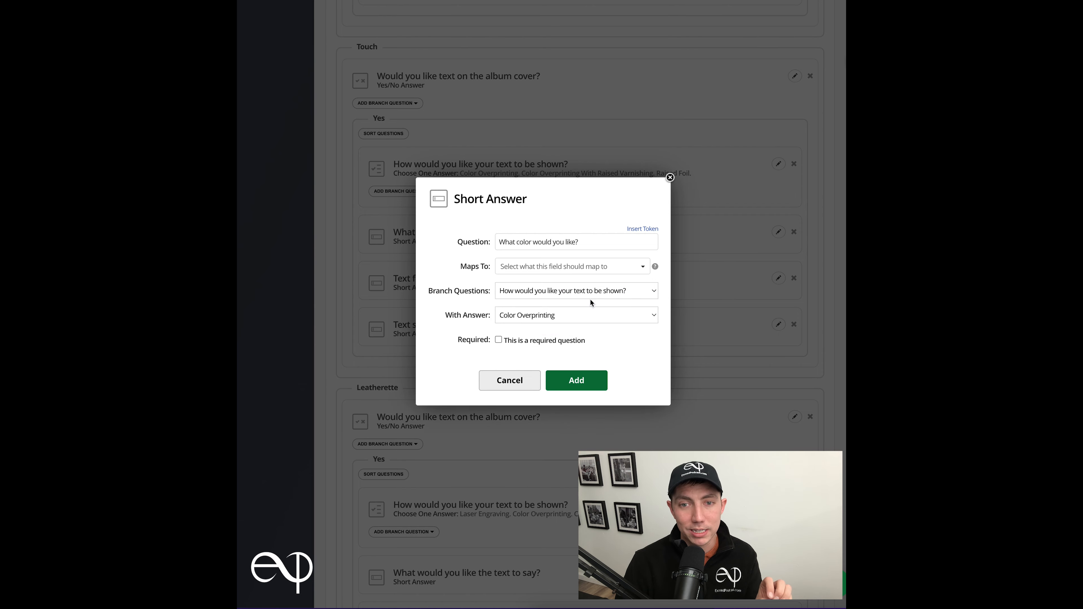
left_click(567, 381)
- Add a "What color would you like?" short-answer branch for Color Overprinting With Raised Varnishing under Touch
left_click(432, 192)
left_click(421, 210)
type("What color would you like?")
left_click(569, 312)
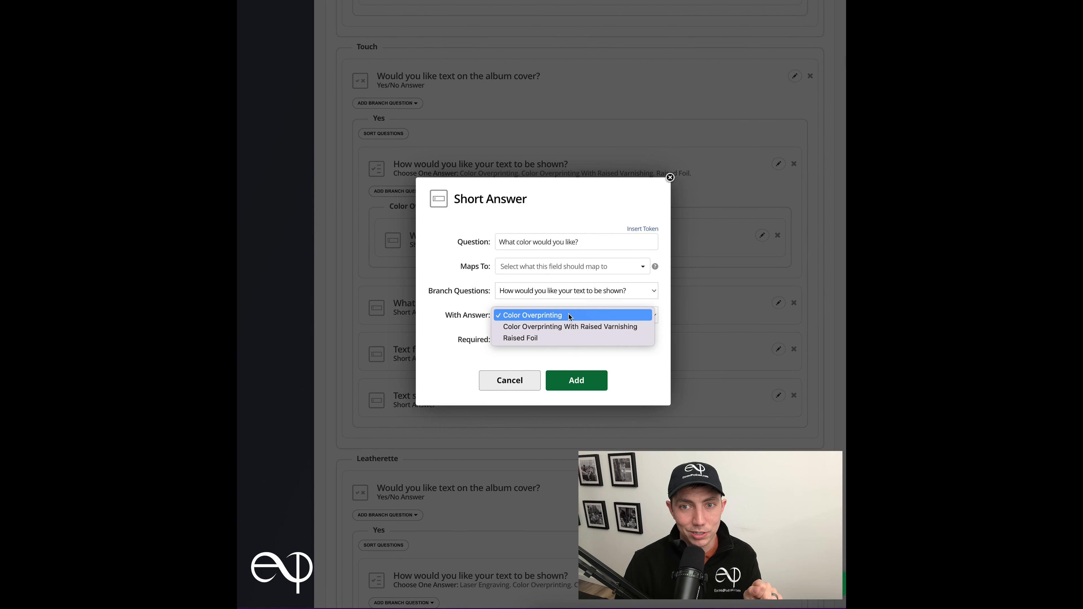
left_click(529, 324)
left_click(575, 380)
- Add a "What color would you like?" short-answer branch for Raised Foil under Touch
left_click(430, 192)
left_click(420, 211)
type("What color would you like?")
left_click(567, 315)
left_click(557, 340)
left_click(575, 382)
- Add a "What color would you like?" short-answer branch for Color Overprinting under Leatherette's text style question
scroll(532, 393, "down", 10)
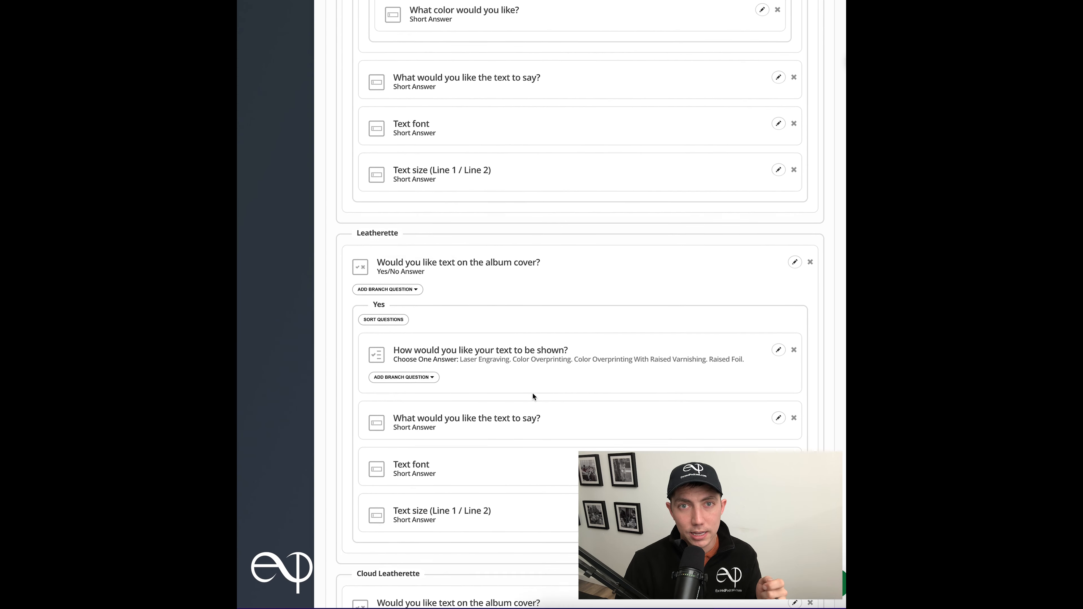
left_click(404, 226)
left_click(416, 245)
type("What color would you like?")
left_click(575, 315)
left_click(528, 324)
left_click(577, 380)
- Add a "What color would you like?" short-answer branch for Color Overprinting With Raised Varnishing under Leatherette
left_click(404, 226)
left_click(415, 245)
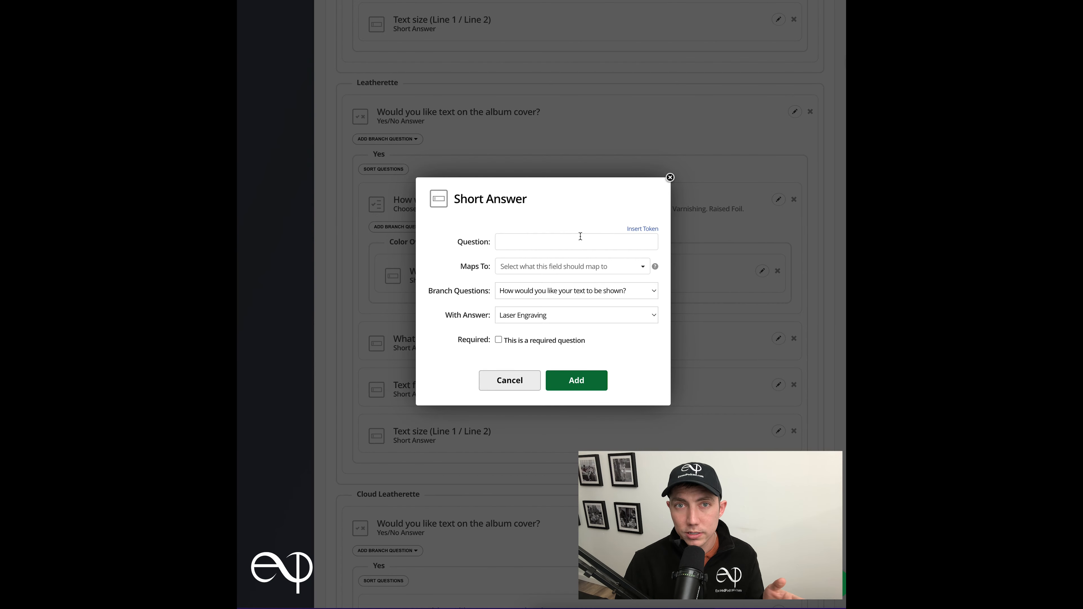
type("What color would you like?")
left_click(576, 314)
left_click(554, 338)
left_click(576, 380)
- Add a "What color would you like?" short-answer branch for Raised Foil under Leatherette
left_click(403, 227)
left_click(451, 257)
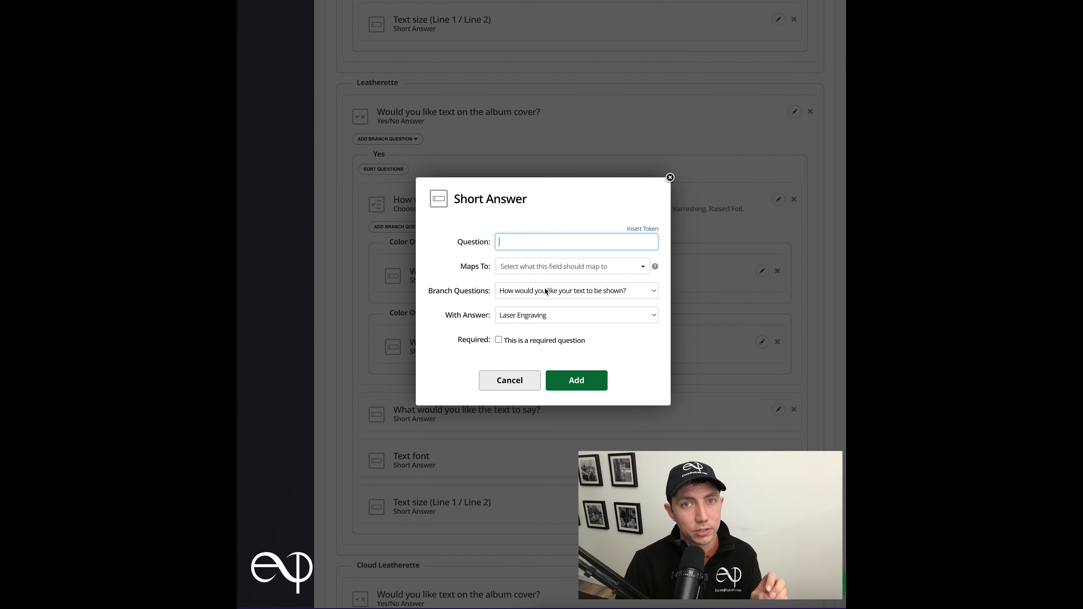
type("What color would you like?")
left_click(576, 315)
left_click(554, 352)
left_click(576, 380)
- Add a "What color would you like?" short-answer branch for Color Overprinting under Cloud Leatherette's text style question
scroll(579, 382, "down", 1)
scroll(579, 385, "down", 10)
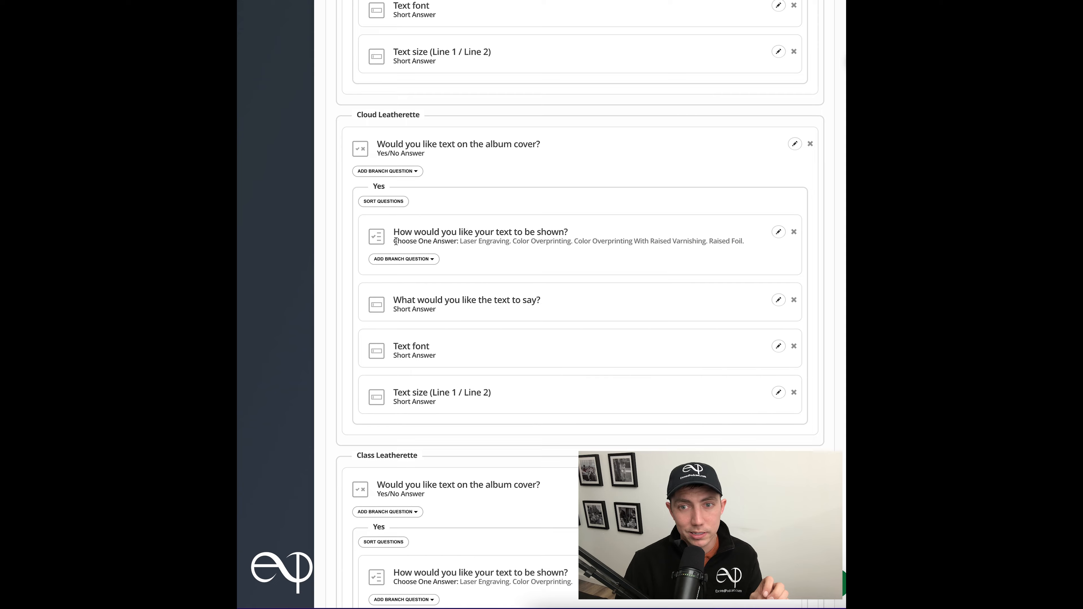
left_click(394, 259)
left_click(415, 276)
type("What color would you like?")
left_click(575, 314)
left_click(532, 327)
left_click(576, 381)
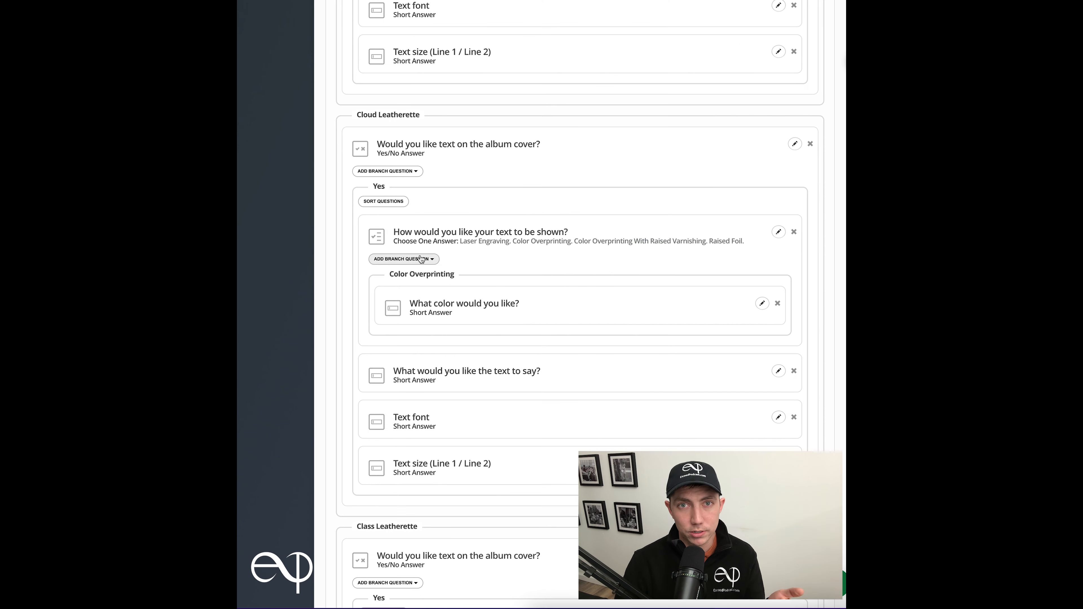
- Add a "What color would you like?" short-answer branch for Color Overprinting With Raised Varnishing under Cloud Leatherette
left_click(394, 259)
left_click(416, 277)
left_click(576, 242)
type("What color would you like?")
left_click(576, 315)
left_click(554, 337)
left_click(577, 380)
- Add a "What color would you like?" short-answer branch for Raised Foil under Cloud Leatherette
left_click(394, 259)
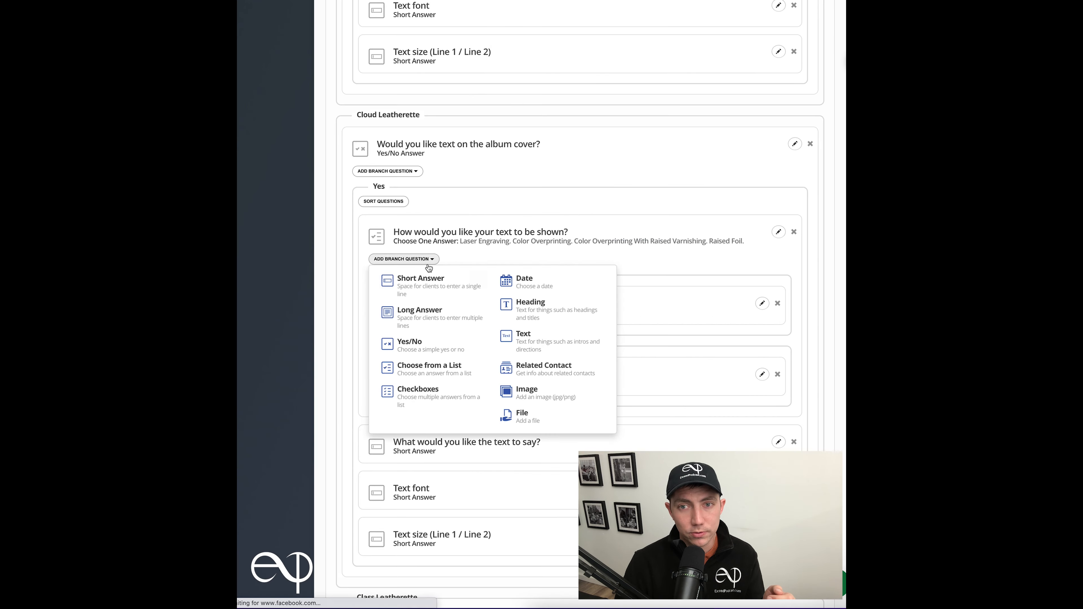
left_click(415, 276)
left_click(575, 242)
type("What color would you like?")
left_click(576, 315)
left_click(564, 350)
left_click(578, 374)
- Add a "What color would you like?" short-answer branch for Color Overprinting under Class Leatherette's text style question
scroll(677, 386, "down", 12)
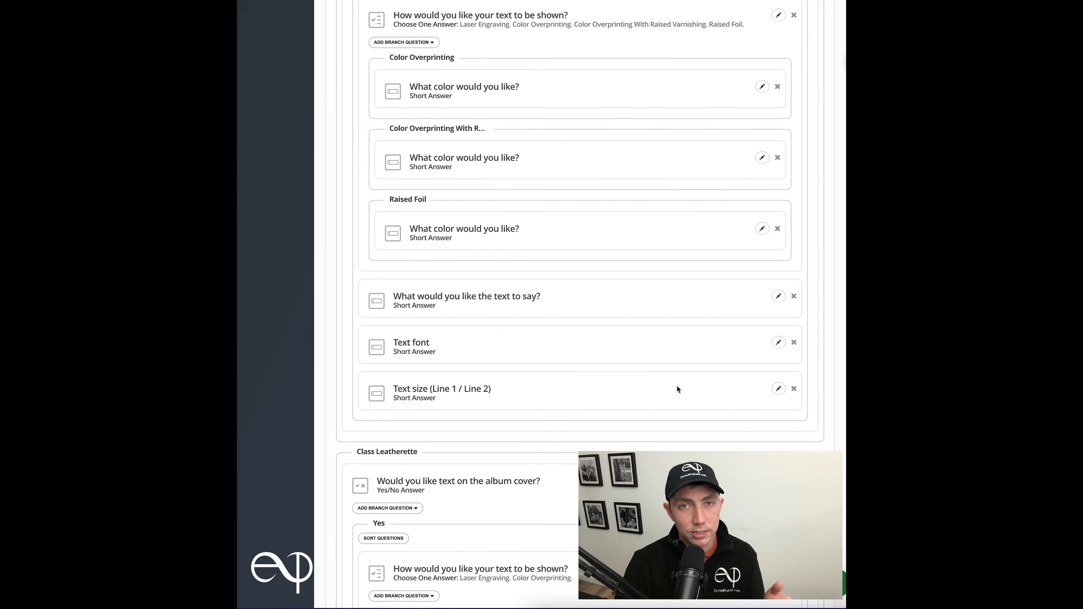
left_click(428, 242)
left_click(416, 264)
left_click(576, 242)
type("What color would you like?")
left_click(575, 315)
left_click(532, 324)
left_click(578, 384)
- Add a "What color would you like?" short-answer branch for Color Overprinting under Maple's text style question
scroll(587, 368, "down", 8)
left_click(404, 292)
left_click(418, 309)
left_click(584, 389)
- Add a "What color would you like?" short-answer branch for Color Overprinting With Raised Varnishing under Maple
left_click(394, 291)
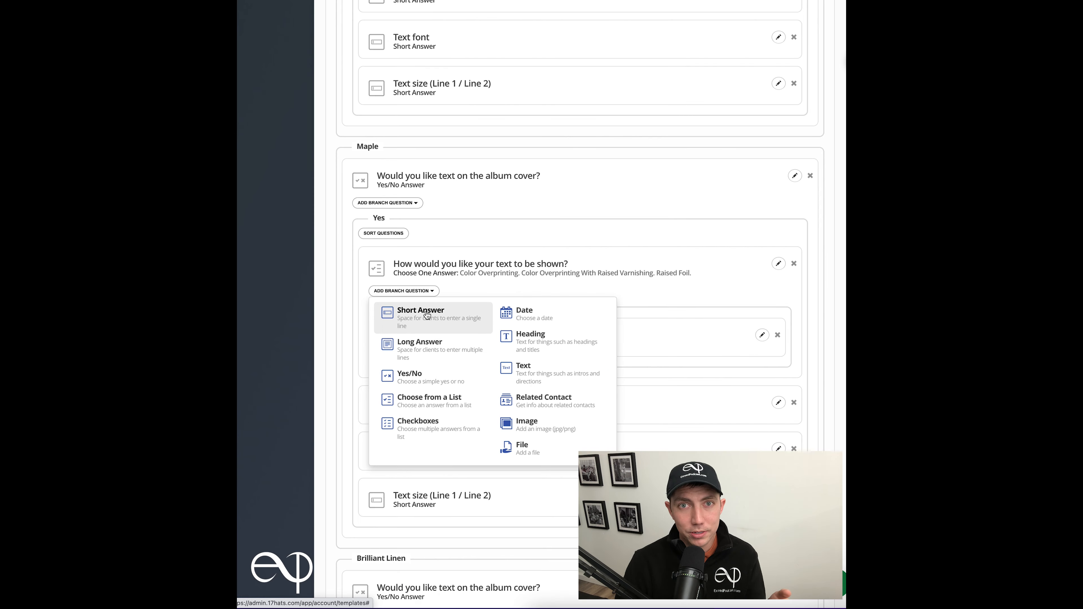
left_click(411, 310)
left_click(551, 314)
left_click(554, 341)
left_click(570, 384)
- Add a "What color would you like?" short-answer branch for Raised Foil under Maple
left_click(394, 291)
left_click(411, 310)
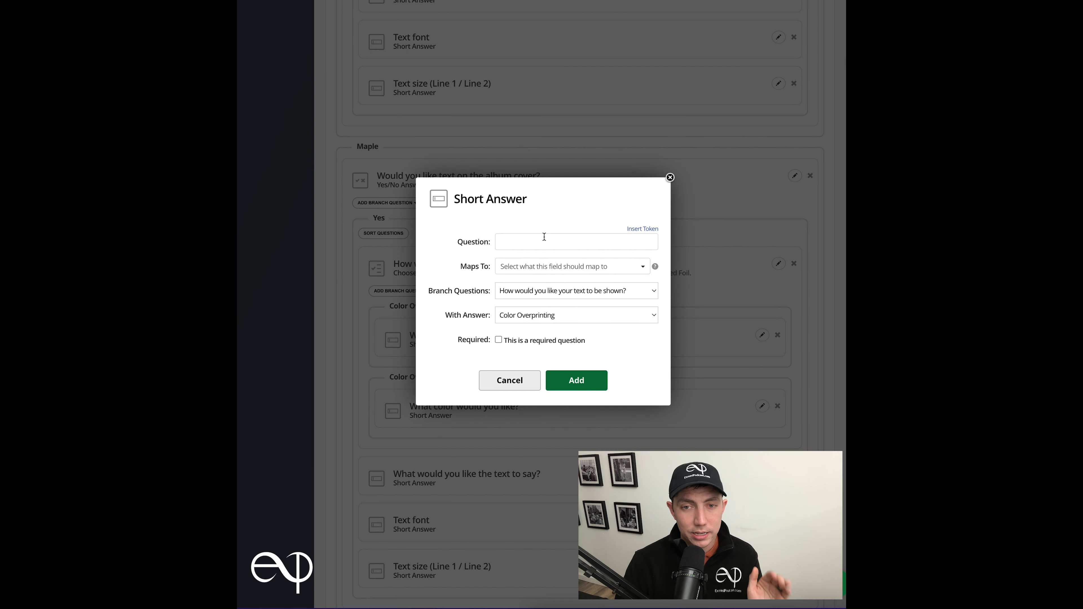
left_click(575, 314)
left_click(520, 339)
left_click(576, 380)
- Add a "What color would you like?" short-answer branch for Color Overprinting under Wood Fiber's text style question
scroll(591, 424, "down", 15)
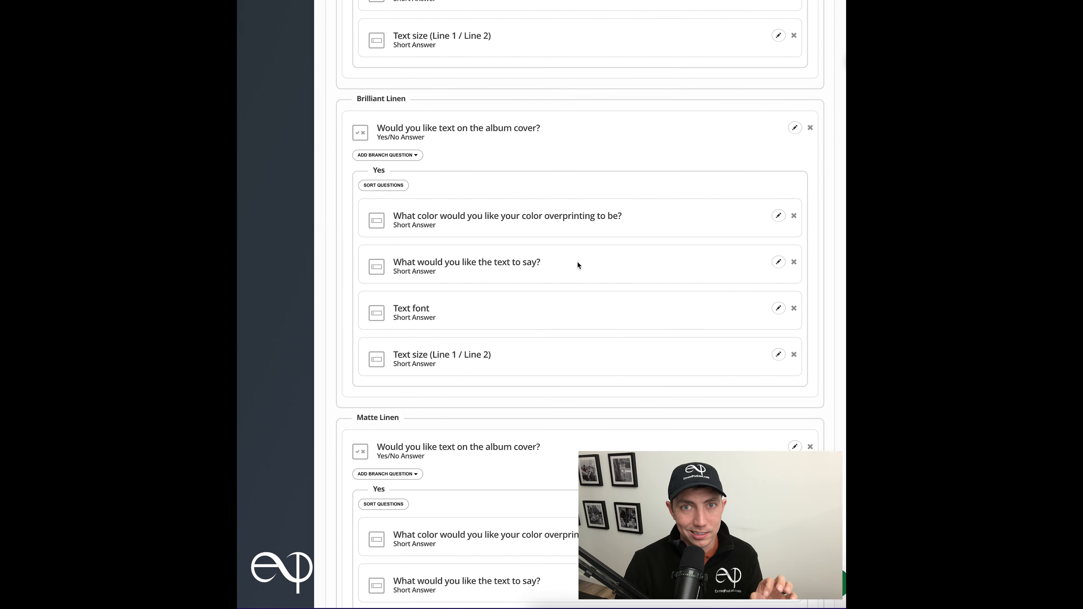
scroll(577, 261, "down", 3)
left_click(432, 234)
left_click(450, 252)
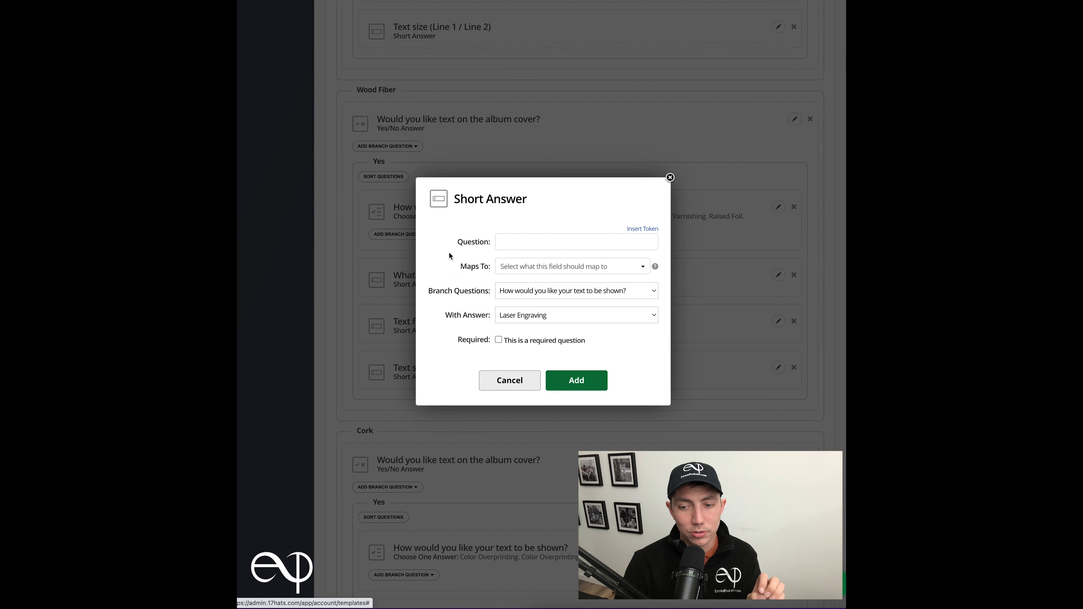
left_click(571, 242)
type("What color would you like?")
left_click(555, 315)
left_click(550, 333)
left_click(577, 377)
- Add a "What color would you like?" short-answer branch for Color Overprinting With Raised Varnishing under Wood Fiber
left_click(403, 234)
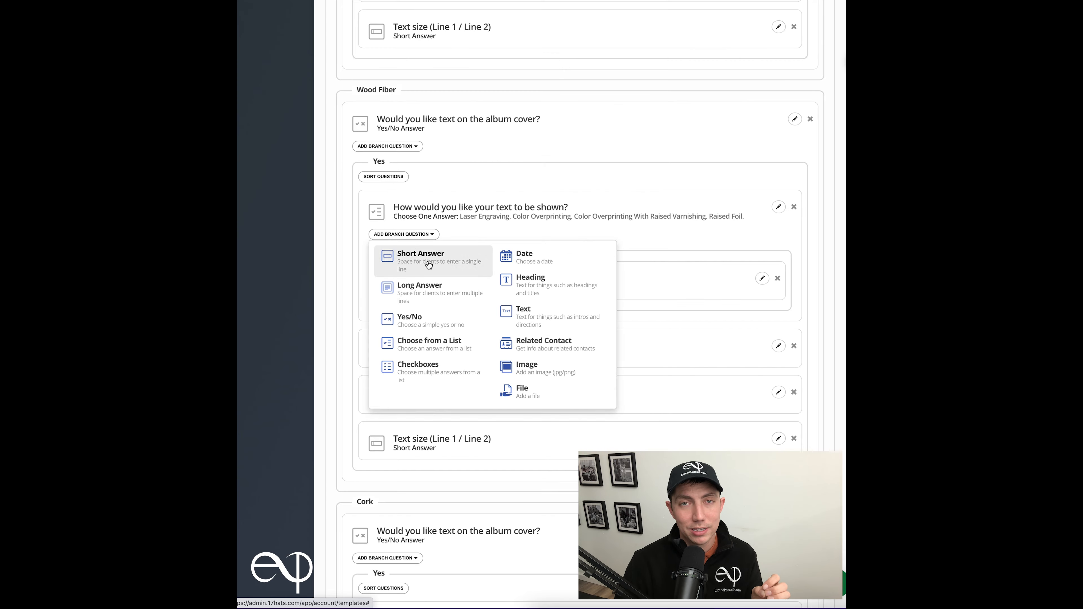
left_click(440, 268)
left_click(567, 242)
type("What color would you like?")
left_click(563, 317)
left_click(563, 340)
left_click(573, 380)
- Add a "What color would you like?" short-answer branch for Raised Foil under Wood Fiber
left_click(415, 235)
left_click(441, 259)
left_click(554, 242)
type("What color would you like?")
left_click(563, 315)
left_click(574, 348)
left_click(595, 375)
- Add a "What color would you like?" short-answer branch for Color Overprinting under Cork's text style question
scroll(545, 372, "down", 8)
scroll(546, 373, "down", 3)
left_click(404, 241)
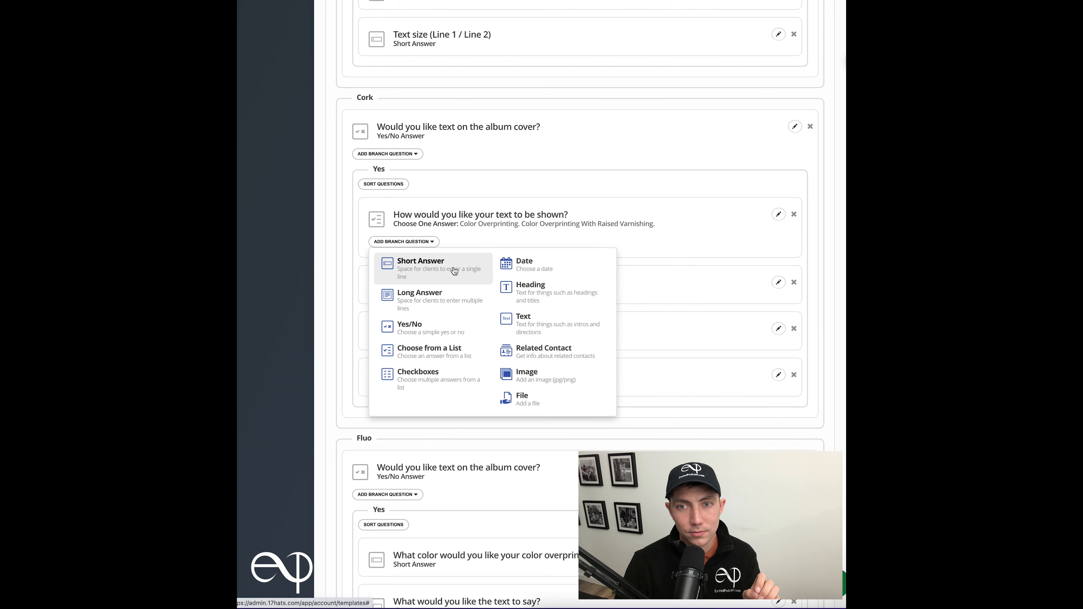
left_click(422, 258)
left_click(530, 238)
type("What color would you like?")
left_click(576, 380)
- Add a "What color would you like?" short-answer branch for Color Overprinting With Raised Varnishing under Cork
left_click(419, 243)
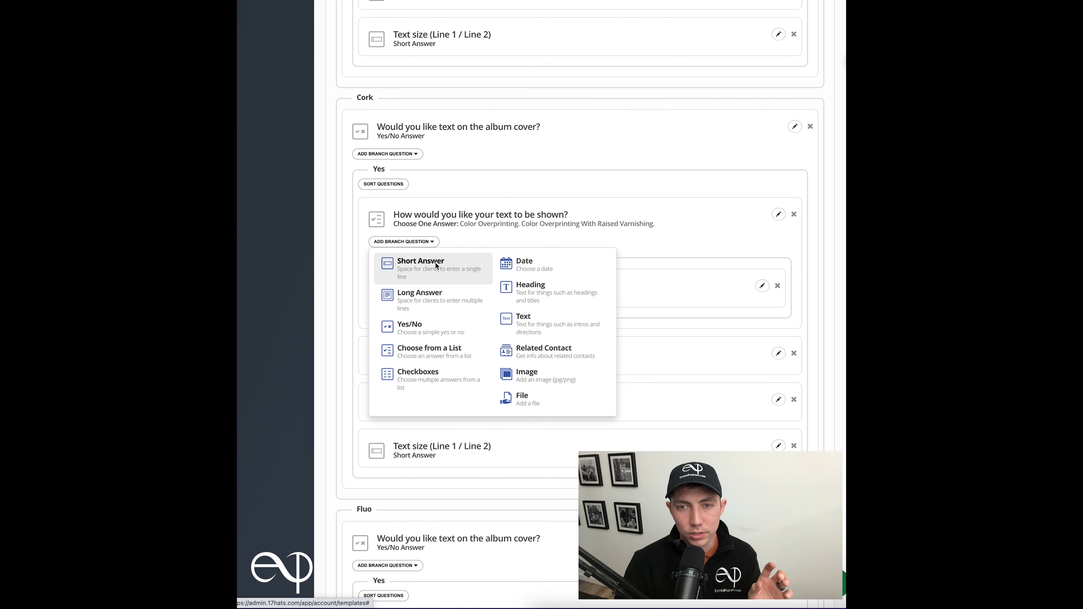
left_click(435, 261)
type("What color would you like?")
left_click(569, 315)
left_click(568, 323)
left_click(582, 379)
- Delete the stray unbranched "What color would you like?" question at the end of the questionnaire
scroll(584, 377, "down", 10)
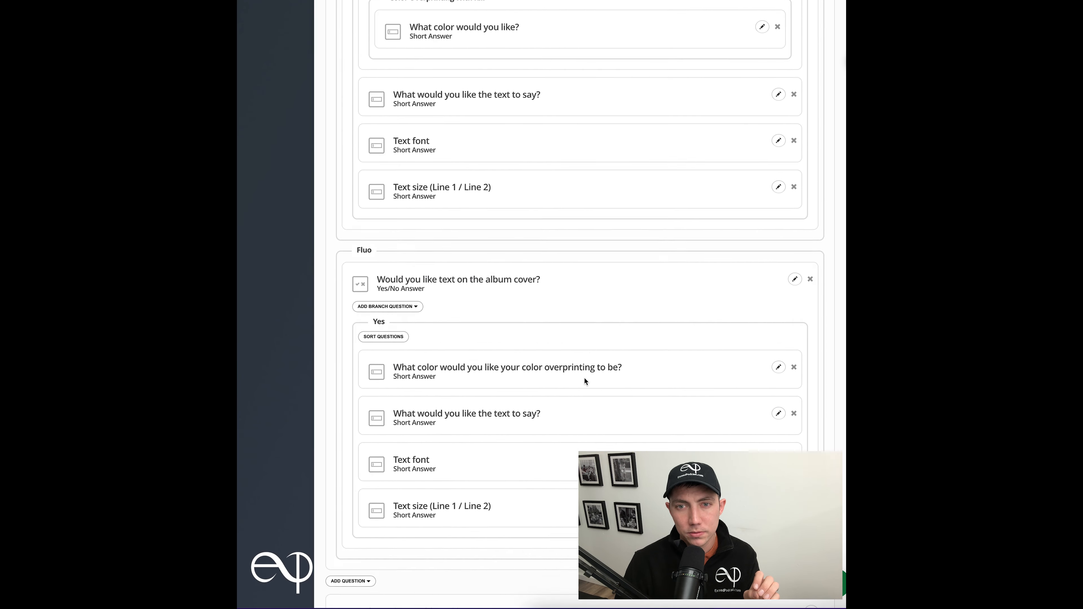
scroll(591, 299, "down", 2)
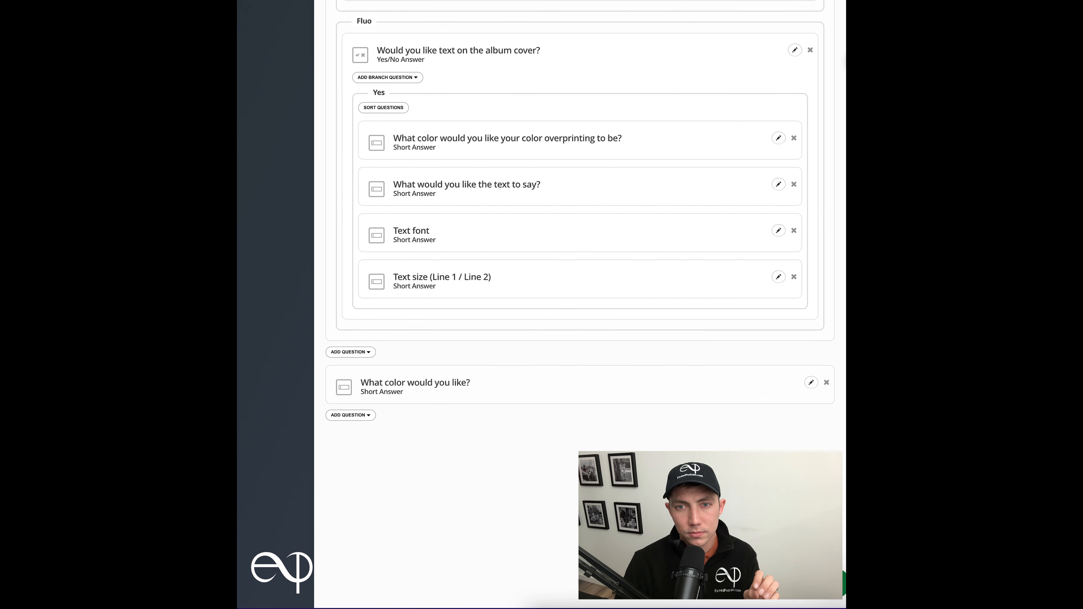
left_click(826, 382)
left_click(578, 312)
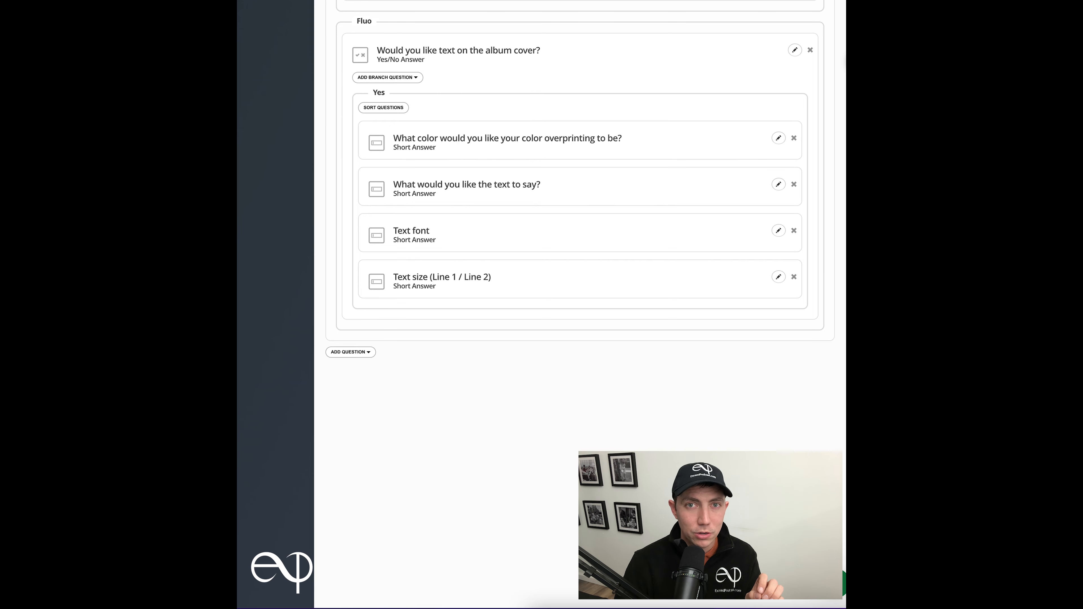
- Add an "Album Box Details" heading at the end of the questionnaire
left_click(360, 356)
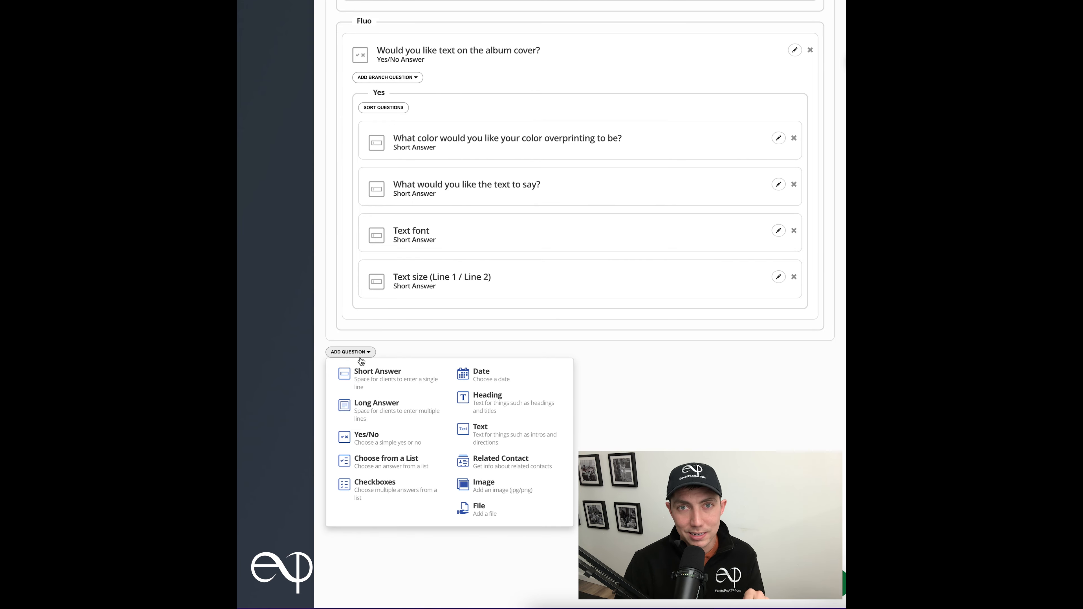
left_click(512, 406)
left_click(583, 295)
type("Album Box Details")
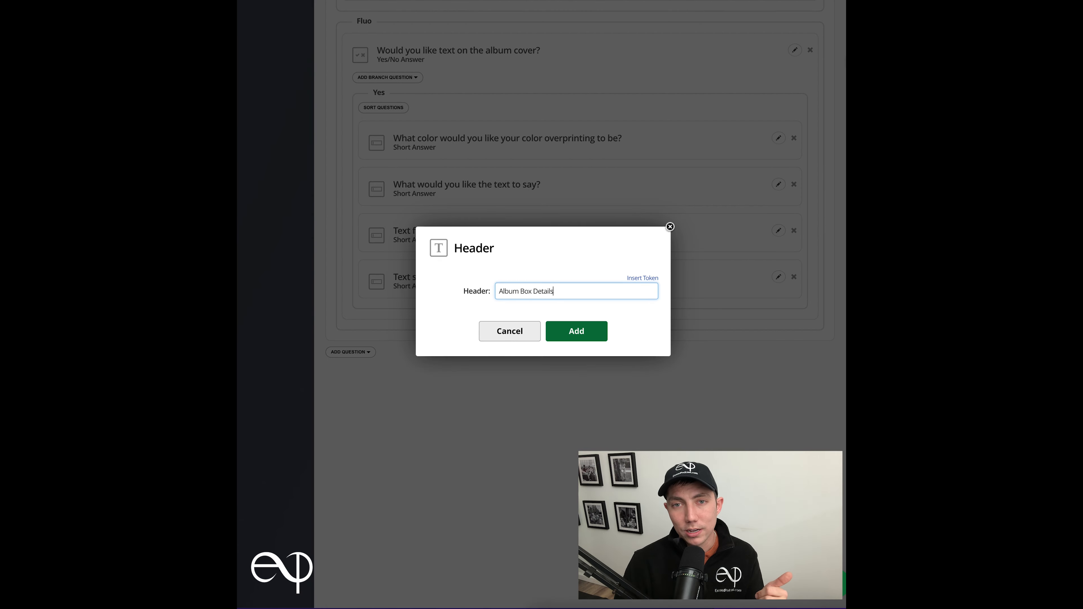
left_click(599, 334)
- Add a required Yes/No question "Would you like a custom logo, brand, or overlay on the cover of your box?" below the Album Box Details heading
scroll(599, 334, "up", 20)
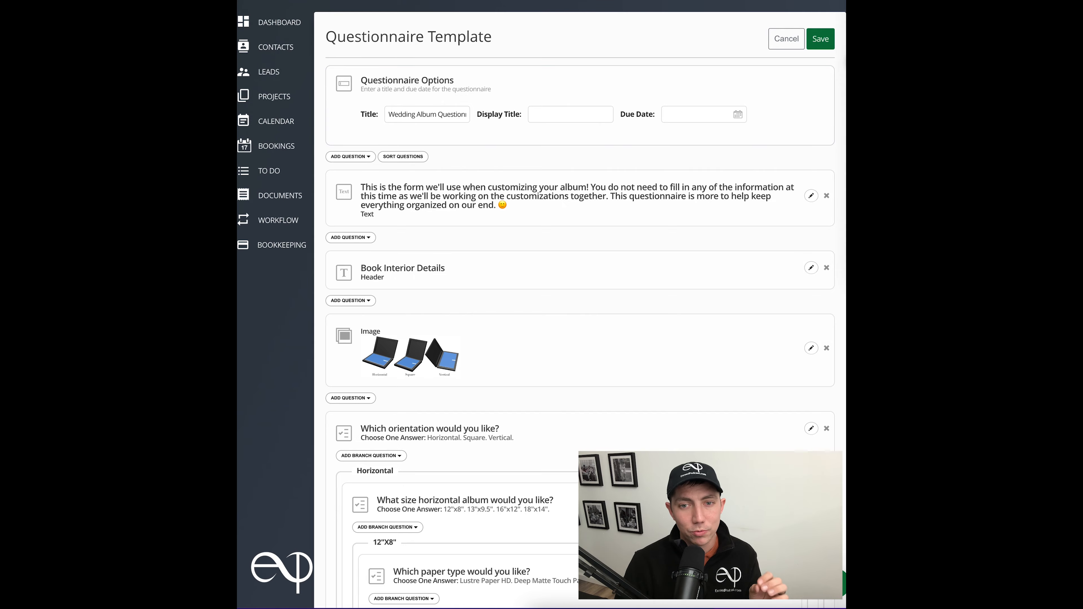
scroll(510, 425, "down", 20)
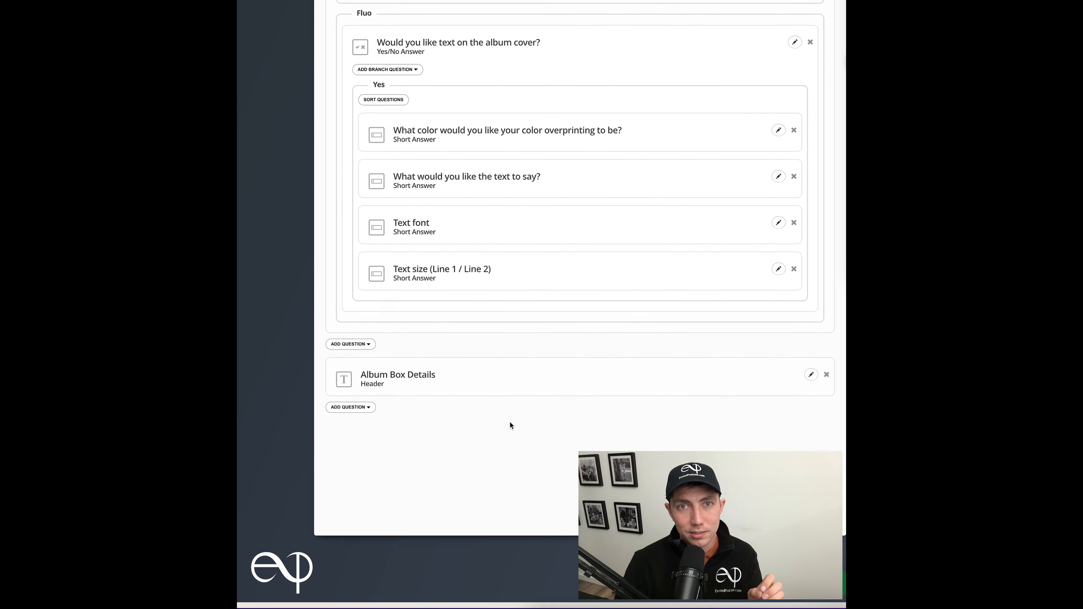
left_click(358, 413)
left_click(458, 454)
type("W")
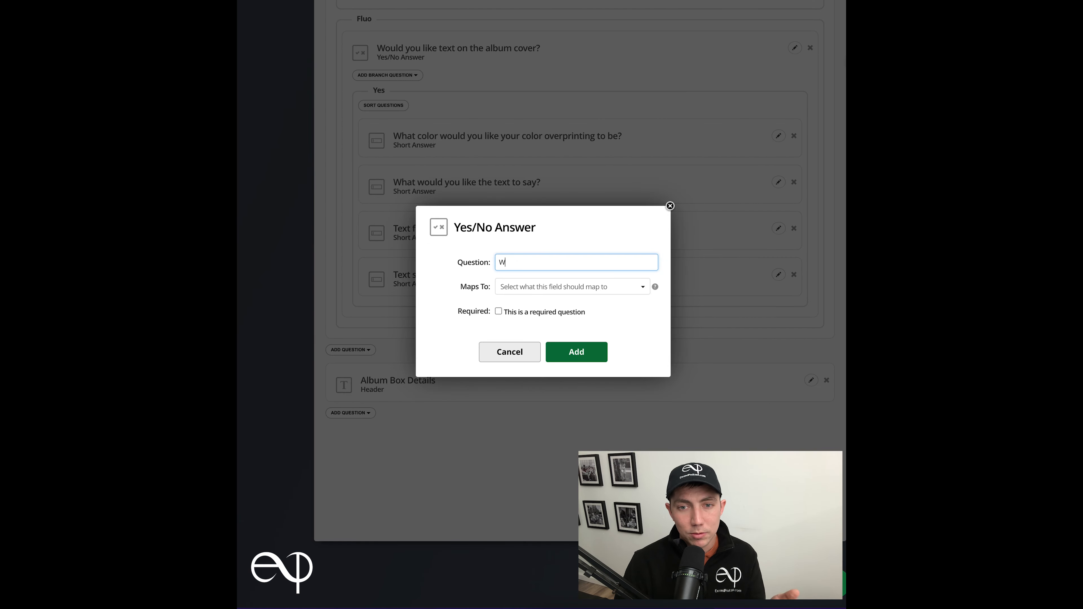
type("ould you like a ")
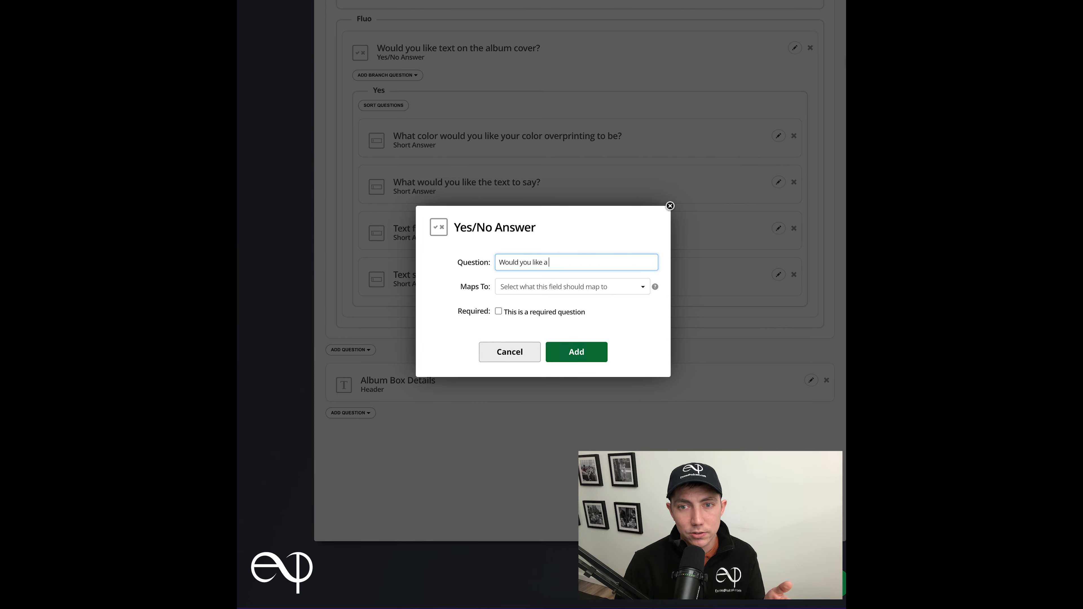
type("custom logo, brand, or overaly on the")
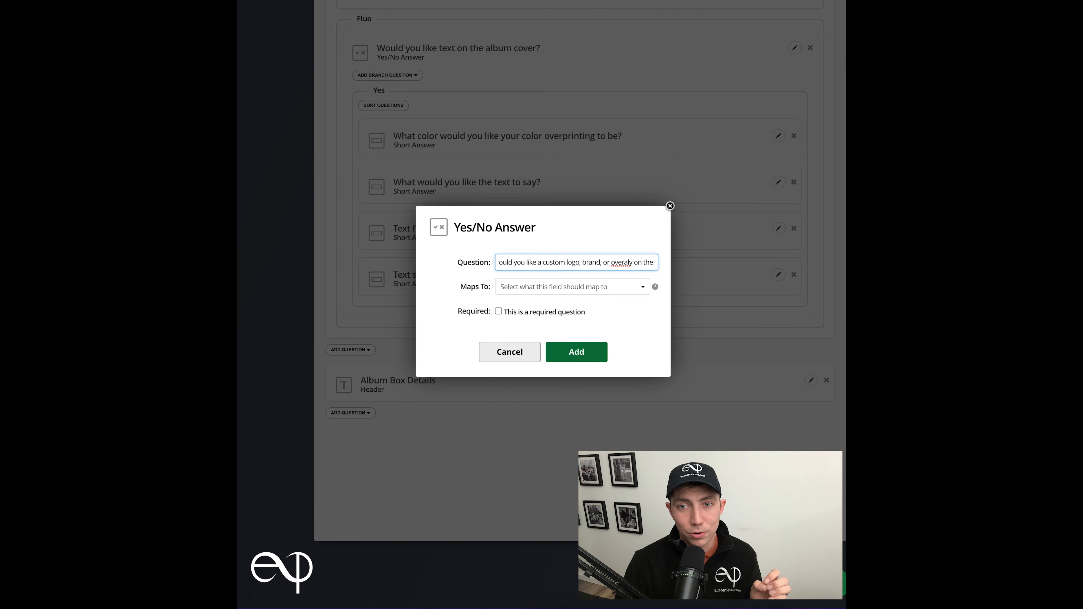
type(" cover of your")
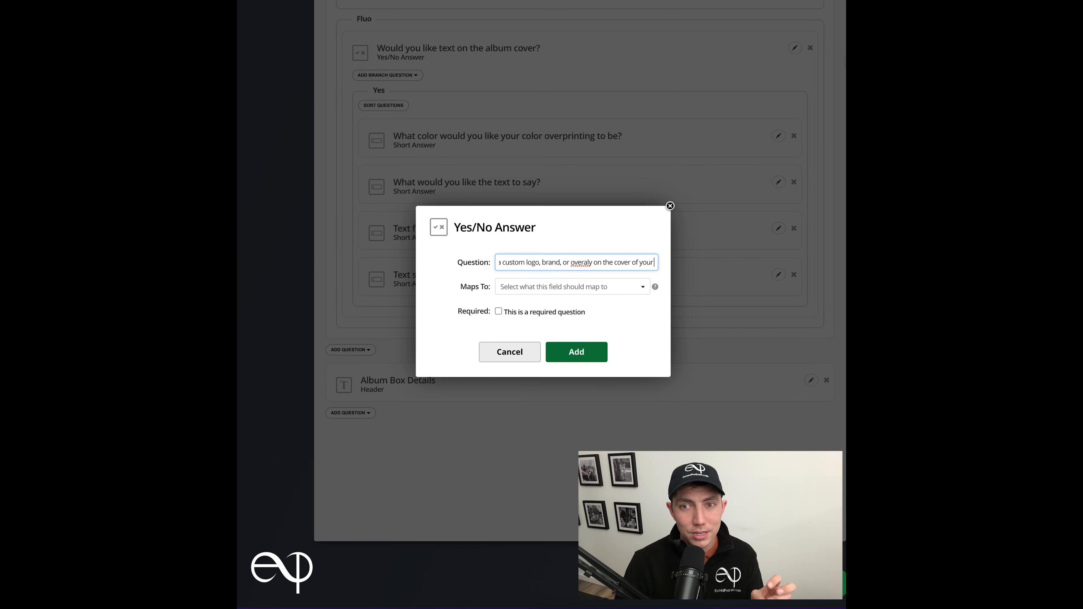
type(" box?")
left_click(573, 262)
key("BackSpace")
key("BackSpace")
type("la")
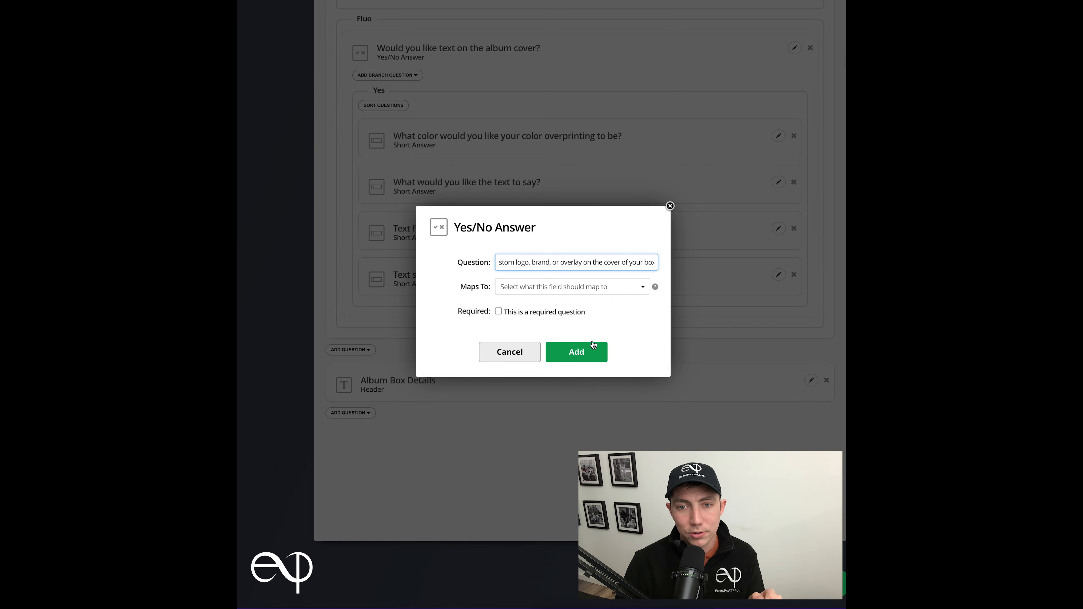
left_click(499, 311)
left_click(591, 352)
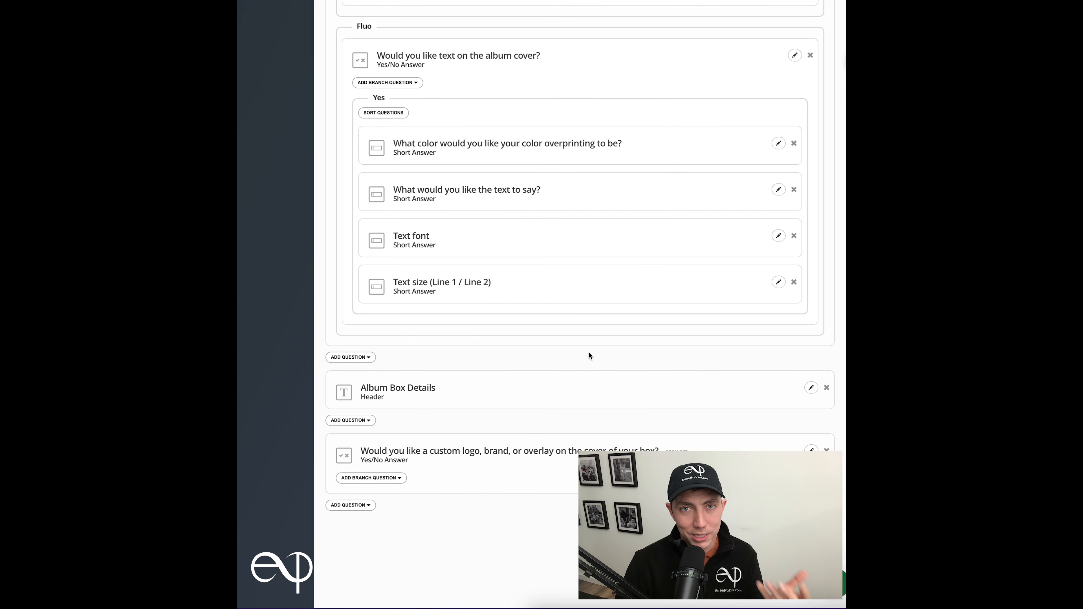
- Add a file upload branch reading "Please place the logo, brand, or overlay here." for the Yes answer of the custom logo question
left_click(371, 478)
left_click(495, 537)
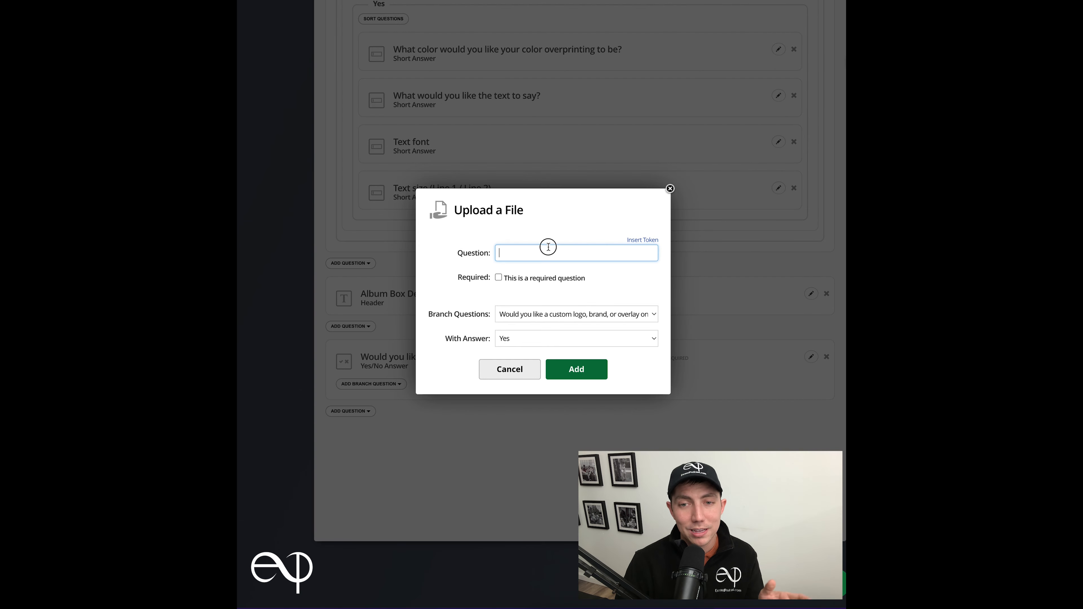
type("Please place te")
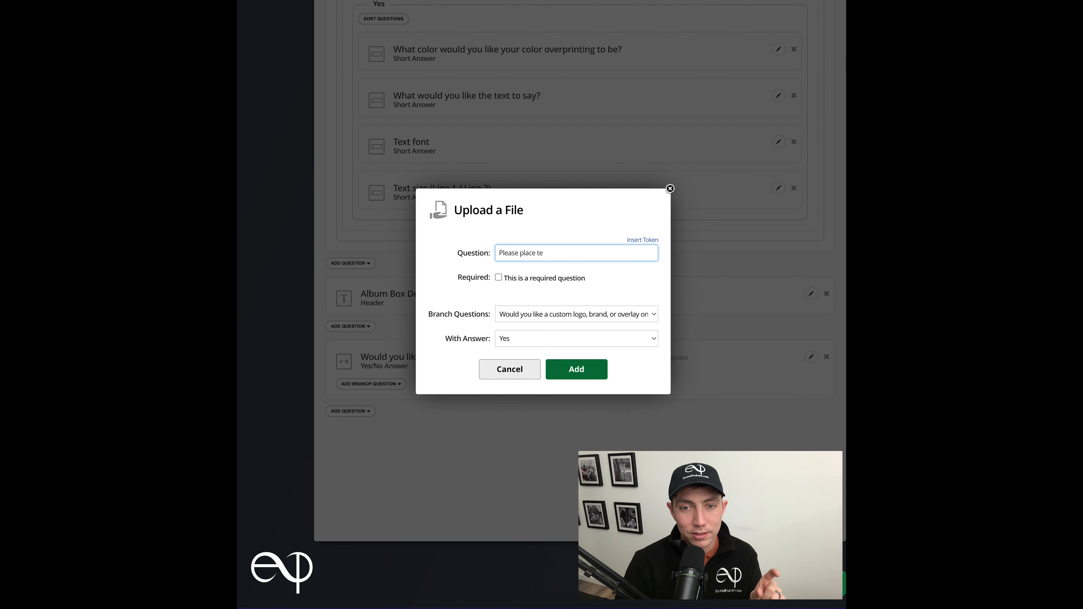
type("h logo, brand, or orverlay here.")
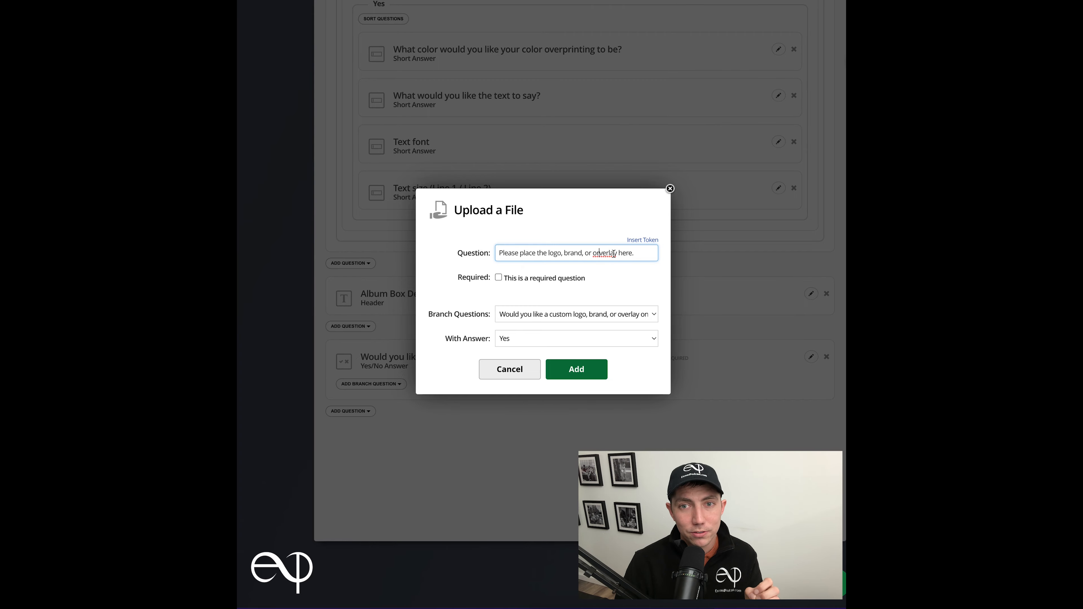
key("BackSpace")
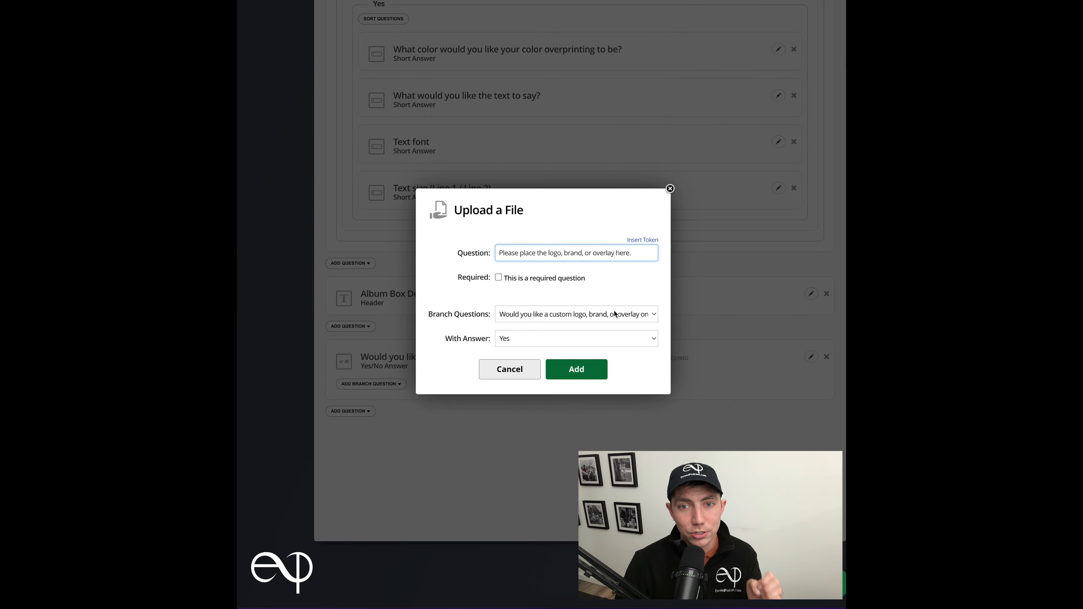
left_click(585, 368)
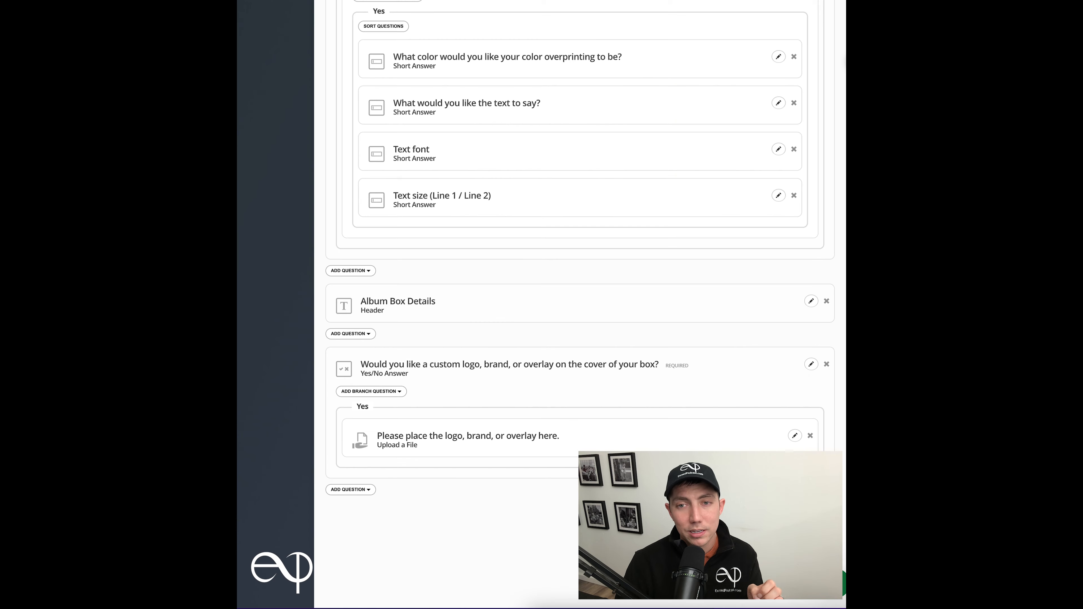
- Start a required choose-from-a-list question at the end asking "What finish would you like on your album box?"
left_click(364, 490)
scroll(364, 490, "down", 2)
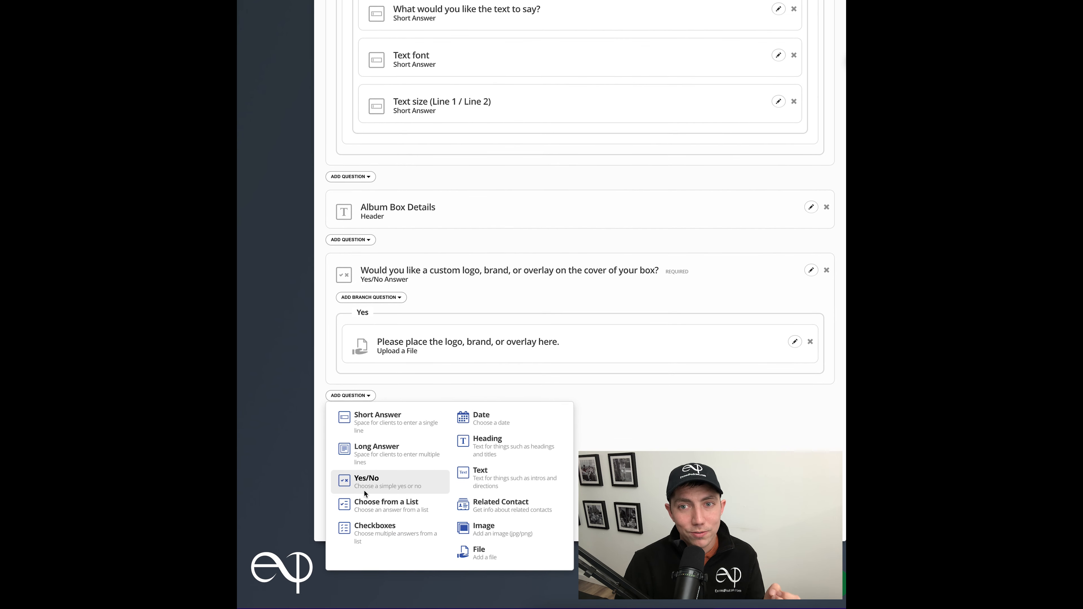
left_click(398, 507)
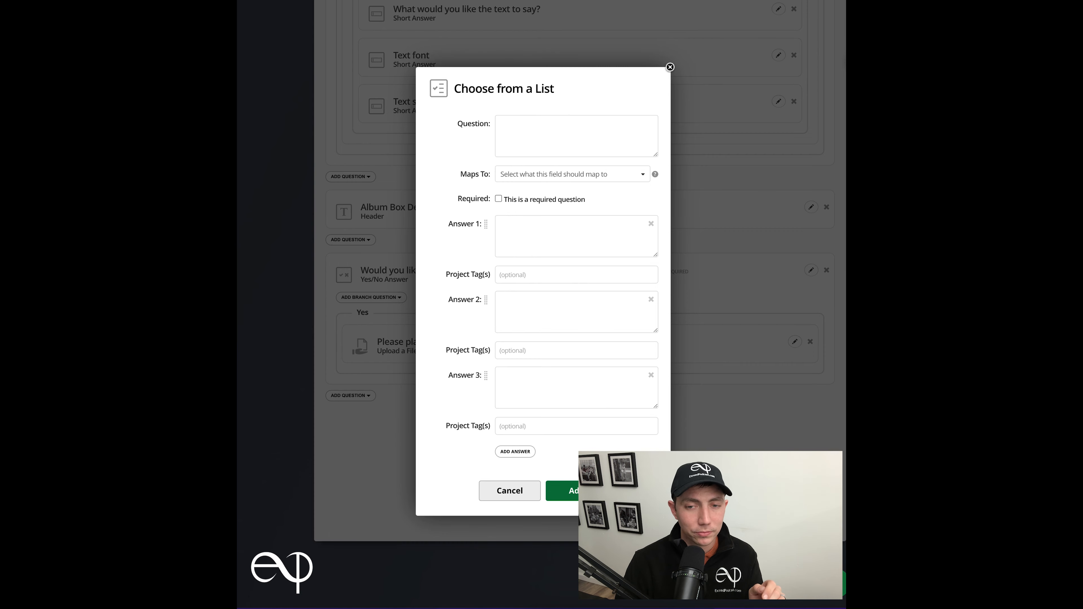
left_click(593, 129)
type("What finish would")
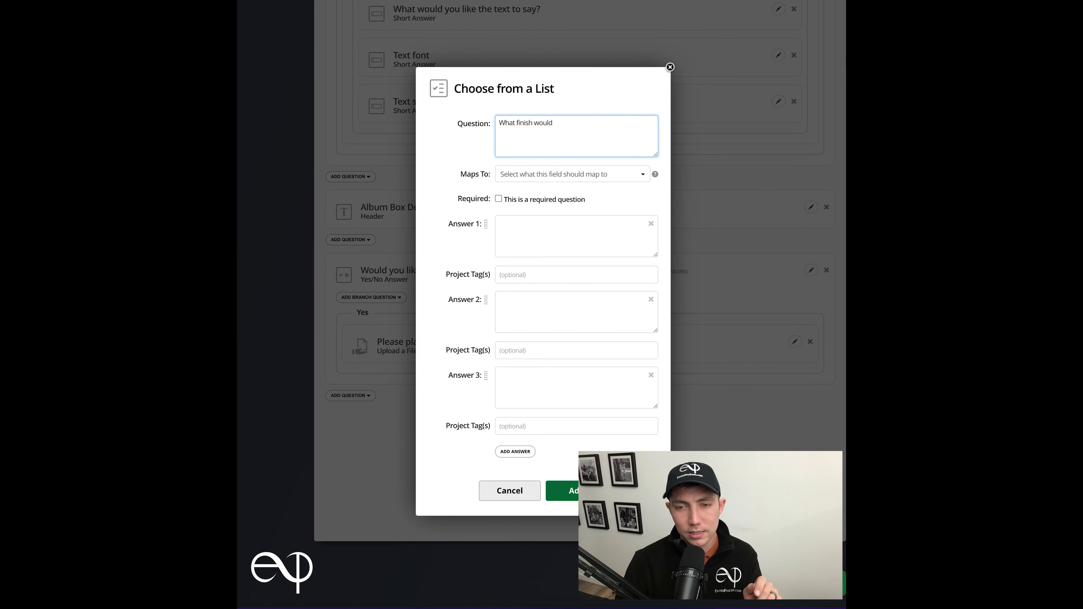
type(" you ike on  like on the")
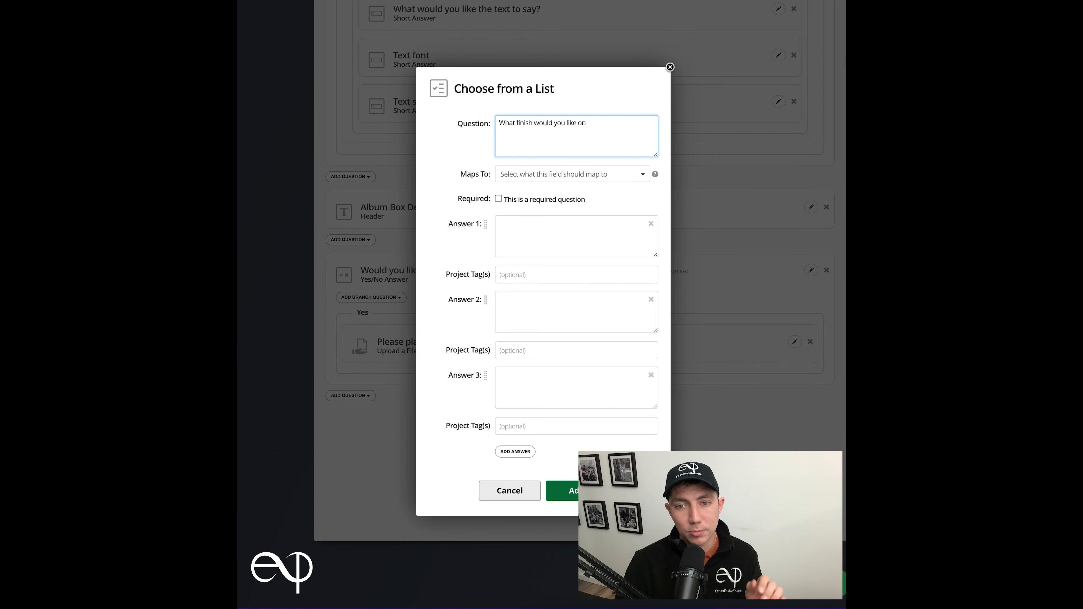
left_click(498, 199)
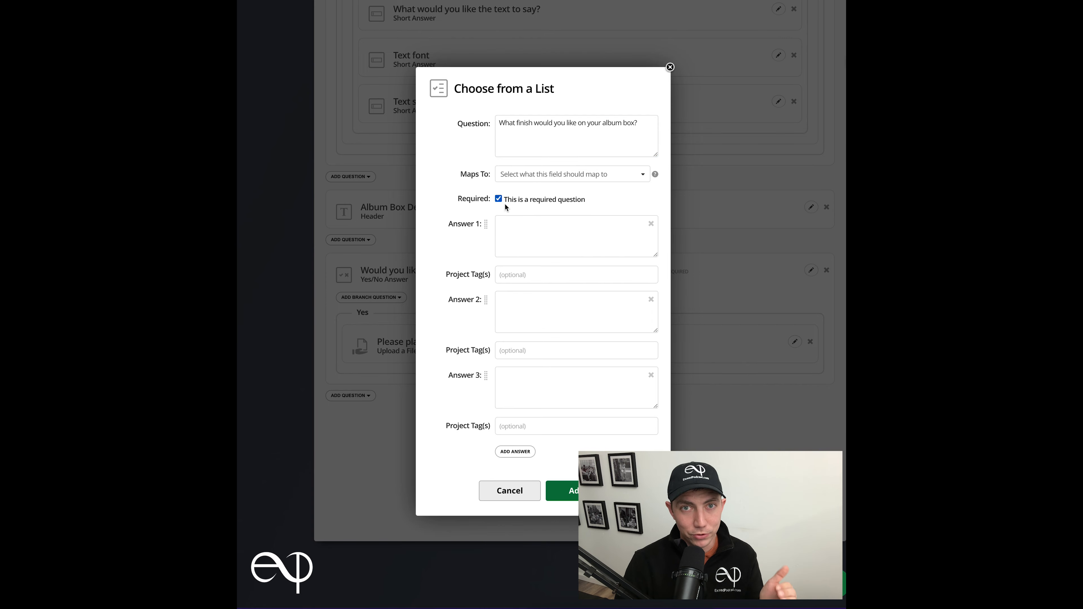
- Enter Leather, Touch and Leatherette as the first three answers of the box finish question
left_click(557, 240)
type("Leather")
key("Tab")
type("Touch")
key("Tab")
type("L")
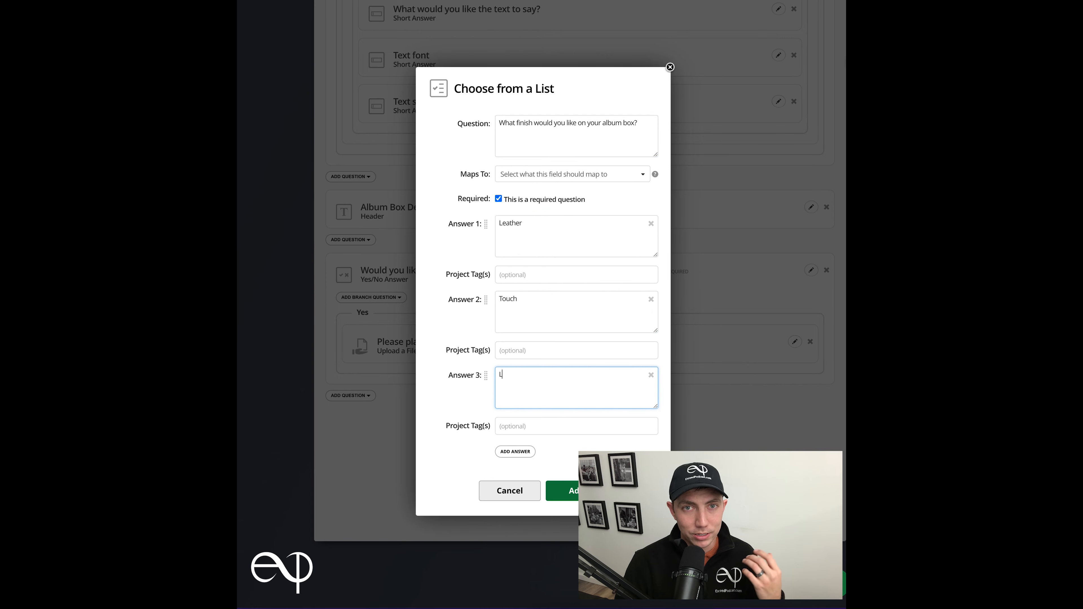
type("eatherette")
- Add more answer slots to the finish question and enter Cloud Leatherette and Class Leatherette as answers 4 and 5
left_click(515, 450)
left_click(515, 525)
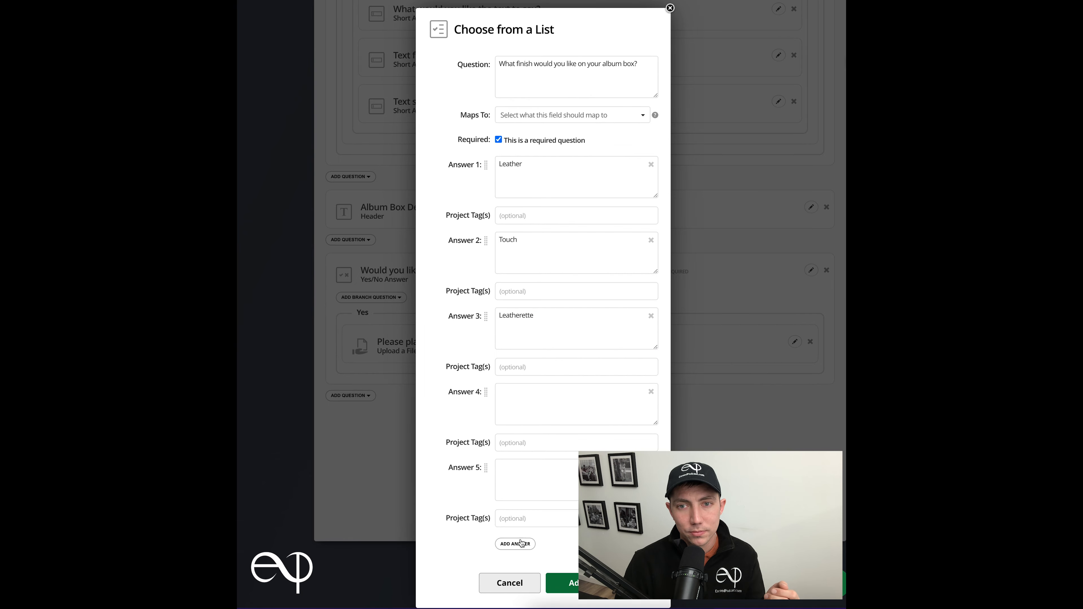
left_click(515, 546)
left_click(523, 546)
left_click(517, 547)
left_click(540, 182)
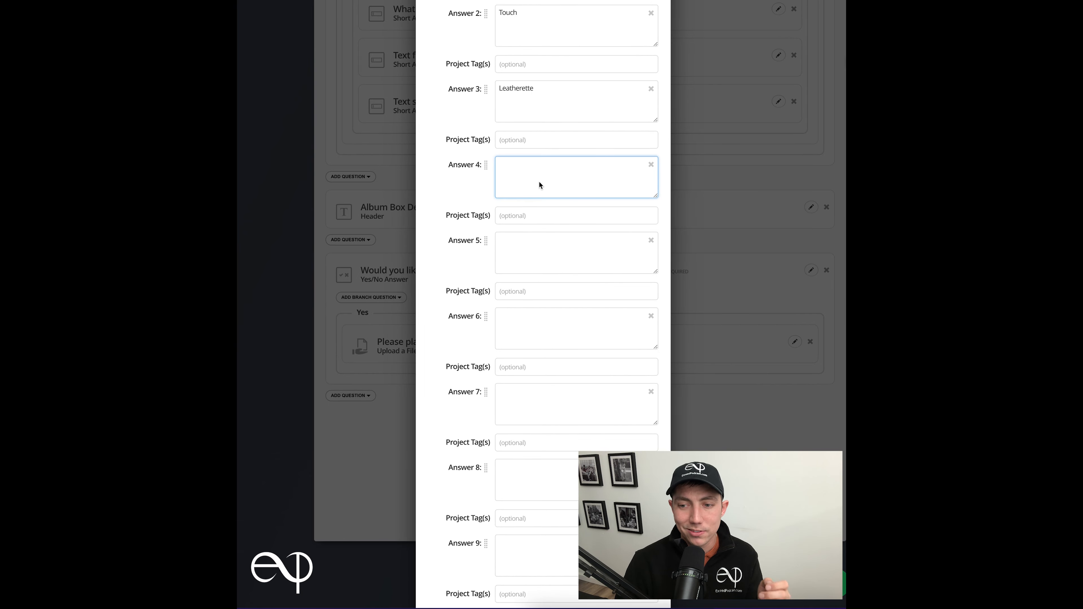
type("Cloud Leatherette")
key("Tab")
key("Tab")
type("C")
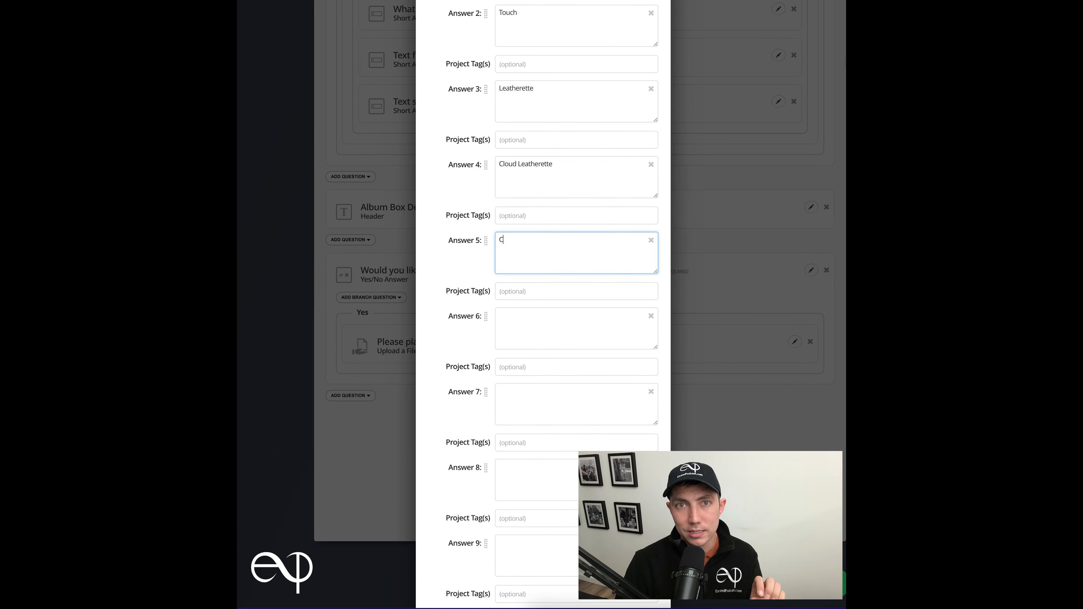
key("Tab")
key("Tab")
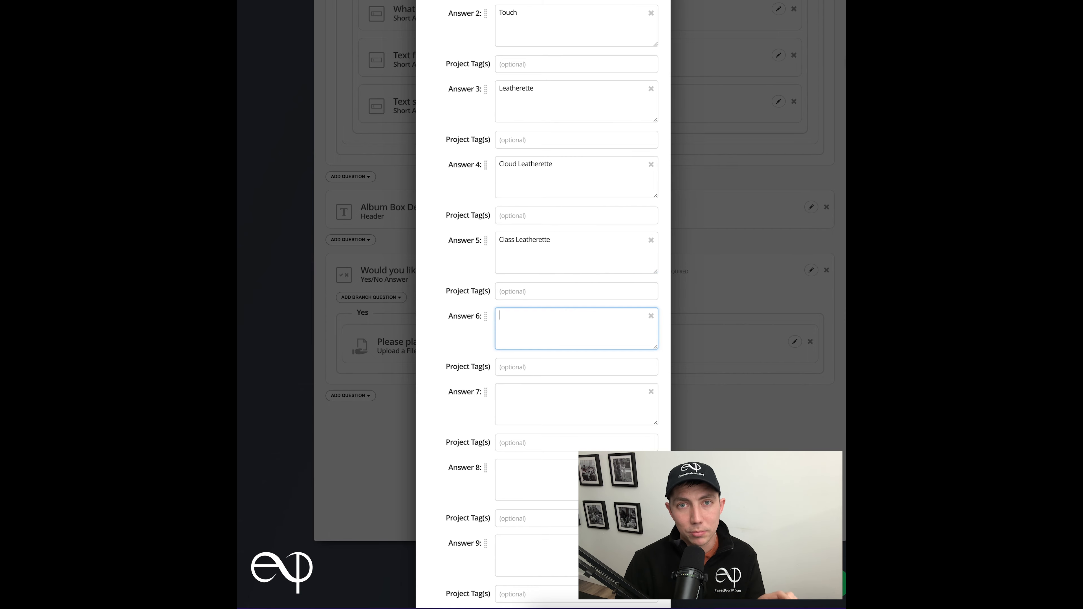
- Enter Maple, Brilliant Linen, Matte Linen and Wood Fiber as answers 6 to 9 of the box finish question
type("Maple")
key("Tab")
key("Tab")
type("Brilliant")
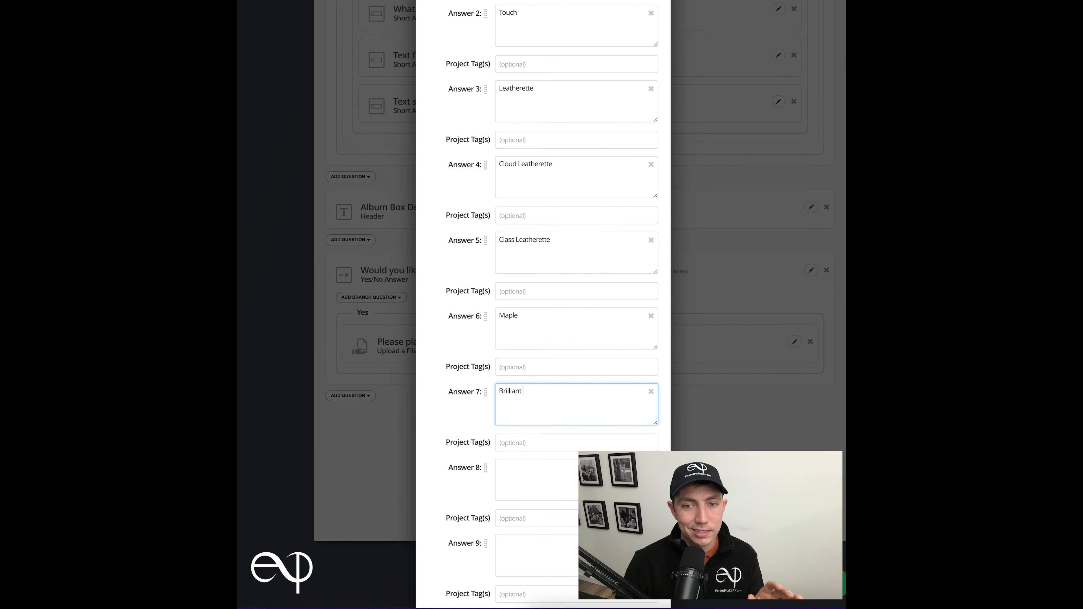
type(" Linen")
key("Tab")
key("Tab")
type("Matte Linen")
key("Tab")
key("Tab")
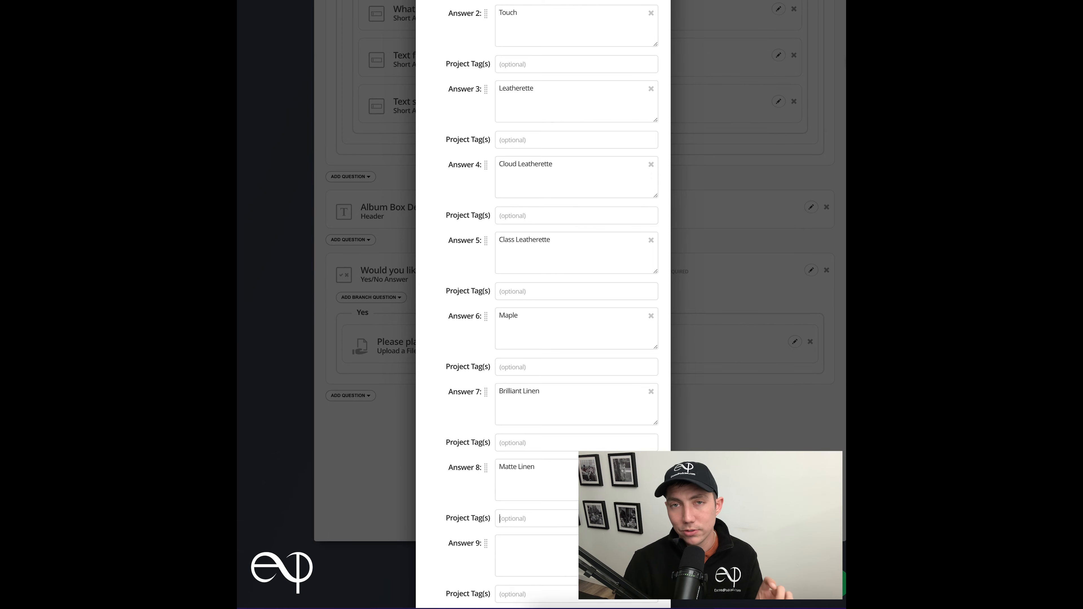
type("Wood Fiber")
key("Tab")
key("Tab")
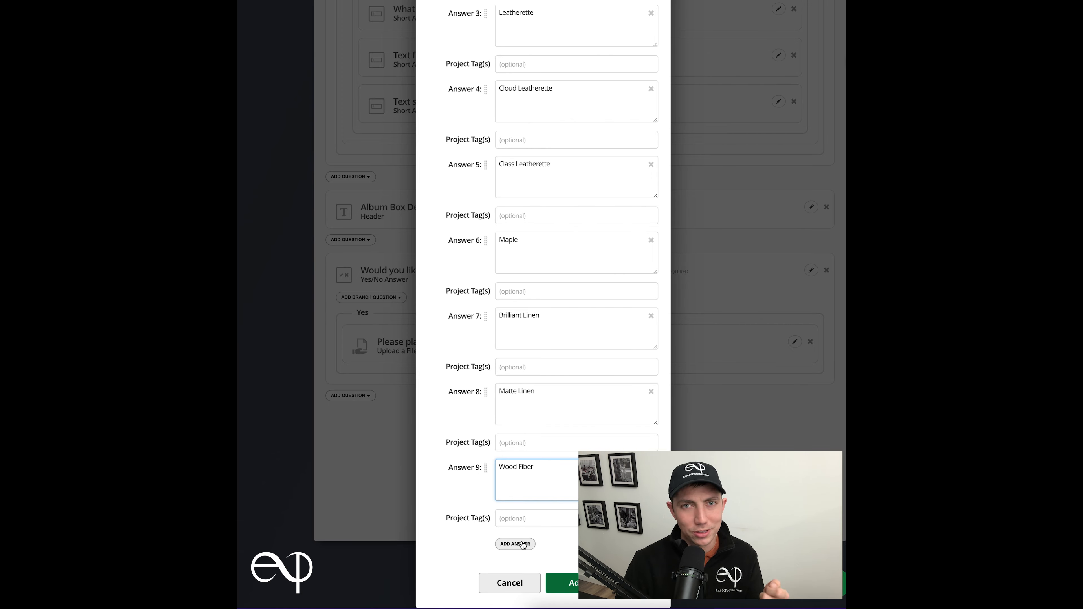
- Replace the Class Leatherette answer by adding Cork and Fluo at the end of the list, and add the finish question
key("Return")
left_click_drag(486, 164, 447, 469)
type("Cork")
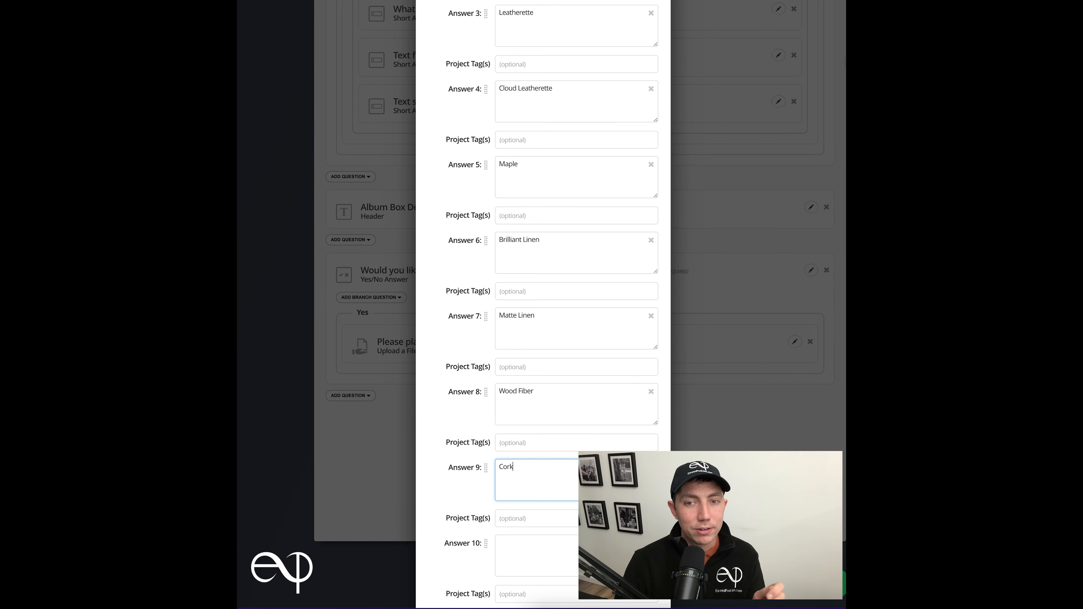
key("Tab")
key("Tab")
type("F")
scroll(537, 299, "down", 3)
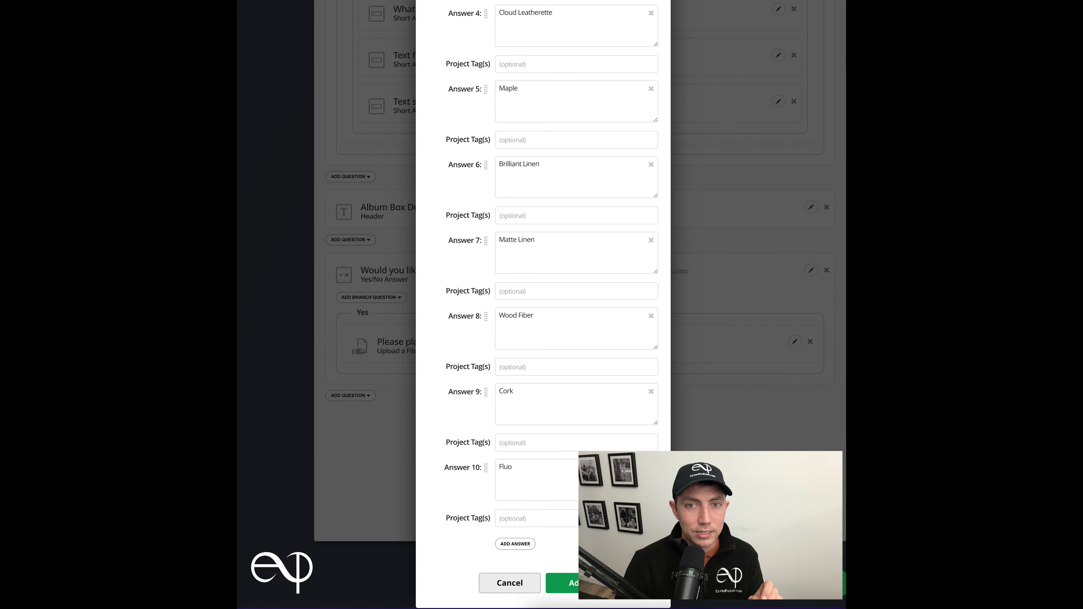
left_click(554, 583)
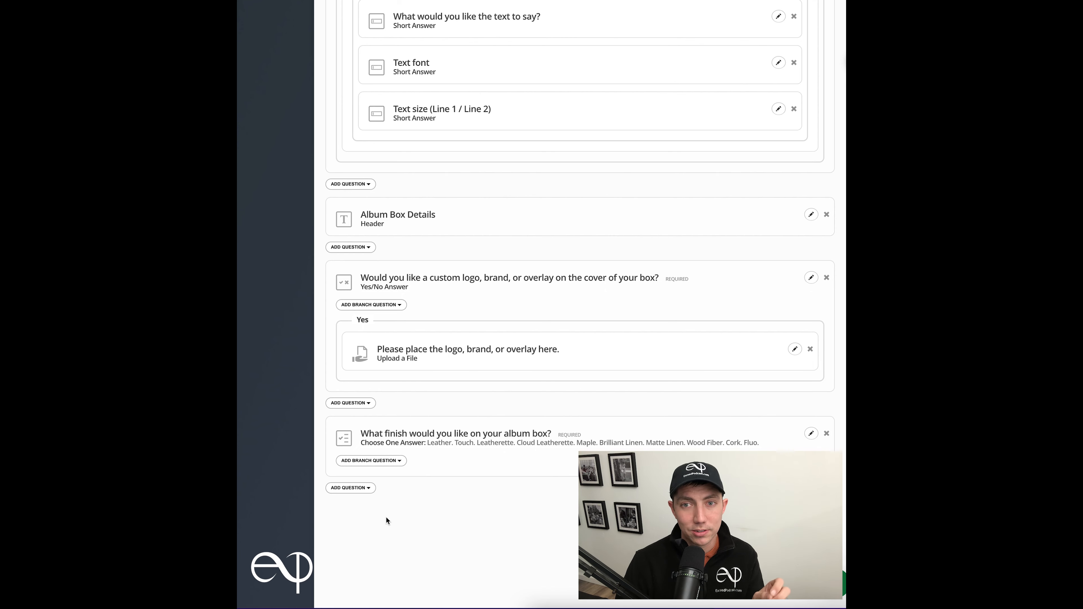
- Add a Yes/No branch question "Would you like text on the box?" for the Leather finish, copying its wording for reuse
left_click(392, 460)
left_click(368, 544)
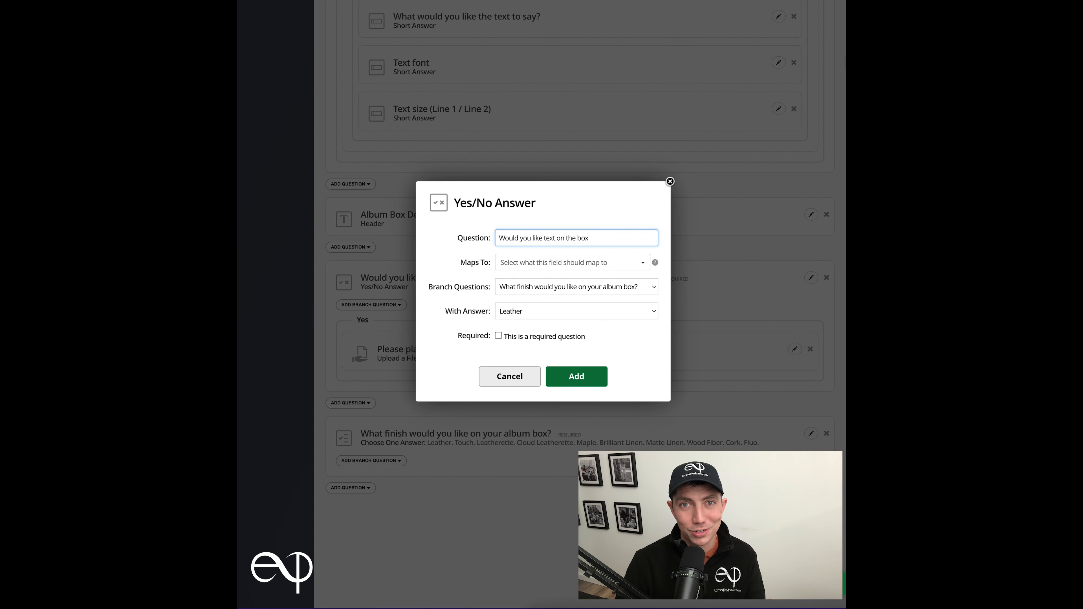
type("?")
key("ctrl+a")
key("super+c")
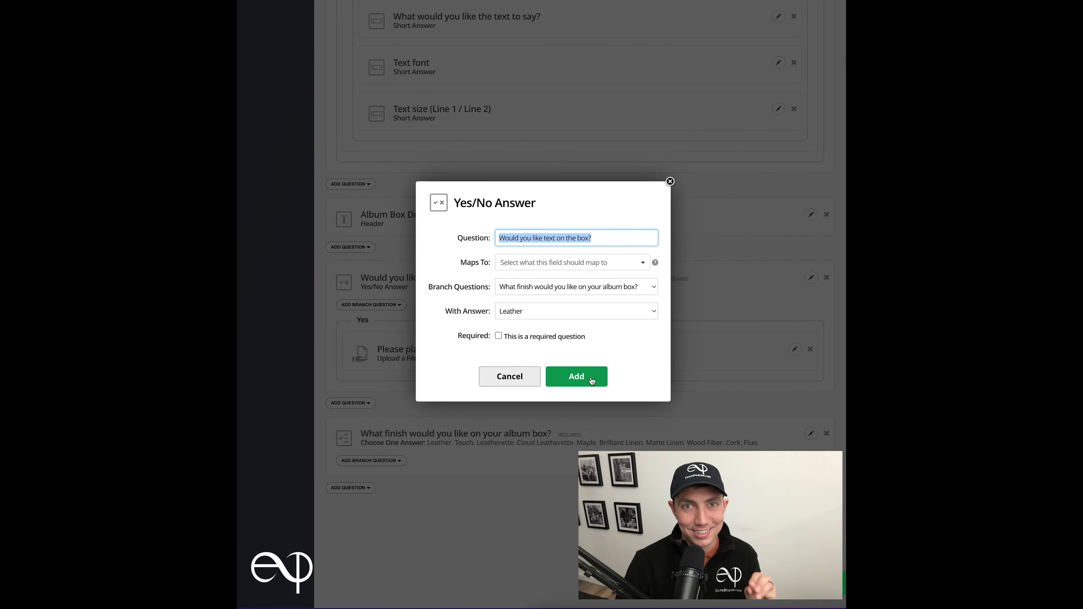
left_click(597, 374)
- Add the copied "Would you like text on the box?" Yes/No question as a branch for the Touch finish
left_click(388, 461)
left_click(379, 546)
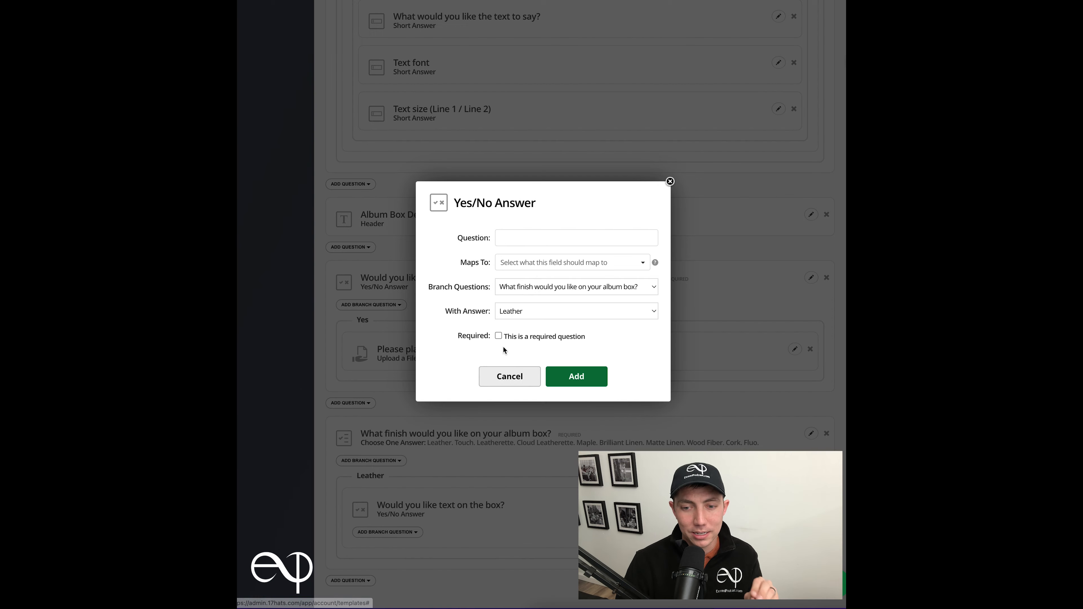
key("super+v")
left_click(536, 315)
left_click(538, 323)
left_click(577, 376)
- Add the same Yes/No text question as a branch for the remaining box finishes, including Leatherette, Cloud Leatherette, Maple, Brilliant Linen and Matte Linen
left_click(380, 461)
left_click(380, 546)
left_click(538, 313)
left_click(539, 357)
left_click(576, 376)
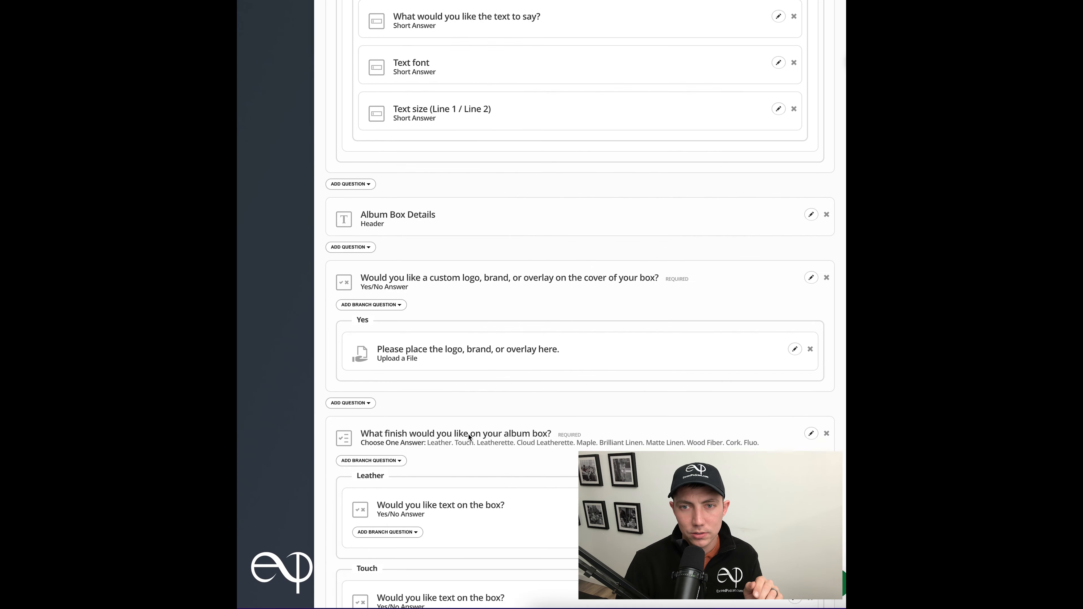
left_click(372, 205)
left_click(402, 290)
key("super+v")
left_click(550, 314)
left_click(556, 413)
left_click(576, 376)
- Add a list branch question "How would you like your text to be shown?" for Leather, with answers including Laser Engraving and Color Overprinting
left_click(387, 215)
left_click(384, 286)
type("How would you like  your text to be shown?")
left_click(571, 260)
type("Laser Engraving")
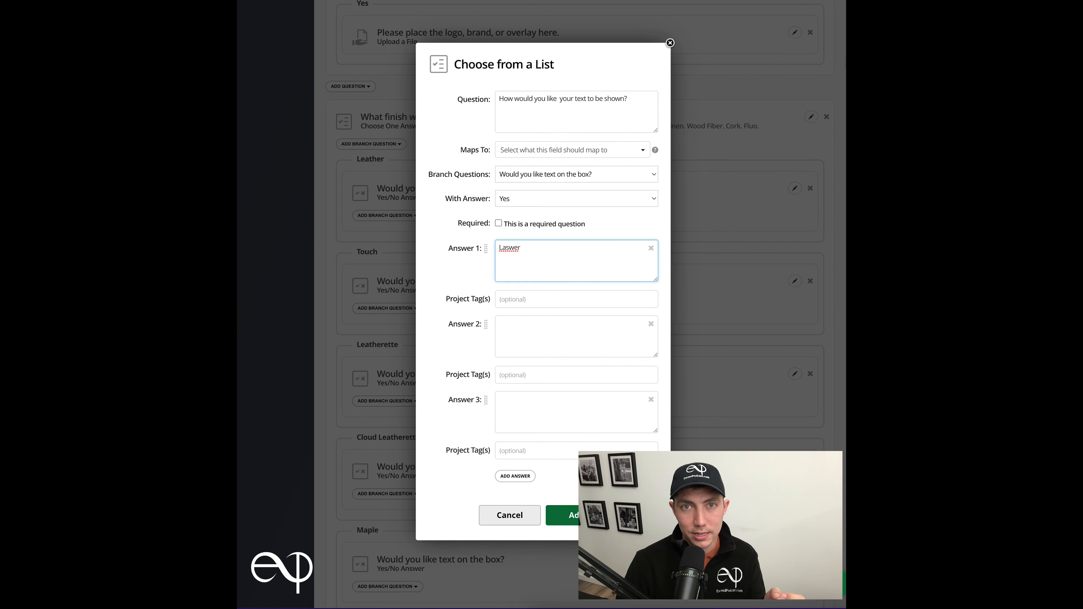
left_click(571, 336)
type("Color Overprinting")
left_click(571, 412)
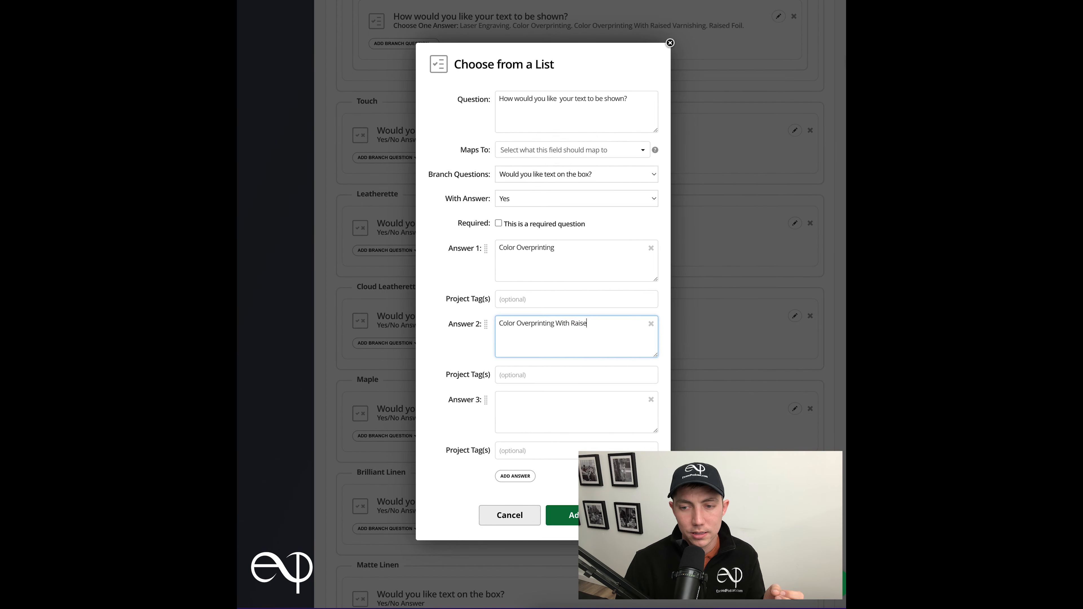
- Add the text display list question for the Touch finish, with Color Overprinting, Color Overprinting With Raised Varnishing and Raised Foil as answers
type("d Varnishing")
left_click(571, 412)
type("Raised Foil")
left_click(562, 515)
- Add the text display list question for Maple with answers Color Overprinting, Color Overprinting With Raised Varnishing and Raised Foil
left_click(385, 373)
left_click(385, 444)
type("How would you like  your text to be shown?")
left_click(571, 259)
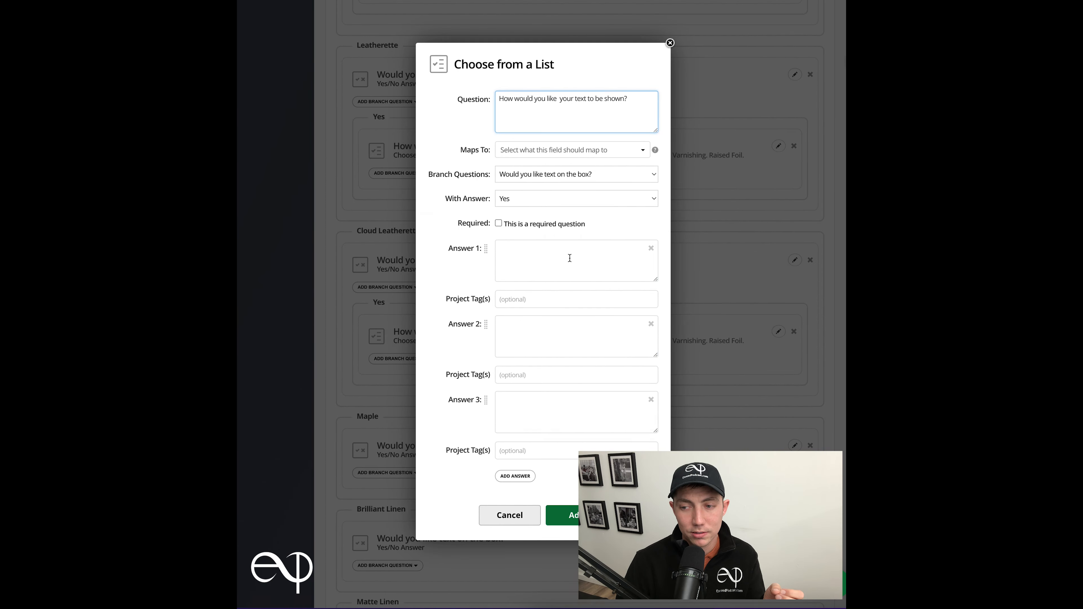
left_click(570, 258)
type("Color Overprinting")
left_click(572, 336)
type("Color Overprinting With Raised Varnishing")
left_click(571, 412)
type("Raised Foil")
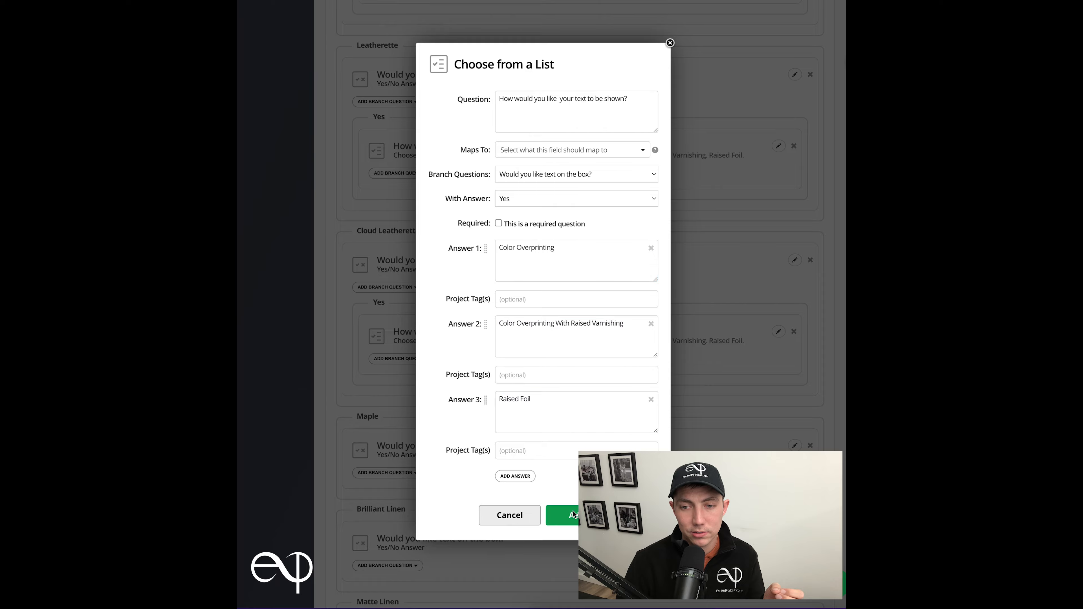
left_click(562, 515)
- Add "What color would you like your color overprinting to be?" for the linen finishes and the text display list question for Wood Fiber and Cork
type("What color would you like your color overprinting to be?")
left_click(576, 381)
left_click(574, 259)
type("Laser Engraving. ")
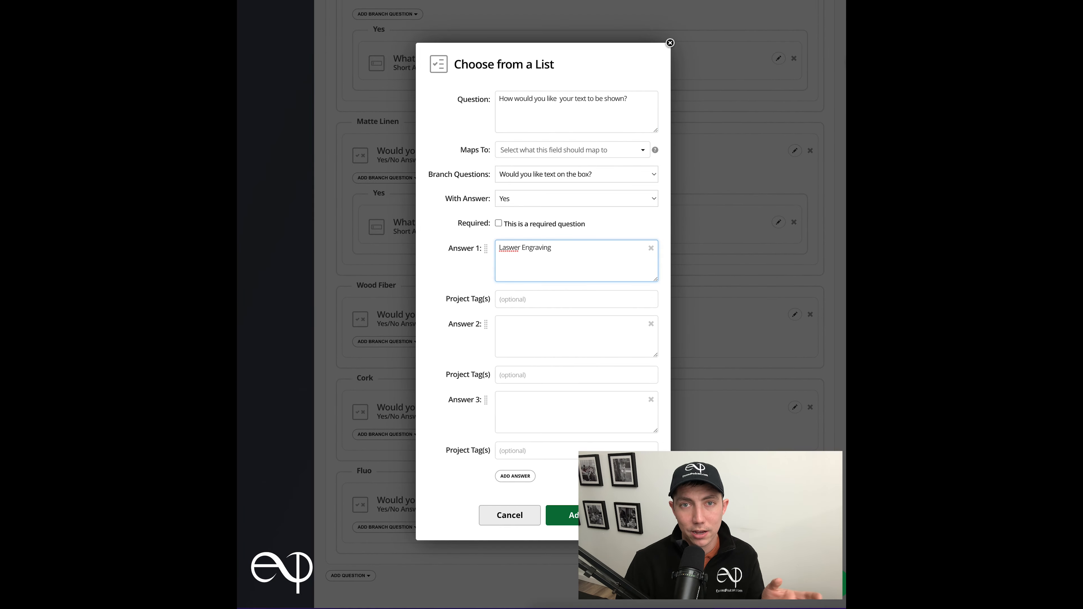
type("Color Overprinting")
left_click(573, 412)
type("Color Overprinting With Raised VarnishingColor Overprinting With Raised Varnish")
left_click(570, 516)
- Add "What color would you like?" short-answer branches under the color overprinting, raised varnishing and raised foil answers of each text display question
scroll(516, 273, "up", 20)
type("What color would you like?")
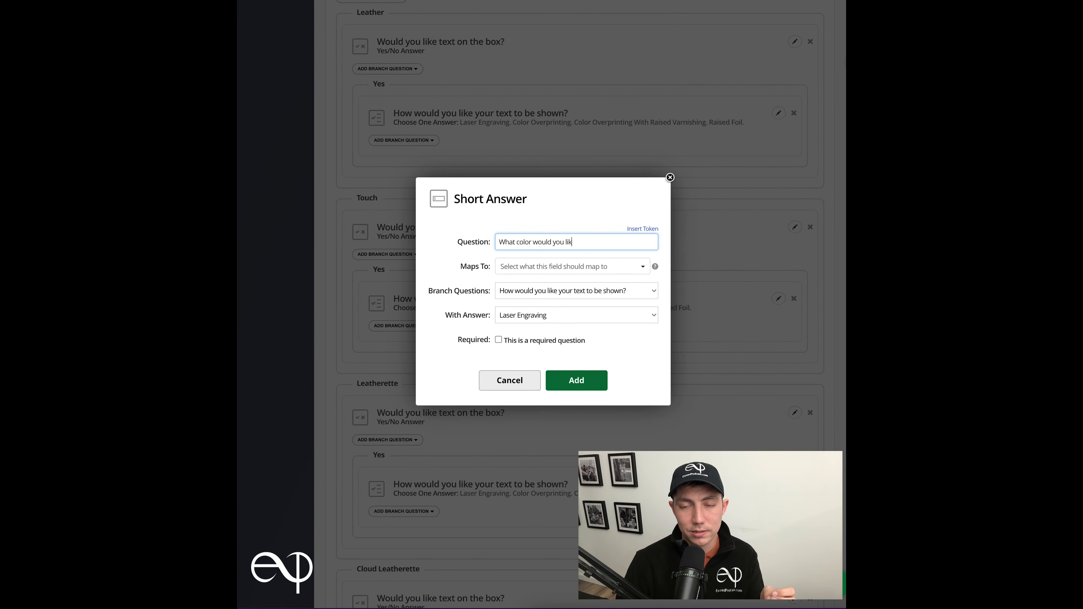
left_click(575, 315)
left_click(575, 381)
type("What color would you like?")
left_click(560, 314)
left_click(575, 381)
type("What color would you like?")
left_click(563, 315)
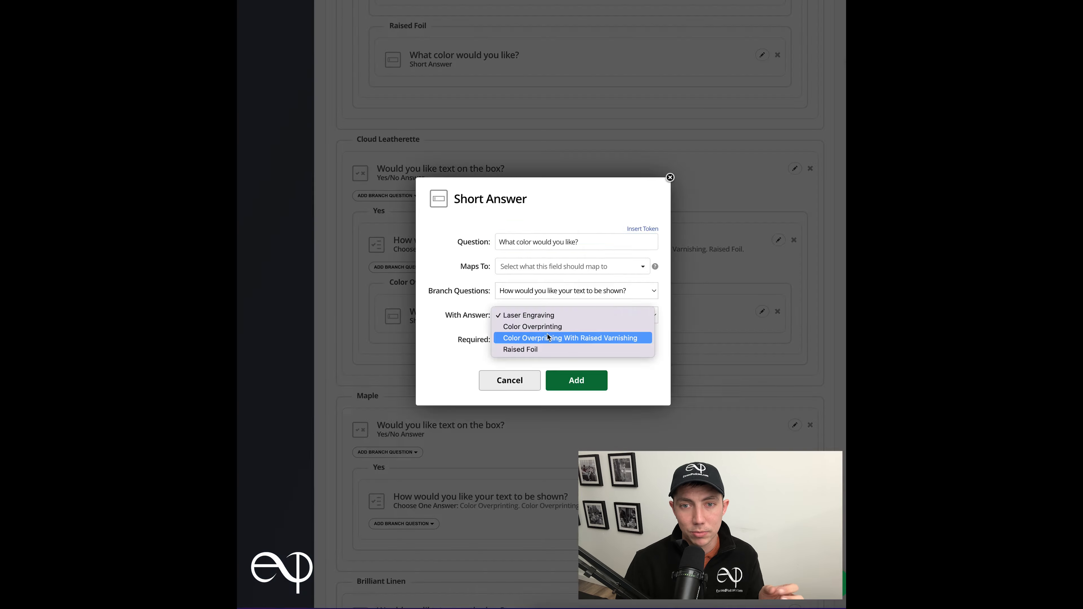
left_click(571, 339)
left_click(575, 380)
left_click(402, 288)
left_click(515, 242)
type("What color would you like?")
left_click(563, 315)
left_click(579, 387)
scroll(579, 299, "down", 10)
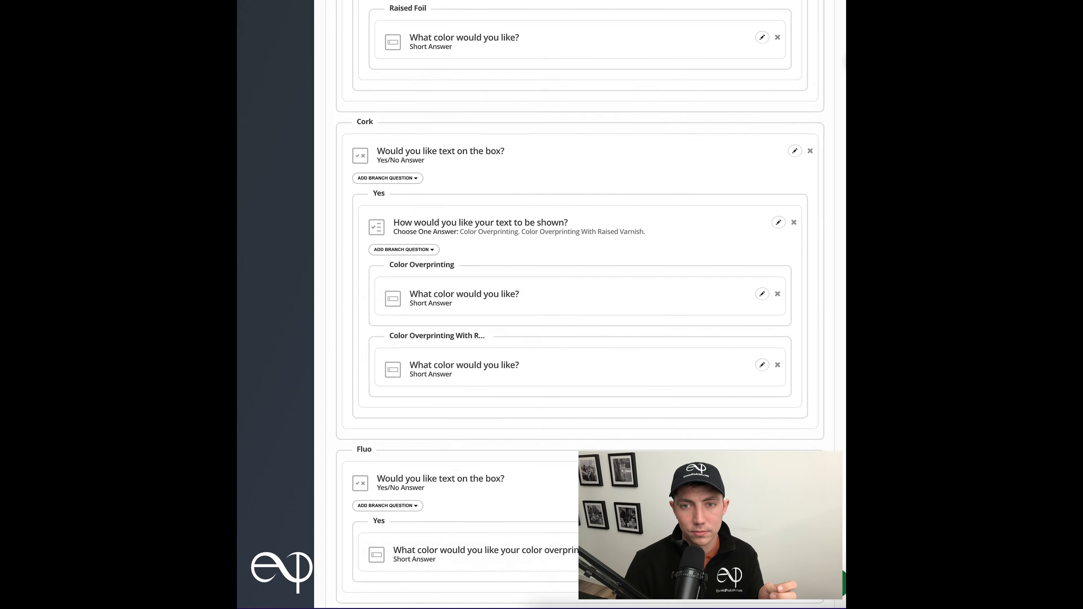
- Add a "What would you like the text to say?" short-answer branch under the Yes answer of every box finish's text question
scroll(579, 298, "up", 20)
type("What would you like the text to say?")
left_click(576, 382)
type("What would you like the text to say?")
left_click(576, 382)
type("What would you like the text to say?")
left_click(578, 388)
type("What would you like the text to say?")
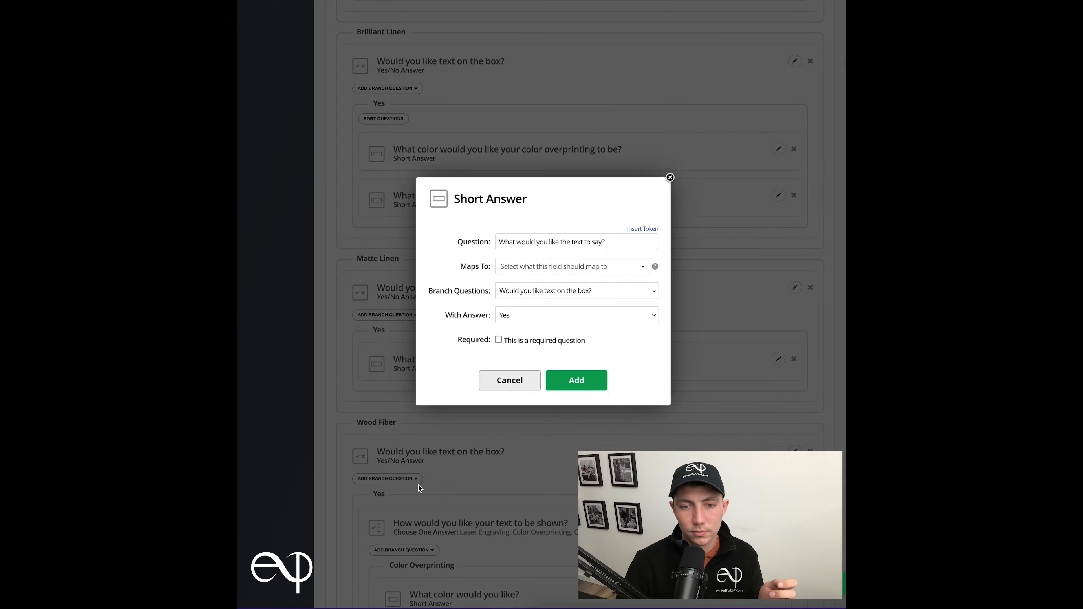
left_click(576, 382)
type("What would you like the text to say?")
left_click(576, 382)
- Add "Text font" and "Text size (Line 1 / Line 2)" short-answer branches under the Yes answers of the box text questions
scroll(501, 356, "up", 20)
type("Text font")
left_click(576, 315)
left_click(592, 385)
type("Text size (Line 1 / Line 2)")
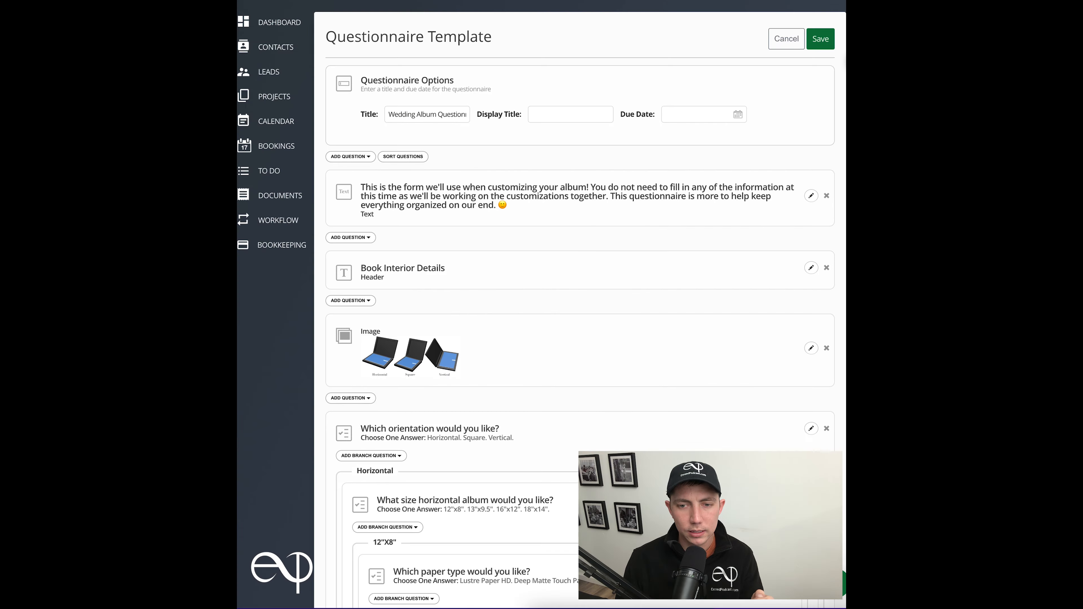
- Add a "Box Interior Details" heading at the end of the questionnaire, after the box finish question
scroll(693, 324, "down", 20)
left_click(350, 413)
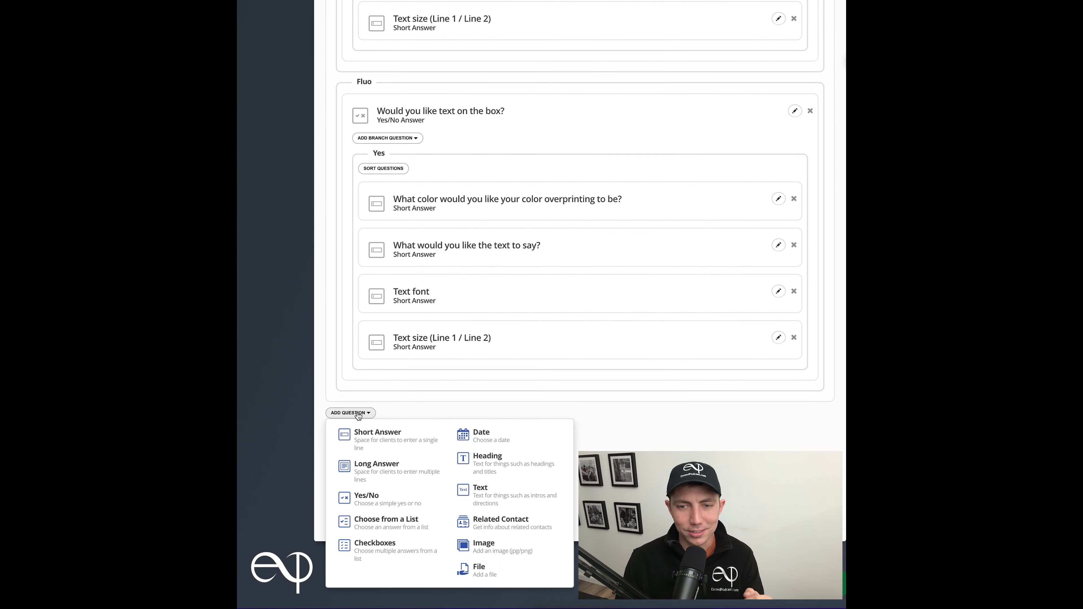
left_click(485, 456)
type("Box Interior Details")
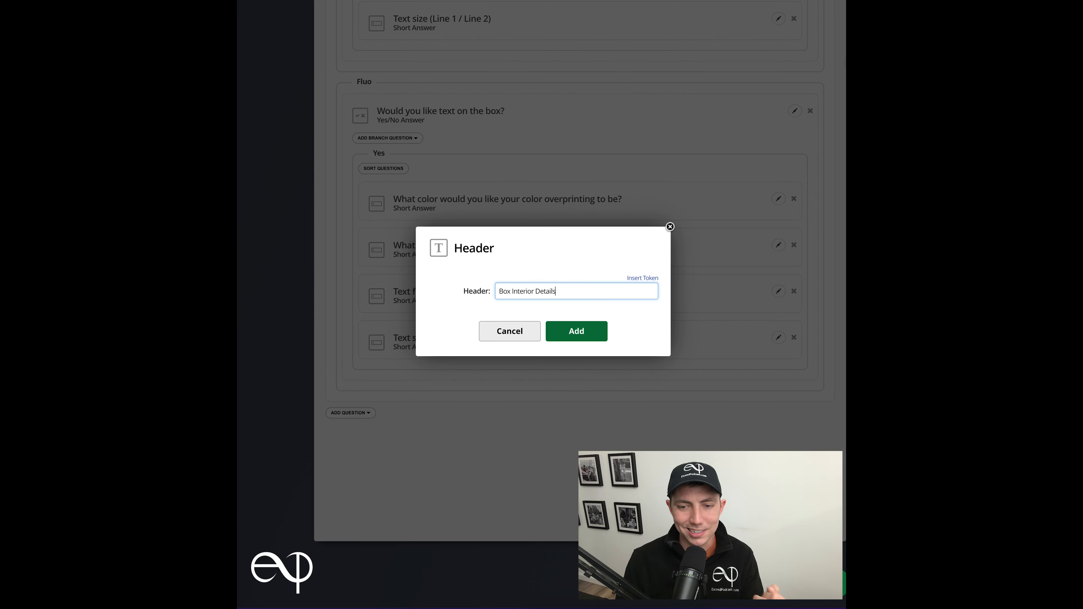
left_click(571, 331)
scroll(565, 328, "down", 3)
- Add a required Yes/No question "Would you like an image on the inside of the box?" below the Box Interior Details heading
left_click(350, 401)
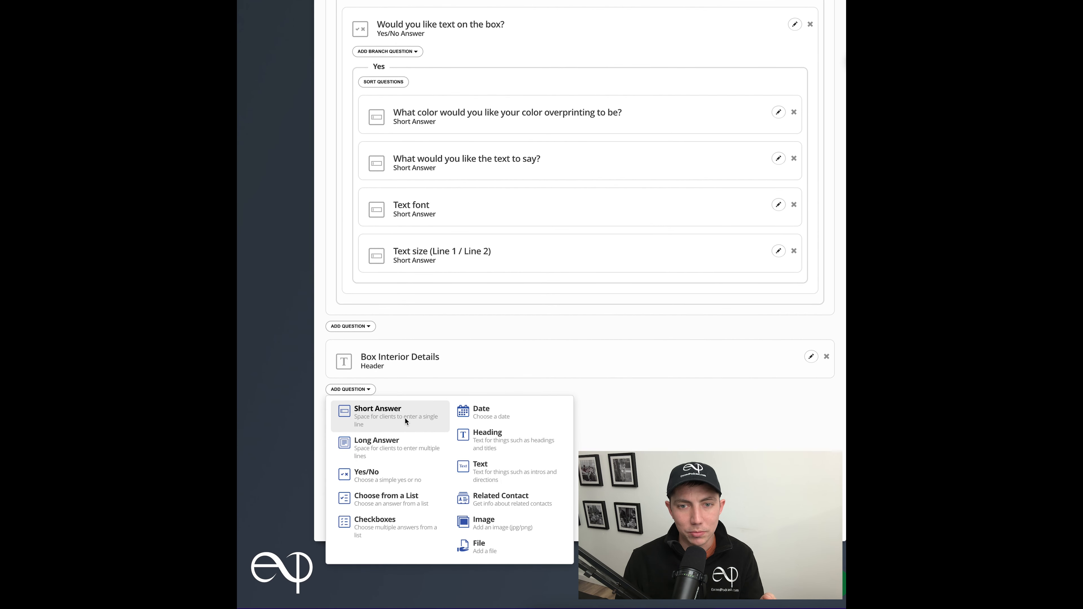
left_click(397, 502)
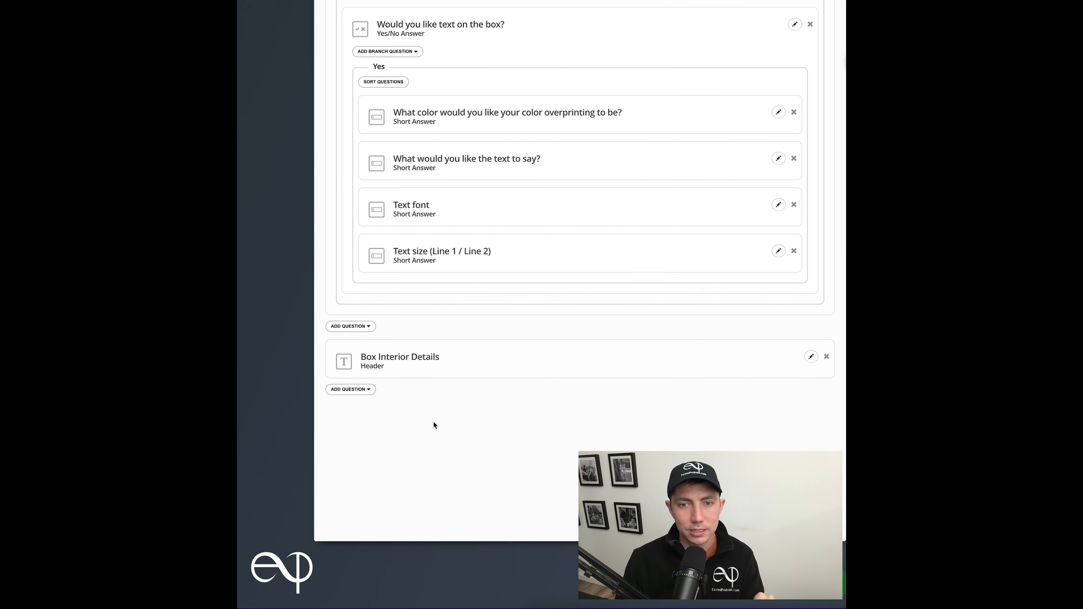
left_click(435, 426)
type("Would you like an")
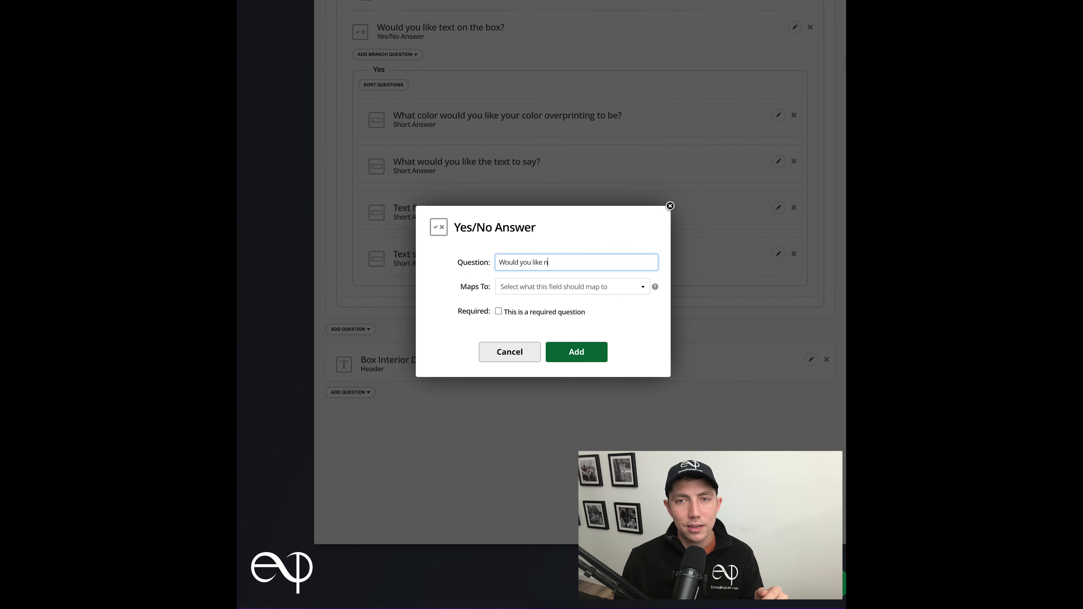
type(" image on the inside of the box?")
left_click(498, 311)
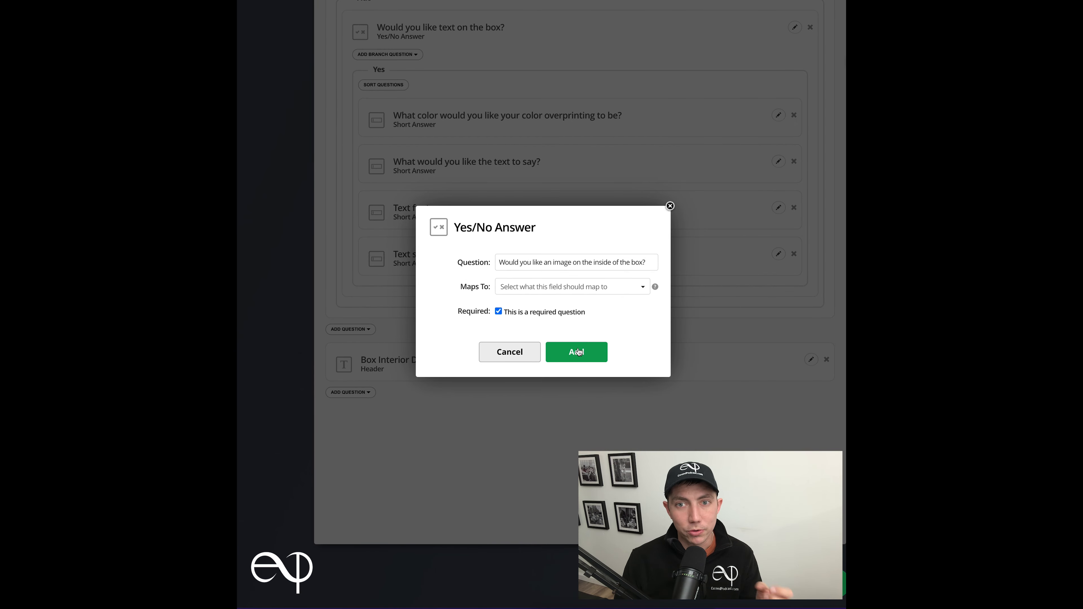
scroll(501, 411, "down", 3)
left_click(371, 368)
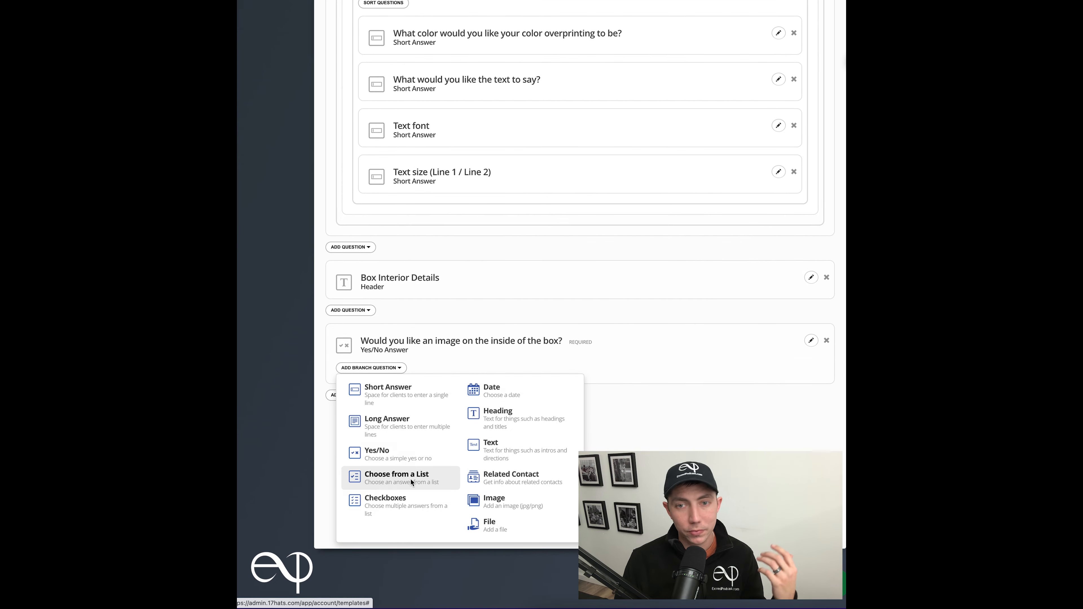
left_click(476, 480)
left_click(669, 42)
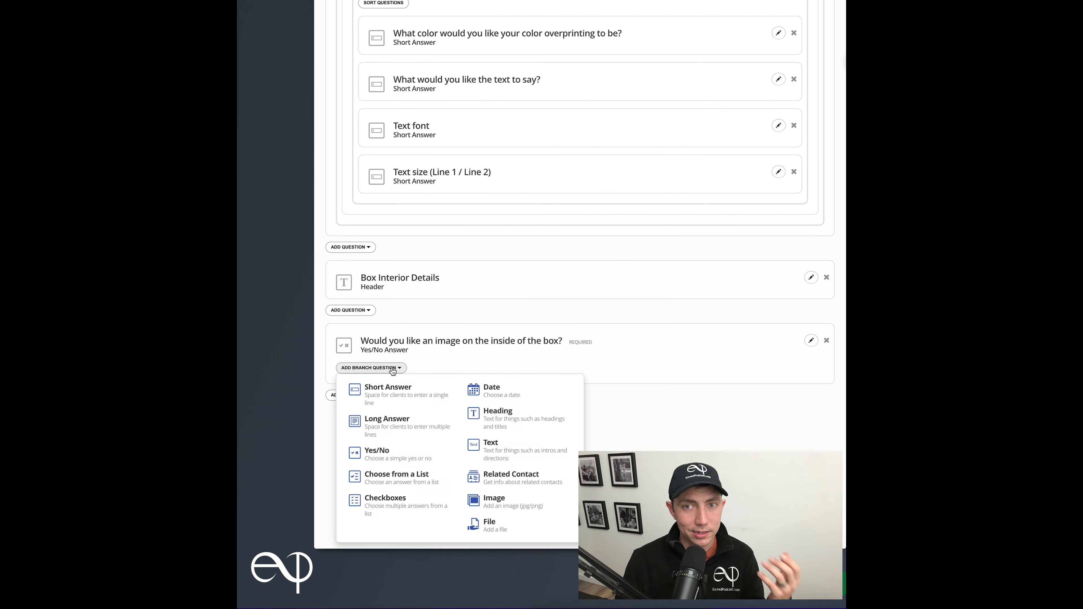
- Add a short-answer branch "Which image would you like?" under the Yes answer of the box interior image question
left_click(385, 387)
type("Which image would you like?")
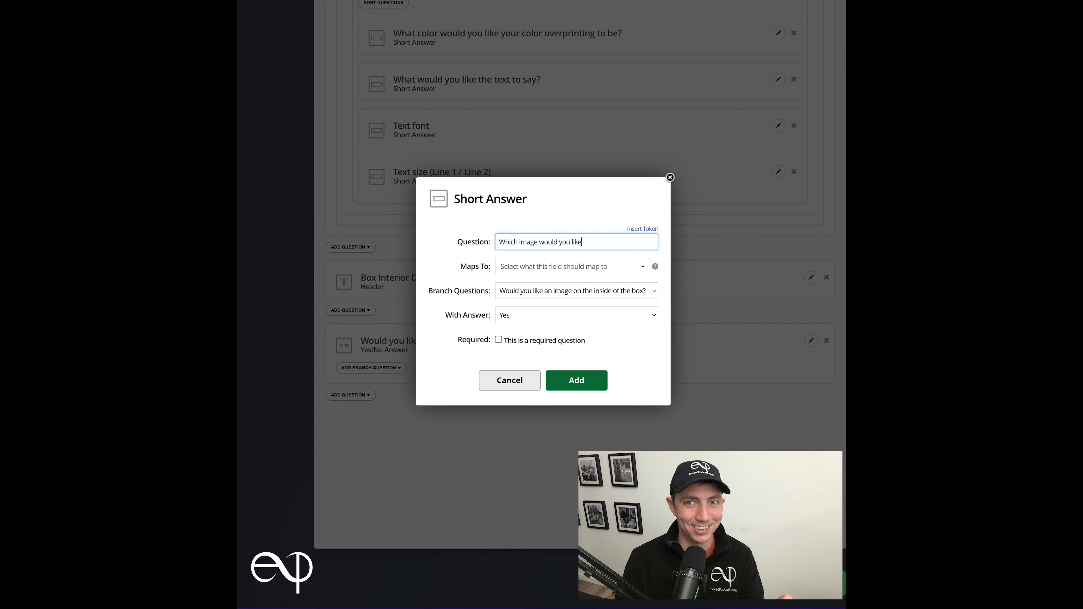
left_click(589, 379)
- Start a list branch question "Which material would you like instead?" with the answers Leather, Touch and Leatherette
left_click(370, 368)
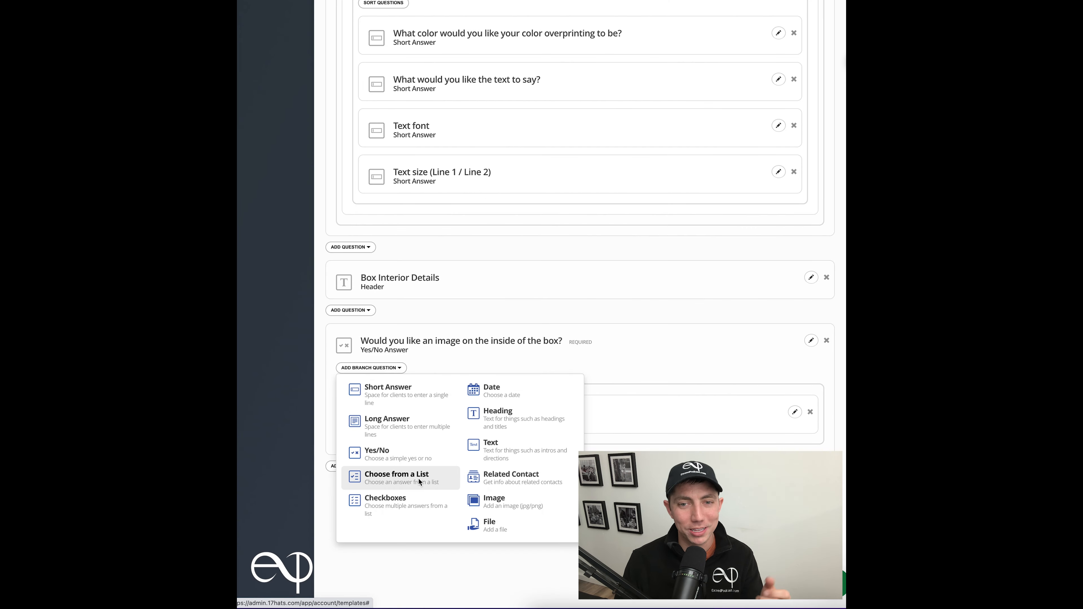
left_click(415, 480)
type("Which material would you like instead?")
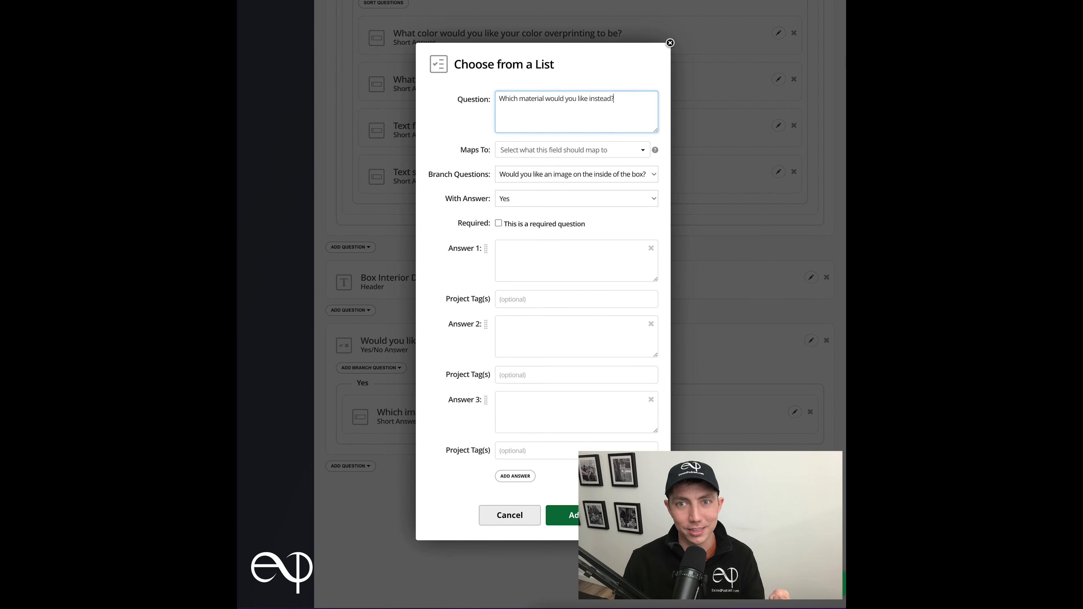
key("Tab")
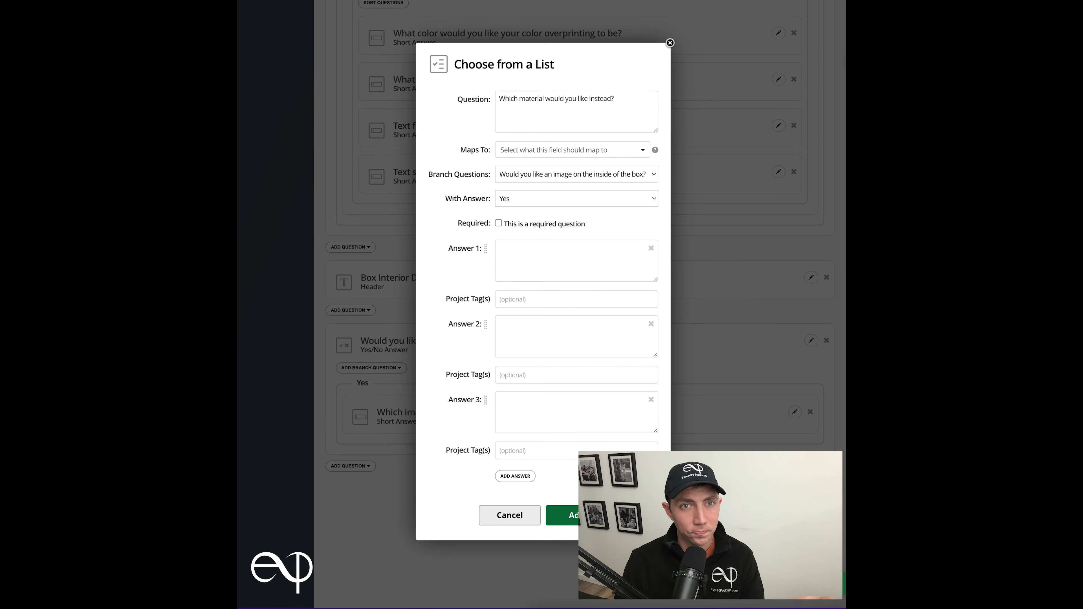
left_click(602, 272)
type("Leather")
key("Tab")
key("Tab")
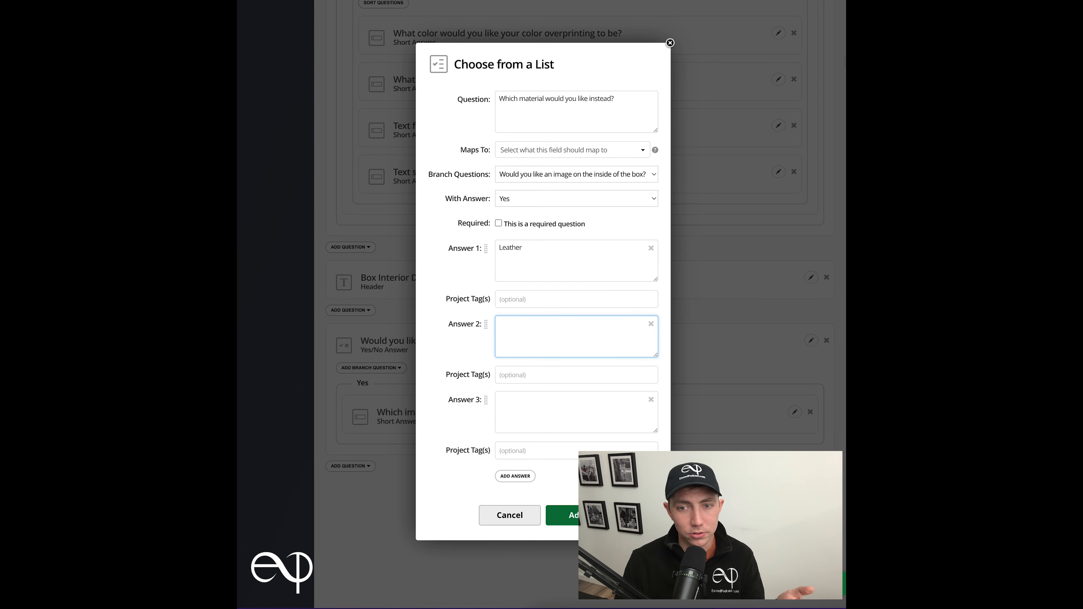
type("Touch")
key("Tab")
key("Tab")
type("Leatherette")
- Extend the material question to ten answers and enter Cloud Leatherette and Class Leatherette as answers 4 and 5
left_click(515, 476)
left_click(522, 540)
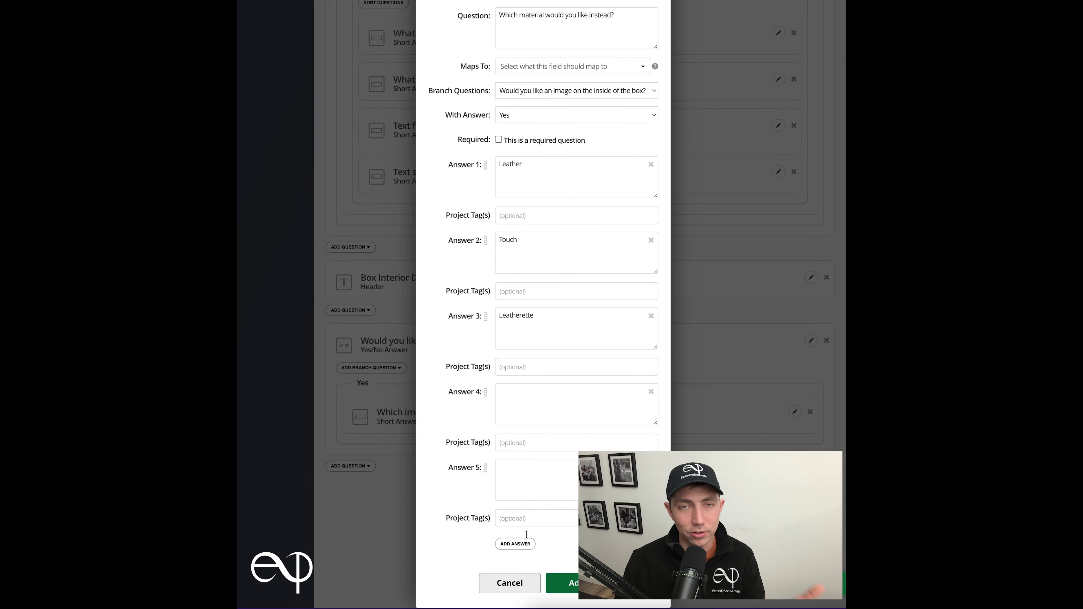
left_click(522, 540)
left_click(522, 540)
left_click(522, 540)
left_click(522, 540)
left_click(522, 540)
left_click(579, 98)
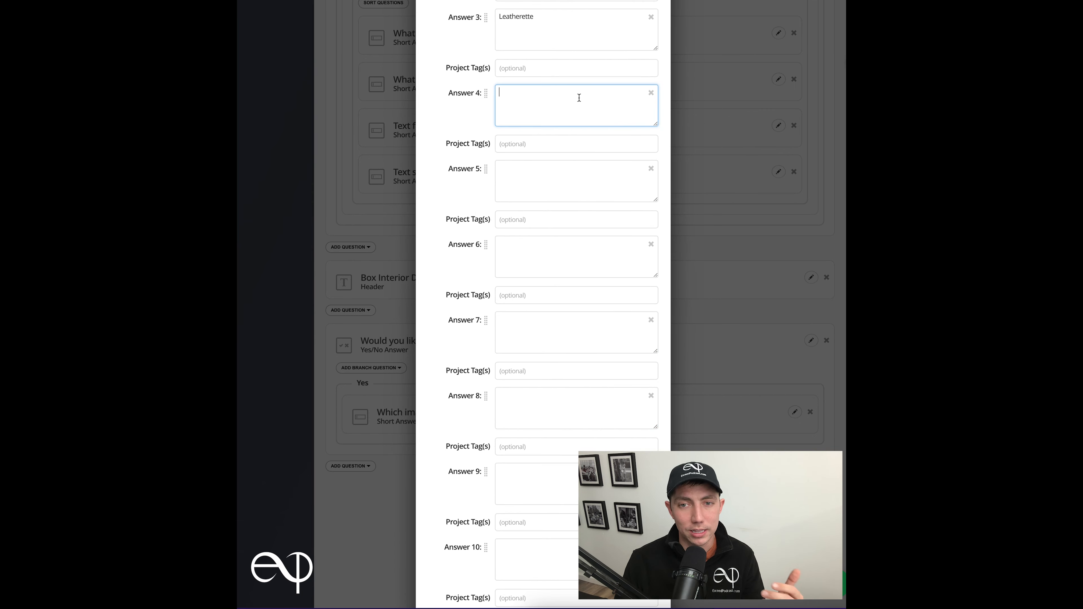
type("Cloud Leatherette")
key("Tab")
key("Tab")
type("Class Leatherette")
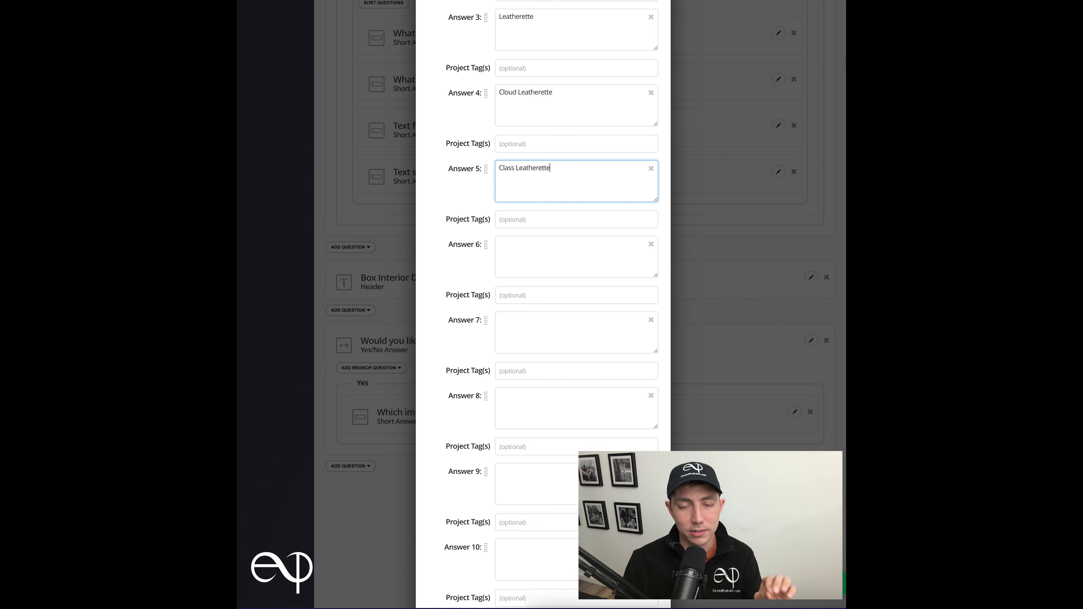
- Enter Maple, Brilliant Linen, Matte Linen, Wood Fiber and Cork as answers 6 to 10 of the material question
key("Tab")
key("Tab")
type("Maple")
key("Tab")
key("Tab")
type("Bril")
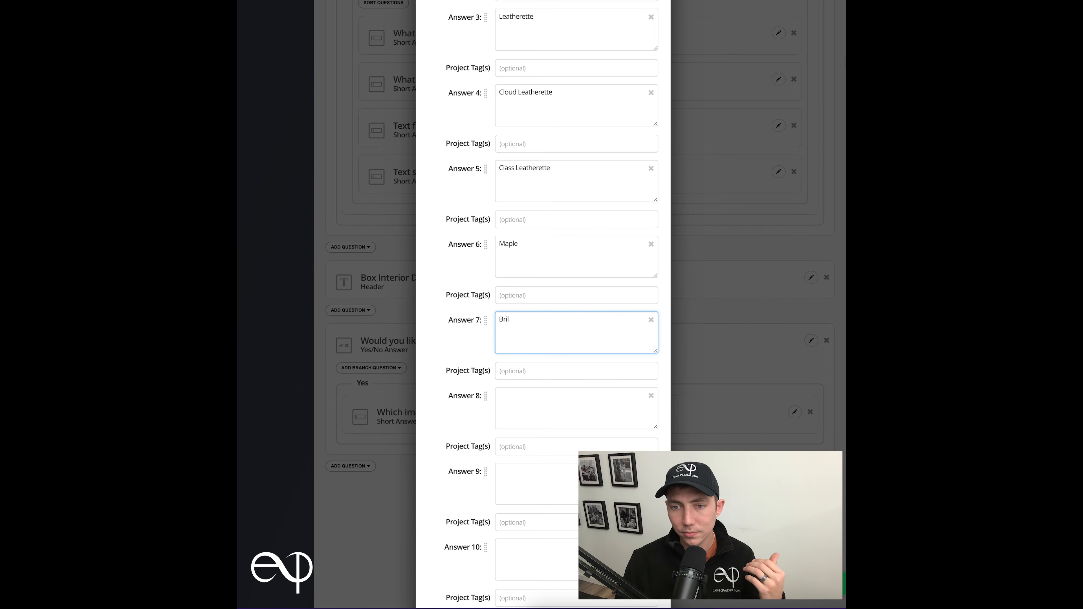
type("liant Linen")
key("Tab")
key("Tab")
type("Matte Linen")
key("Tab")
key("Tab")
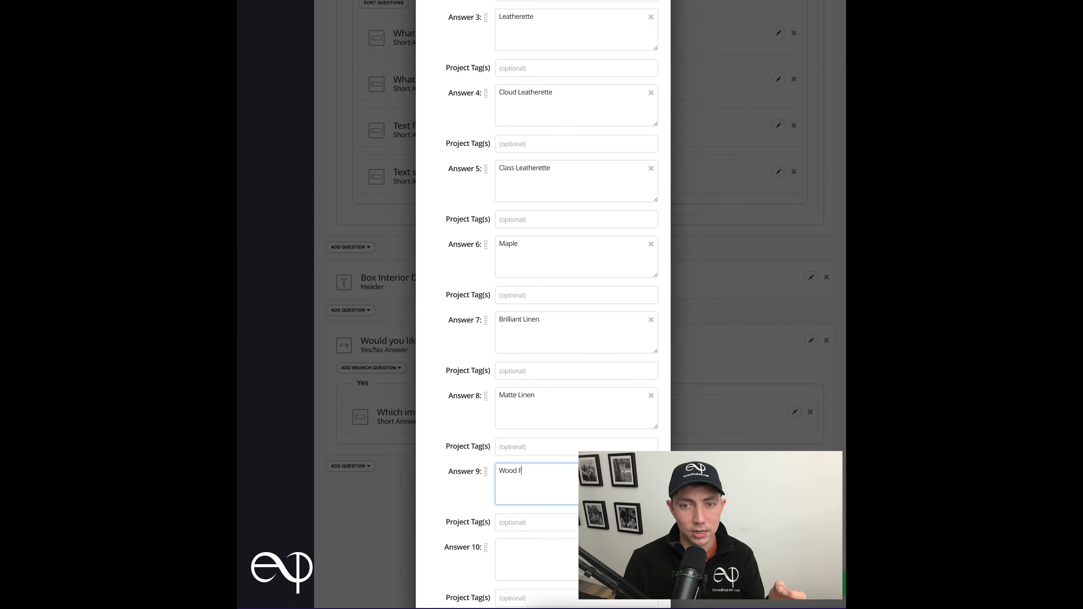
key("Tab")
key("Tab")
key("Tab")
key("Tab")
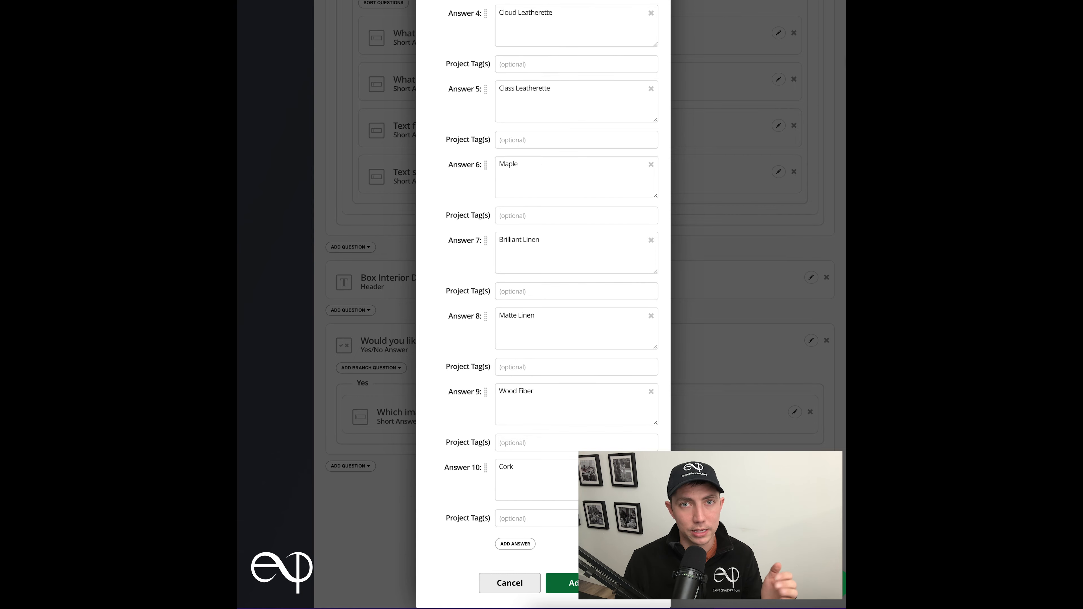
- Move the Class Leatherette answer to the end, change it to Fluo, and branch the material question from the No answer
left_click_drag(486, 89, 469, 519)
scroll(469, 519, "down", 2)
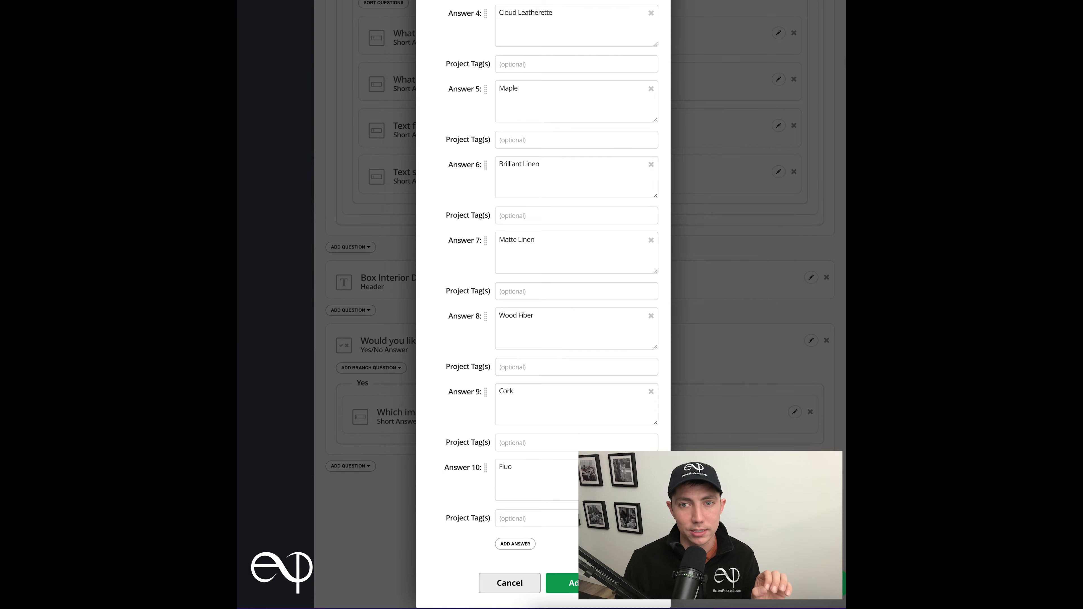
left_click(563, 582)
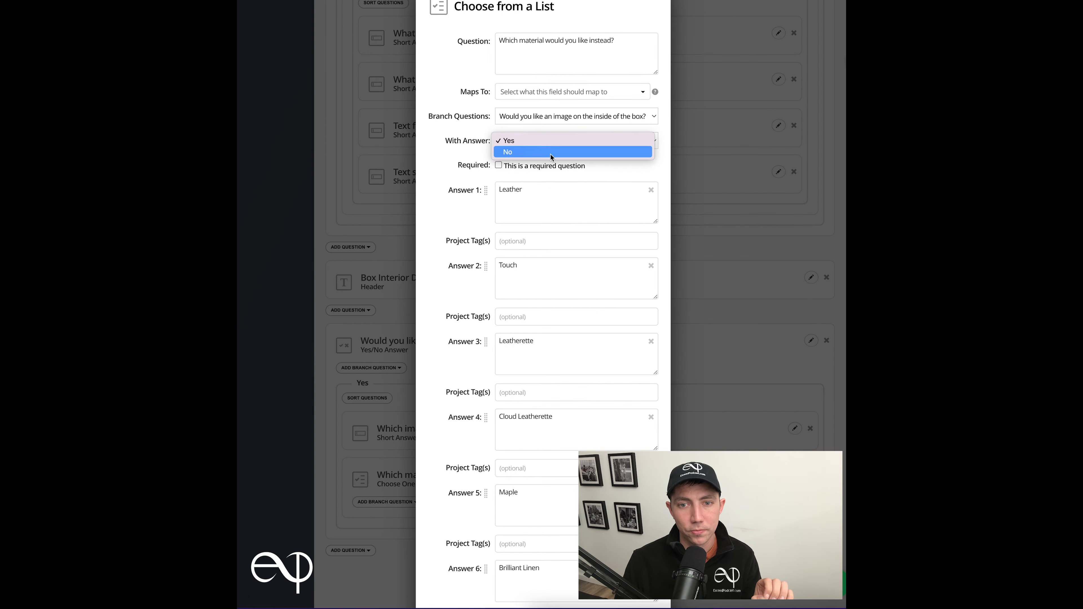
left_click(550, 151)
scroll(550, 154, "down", 9)
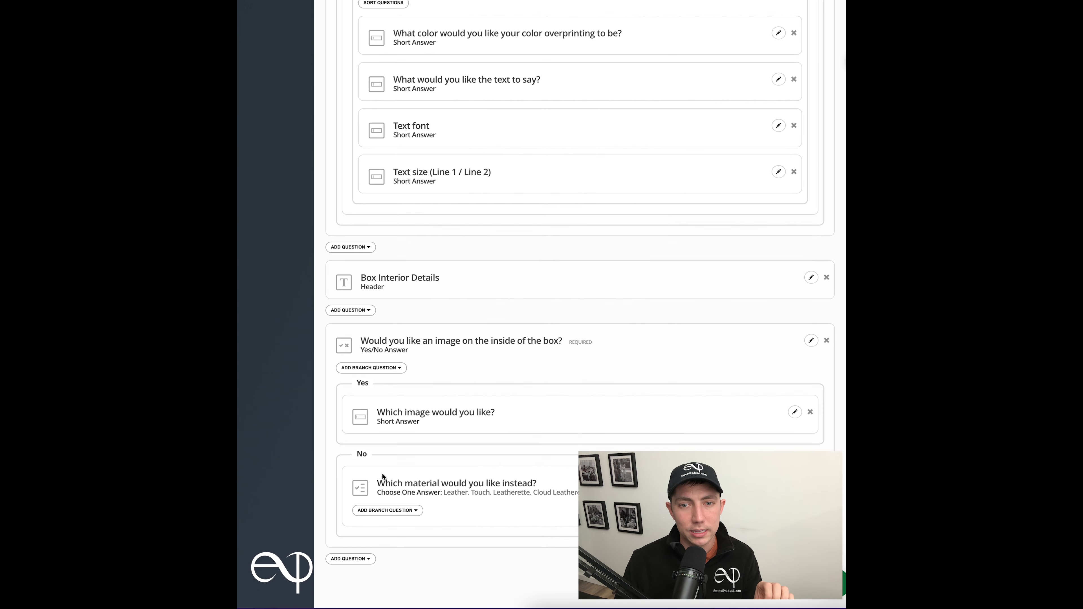
- Add a short-answer branch "Which color would you like?" under the No answer of the box interior image question
left_click(371, 368)
left_click(379, 387)
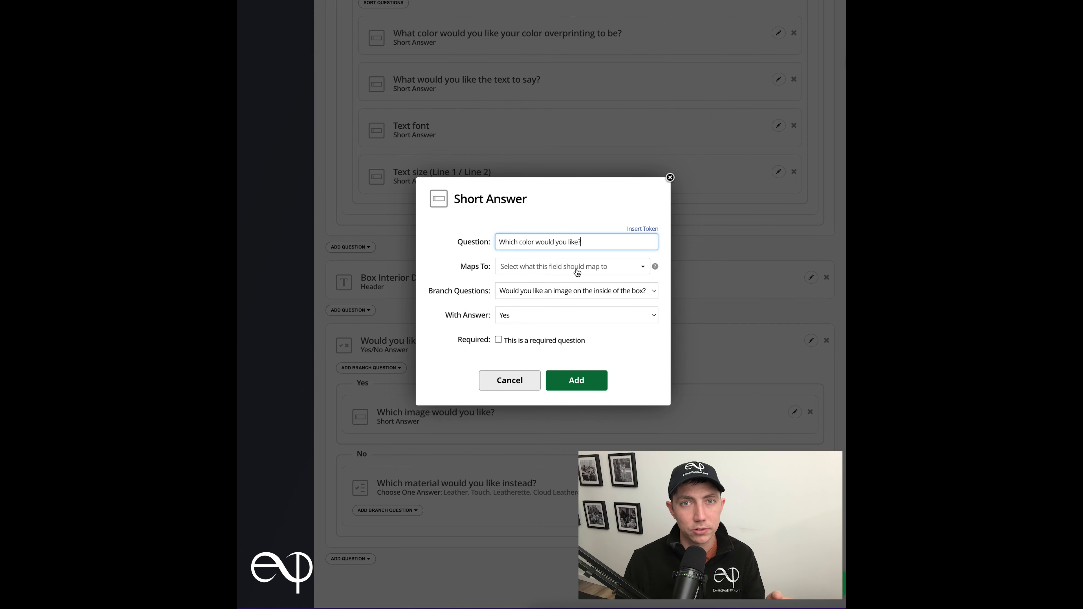
left_click(588, 315)
left_click(588, 334)
left_click(601, 381)
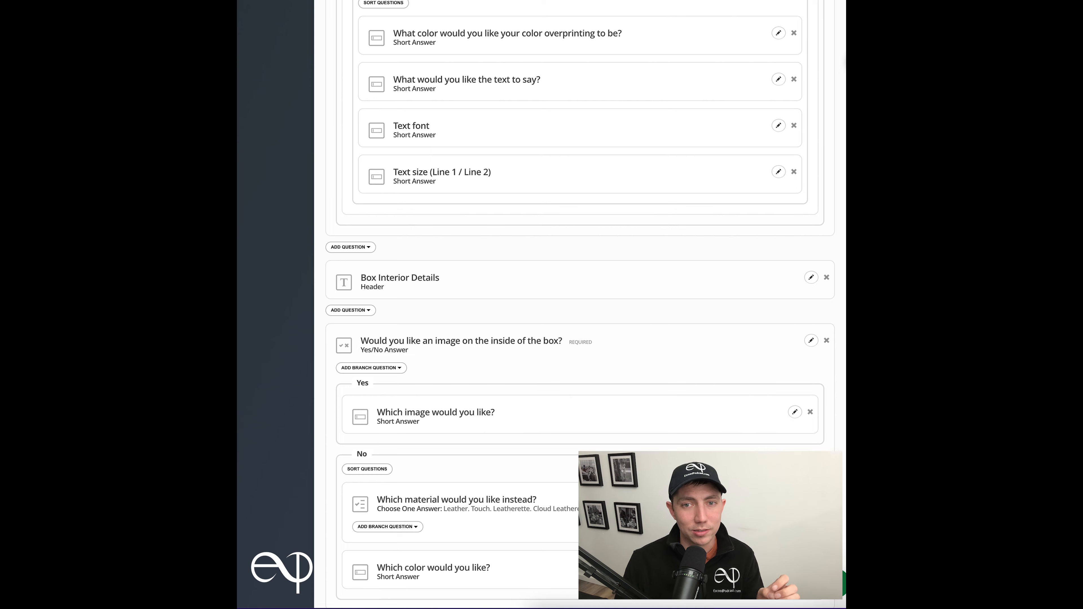
scroll(480, 462, "down", 8)
scroll(481, 462, "up", 5)
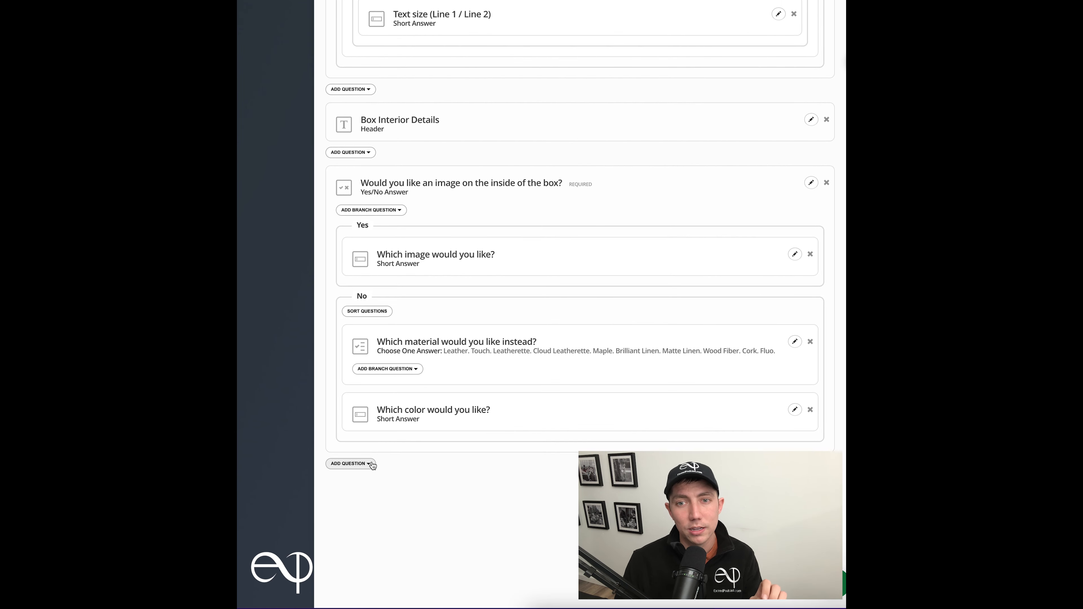
- Add a required short-answer question "Which ribbon color would you like?" at the end of the box interior section
left_click(370, 464)
left_click(375, 483)
type("Which")
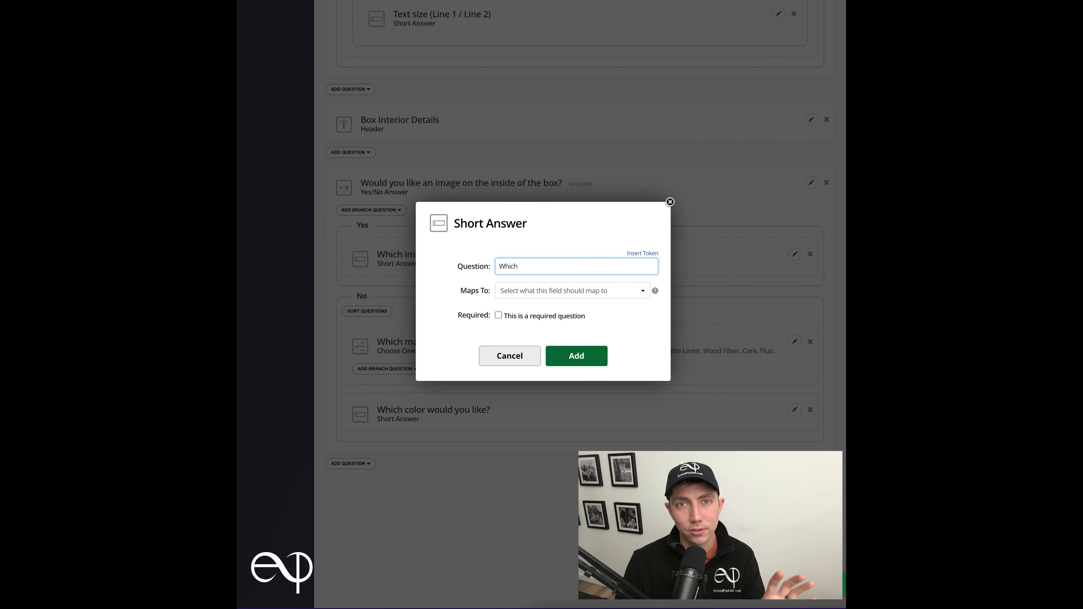
type(" ribbon color would you like?")
left_click(498, 315)
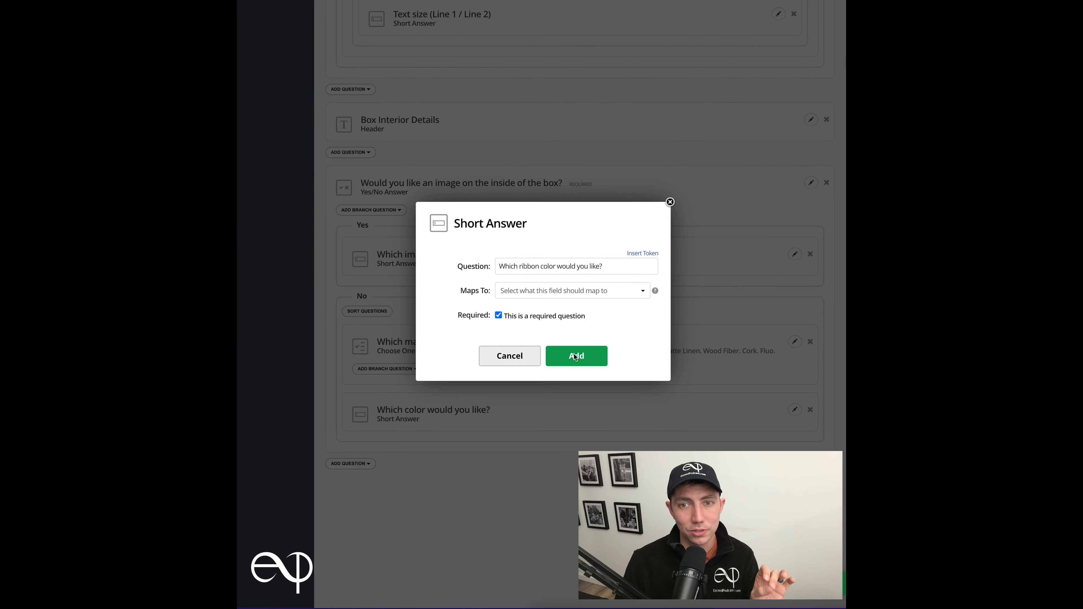
left_click(573, 353)
- Add a "Logistical Details" header after the ribbon color question
left_click(368, 527)
scroll(367, 531, "down", 5)
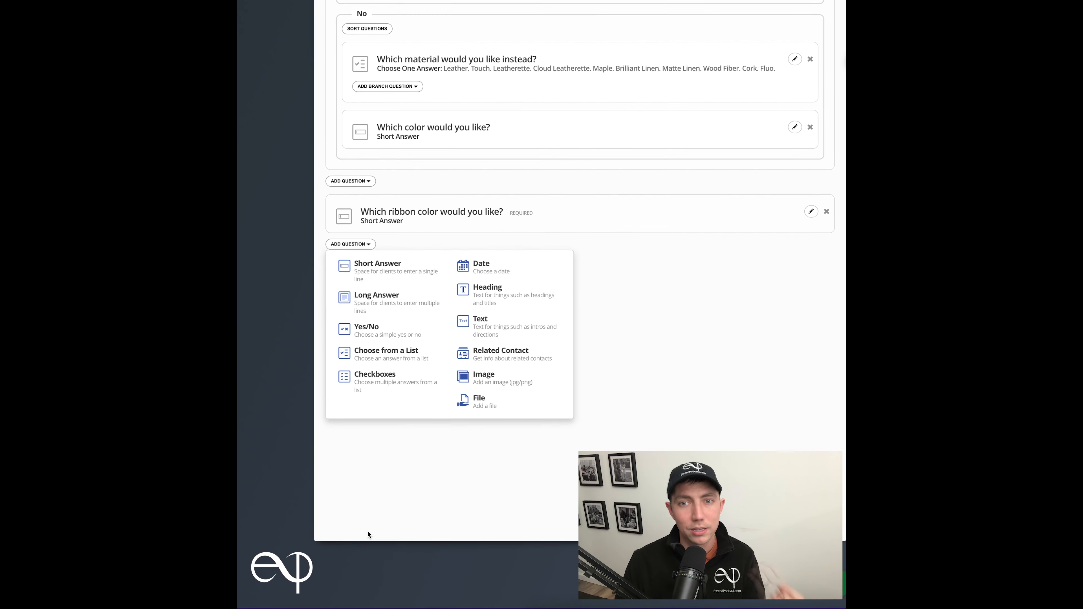
left_click(523, 294)
type("L")
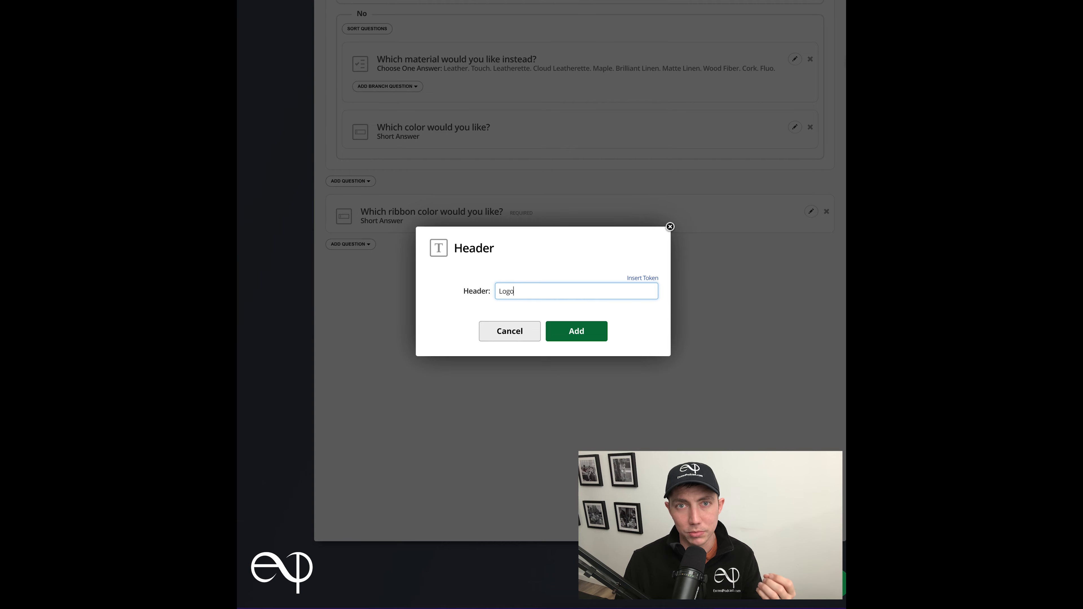
type("ogistical Details")
left_click(575, 331)
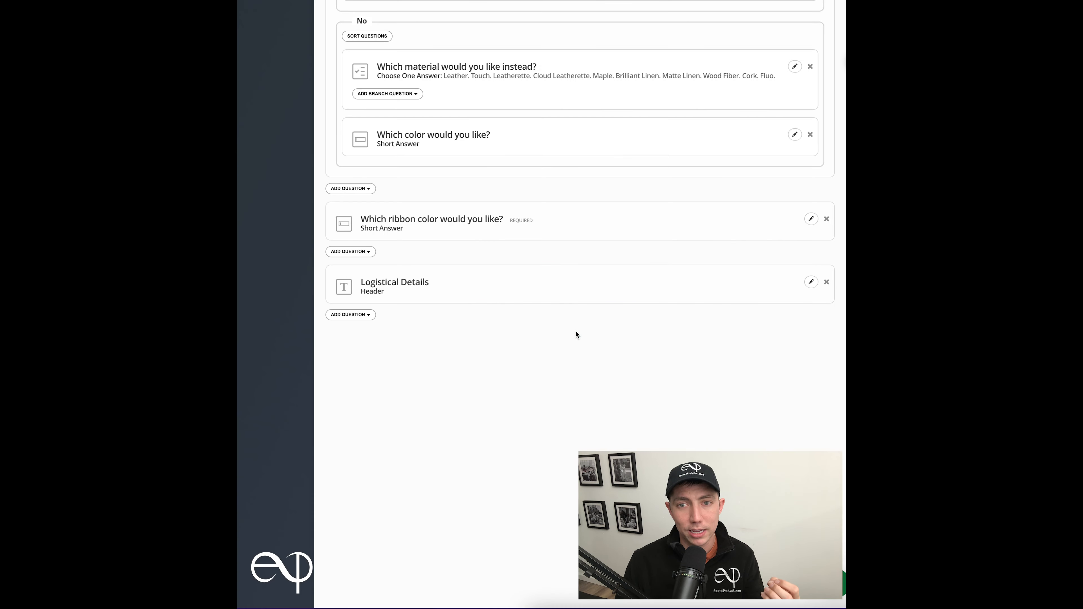
- Start a choose-from-a-list question under Logistical Details asking "Where would you like your album(s) shipped?"
scroll(366, 305, "down", 1)
left_click(350, 290)
left_click(363, 399)
type("Where would ")
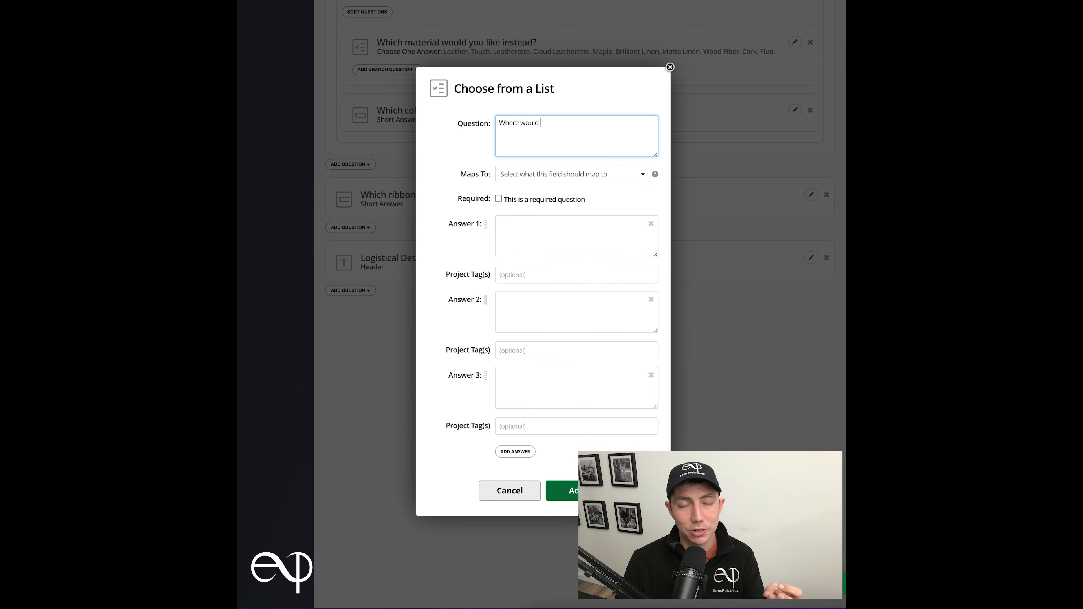
type("you like your album(s) shipped?")
- Enter Studio, Your Home Address and Other as the shipping question's answers and add it to the questionnaire
left_click(575, 236)
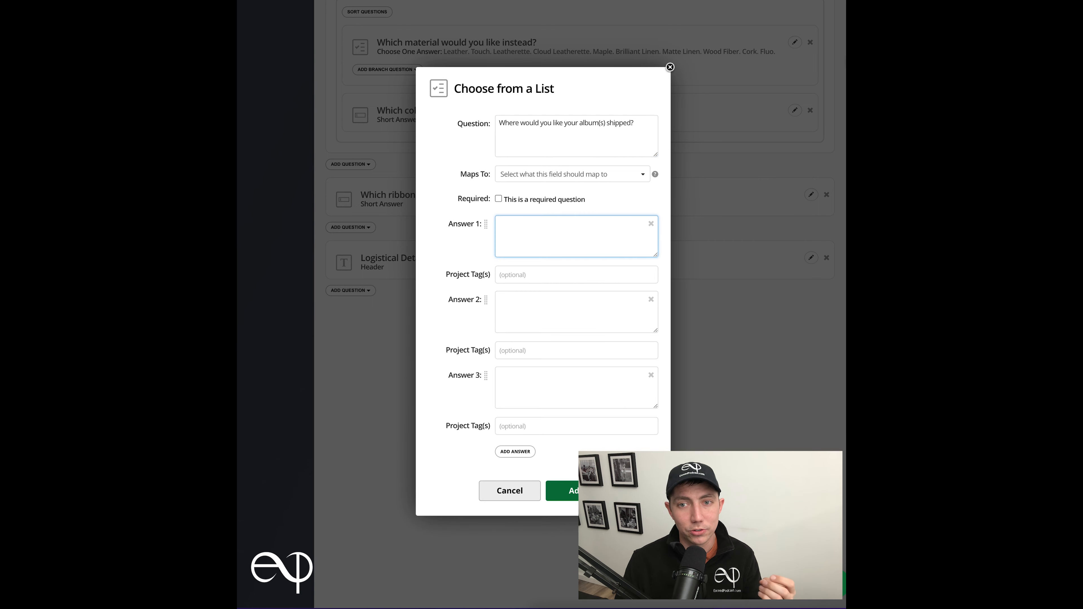
type("Studio")
left_click(575, 311)
type("H")
key("BackSpace")
type("Your home Address")
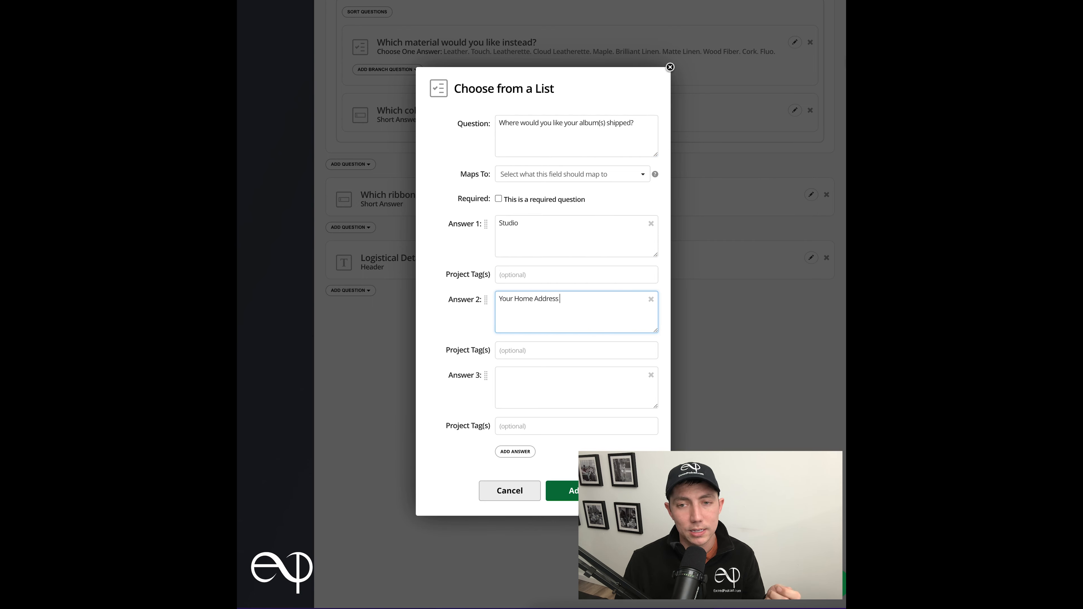
left_click(499, 375)
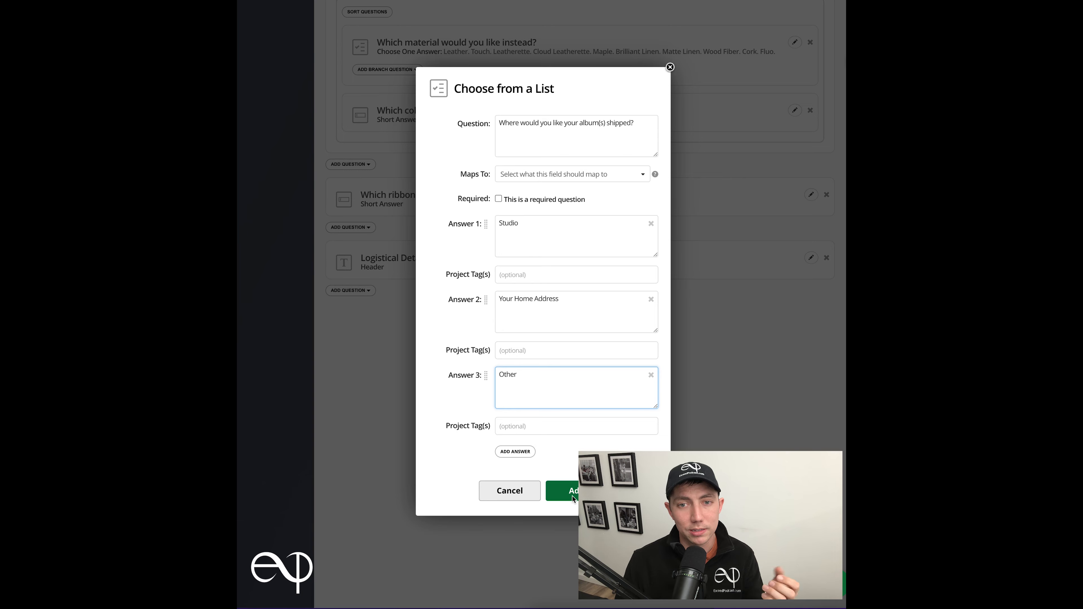
type("Other")
left_click(562, 491)
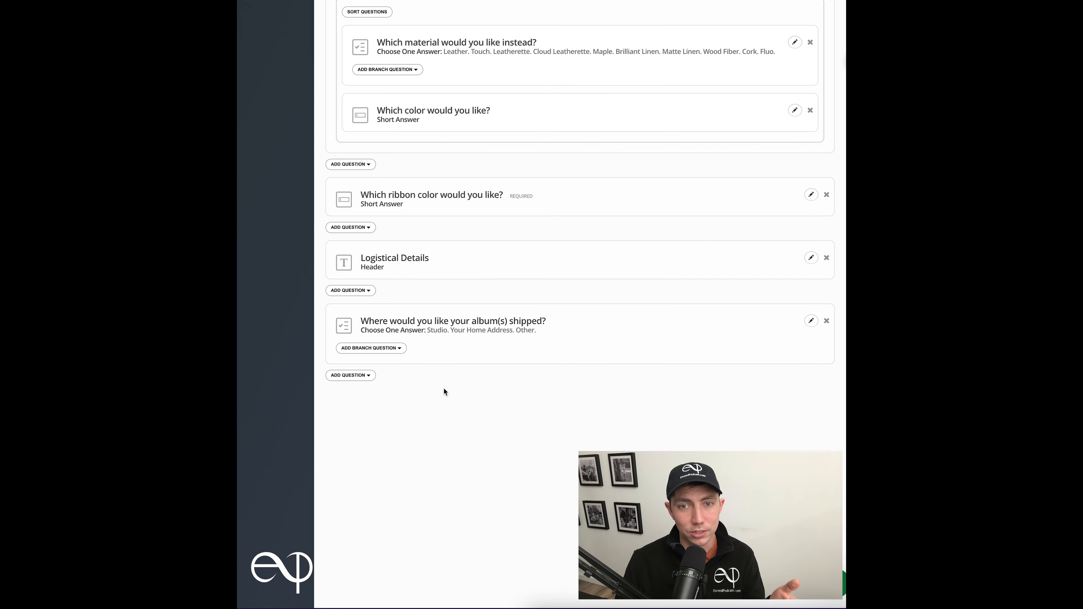
- Add a yes/no branch "Do you plan to move within one year of your wedding date?" under the Your Home Address answer
left_click(371, 348)
left_click(375, 427)
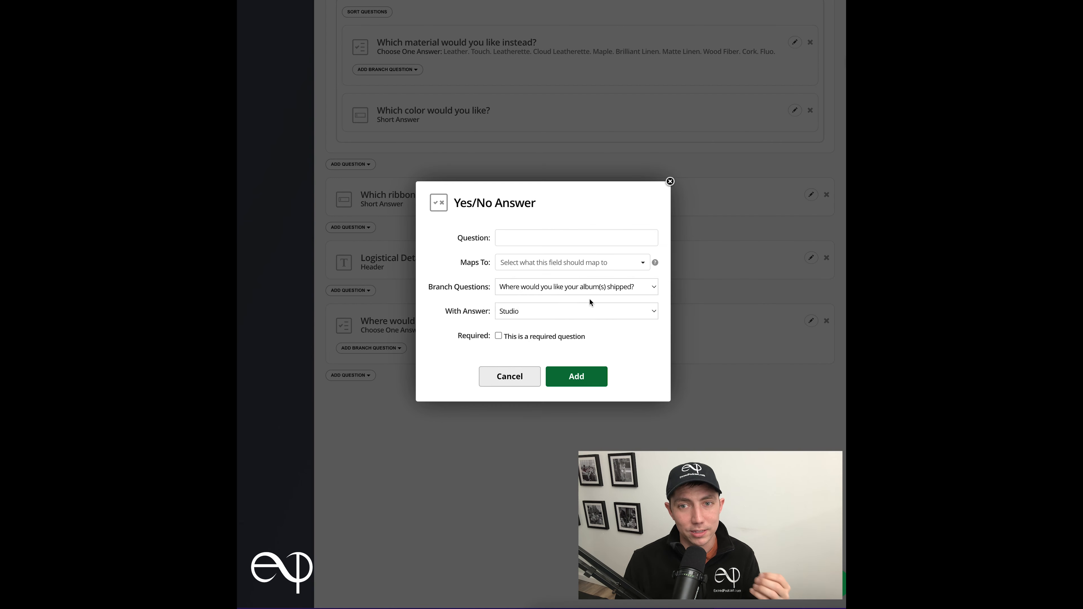
left_click(587, 311)
left_click(586, 322)
left_click(575, 238)
type("Do you")
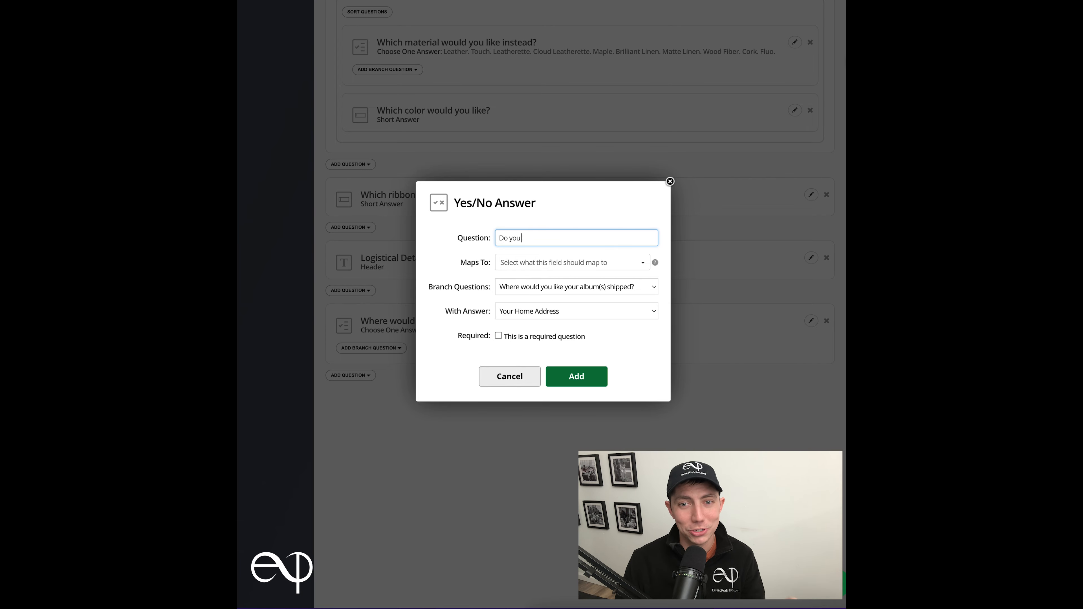
type(" plan to move within one year of your wedding date?")
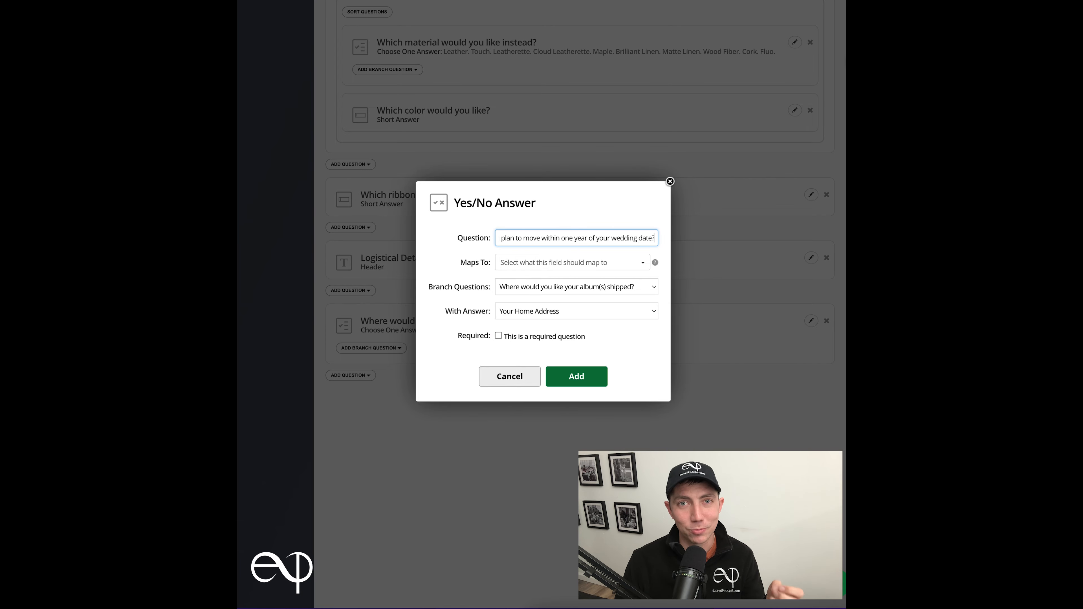
left_click(591, 368)
- Add a date branch "When do you plan on moving?" under the Yes answer of the moving question
left_click(416, 363)
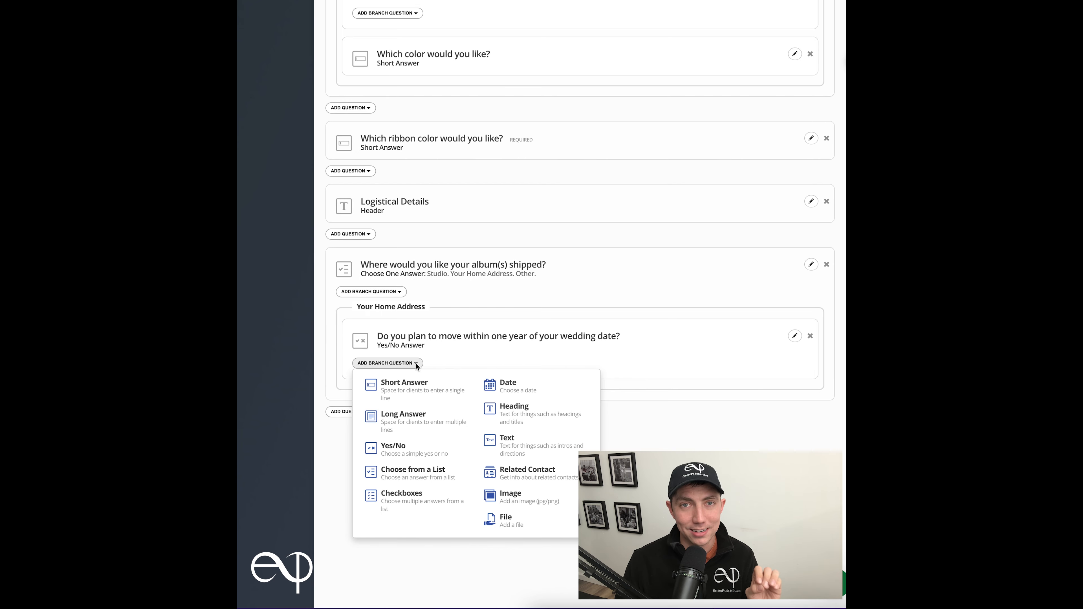
left_click(509, 385)
type("When do you plan on moving?")
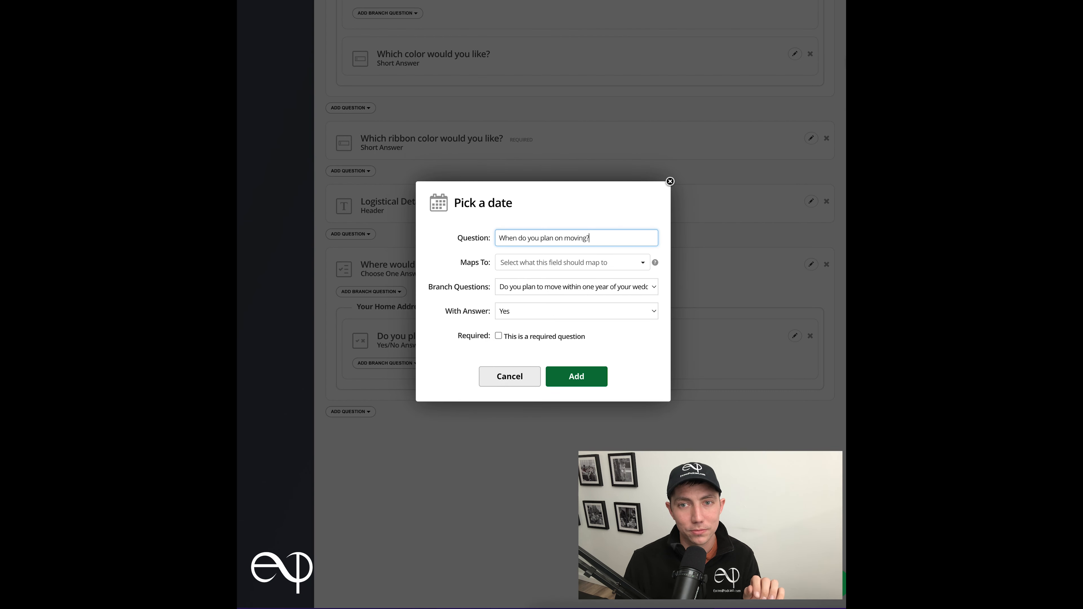
left_click(587, 375)
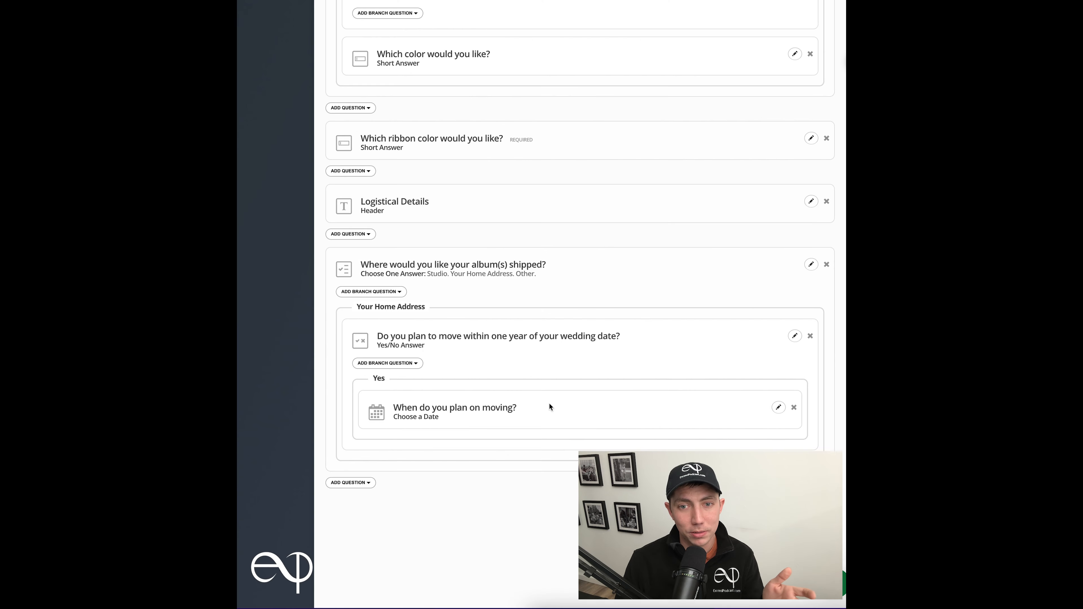
- Add a related-contact branch under Yes asking "Who would be a good alternative contact to receive your album shipment?" with the role Alternative album recipient
left_click(415, 363)
left_click(524, 469)
type("Who would be a good a")
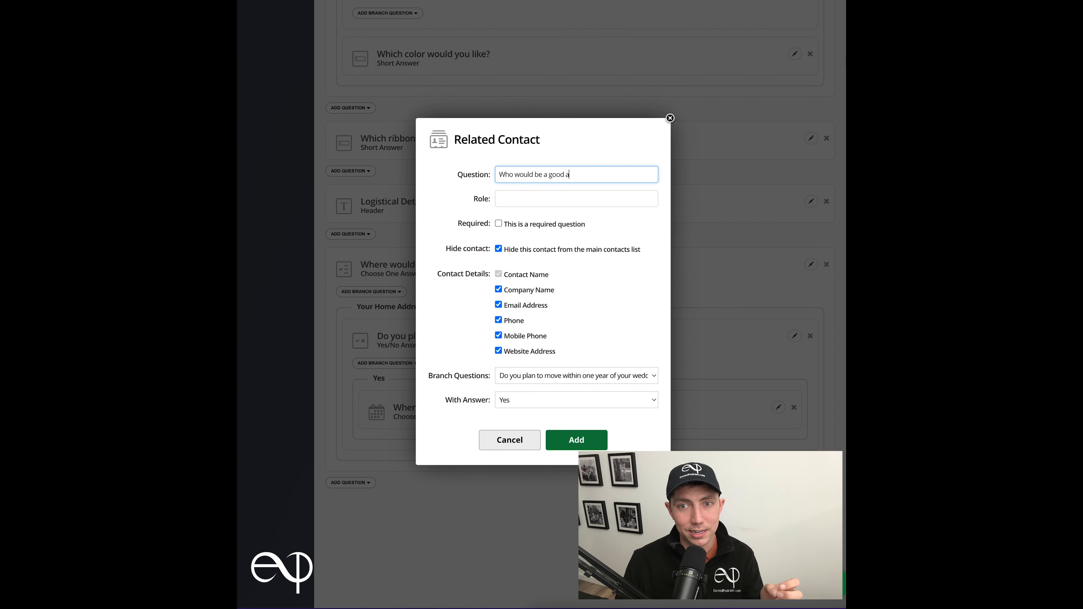
type("lternative contact to receive your album shipment?")
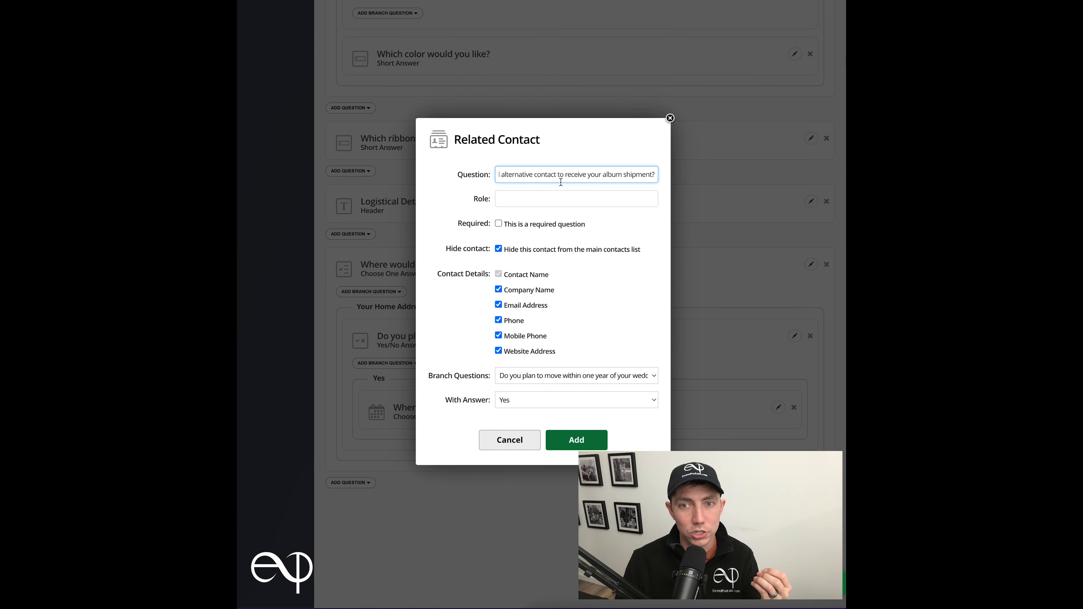
key("Tab")
type("A")
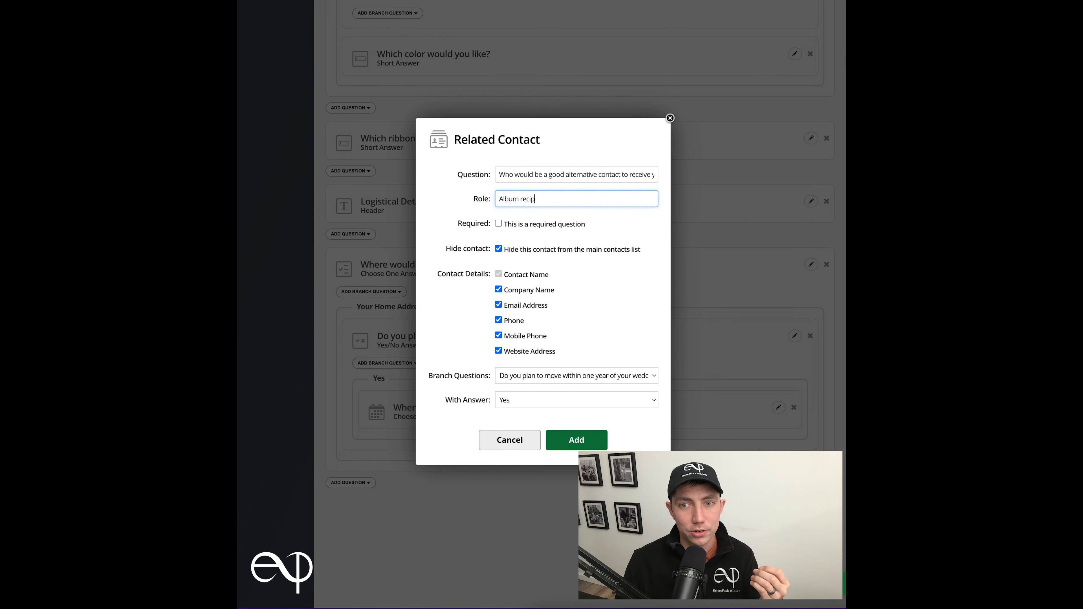
type("lternative album recipient")
left_click(507, 201)
type("lternative a")
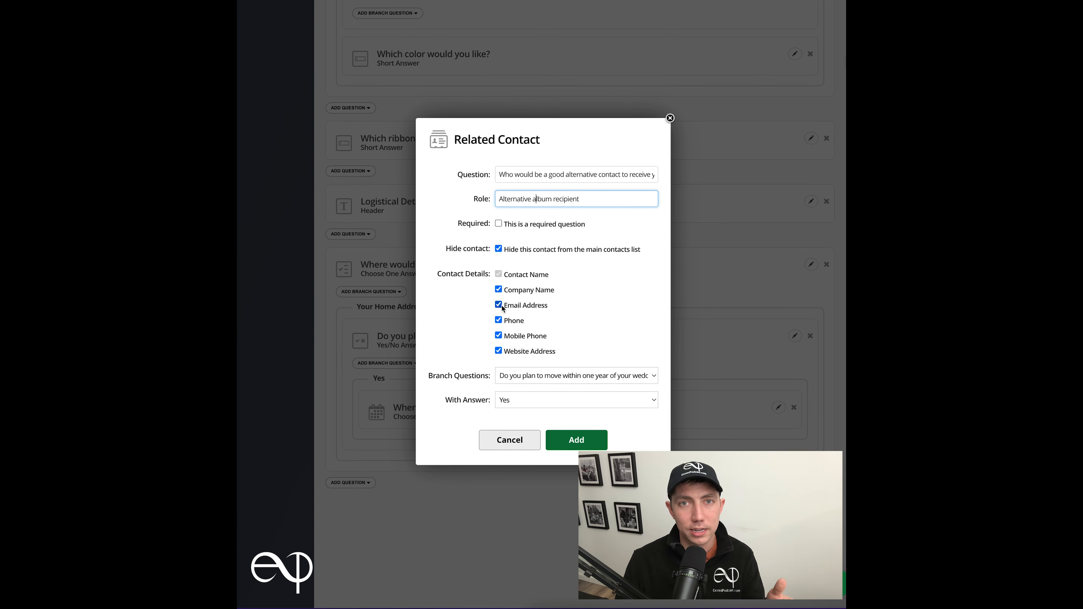
left_click(580, 442)
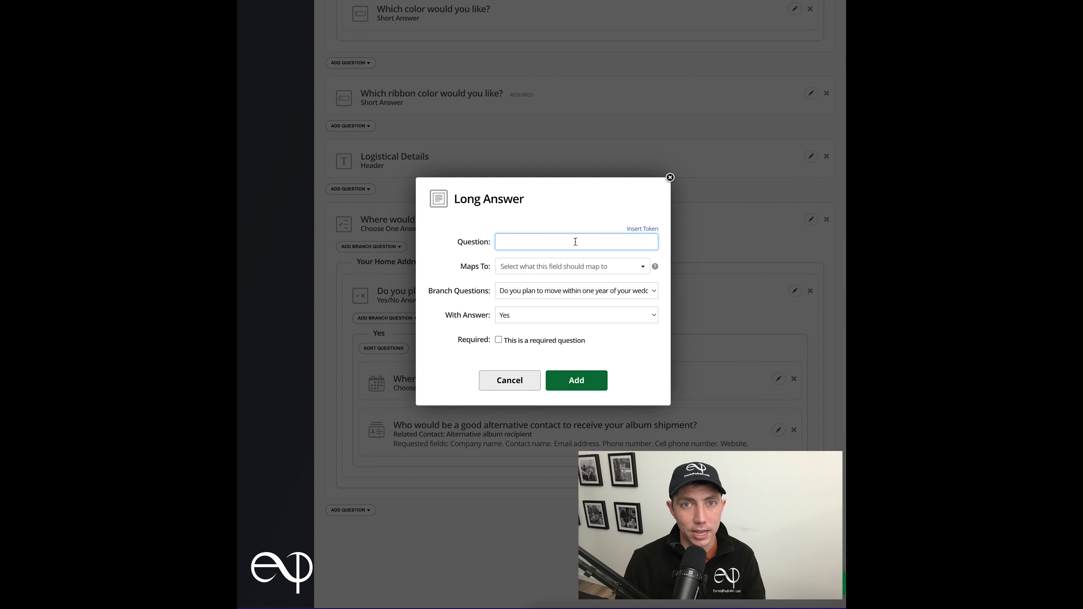
- Add a long-answer branch under Yes asking "Are there any shipping details our currier should know about the alternate recipient's address?"
type("Are there any shipping details our currier should")
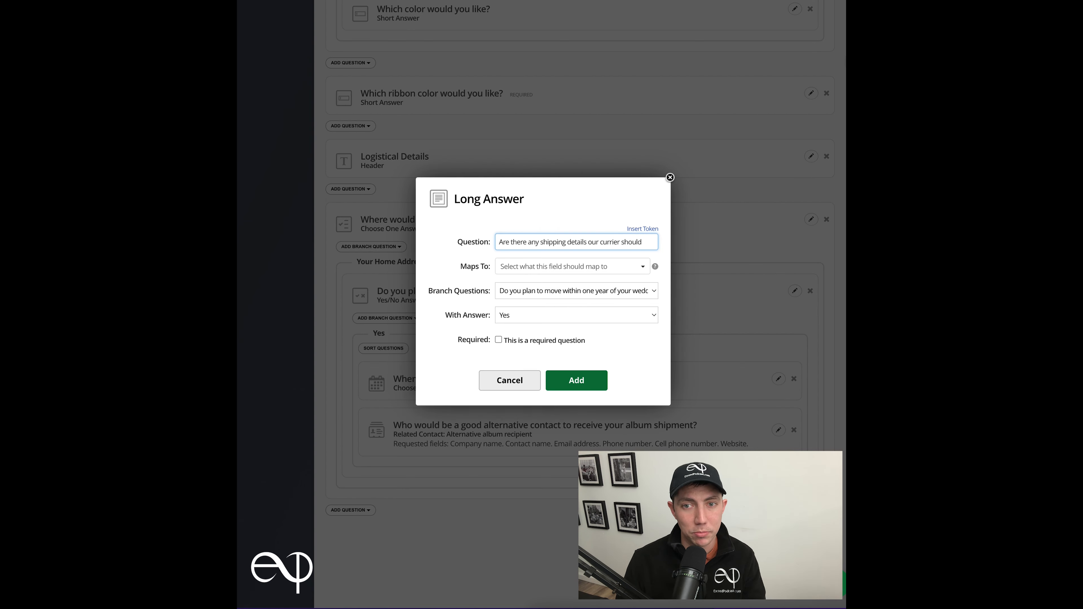
type(" know about the recipients add")
key("BackSpace")
key("BackSpace")
key("BackSpace")
key("BackSpace")
key("BackSpace")
type("'s address?")
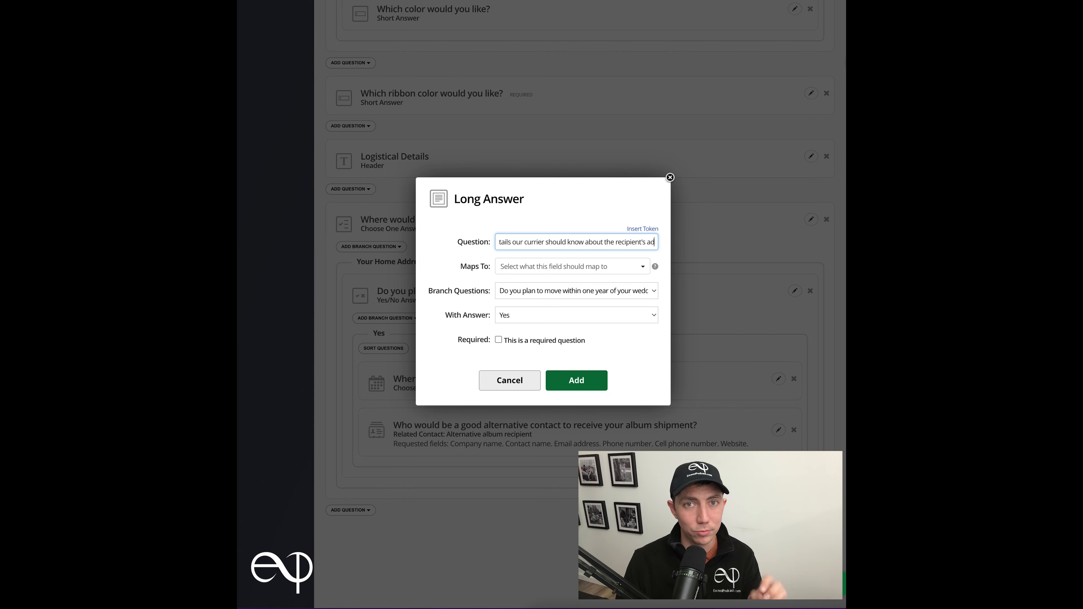
left_click(597, 242)
type("alternative")
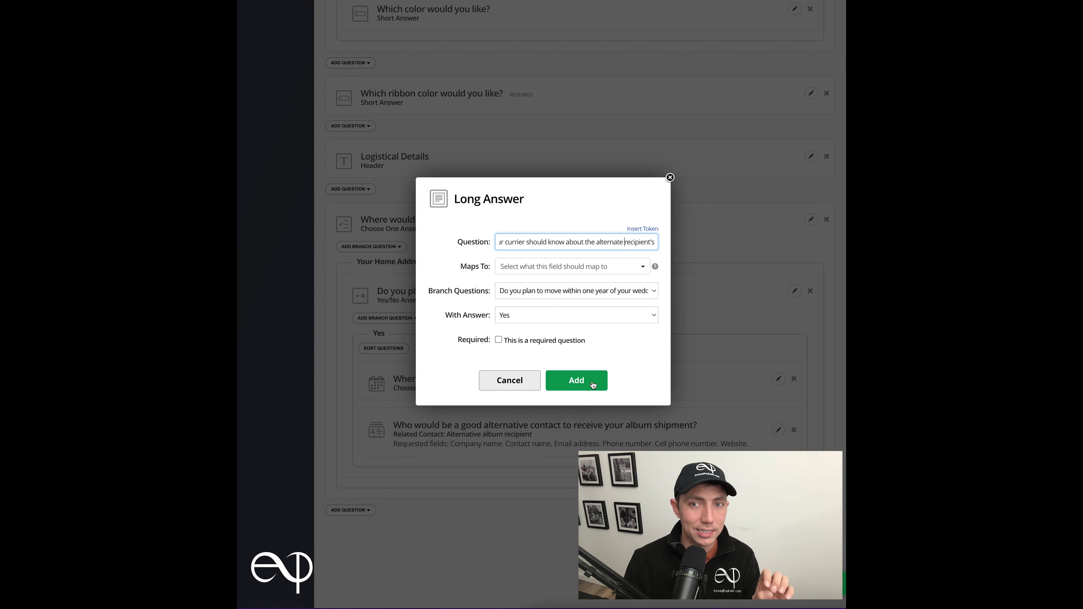
left_click(591, 381)
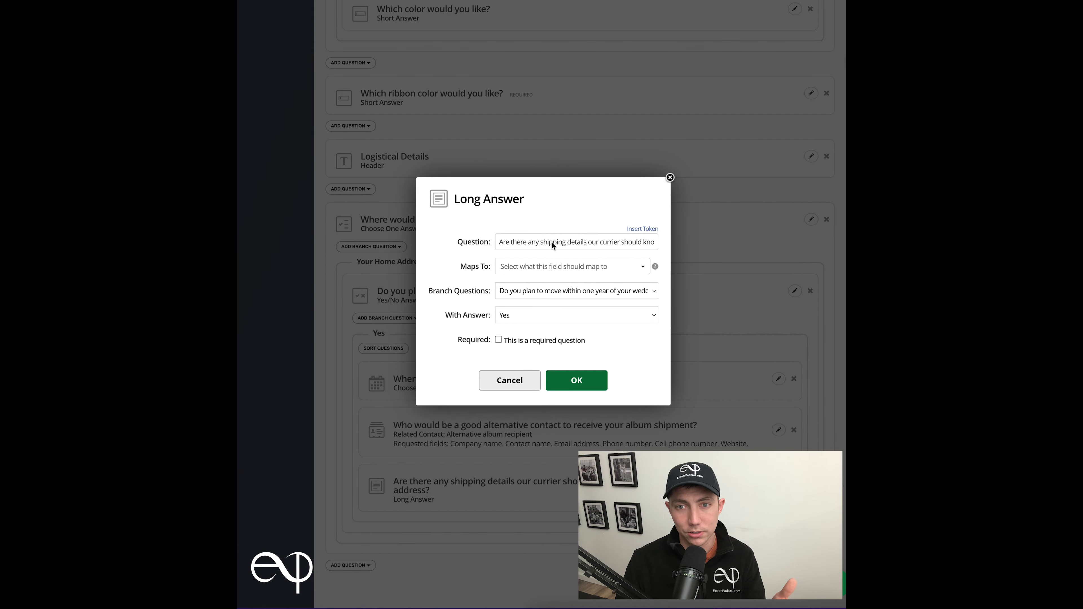
- Reword the long-answer branch as "What shipping details should our currier know about regarding the alternate recipient's address?"
left_click_drag(539, 242, 498, 242)
type("What")
left_click(564, 242)
type("should")
mouse_move(641, 242)
left_mouse_down()
mouse_move(619, 243)
mouse_move(661, 245)
left_mouse_up()
key("BackSpace")
left_click(556, 242)
type("regarding the alternate recipient'")
left_click(587, 378)
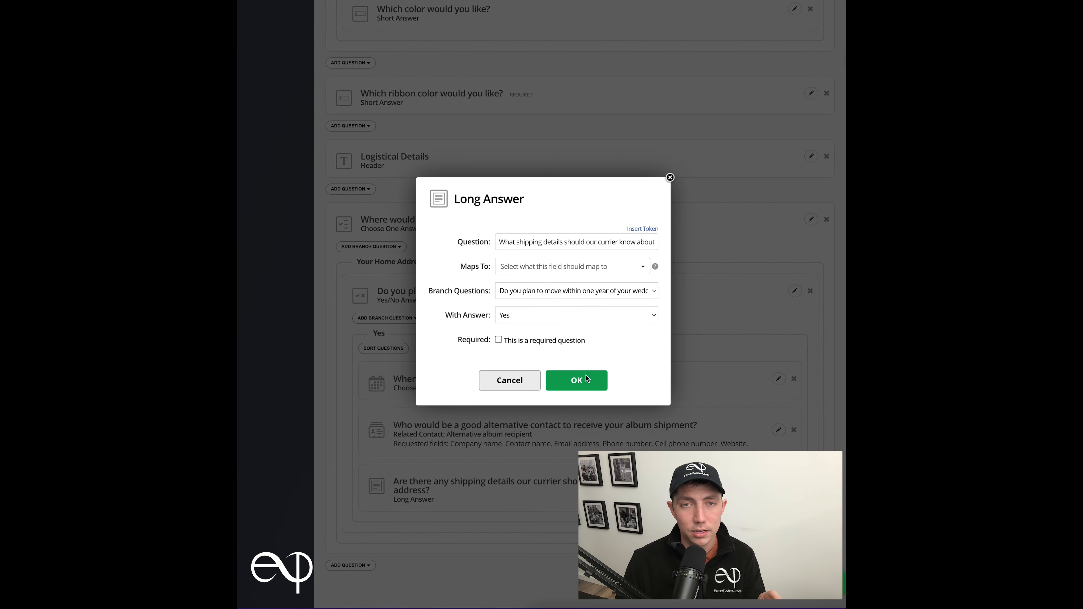
- Add a related-contact branch "Where would you like your album shipped to?" under the Other shipping answer with the role Secondary album recipient
scroll(459, 220, "down", 1)
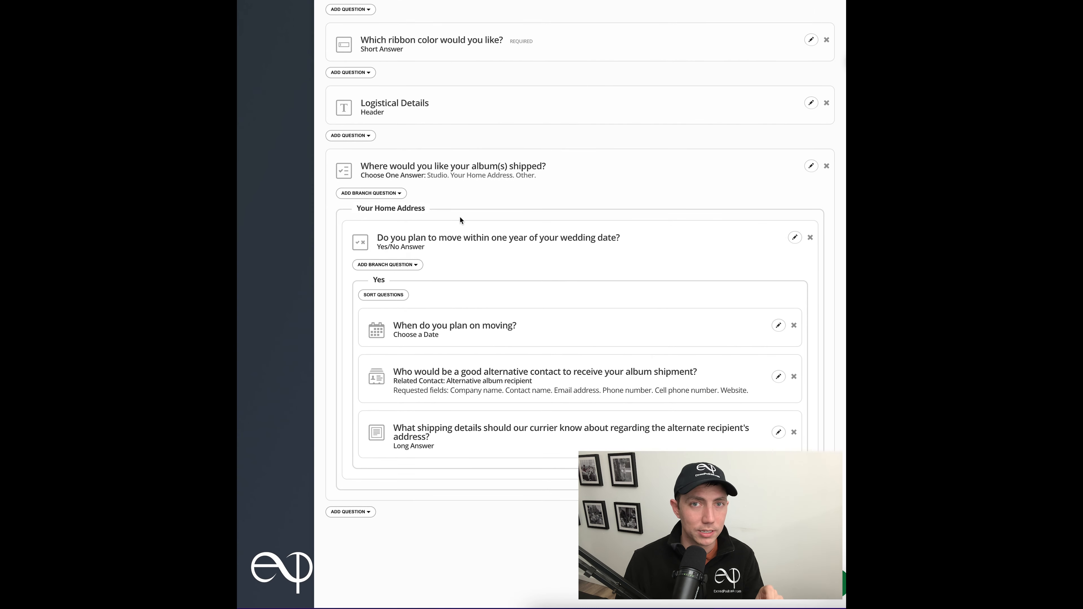
left_click(400, 194)
left_click(511, 300)
type("Where would you like your album shipped to?")
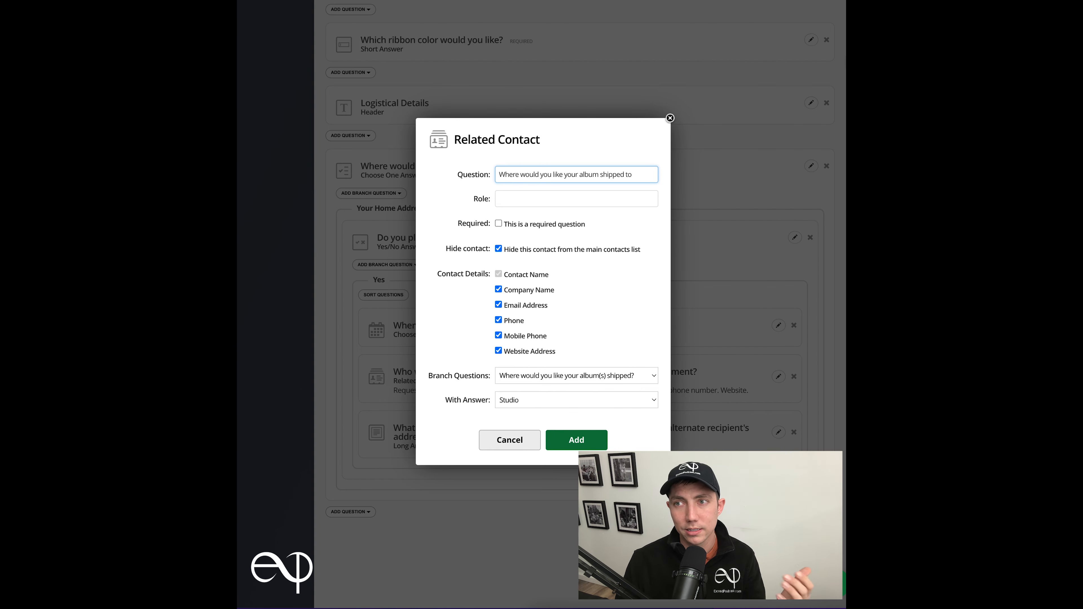
left_click(554, 400)
left_click(551, 422)
left_click(567, 433)
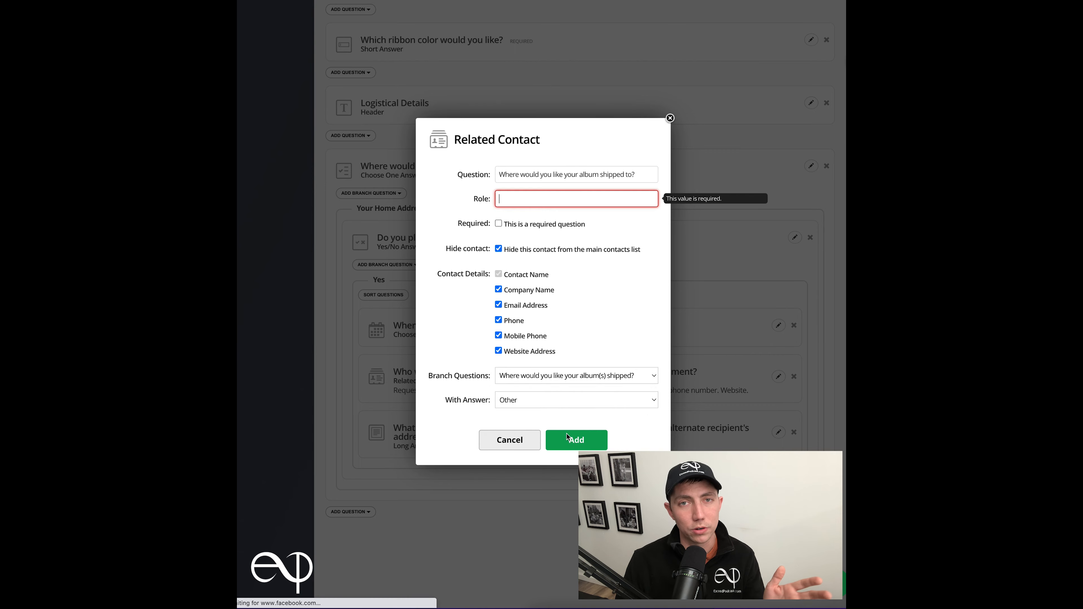
type("Primary album recipient")
double_click(521, 199)
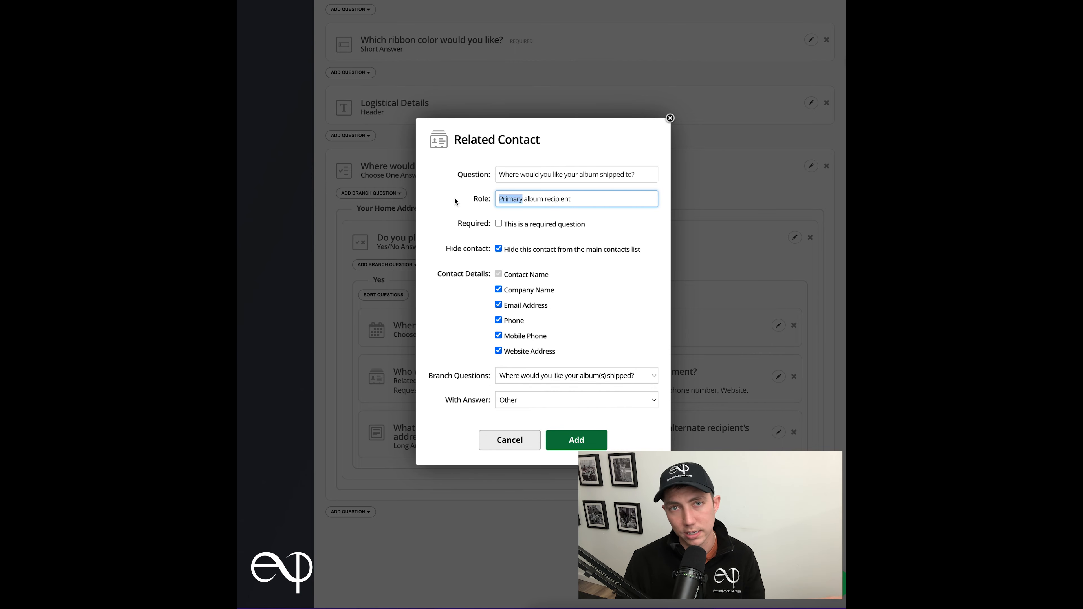
type("Secondary")
left_click(584, 433)
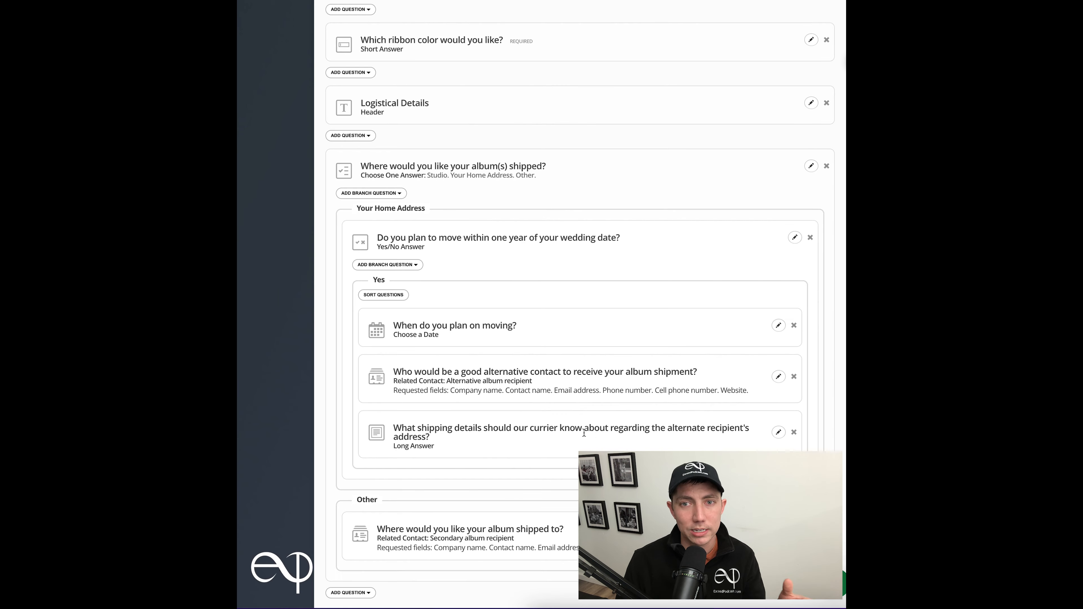
- Add a long-answer branch under the Other shipping answer, reusing the wording of the existing "What shipping details should our currier know about" question
scroll(584, 433, "down", 1)
left_click_drag(393, 402, 431, 412)
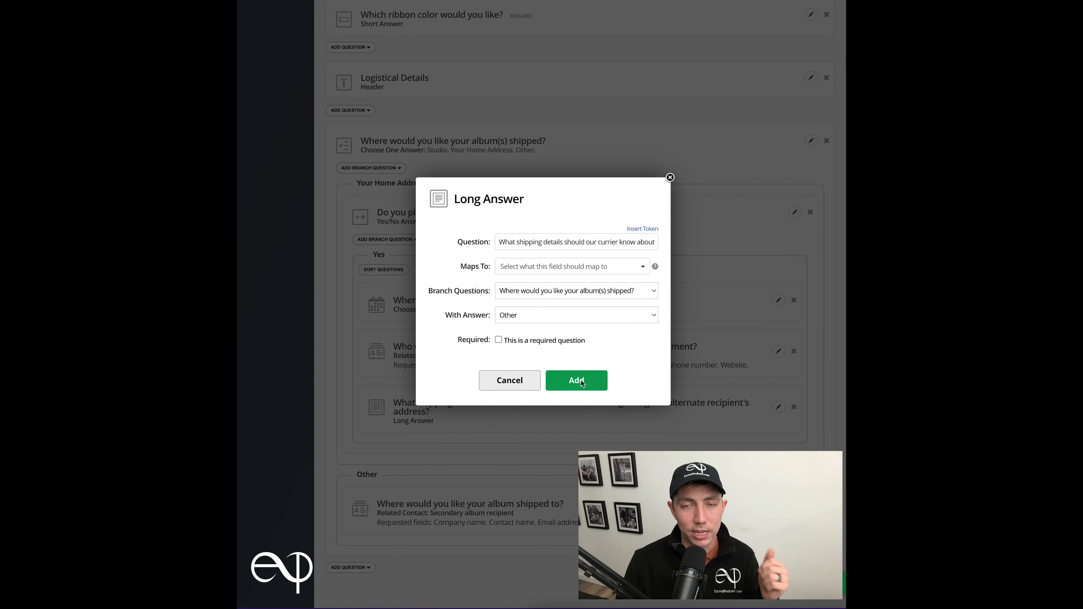
left_click(585, 384)
- Add a related-contact branch "What are the address details for where you would like your album shipped?" under No with role Primary album recipient, without website address
left_click(387, 239)
left_click(525, 349)
type("W")
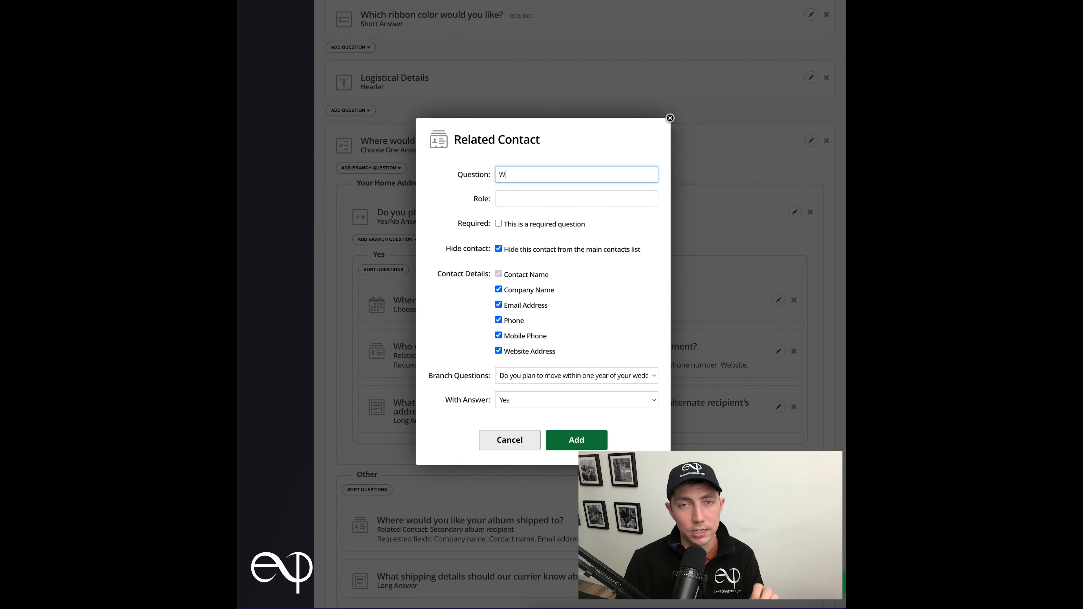
type("hat are the address tetails for")
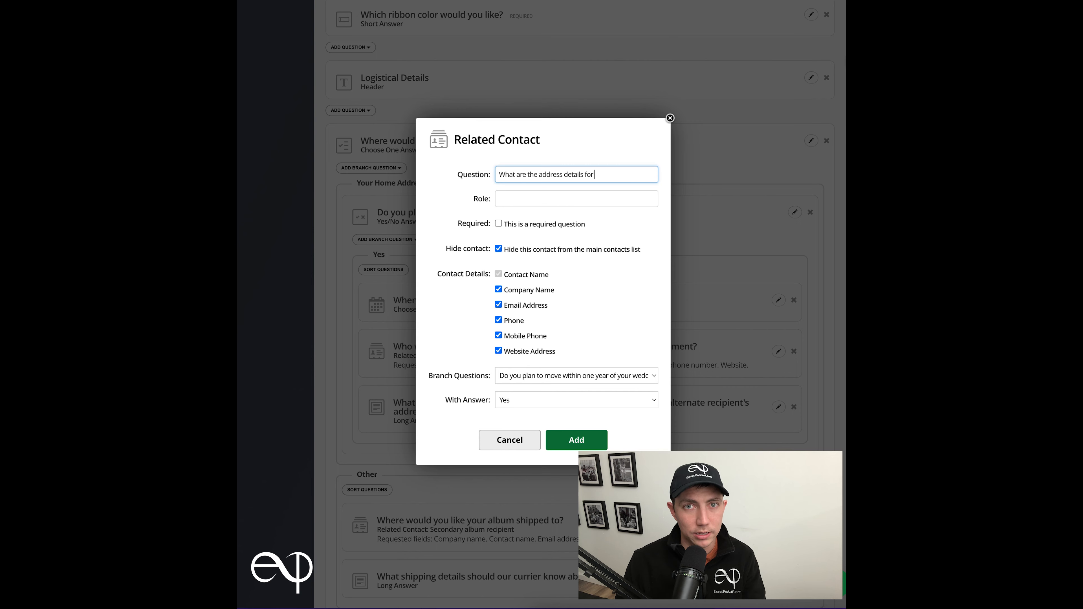
type(" where you would like your album shipped?")
key("Tab")
type("P")
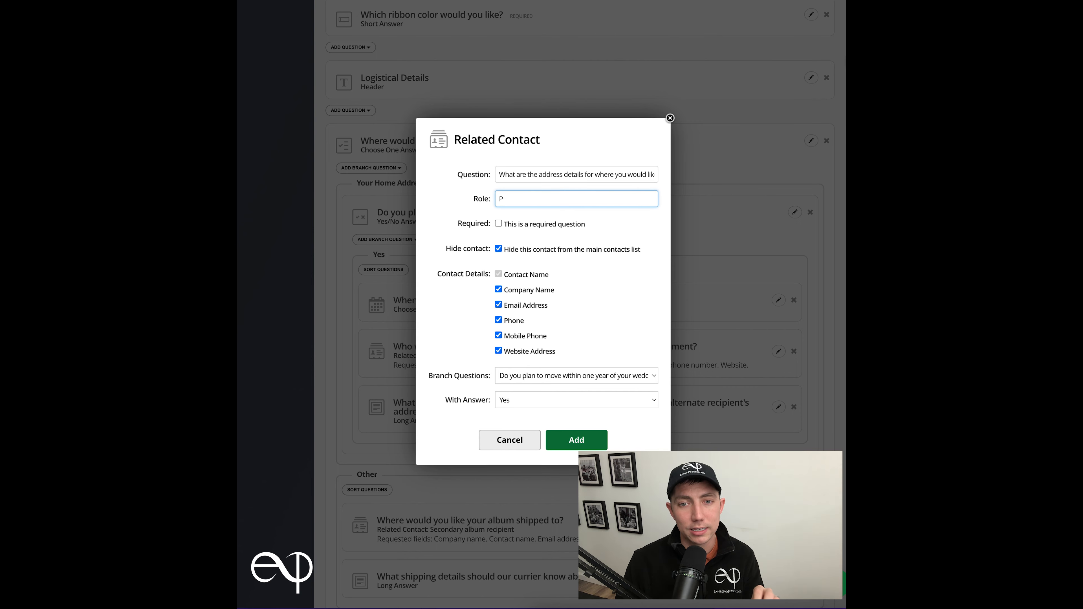
type("rimary album recipient")
left_click(498, 350)
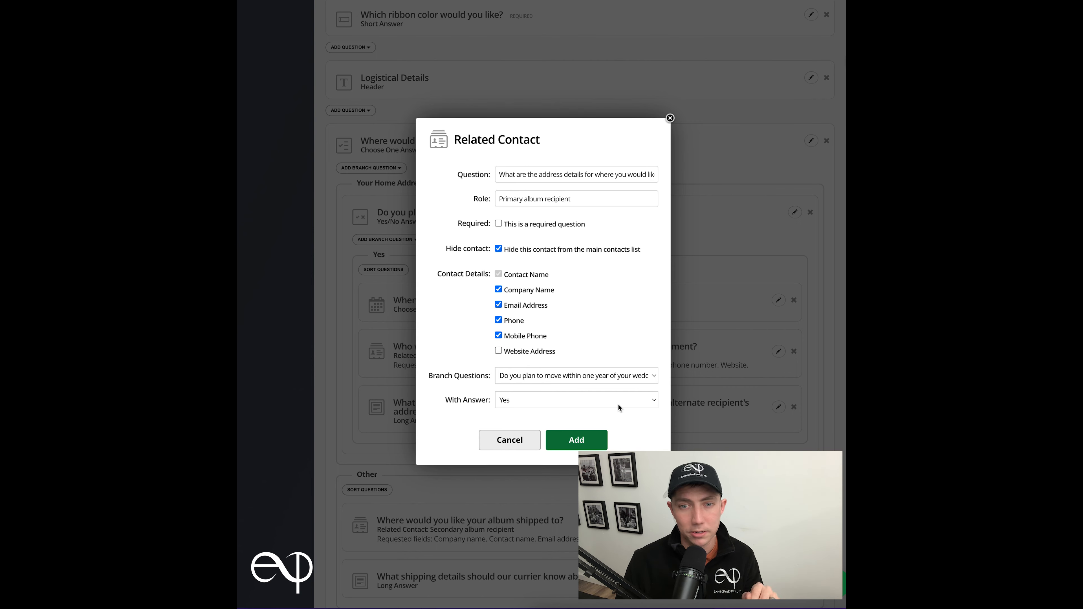
left_click(605, 403)
left_click(594, 415)
left_click(588, 437)
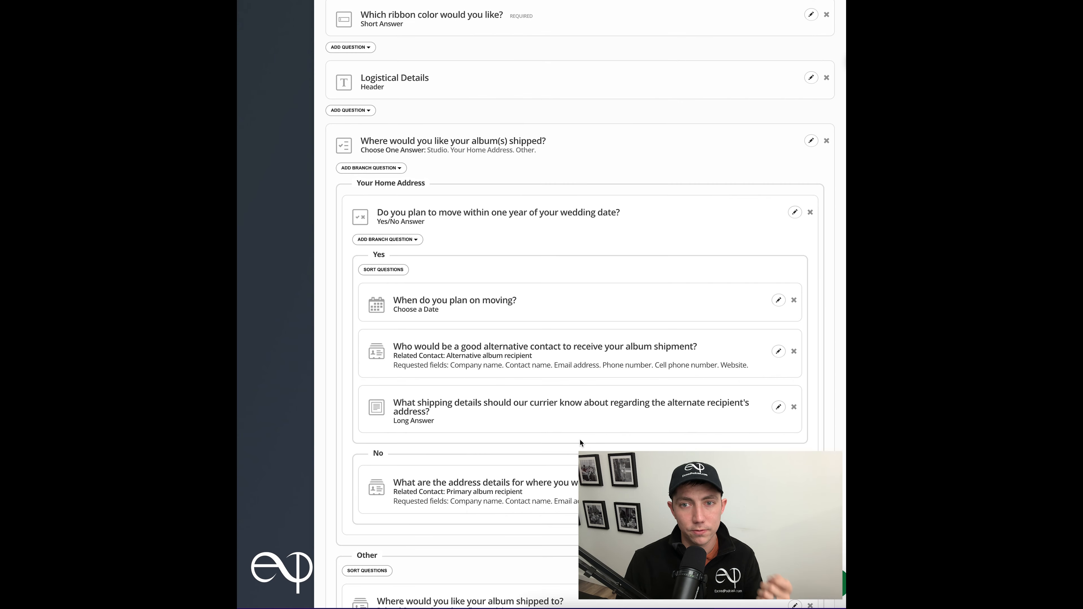
- Remove the website address from the contact details requested for the alternative album recipient
left_click(779, 352)
left_click(577, 440)
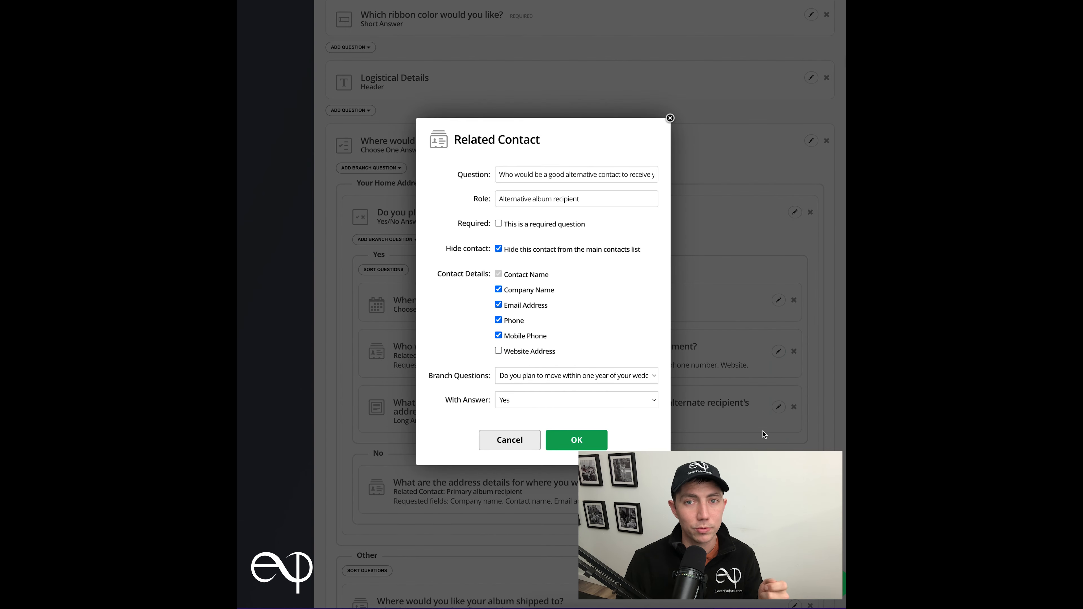
- Add a "Final Details" heading at the end of the questionnaire, after the shipping question
scroll(763, 434, "down", 5)
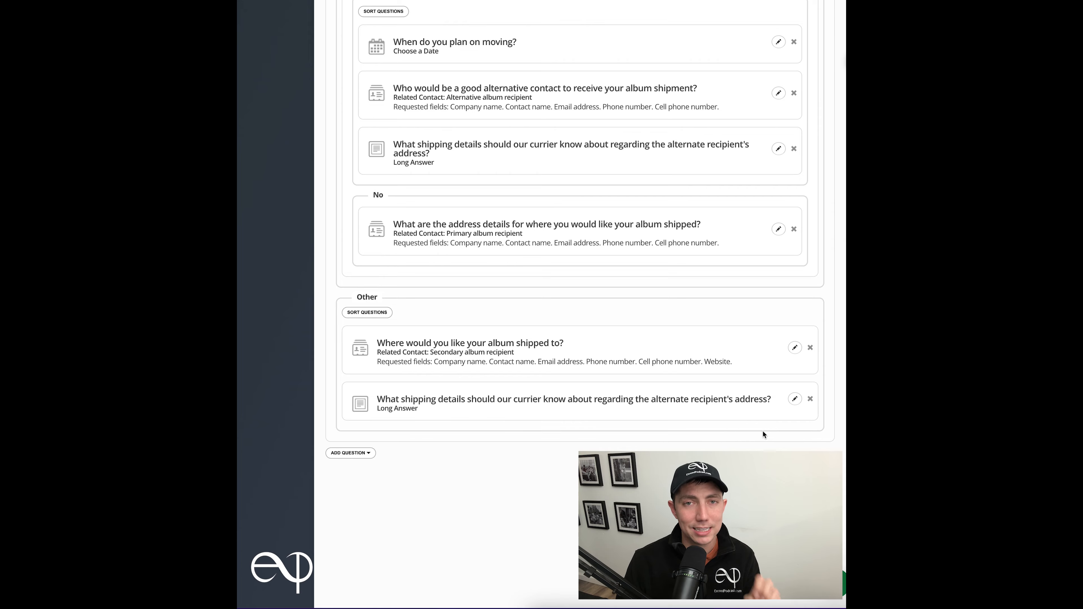
scroll(762, 431, "up", 10)
scroll(762, 431, "down", 12)
left_click(350, 413)
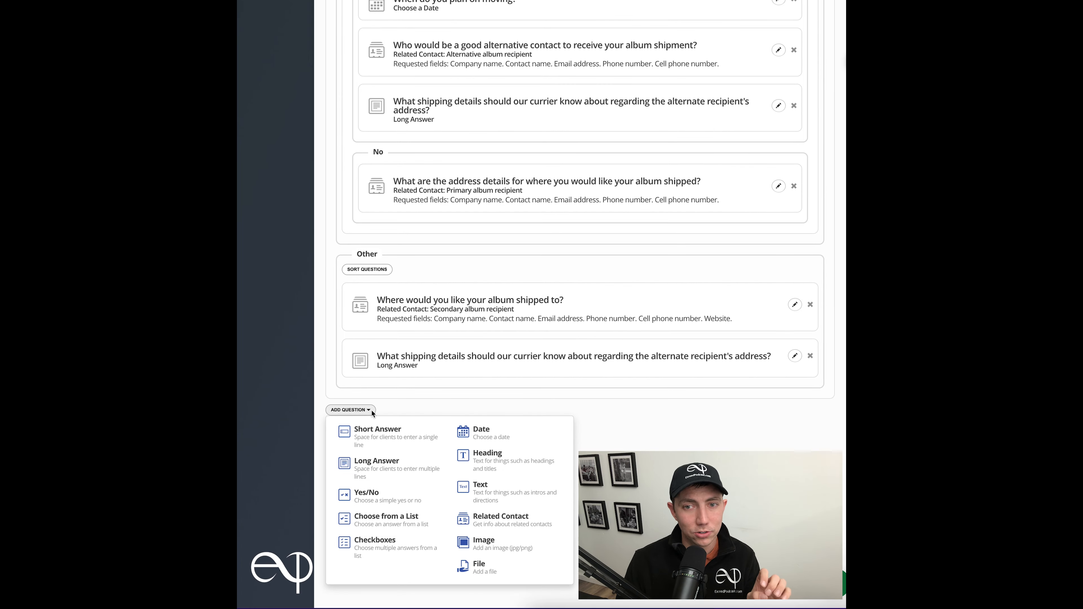
left_click(539, 463)
type("Final Details")
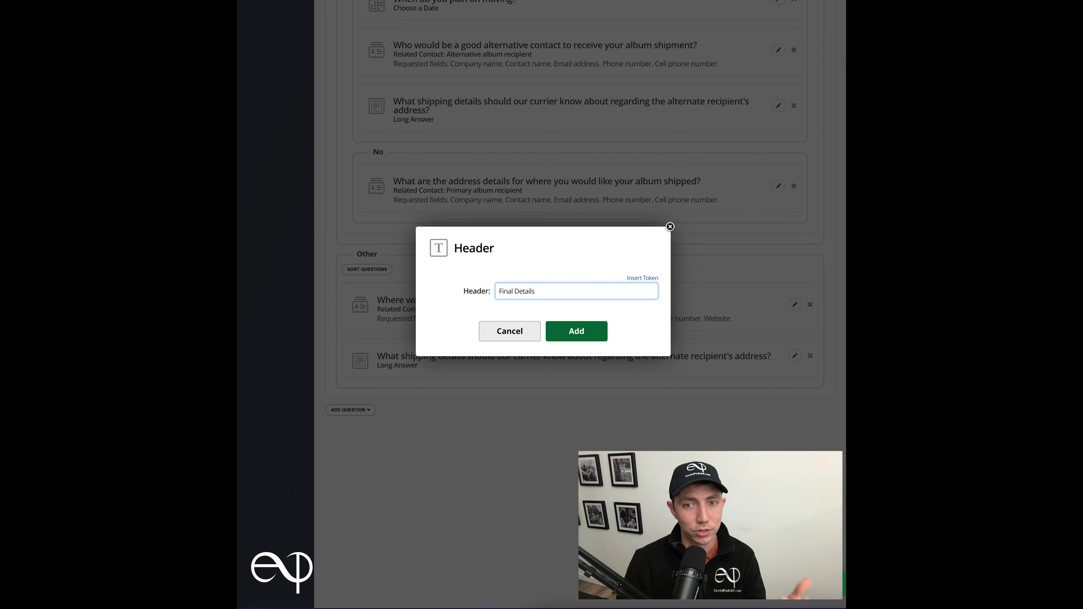
left_click(576, 331)
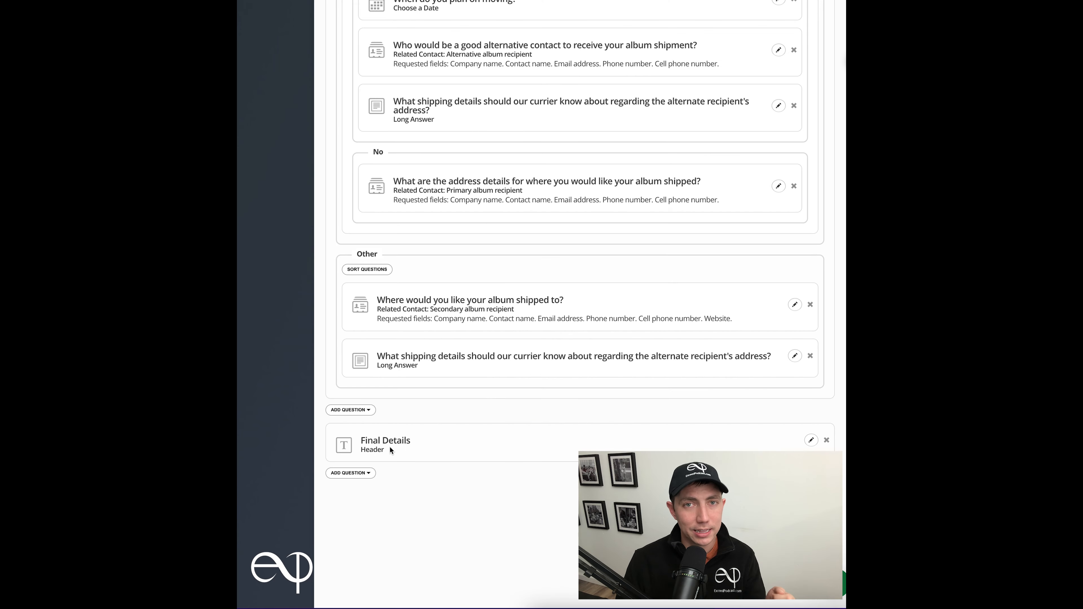
- Start a checkboxes question "Are you interested in any of the following items?" with the first answer "Additional full size parent albums"
left_click(350, 472)
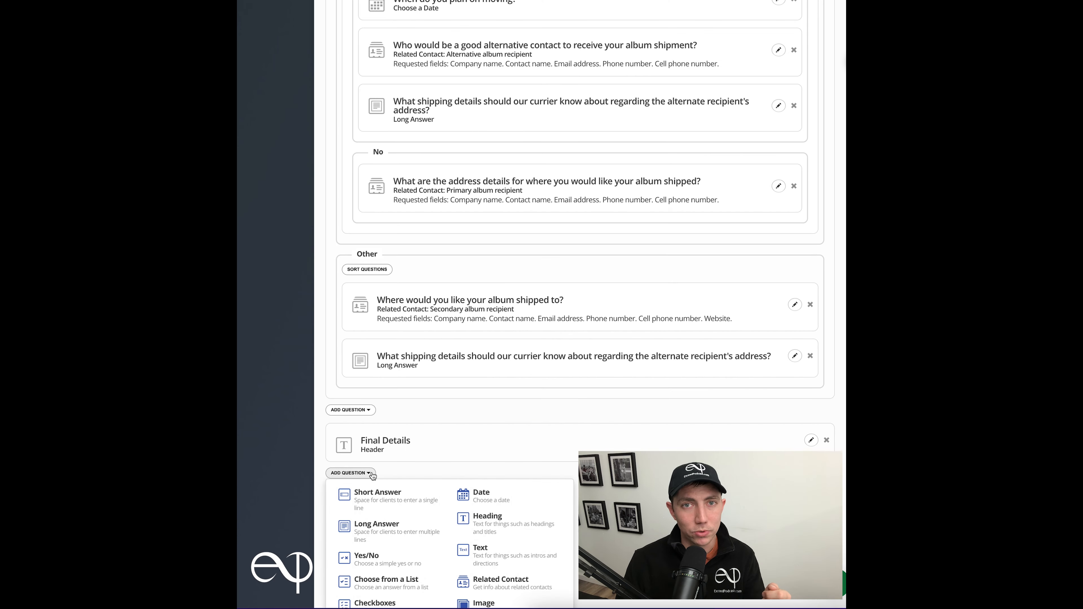
scroll(367, 503, "down", 2)
left_click(375, 544)
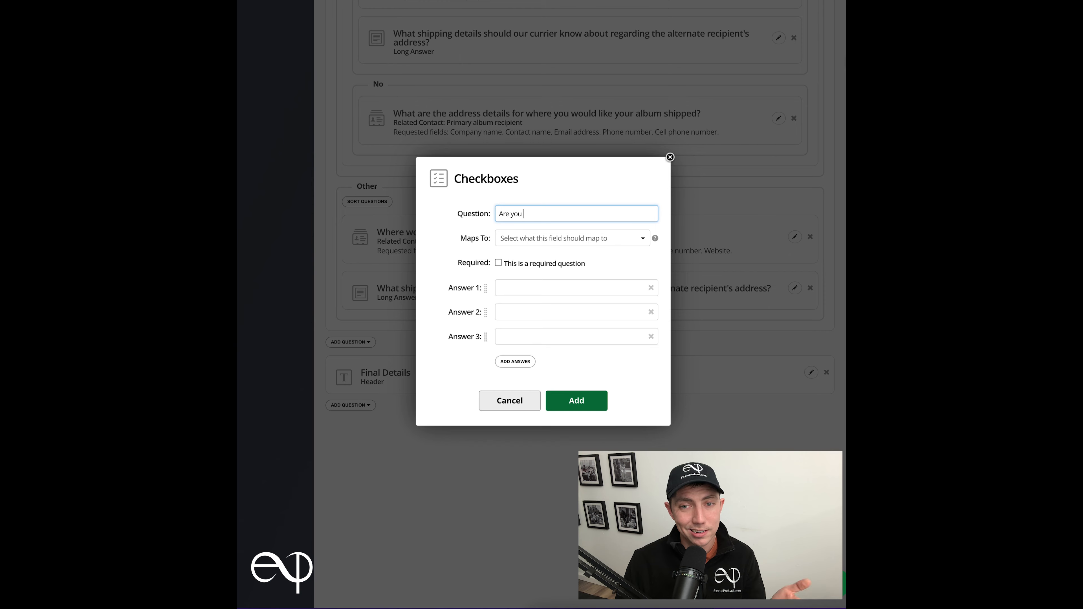
type("interested in any of the following items?")
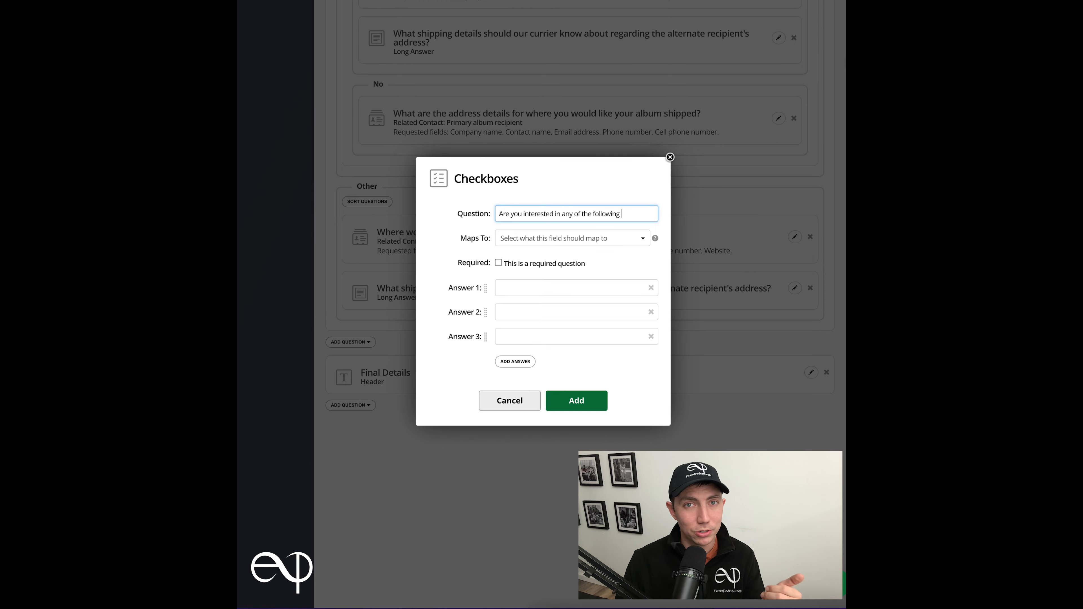
left_click(570, 294)
type("Additional ")
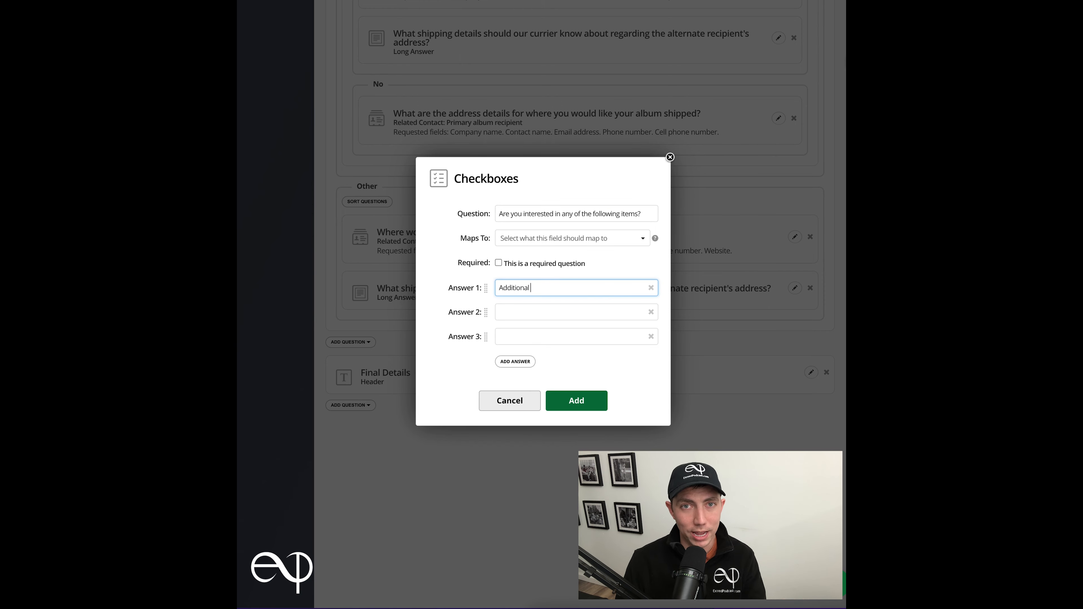
type("full size parent albums")
left_click(531, 288)
type("full size")
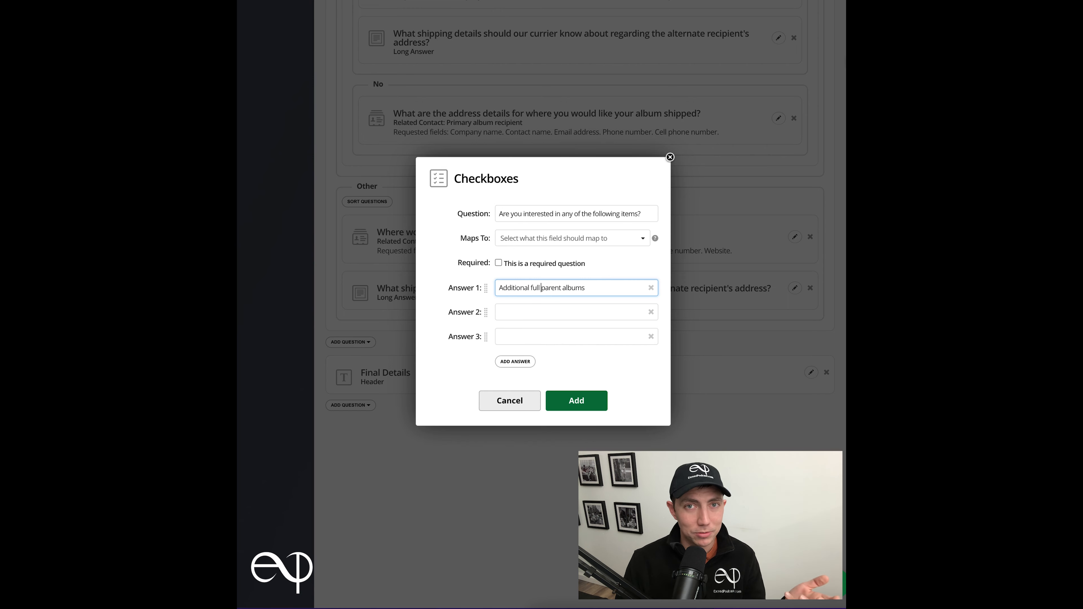
- Enter "Additional half size parent albums" as the second answer, reusing the wording of the first
key("super+a")
key("super+c")
left_click(546, 313)
key("super+v")
double_click(536, 312)
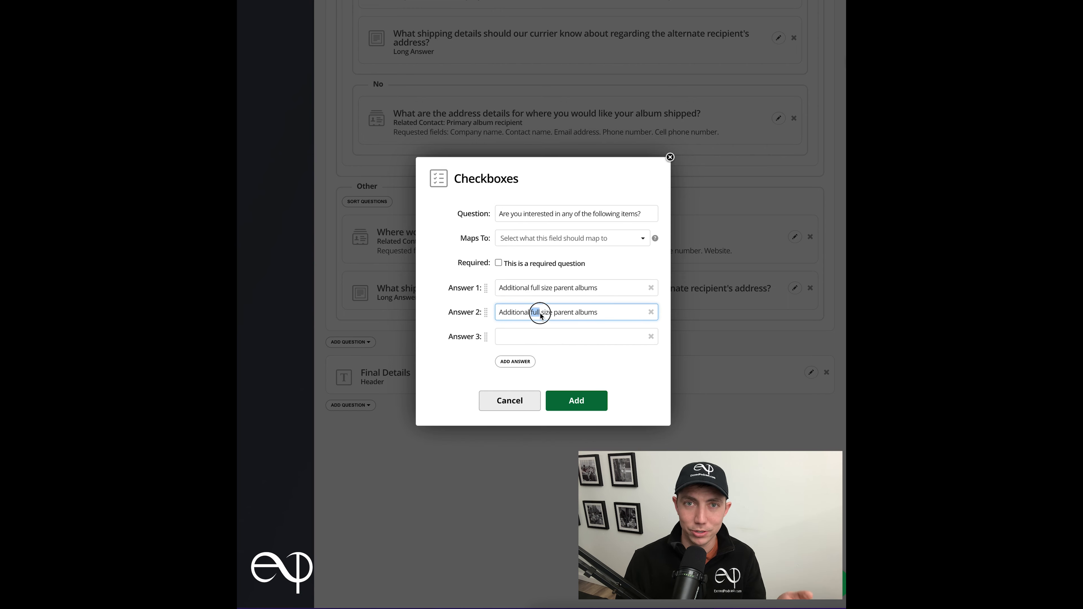
type("half")
- Enter "Additional wall art" as the third answer and add a fourth answer, "Additional print collections"
left_click(543, 337)
key("super+v")
left_click_drag(531, 337, 659, 348)
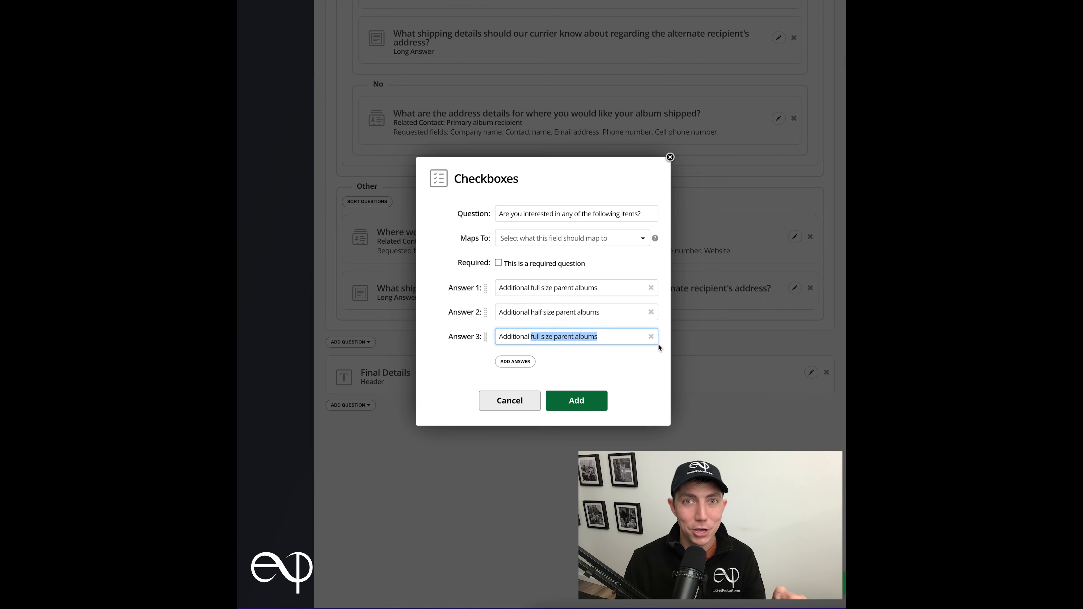
type("wall art")
left_click(515, 361)
key("super+v")
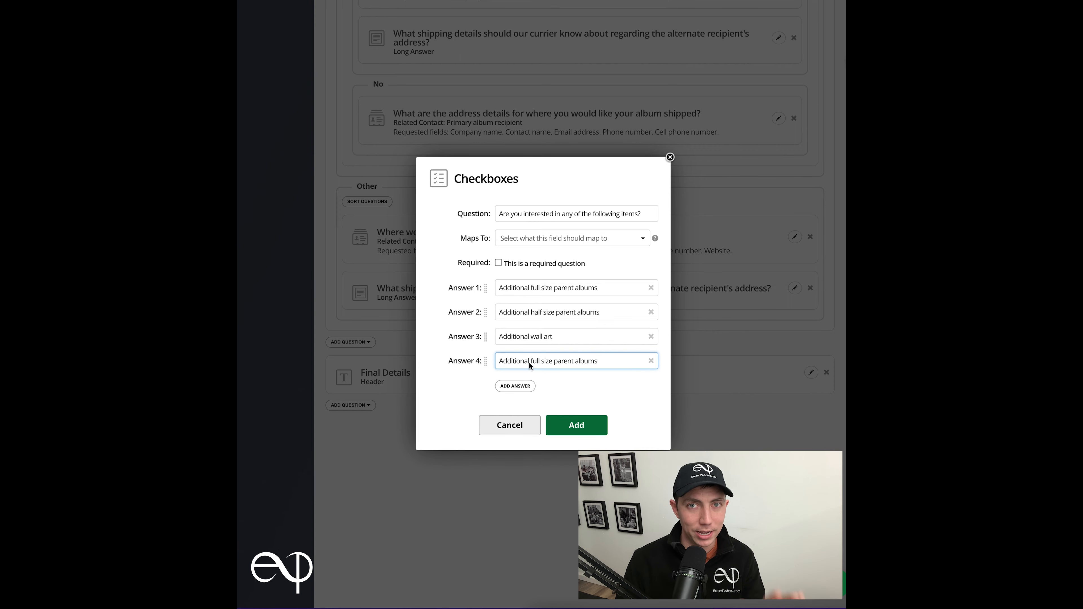
left_click_drag(530, 361, 652, 362)
type("print collections")
- Add a fifth answer, "Increased album size", to the checkboxes question
left_click(515, 385)
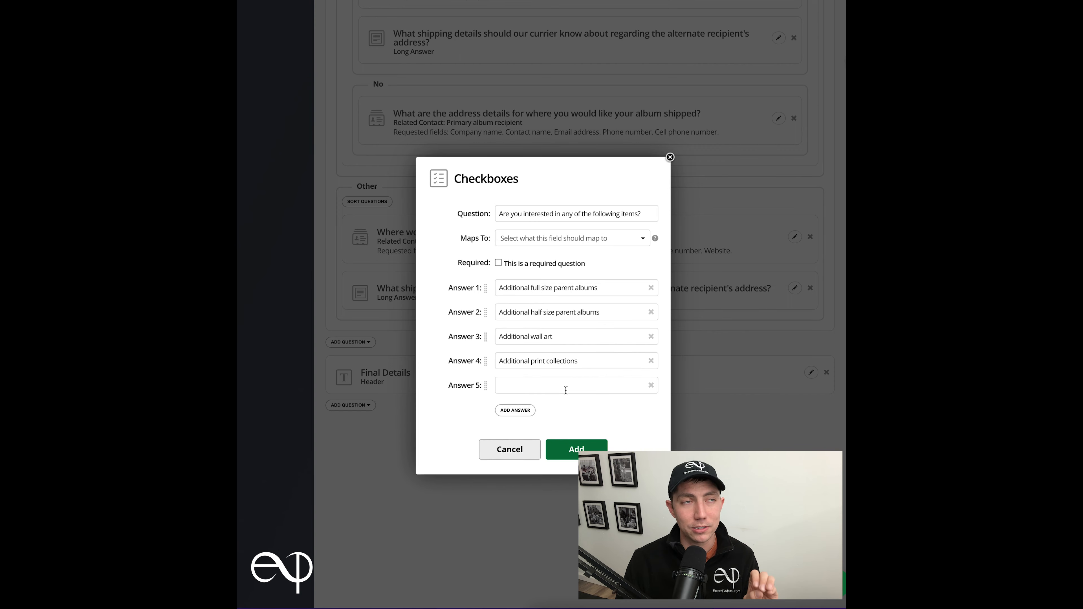
key("super+v")
left_click_drag(530, 386, 671, 389)
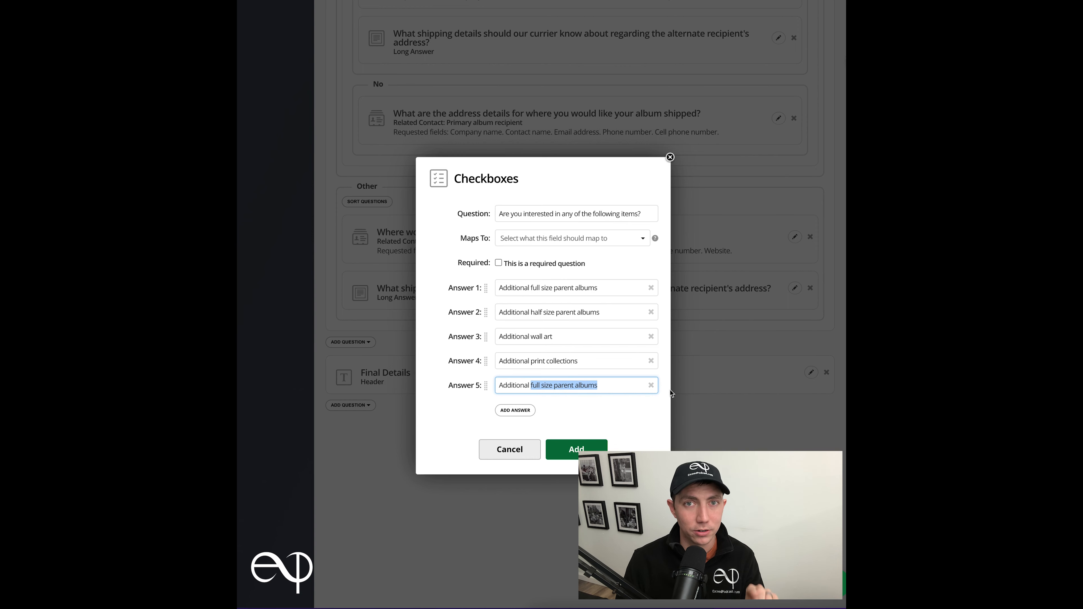
key("super+a")
type("Increased album size")
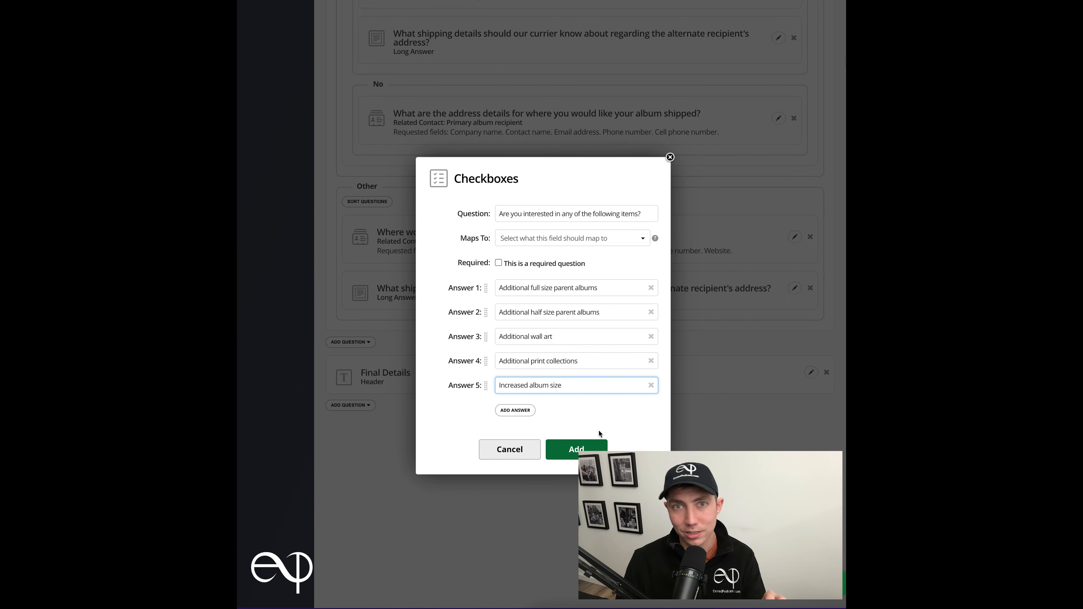
- Add a sixth answer, "Increased level of customization", and move "Increased album size" up to third place
left_click(515, 410)
left_click(574, 408)
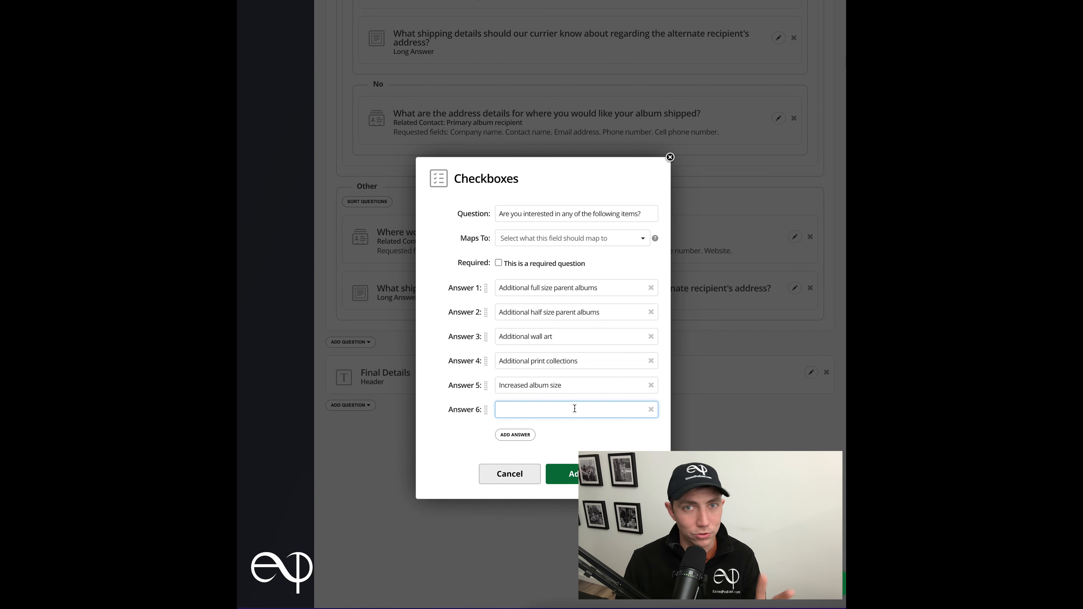
type("Increased level of customization")
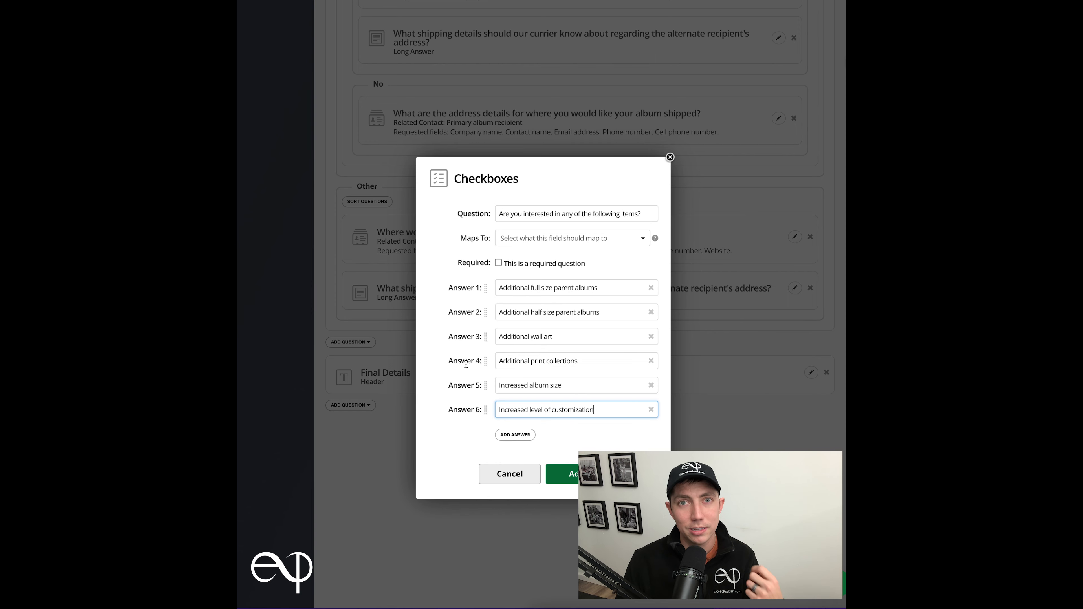
left_click_drag(485, 336, 486, 401)
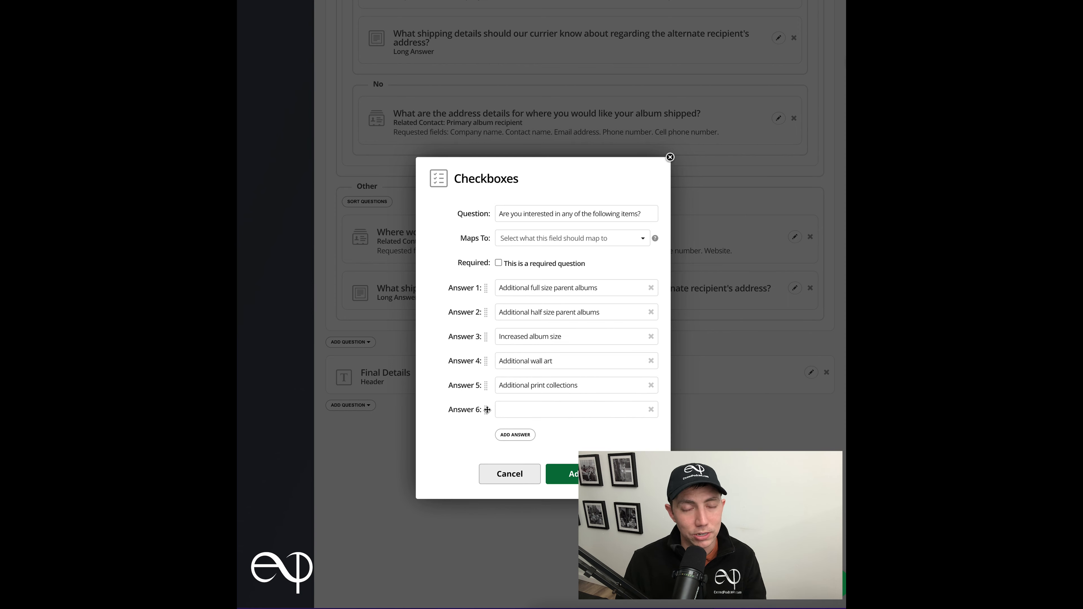
- Reword the sixth answer as "Increased album customization", move it to fourth place, and add the checkboxes question to the questionnaire
left_click(533, 410)
type("Increased album customization")
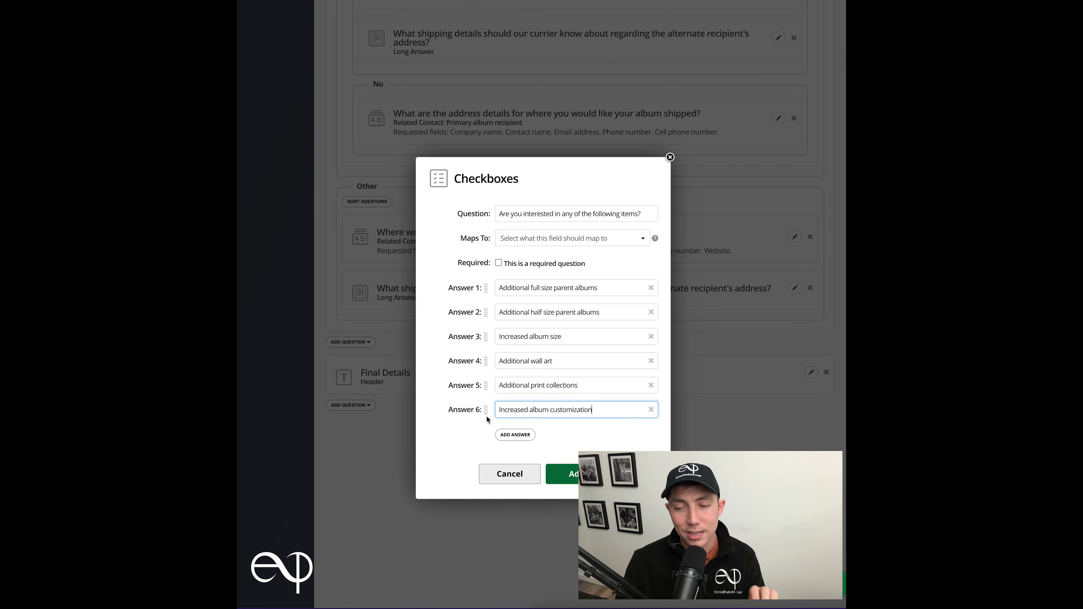
left_click_drag(486, 418, 485, 361)
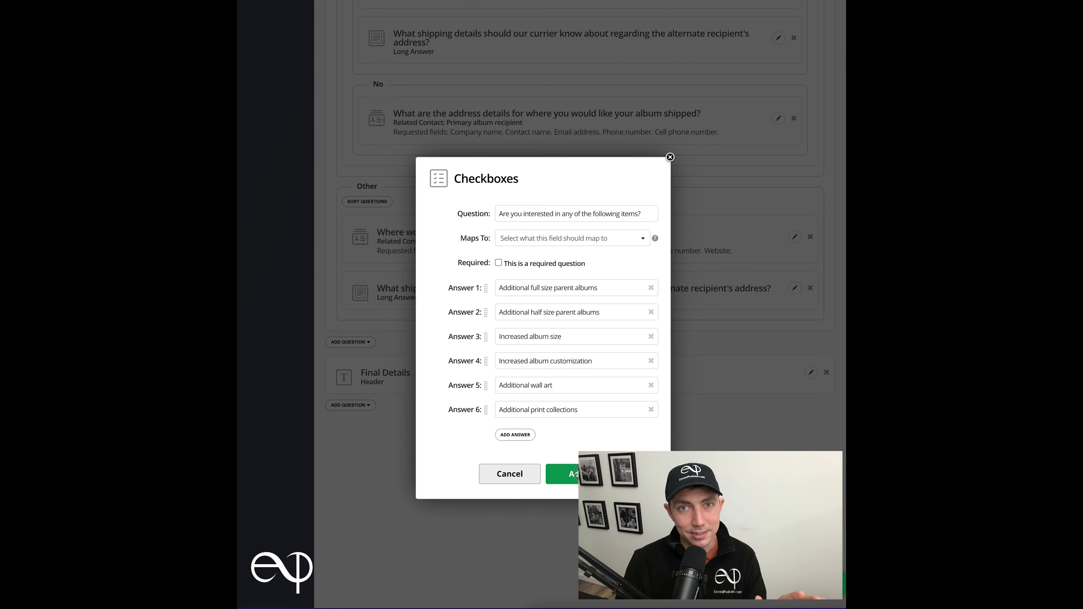
left_click(606, 474)
left_click(352, 504)
scroll(354, 533, "down", 4)
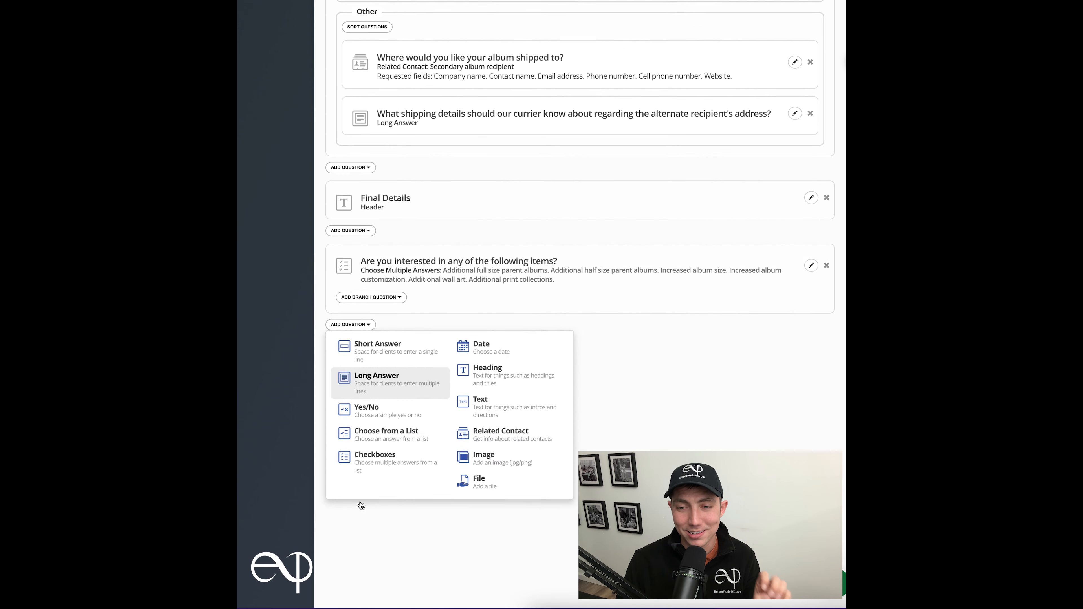
left_click(382, 375)
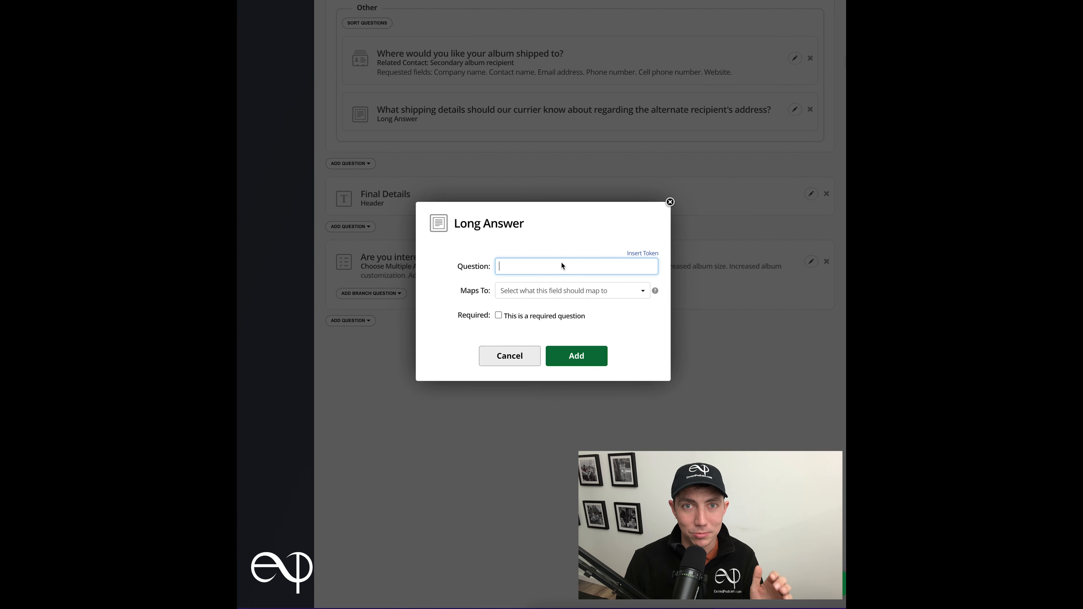
type("Anything else we should")
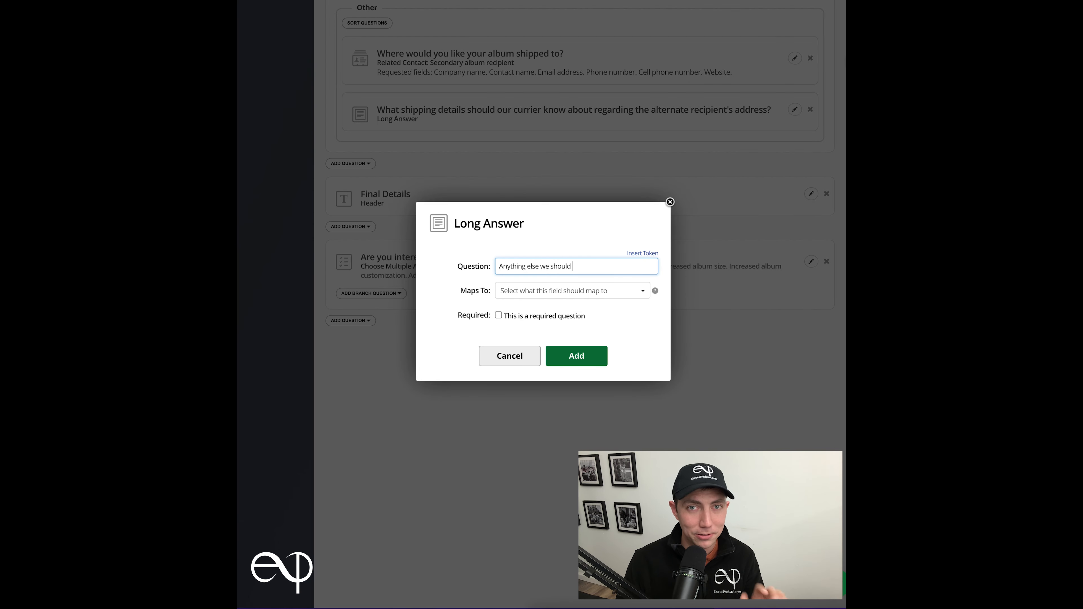
type(" jot down while we are")
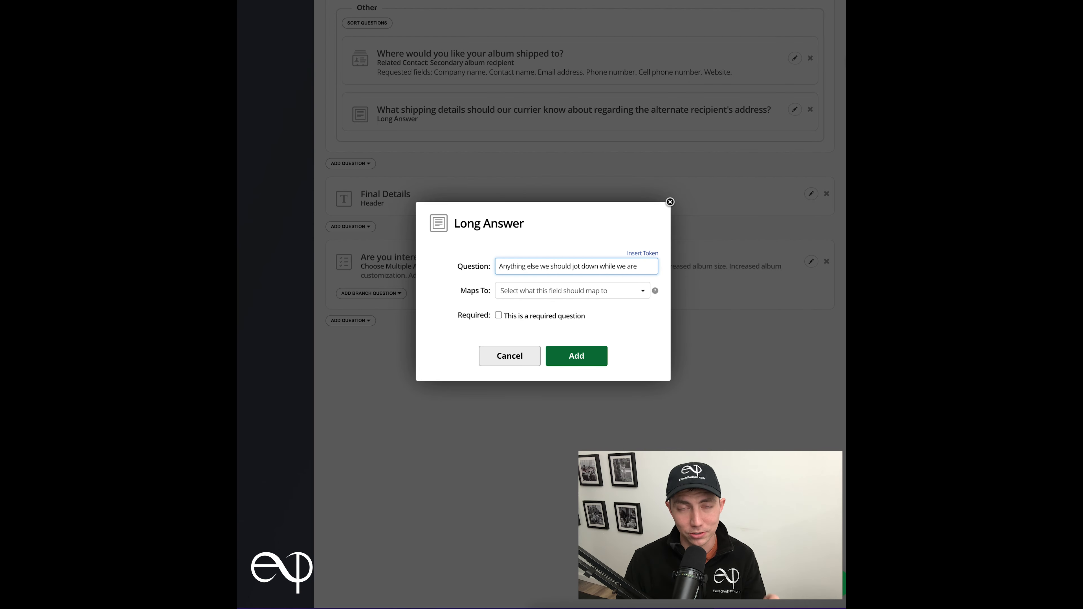
type(" here together?")
key("ctrl+a")
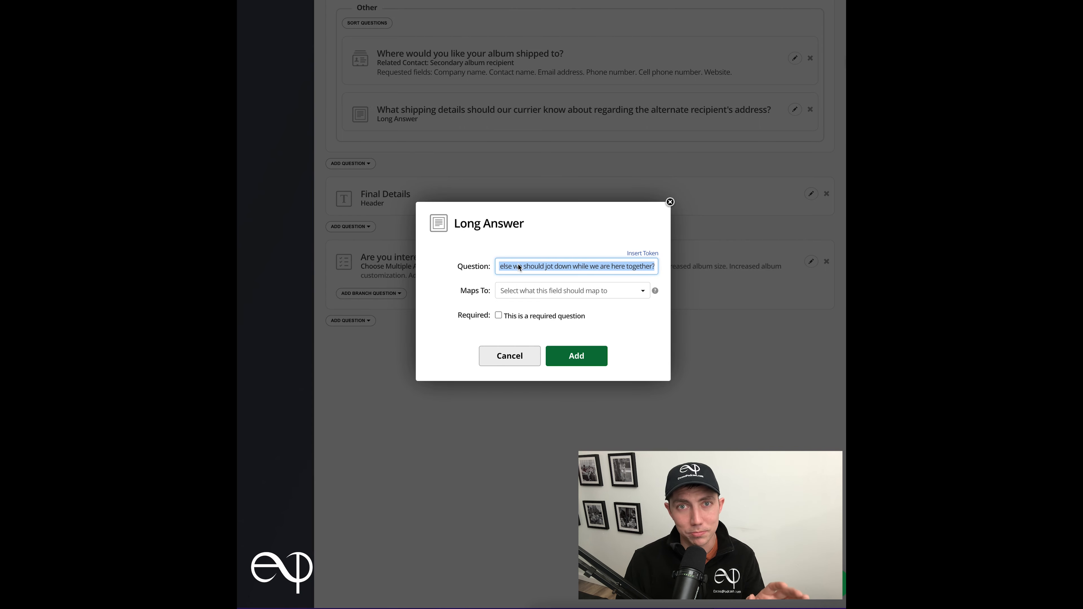
type("Any other notes?")
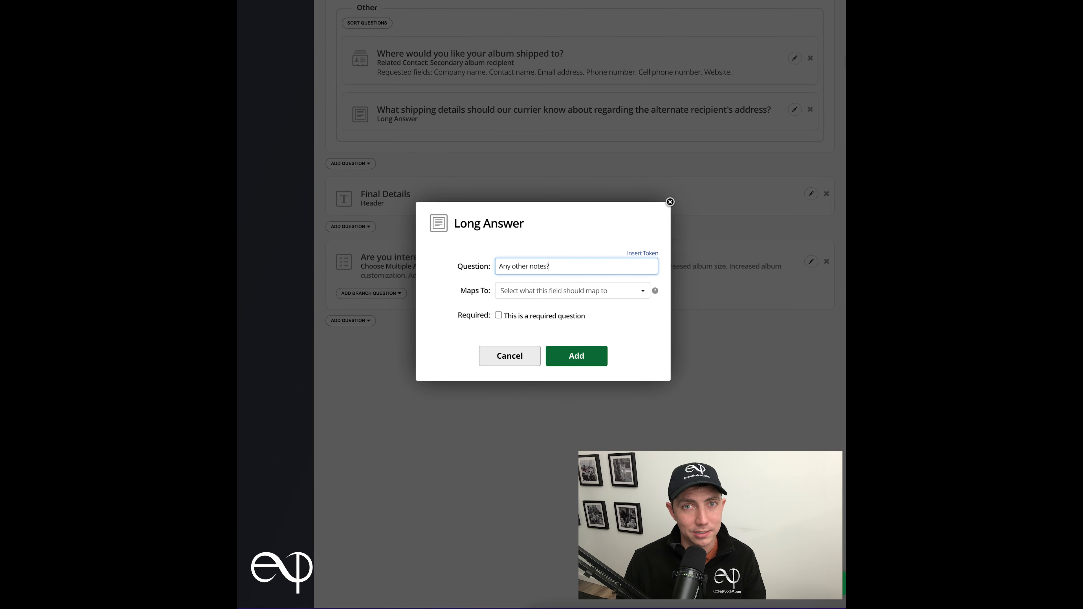
left_click(585, 353)
- Add a Yes/No question "Any other notes?" at the end of the Final Details section
left_click(351, 320)
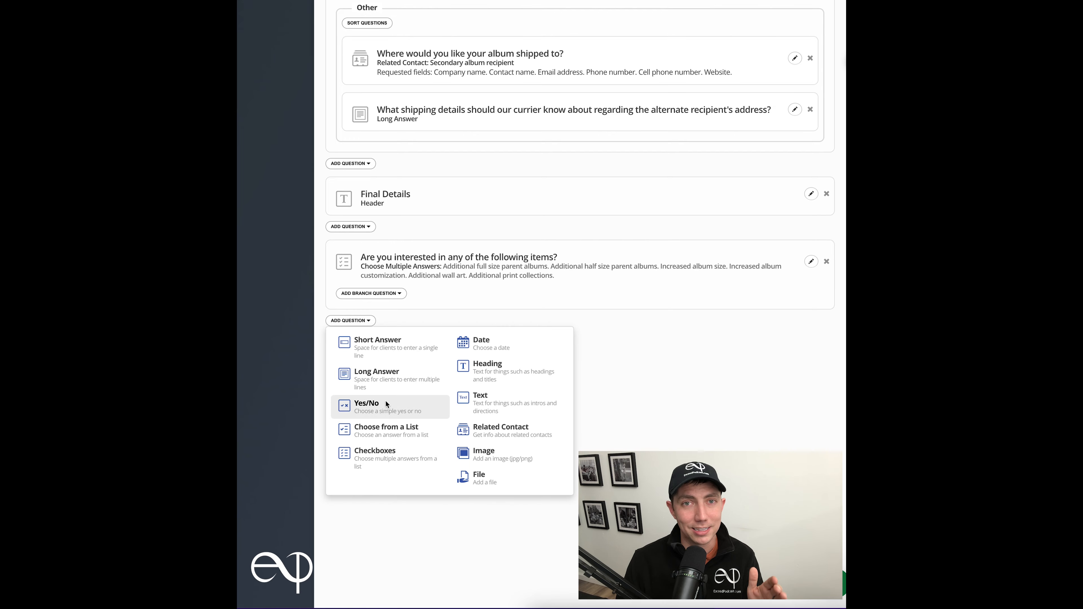
left_click(360, 404)
type("Any other notes?")
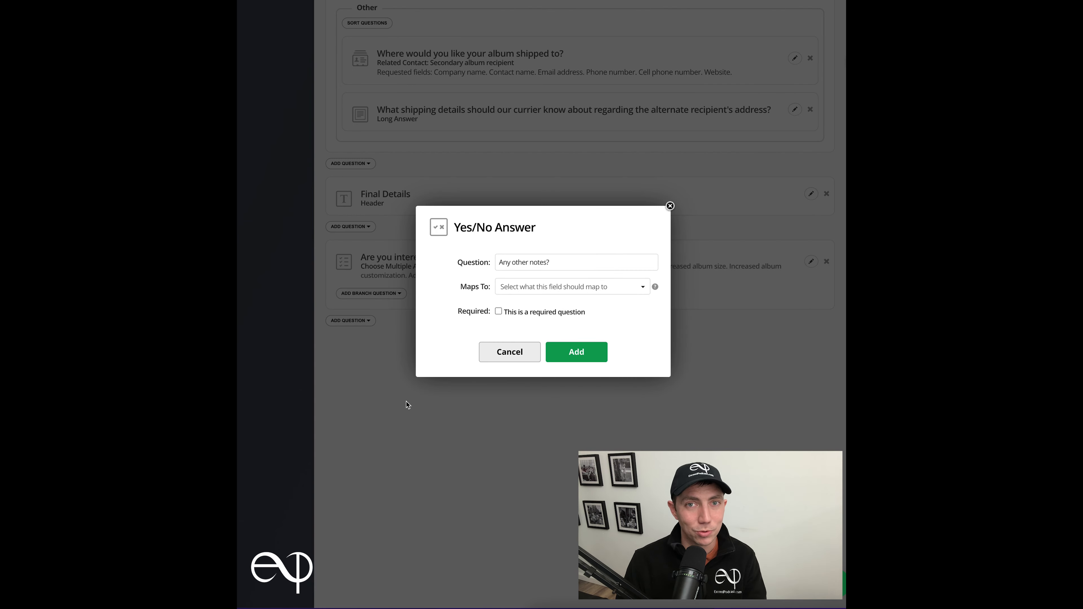
key("Return")
- Add a long-answer branch "What else should we know?" under the Yes answer of the "Any other notes?" question
left_click(397, 379)
left_click(424, 424)
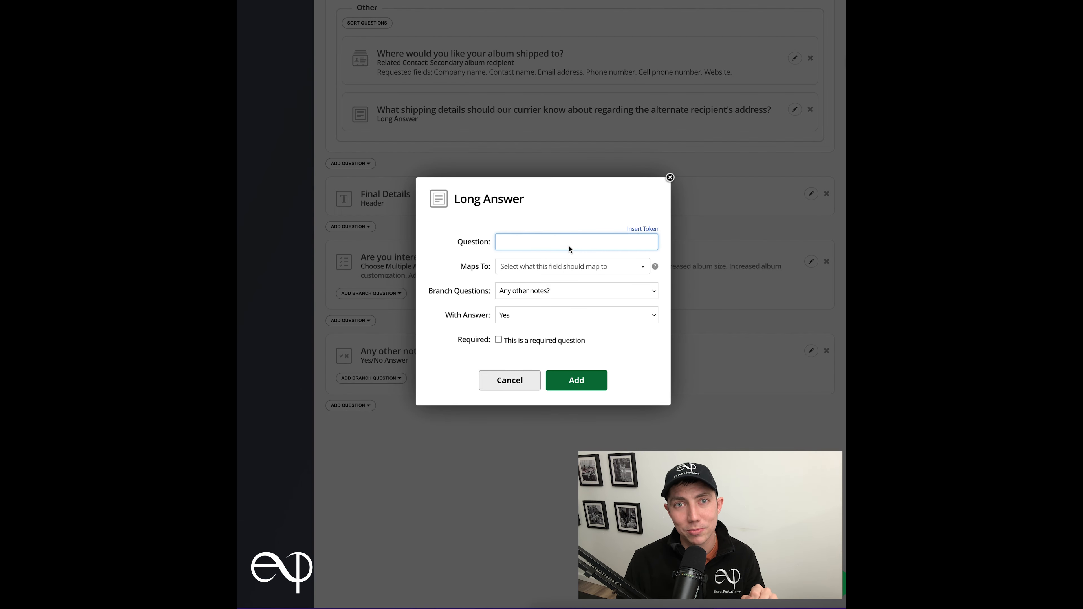
type("What else should we know?")
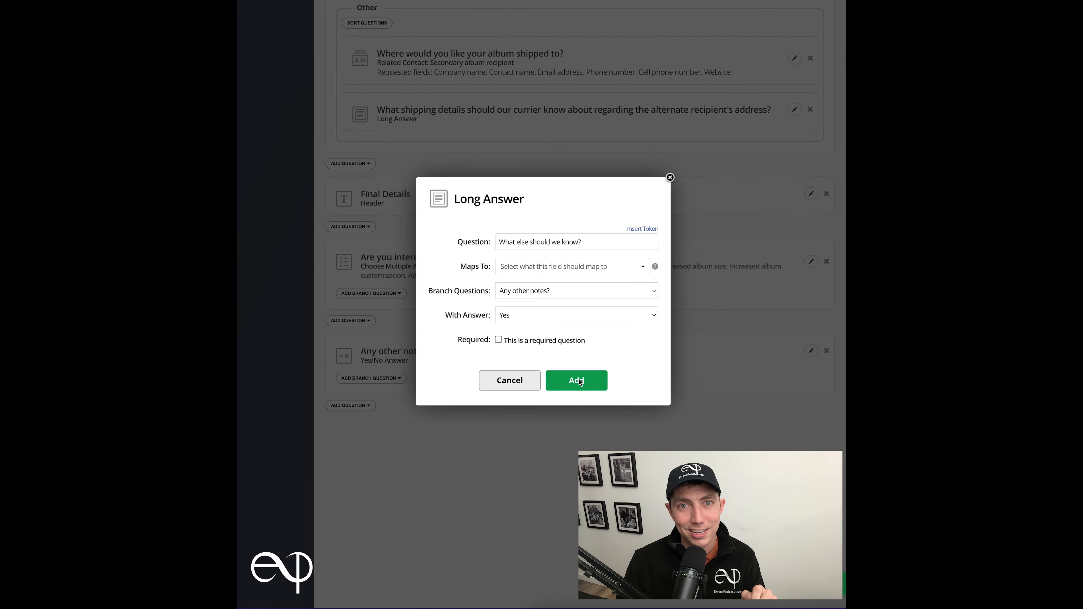
left_click(579, 380)
scroll(579, 378, "up", 20)
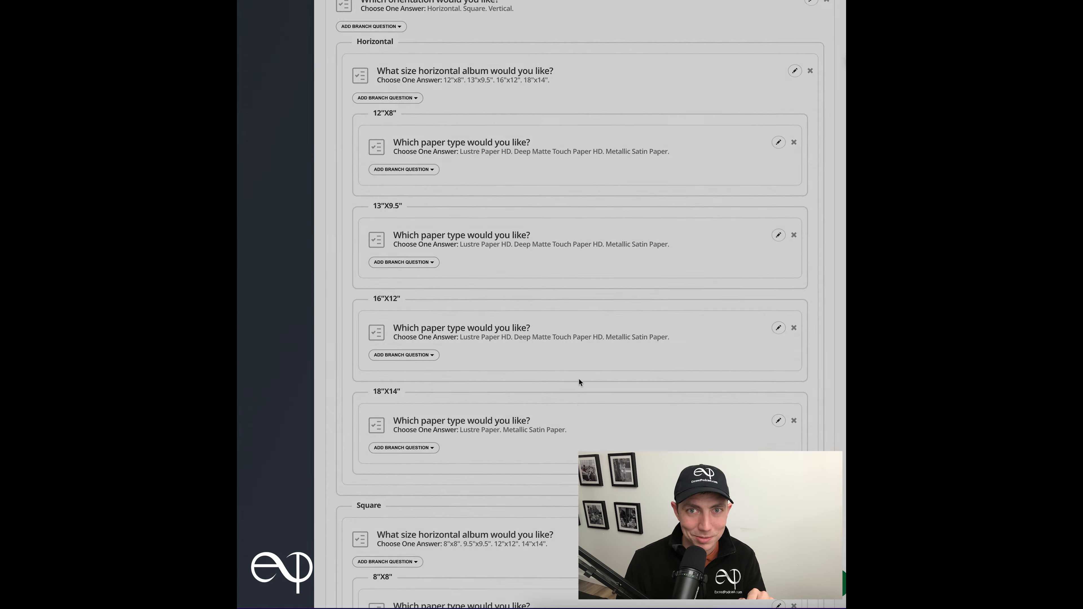